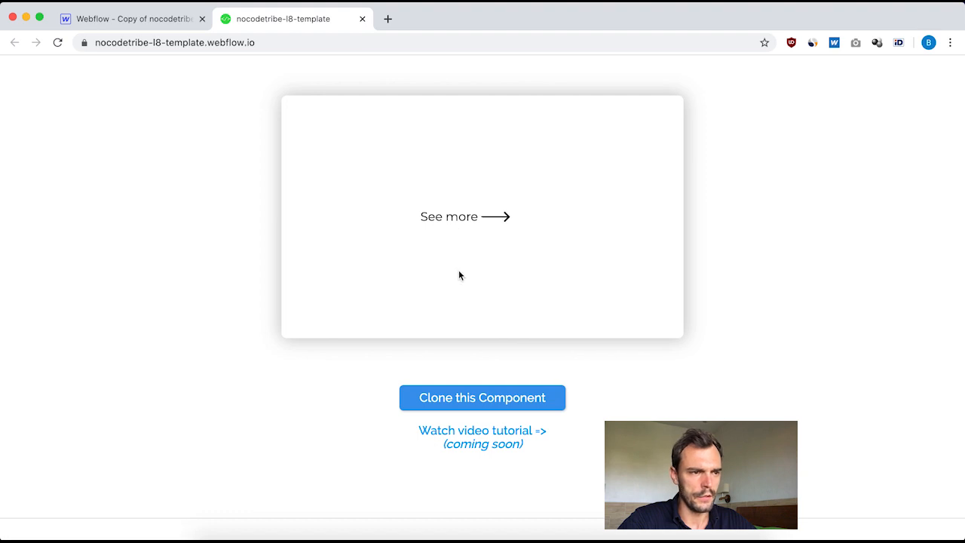
# Switch to the Webflow project and examine the template link's structure: its text, four tail dots, and the arrow wrapper's tail and head.
pyautogui.click(120, 20)
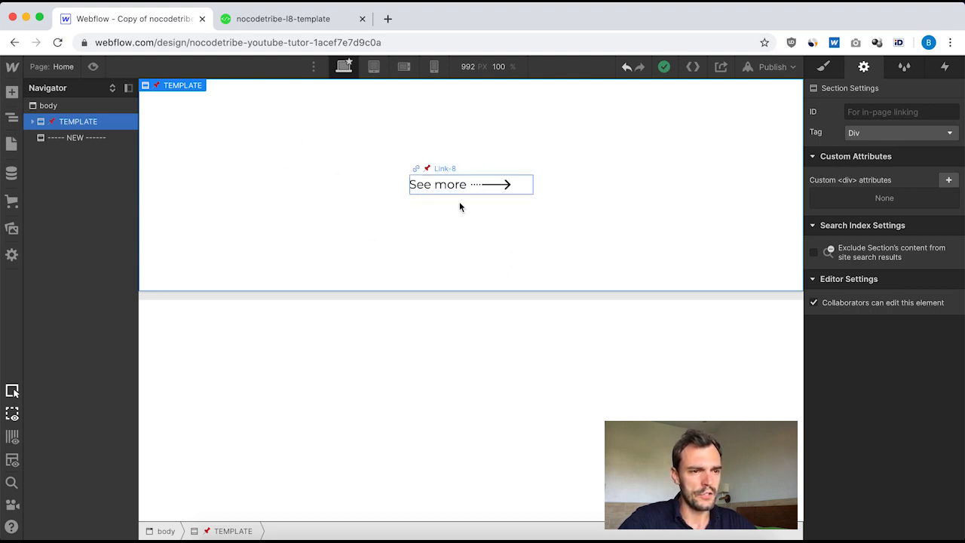
pyautogui.click(339, 429)
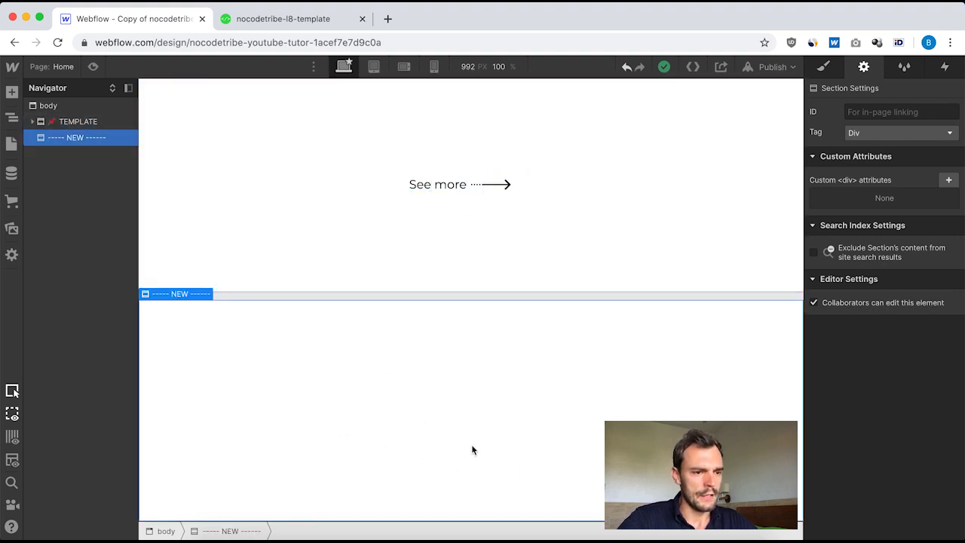
pyautogui.click(33, 122)
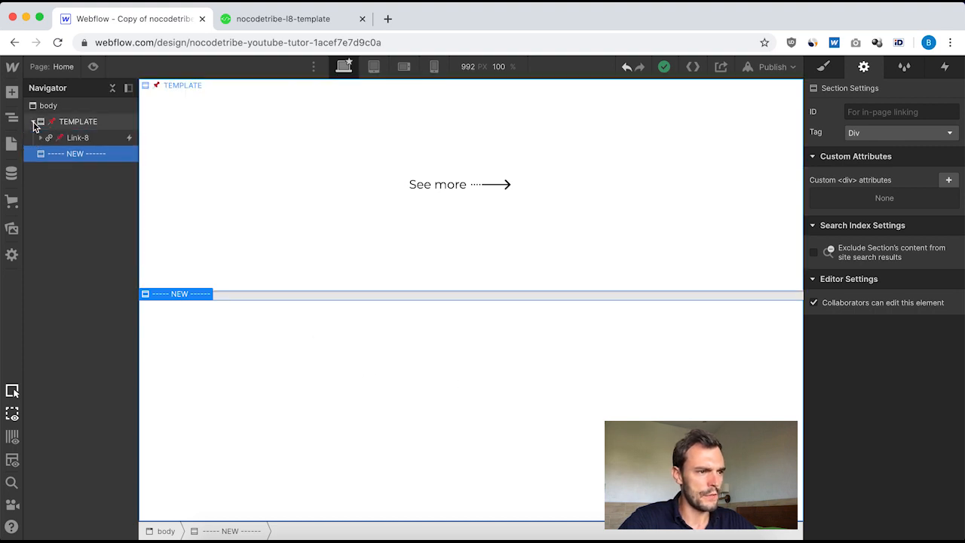
pyautogui.click(68, 141)
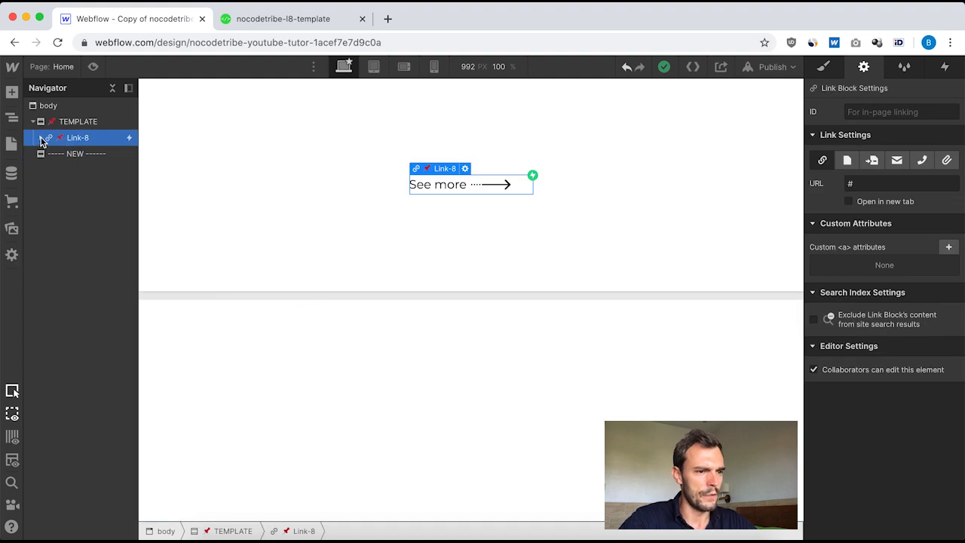
pyautogui.click(42, 139)
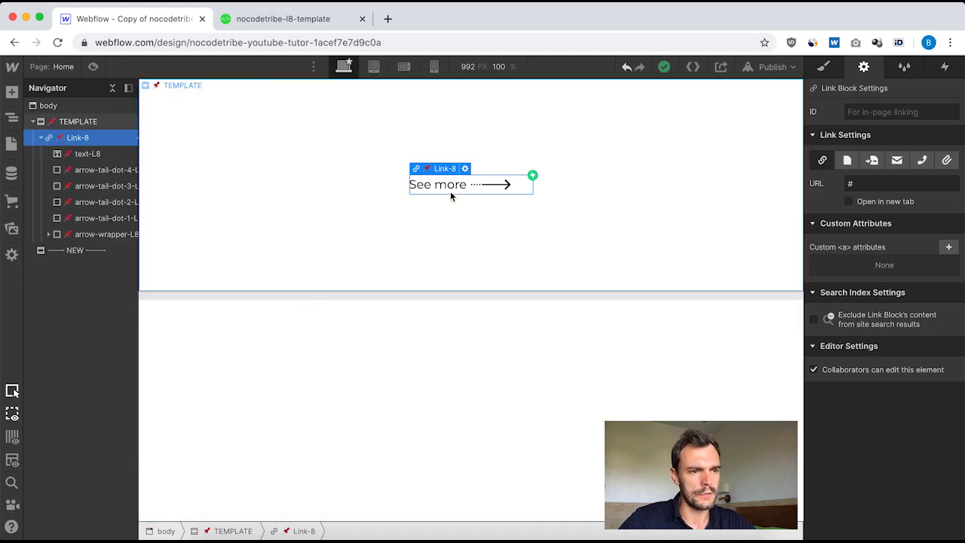
pyautogui.click(86, 155)
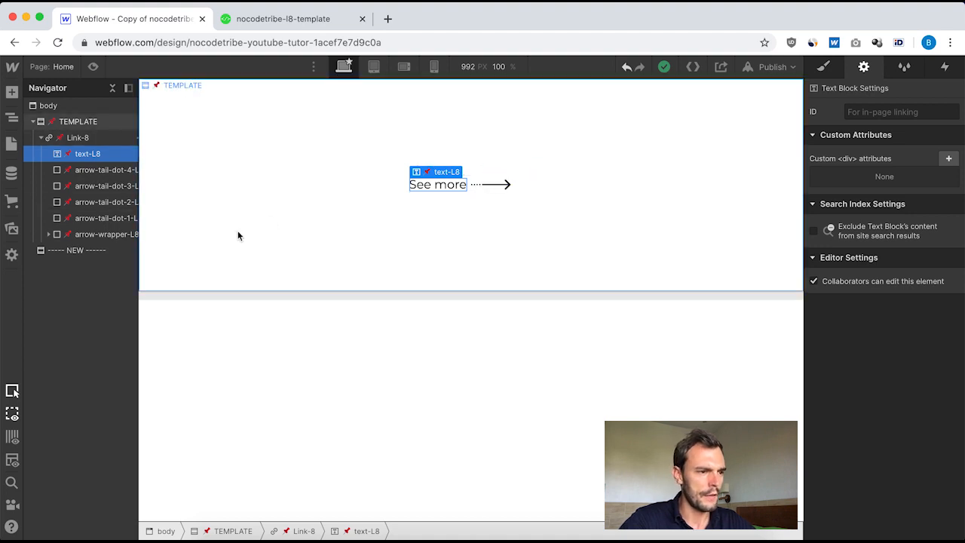
pyautogui.click(87, 234)
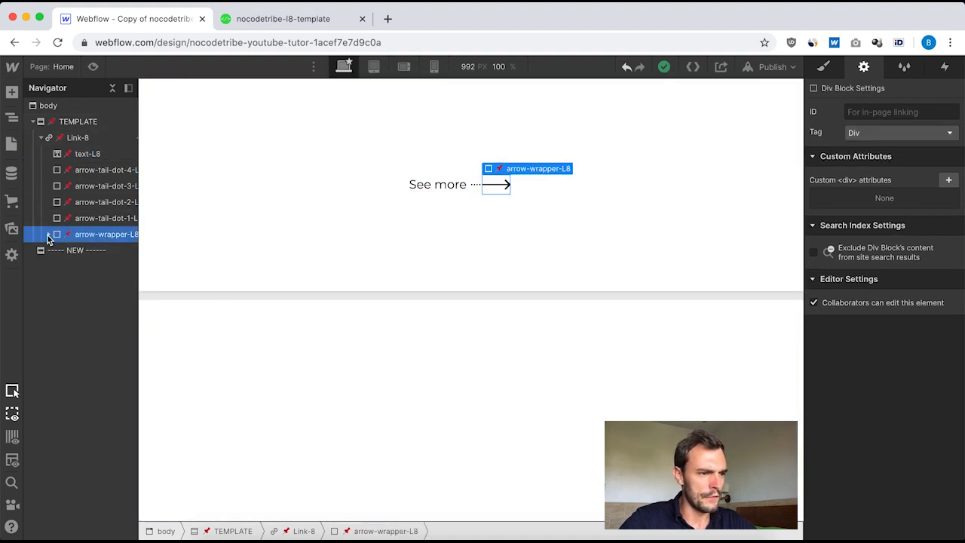
pyautogui.click(48, 239)
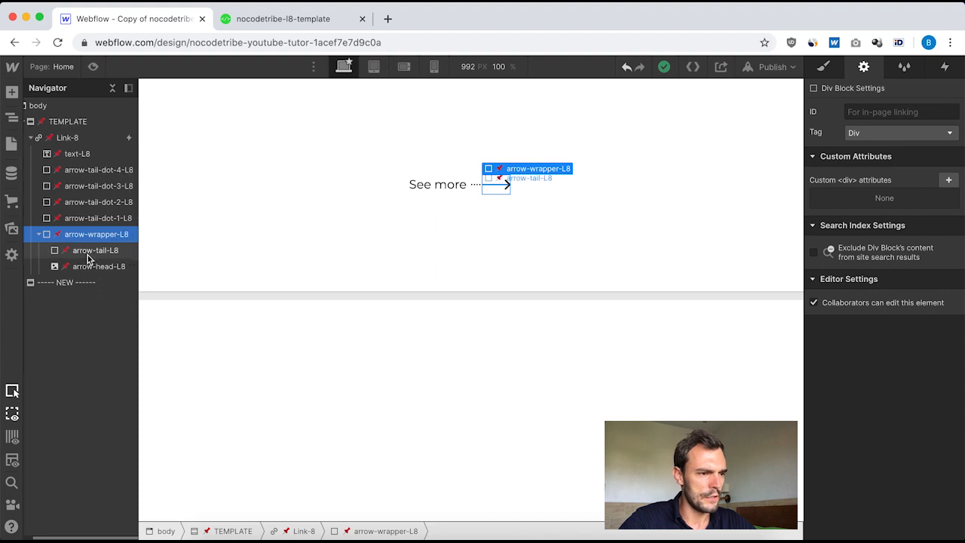
pyautogui.click(79, 252)
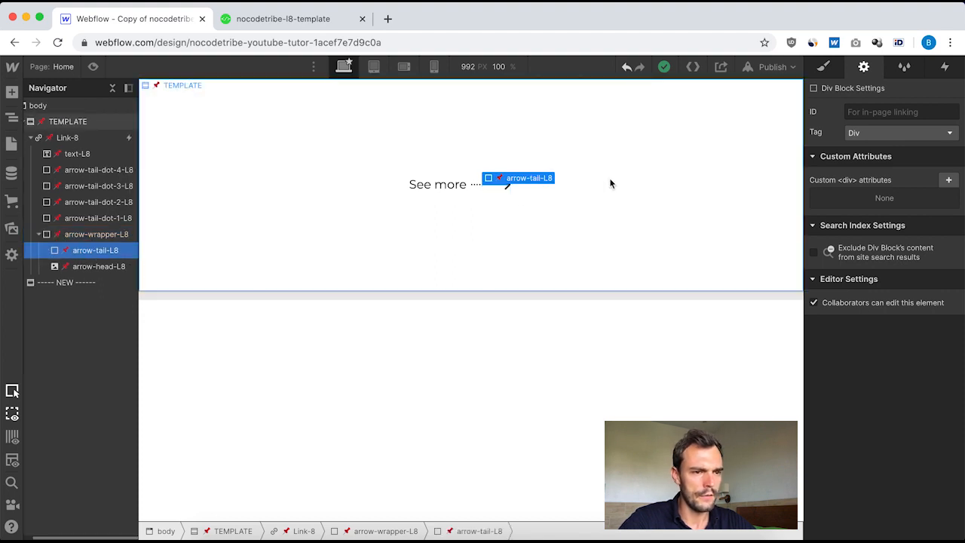
pyautogui.click(99, 268)
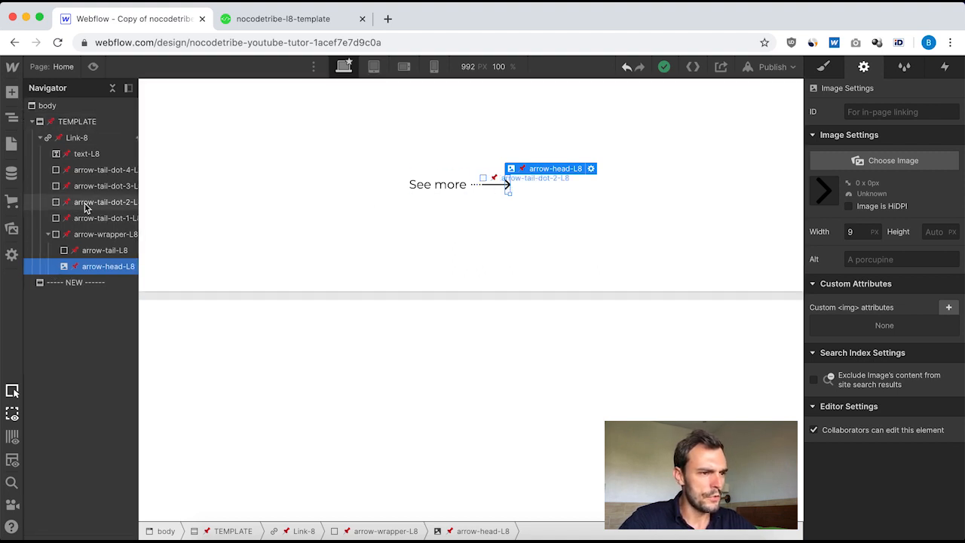
pyautogui.click(68, 139)
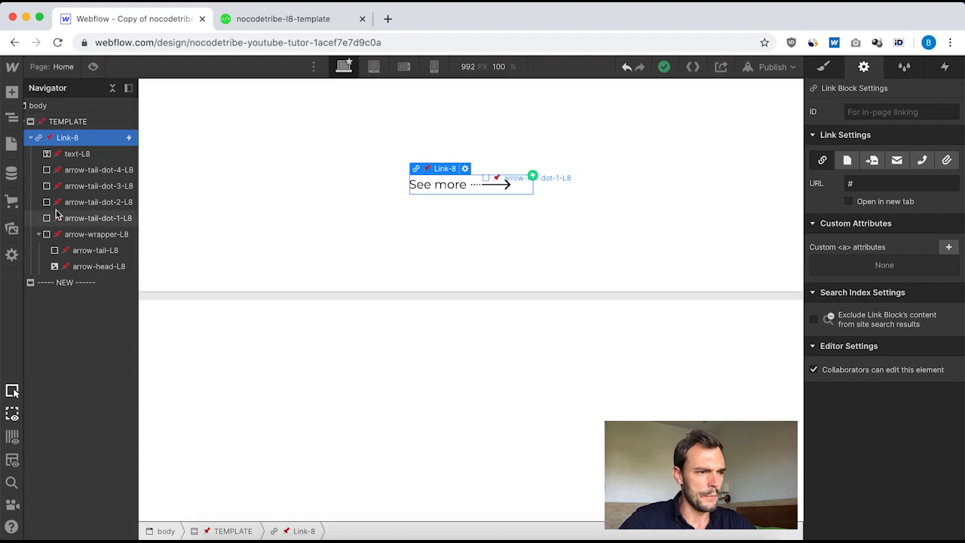
# Add a link block to the empty NEW section, keeping its default link settings, and expand the section's structure.
pyautogui.hscroll(-1, 84, 191)
pyautogui.click(75, 283)
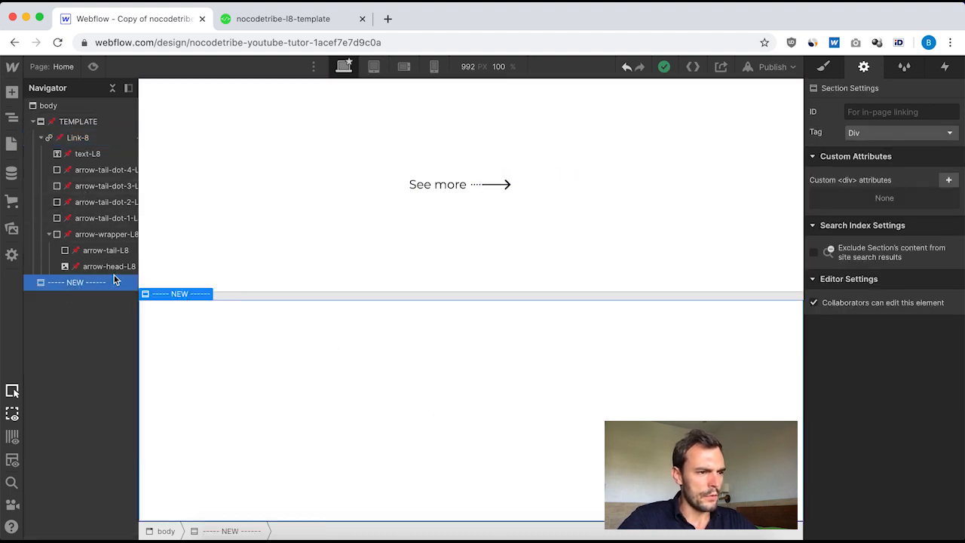
pyautogui.click(11, 94)
pyautogui.click(64, 388)
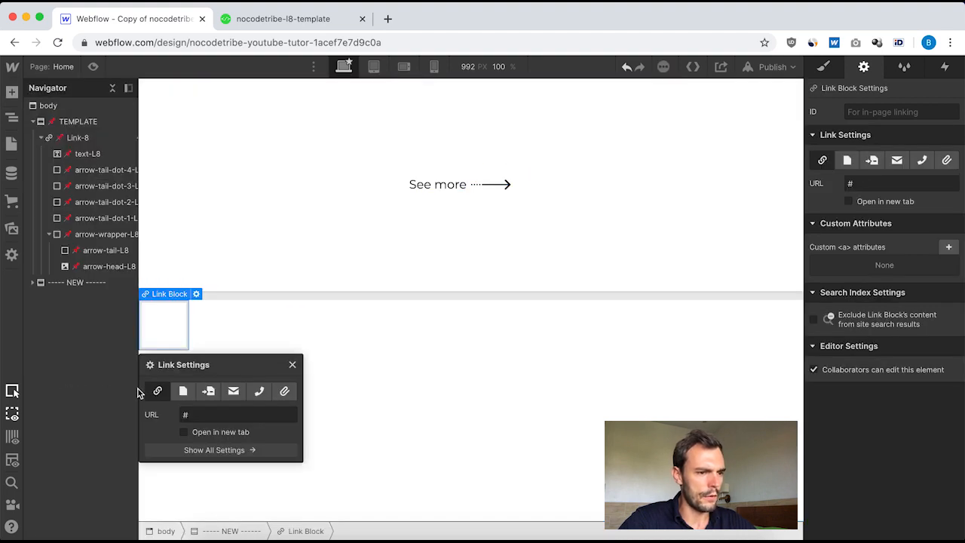
pyautogui.click(294, 366)
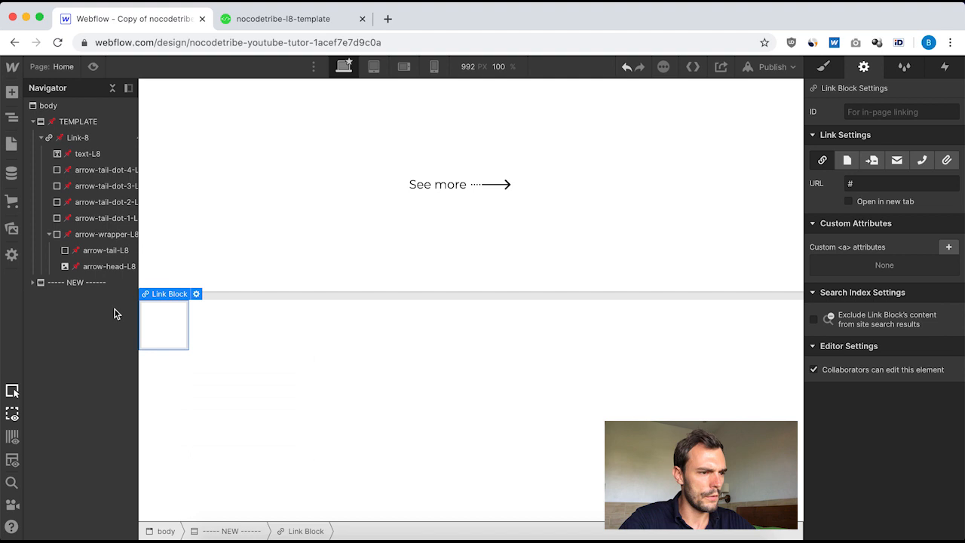
pyautogui.click(32, 282)
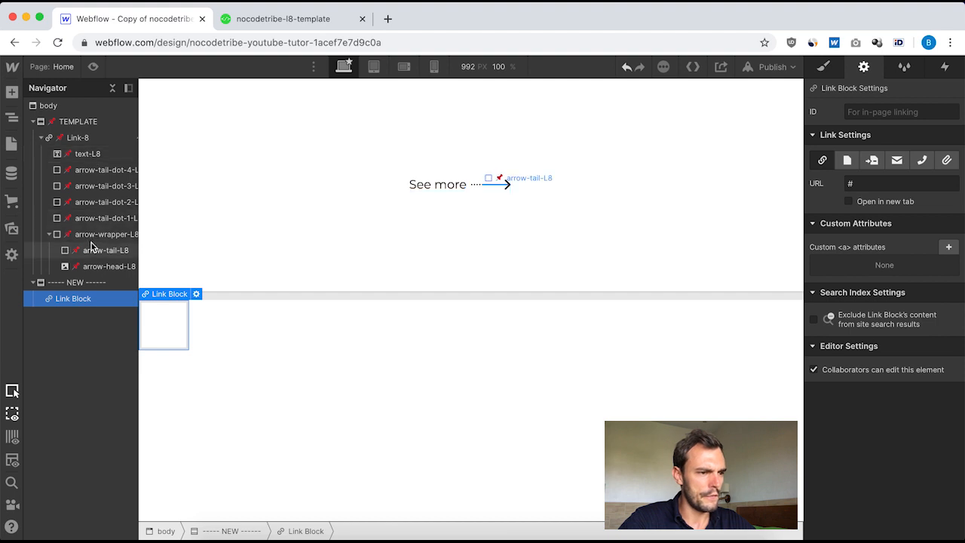
# Add a text block inside the new link block and select it in the expanded structure.
pyautogui.click(11, 92)
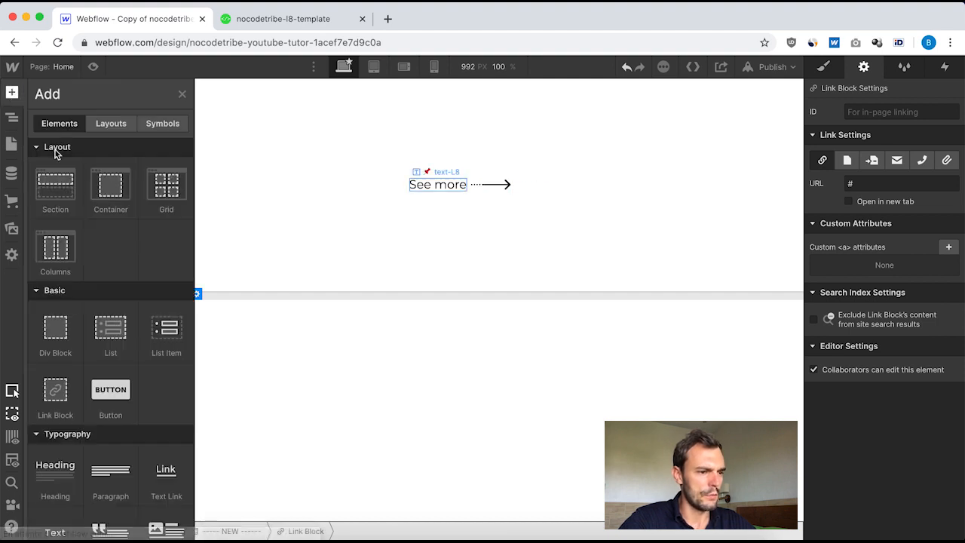
pyautogui.scroll(-3, 110, 392)
pyautogui.click(60, 392)
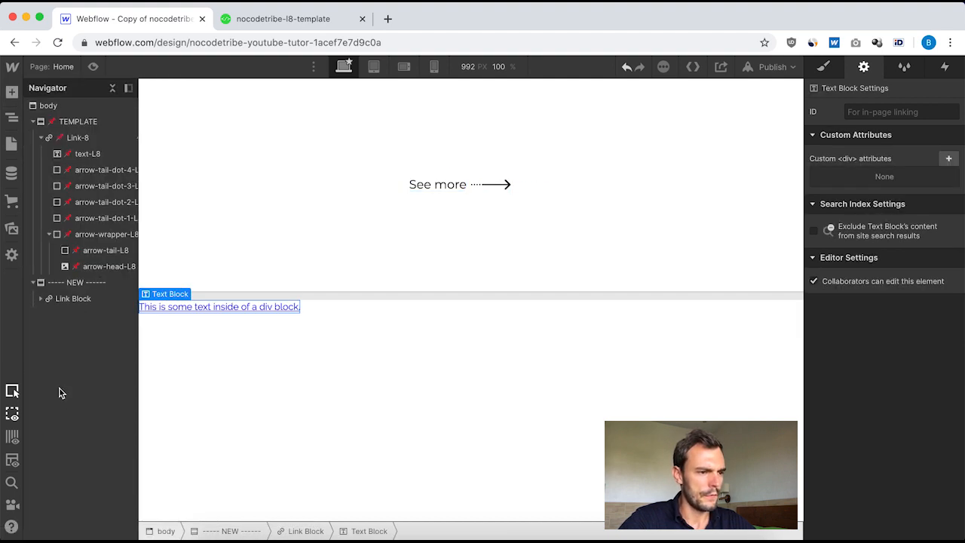
pyautogui.click(41, 298)
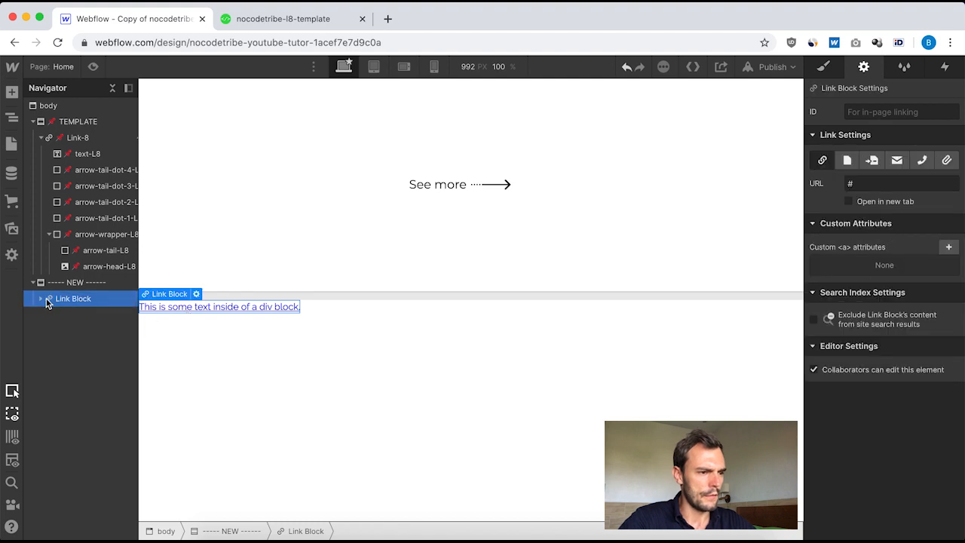
pyautogui.click(78, 317)
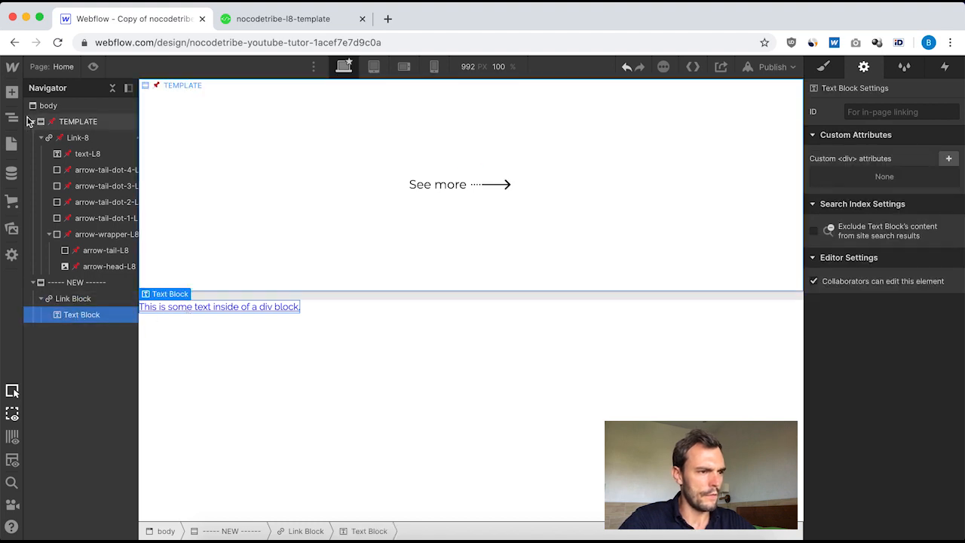
# Add a div block below the text block in the link block and make four copies of it.
pyautogui.click(11, 92)
pyautogui.moveTo(66, 340); pyautogui.dragTo(48, 313)
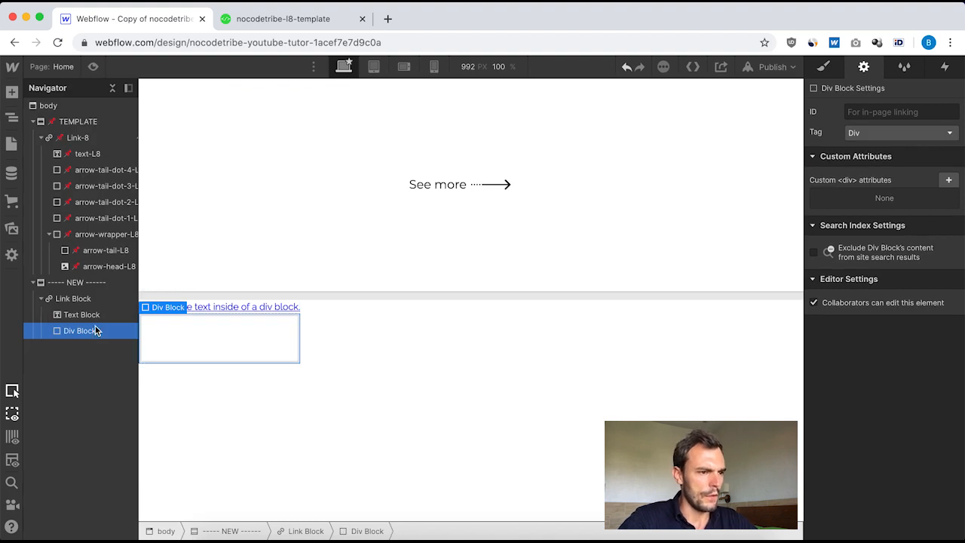
pyautogui.press('super+v')
pyautogui.press('super+v')
pyautogui.press('super+v')
pyautogui.press('super+v')
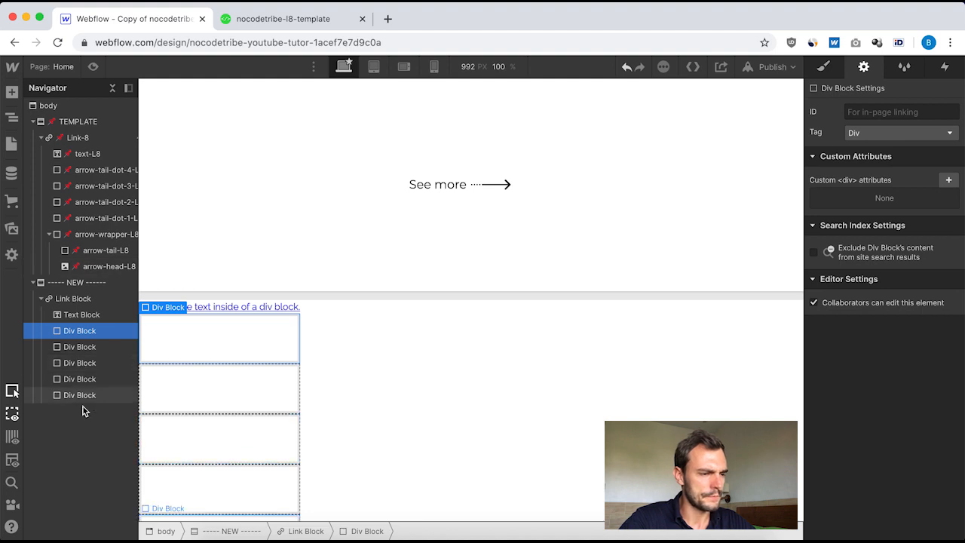
# Duplicate the last div block in the new link block and nest the copy inside it as the arrow tail.
pyautogui.hscroll(1, 83, 406)
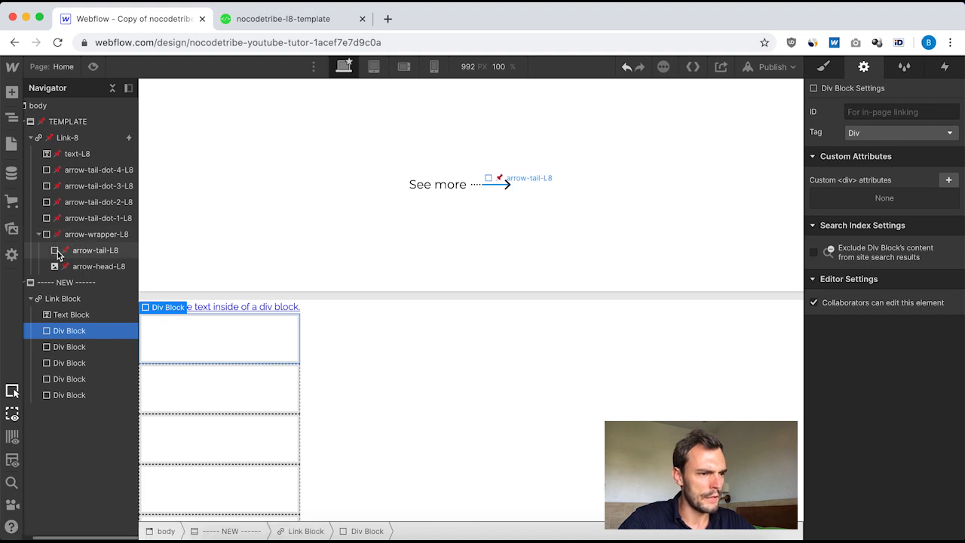
pyautogui.click(71, 396)
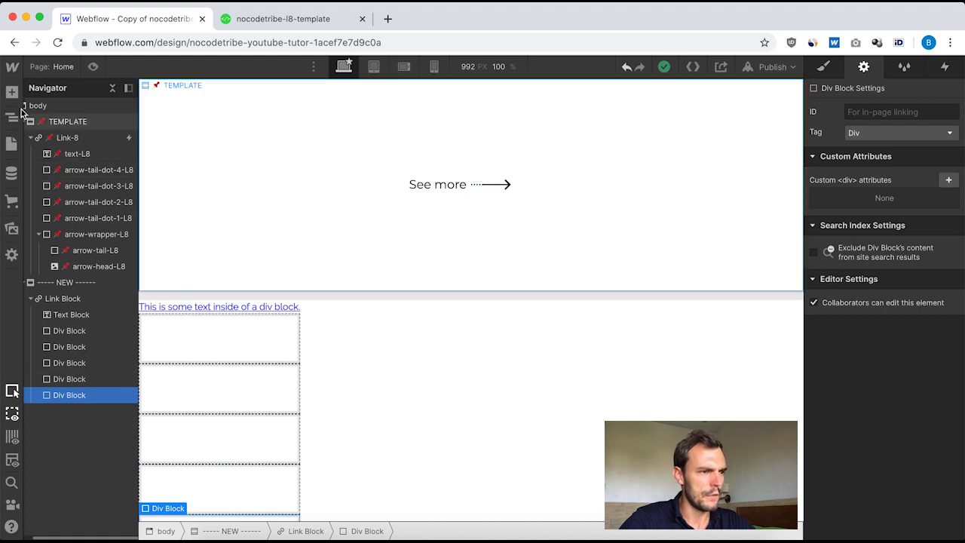
pyautogui.press('super+d')
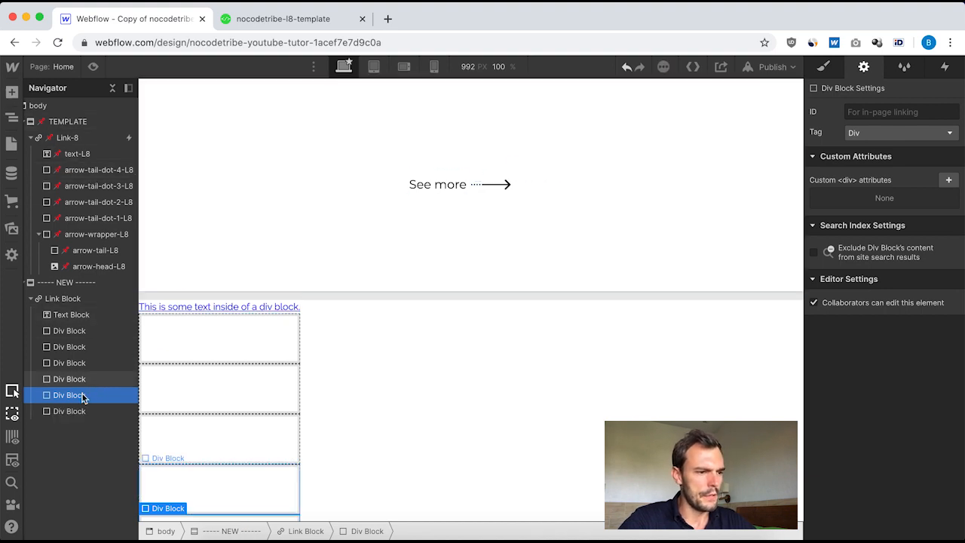
pyautogui.moveTo(57, 415); pyautogui.dragTo(70, 401)
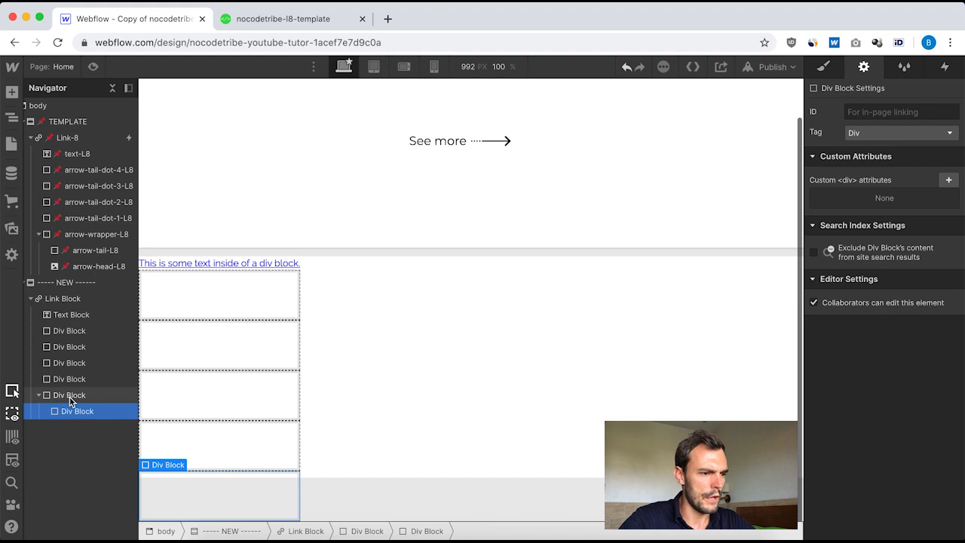
# Add an image with the default placeholder inside the last outer div block, below its nested div block.
pyautogui.click(12, 91)
pyautogui.click(12, 91)
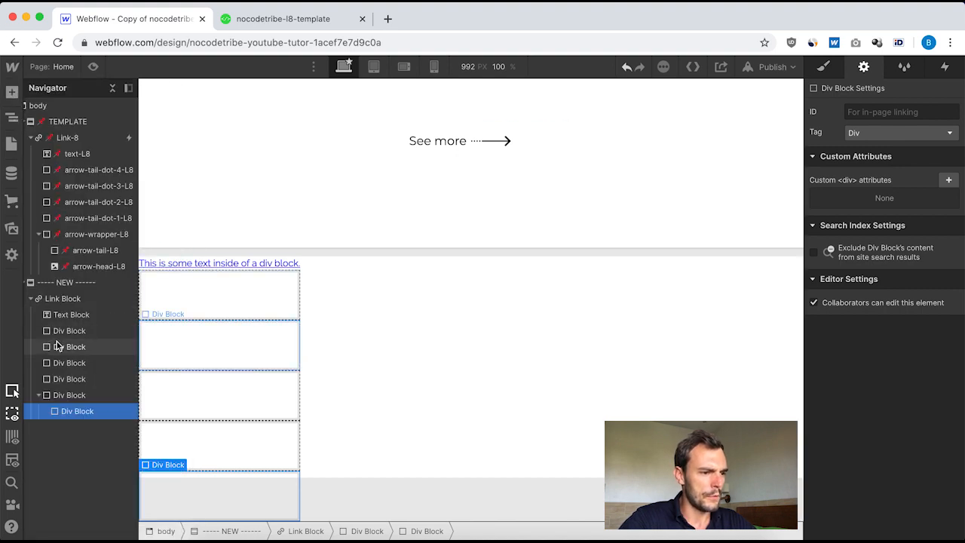
pyautogui.click(67, 396)
pyautogui.click(12, 91)
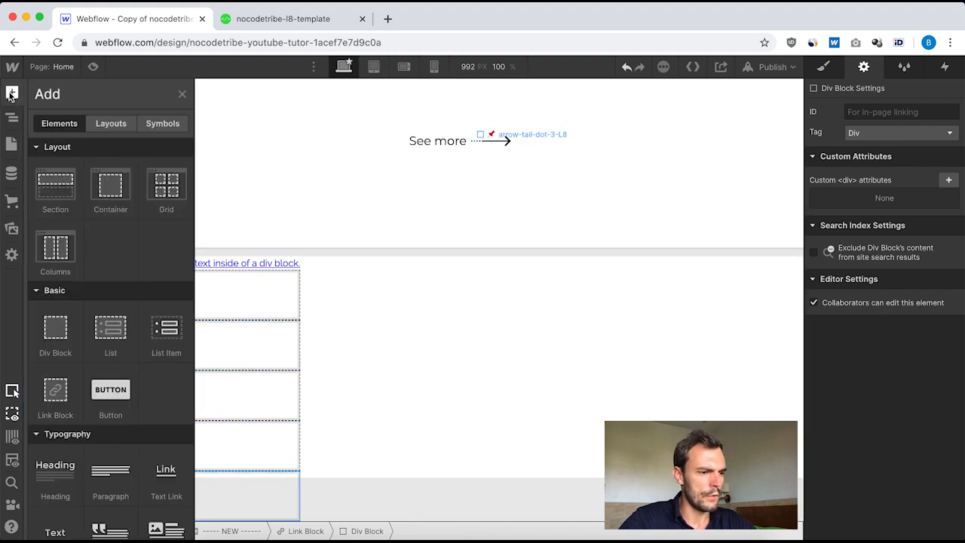
pyautogui.scroll(-5, 118, 330)
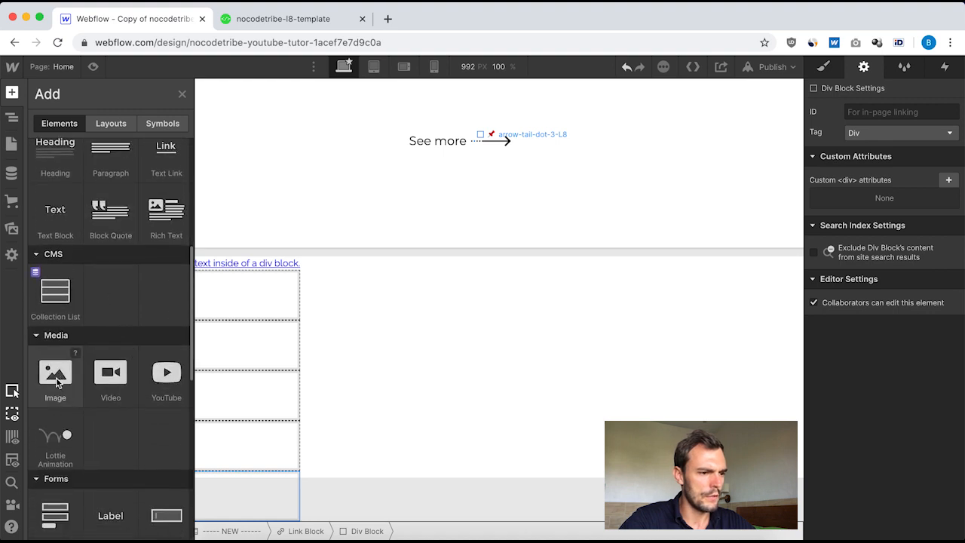
pyautogui.click(56, 377)
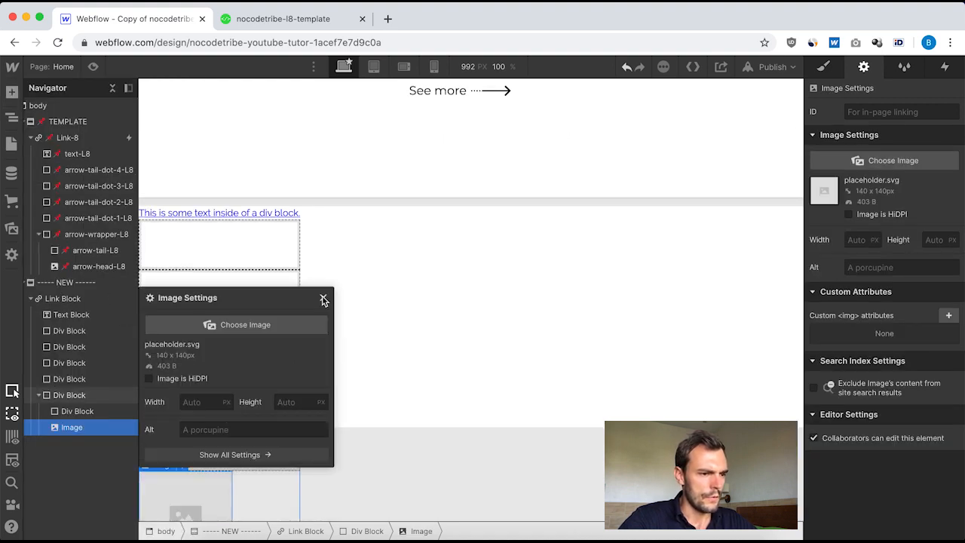
pyautogui.click(323, 300)
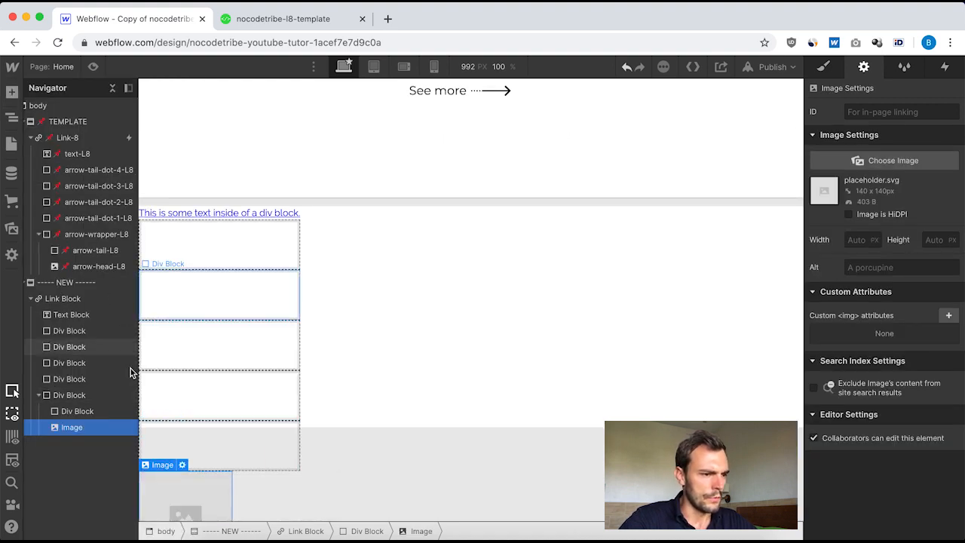
# Review the style settings of the template's Link-8 block as a reference for the new link block.
pyautogui.click(58, 299)
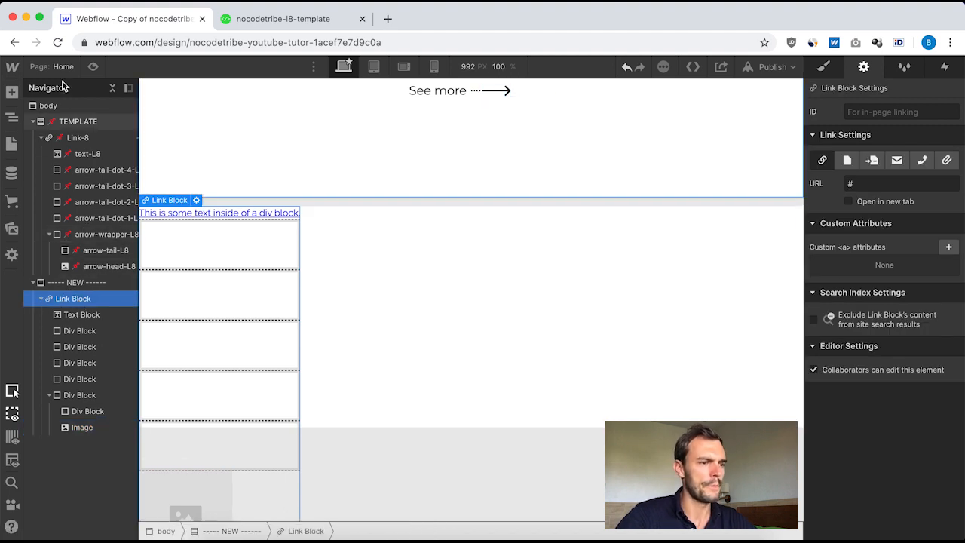
pyautogui.click(77, 137)
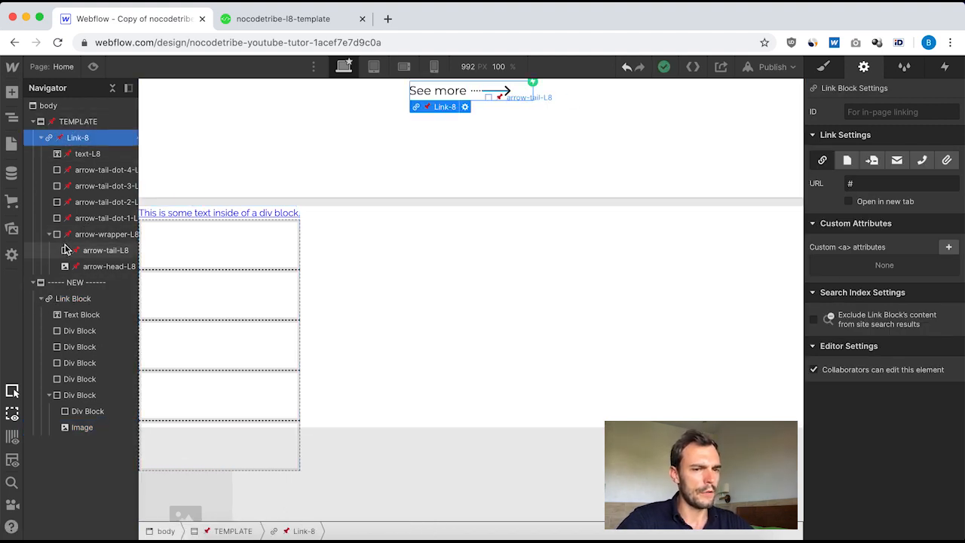
pyautogui.click(824, 65)
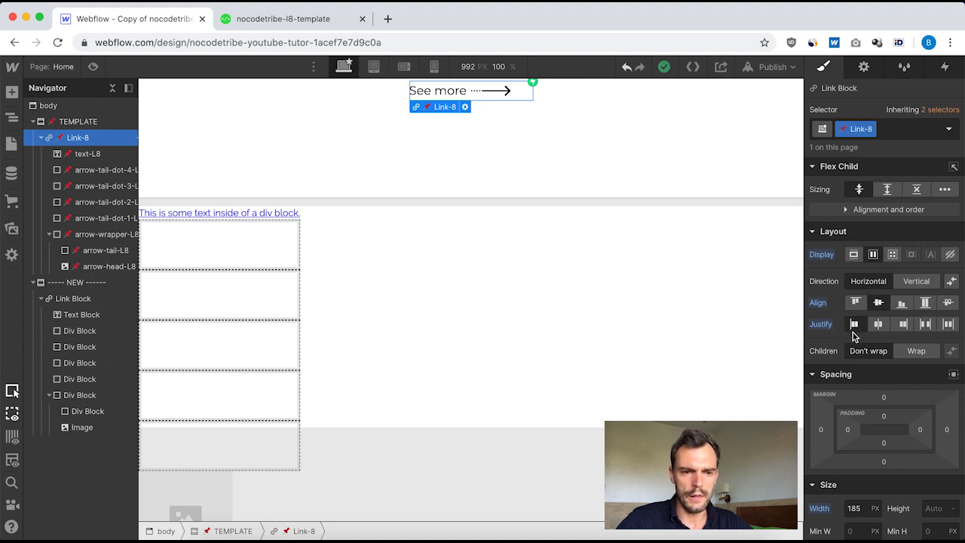
# Assign a new class "link" to the link block in the NEW section and make it a horizontal flexbox with vertically centred children.
pyautogui.click(66, 299)
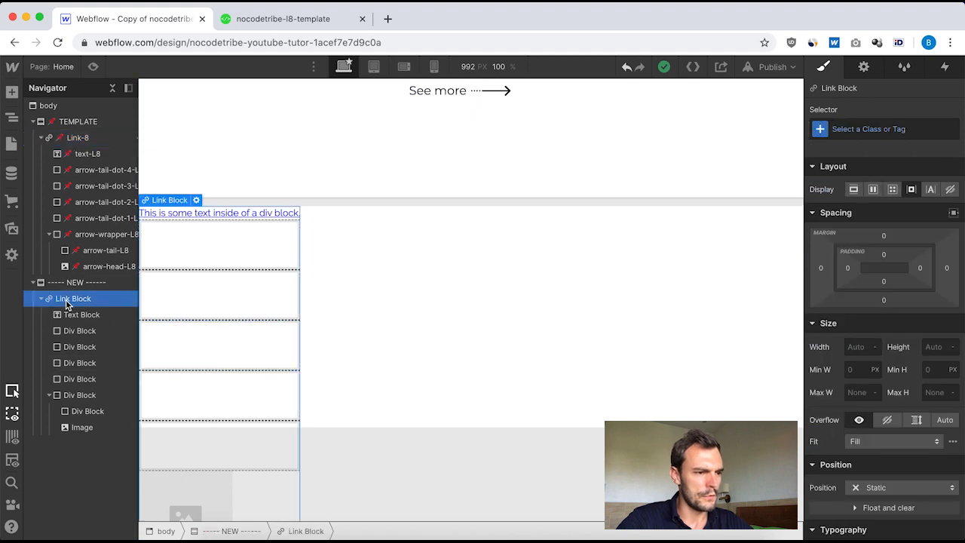
pyautogui.click(858, 129)
pyautogui.write('link')
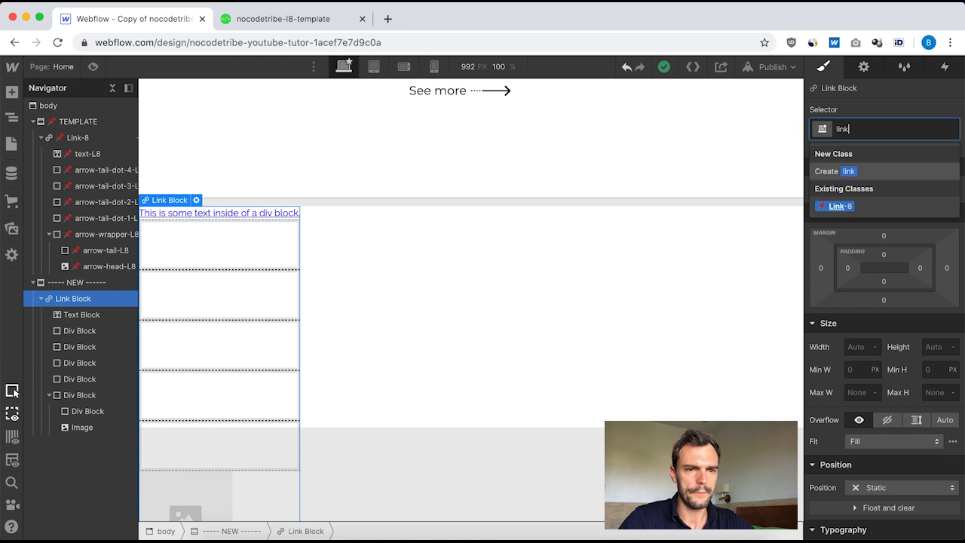
pyautogui.press('Return')
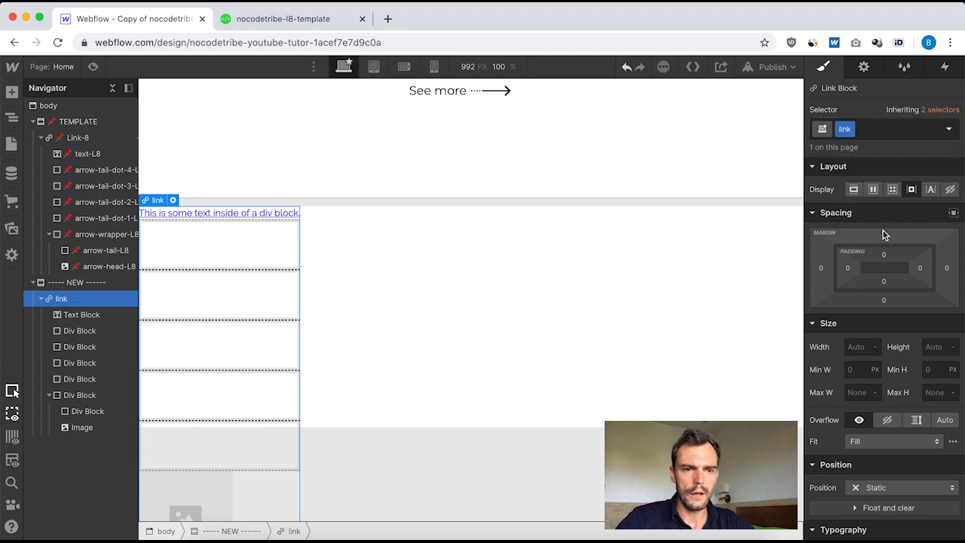
pyautogui.click(873, 189)
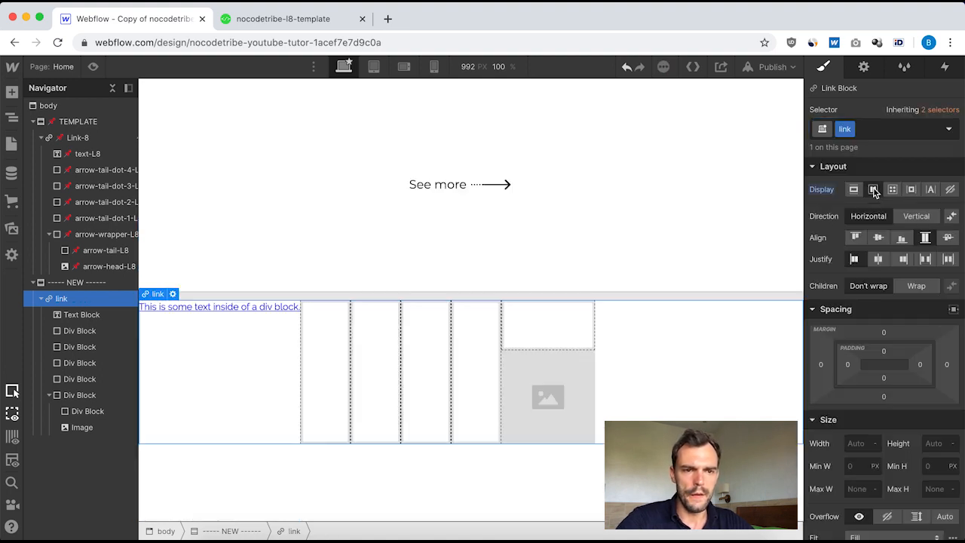
pyautogui.click(880, 238)
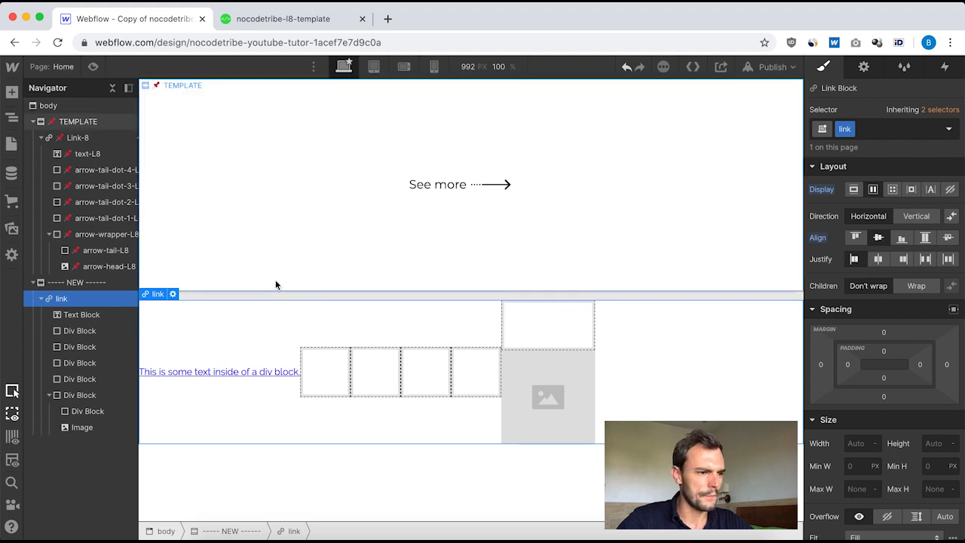
# Match the new link block to the template's Link-8 by setting its width to 185 px and its position to Relative.
pyautogui.click(76, 139)
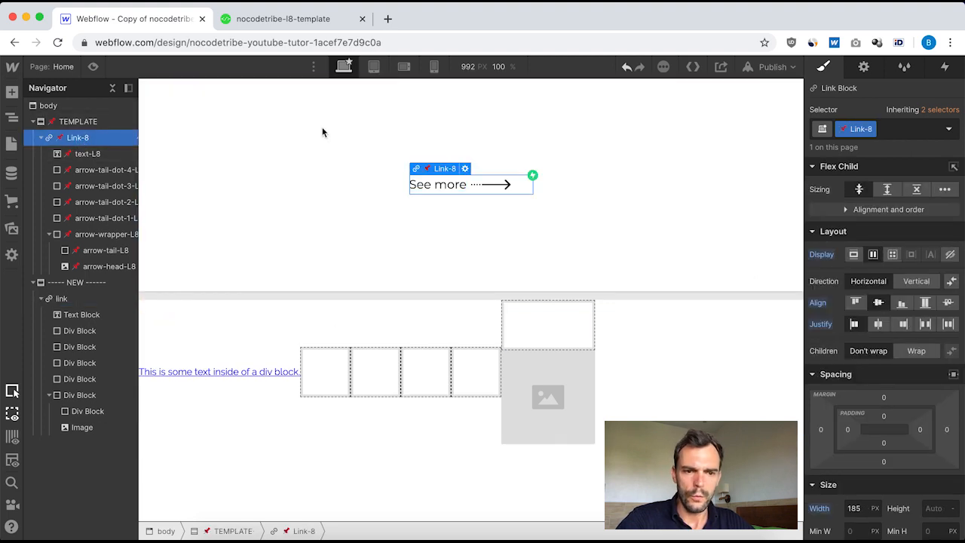
pyautogui.scroll(-5, 870, 369)
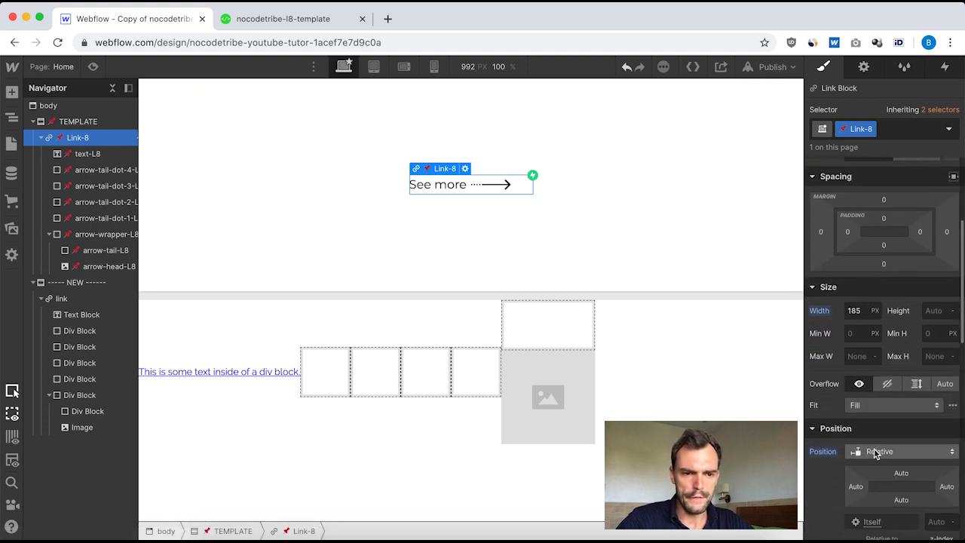
pyautogui.scroll(-3, 876, 299)
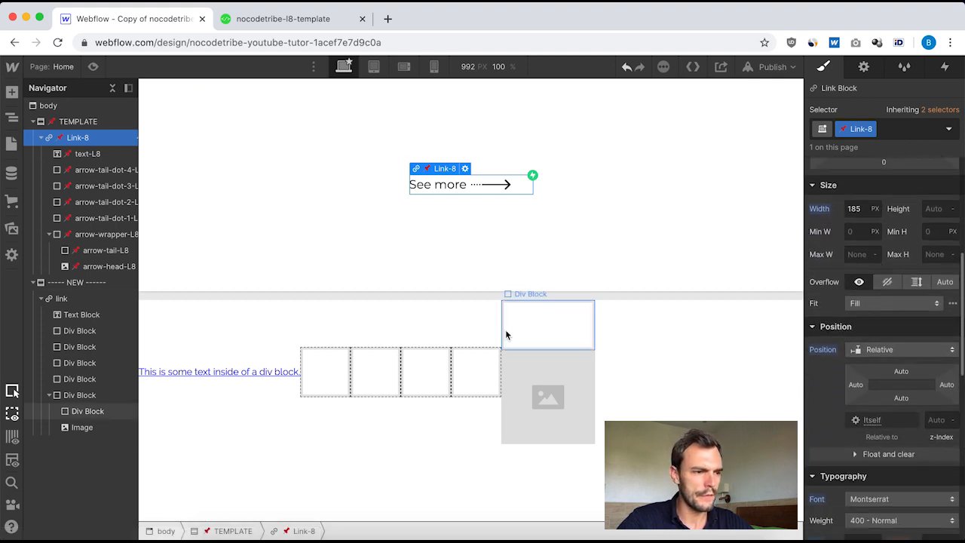
pyautogui.click(60, 300)
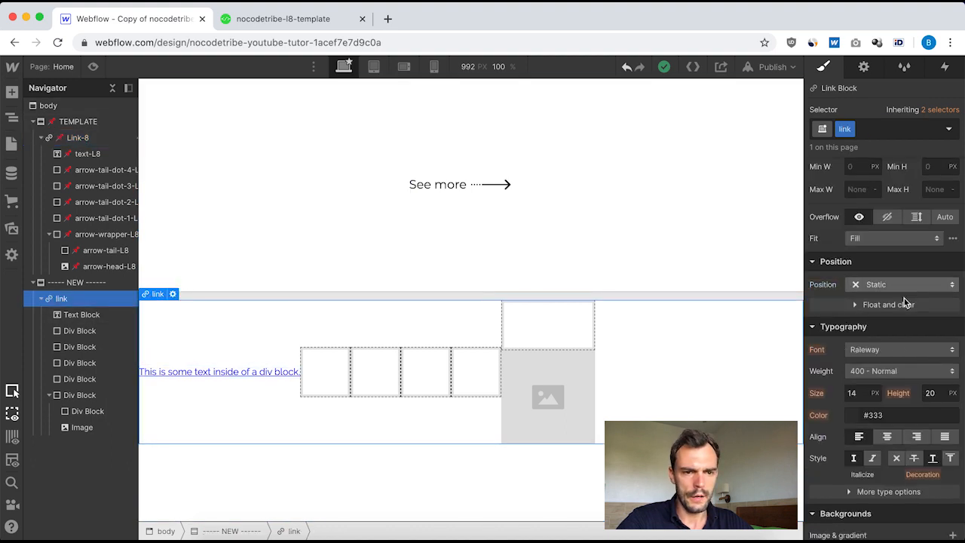
pyautogui.scroll(2, 848, 219)
pyautogui.click(851, 237)
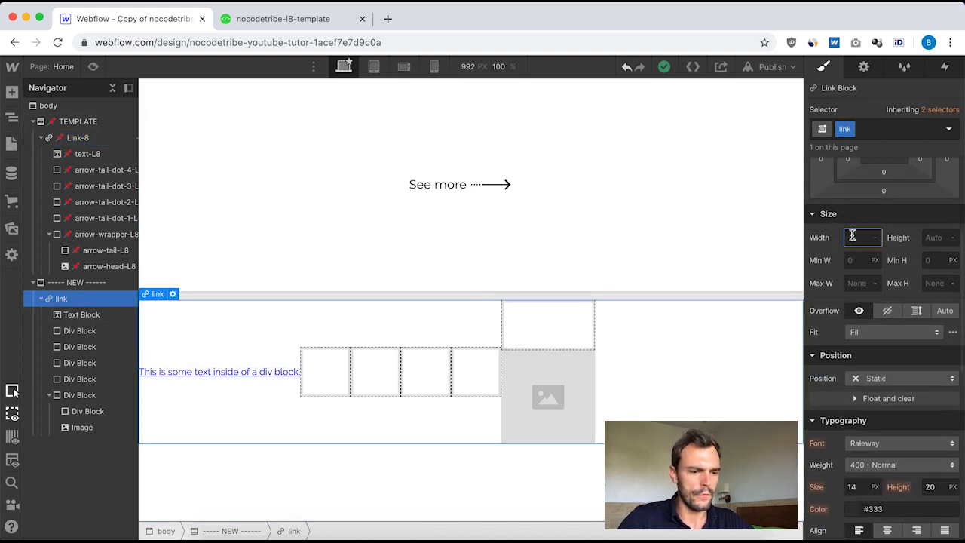
pyautogui.write('185')
pyautogui.press('Return')
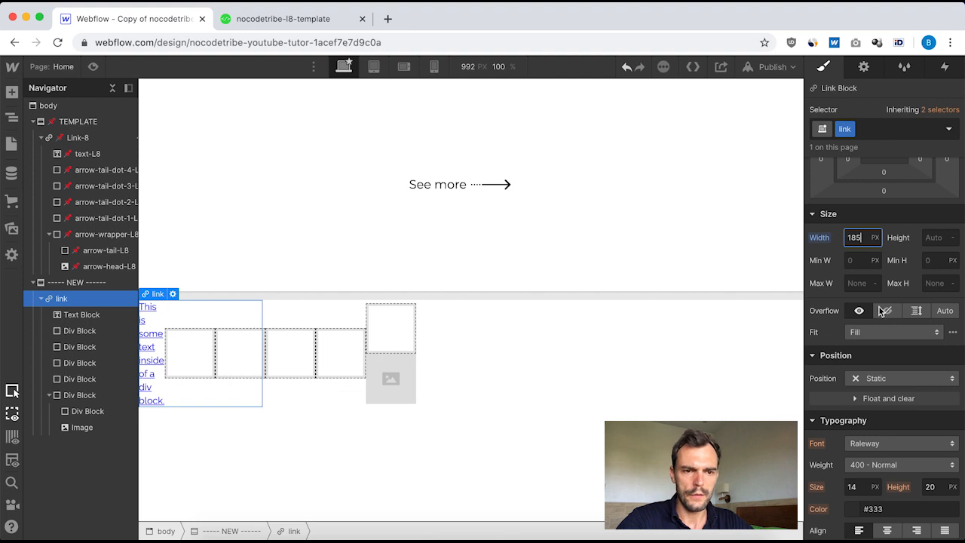
pyautogui.click(890, 379)
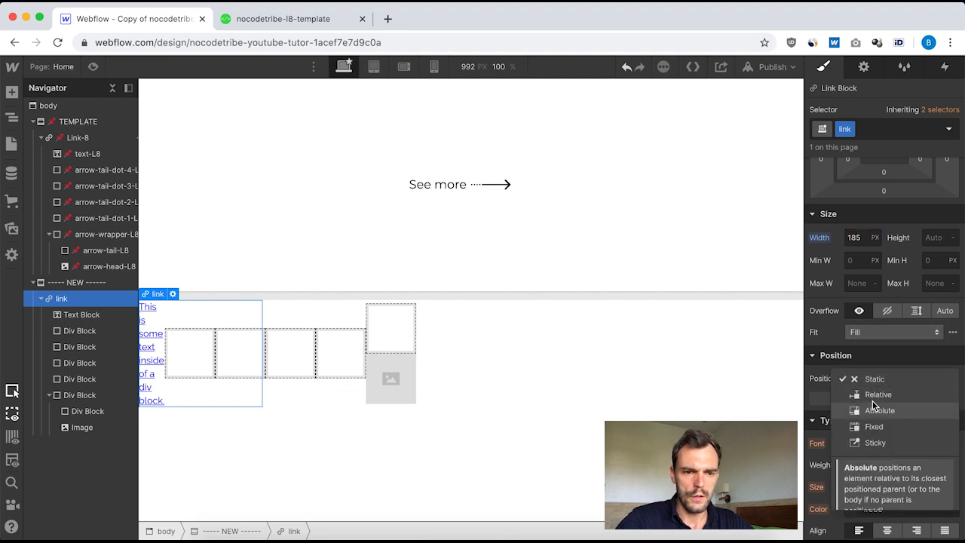
pyautogui.click(873, 402)
# Check the typography of the template's Link-8 and set the new link block's font to Montserrat.
pyautogui.click(78, 138)
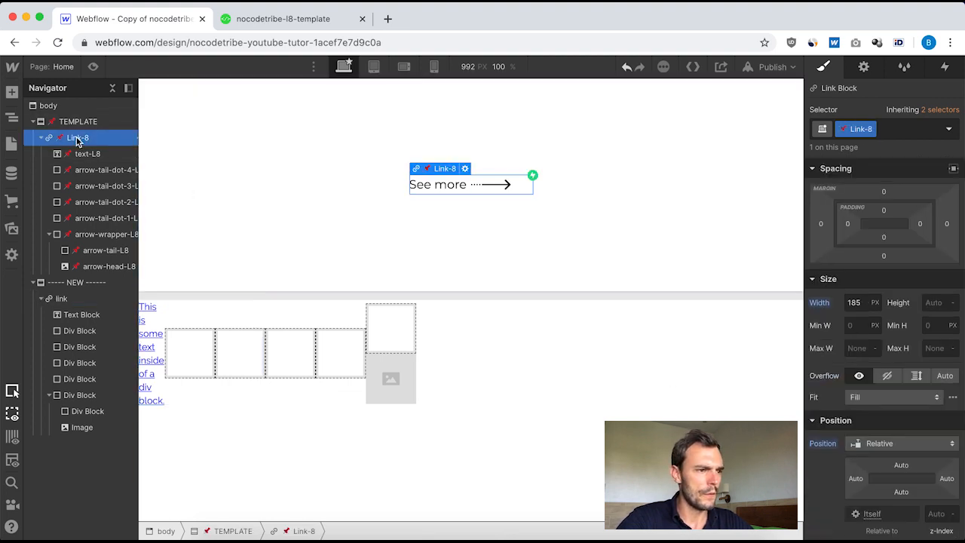
pyautogui.scroll(-2, 856, 437)
pyautogui.scroll(-3, 856, 438)
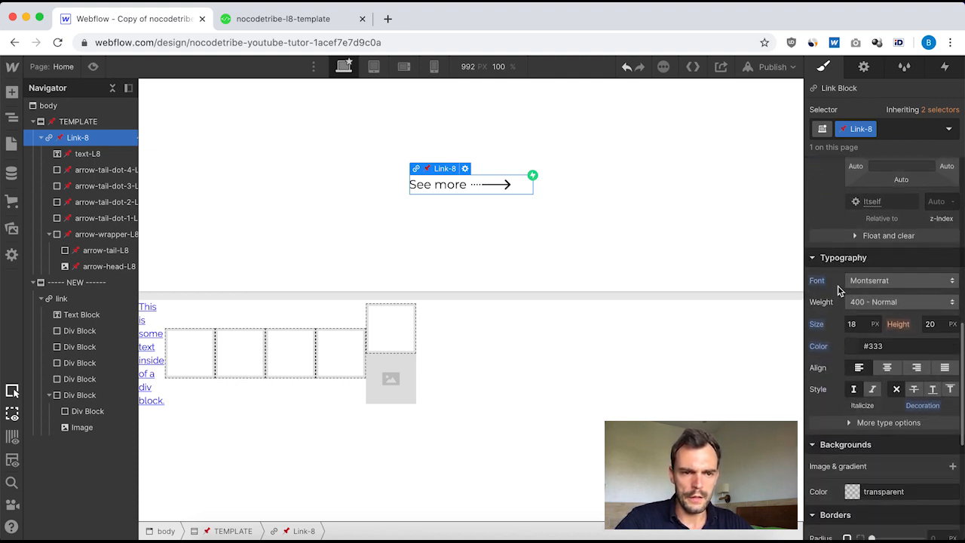
pyautogui.scroll(-1, 871, 353)
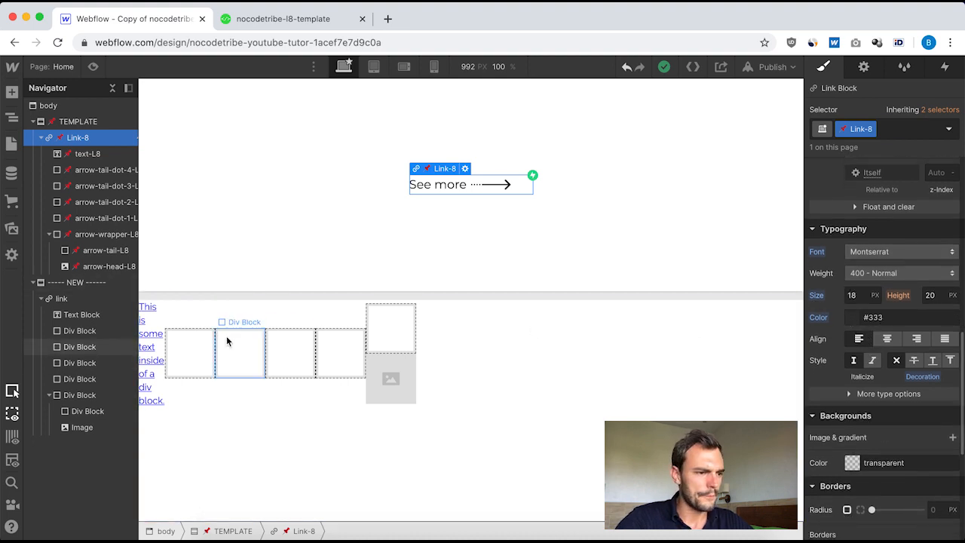
pyautogui.click(76, 299)
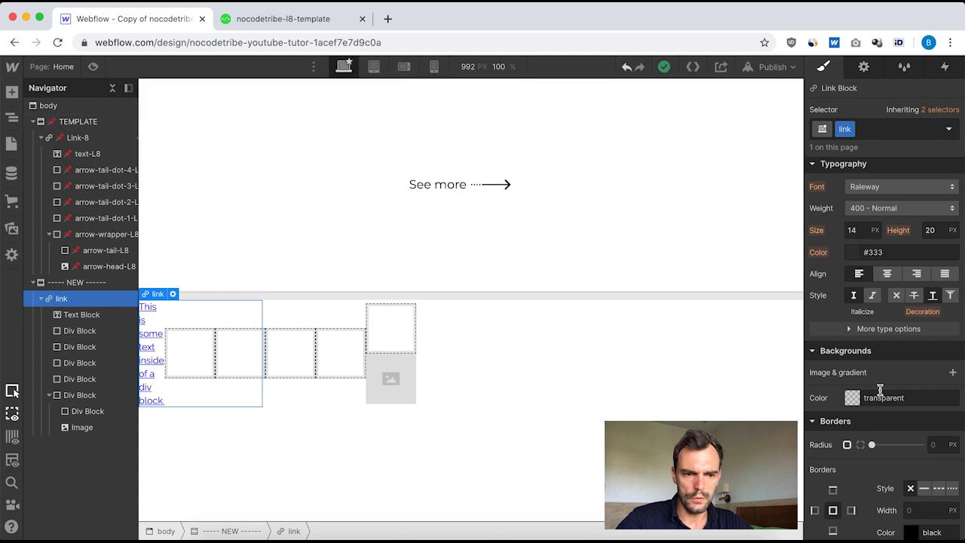
pyautogui.scroll(-4, 880, 390)
pyautogui.scroll(6, 865, 276)
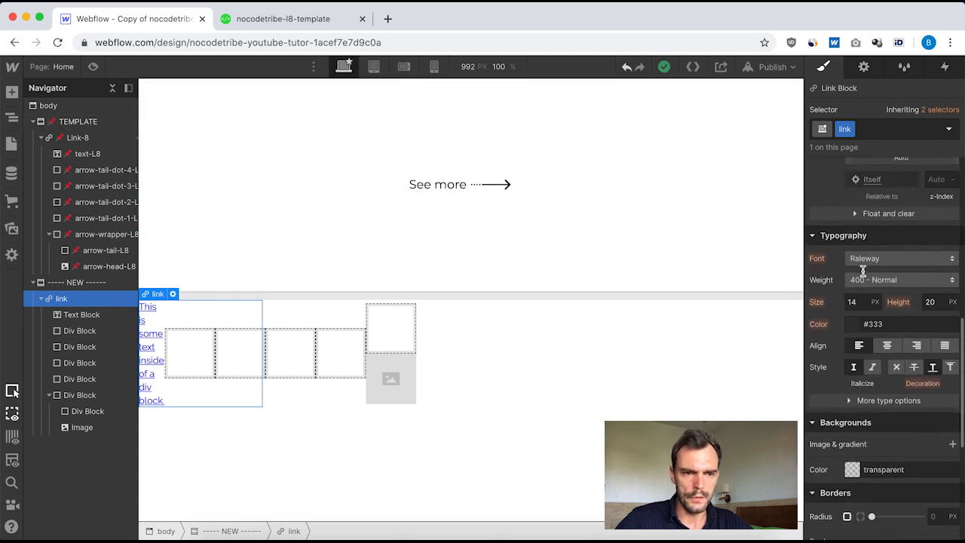
pyautogui.click(888, 278)
pyautogui.click(889, 281)
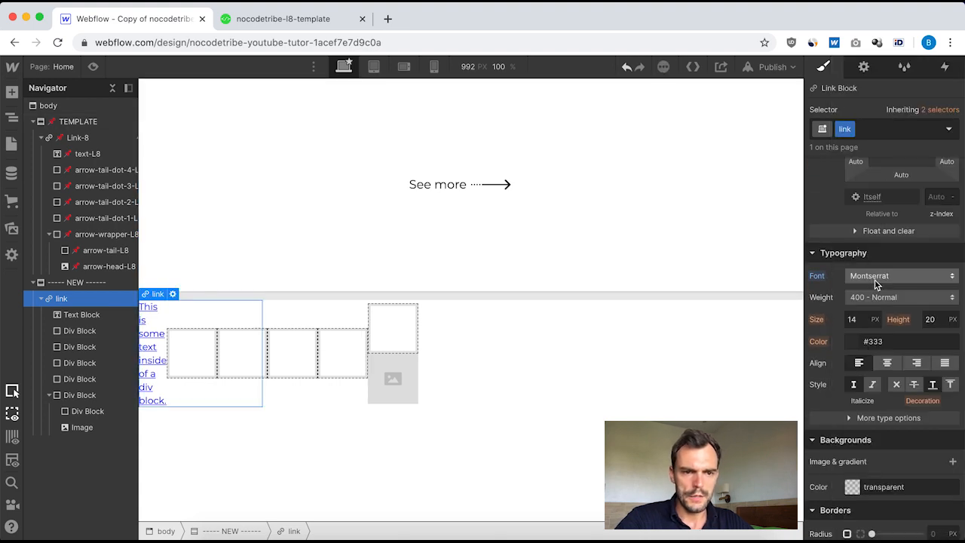
# Set the new link block's font size to 18 px and its text color to #333333.
pyautogui.click(854, 319)
pyautogui.write('1')
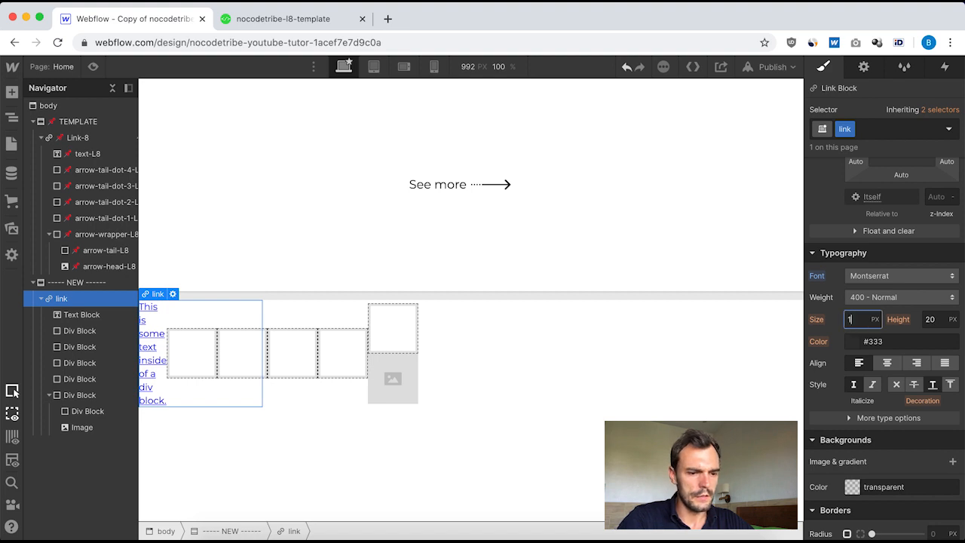
pyautogui.write('8')
pyautogui.click(856, 342)
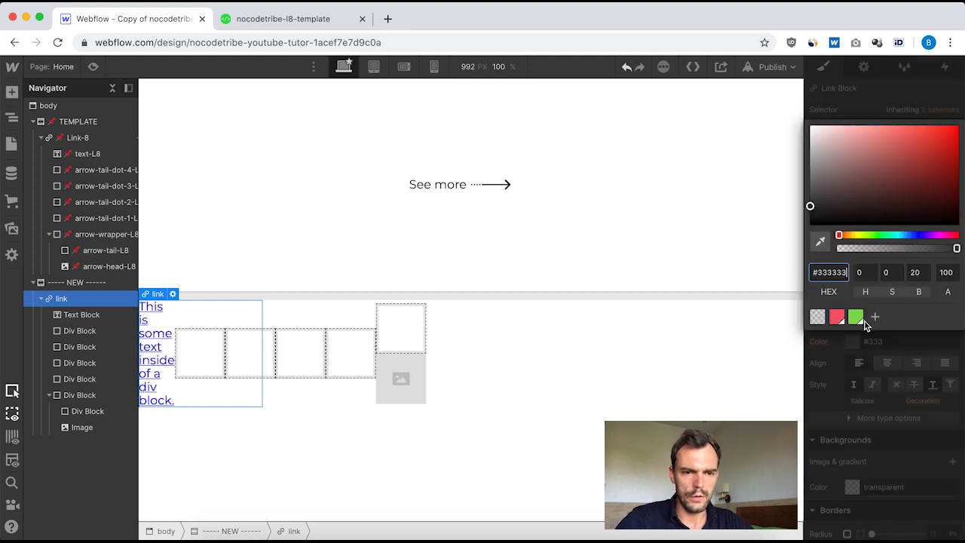
pyautogui.click(810, 204)
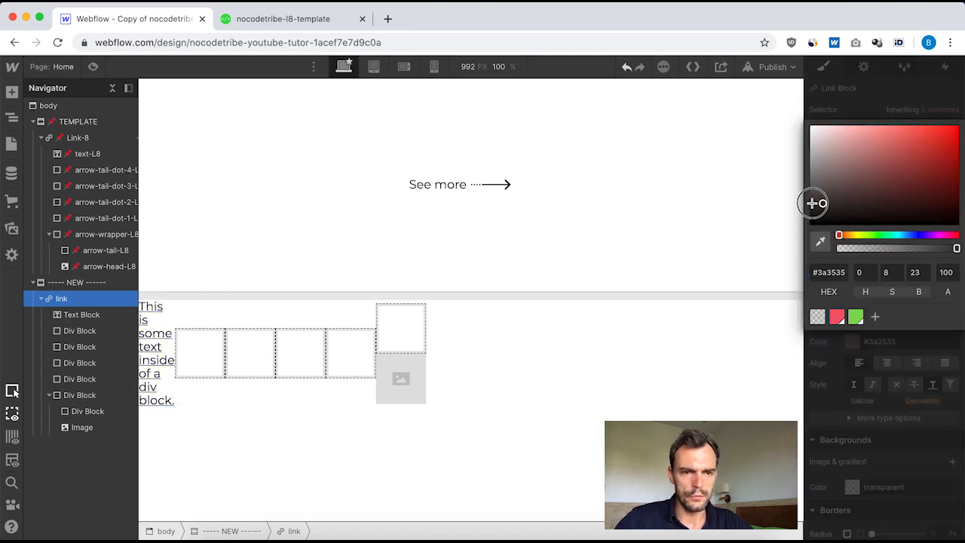
pyautogui.click(835, 271)
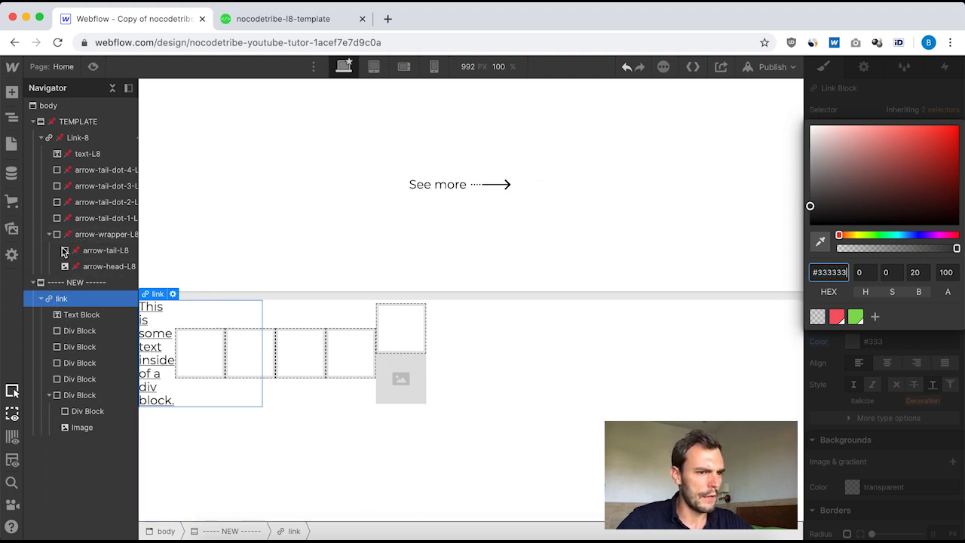
# Compare the remaining styles of the template's Link-8 and set the new link block's text decoration to none.
pyautogui.click(72, 122)
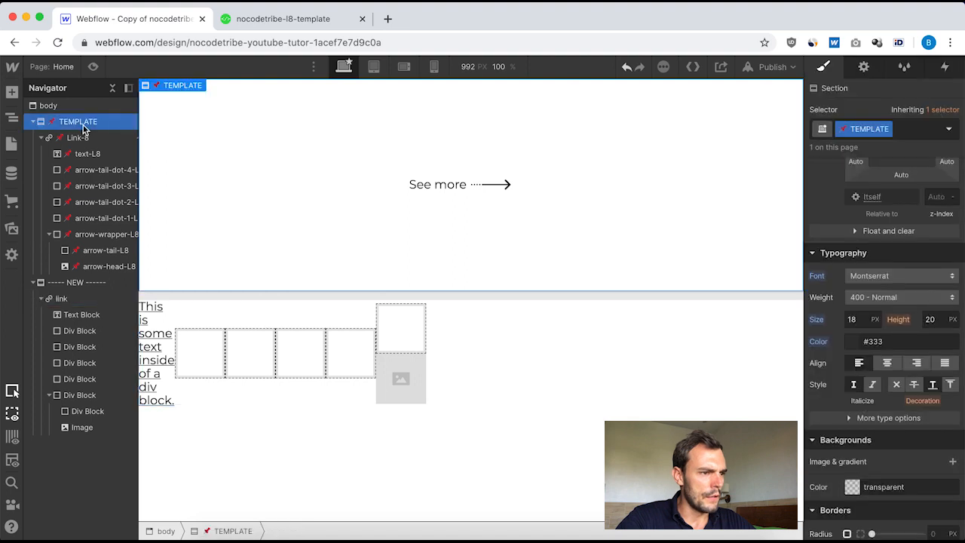
pyautogui.click(83, 137)
pyautogui.scroll(-2, 915, 331)
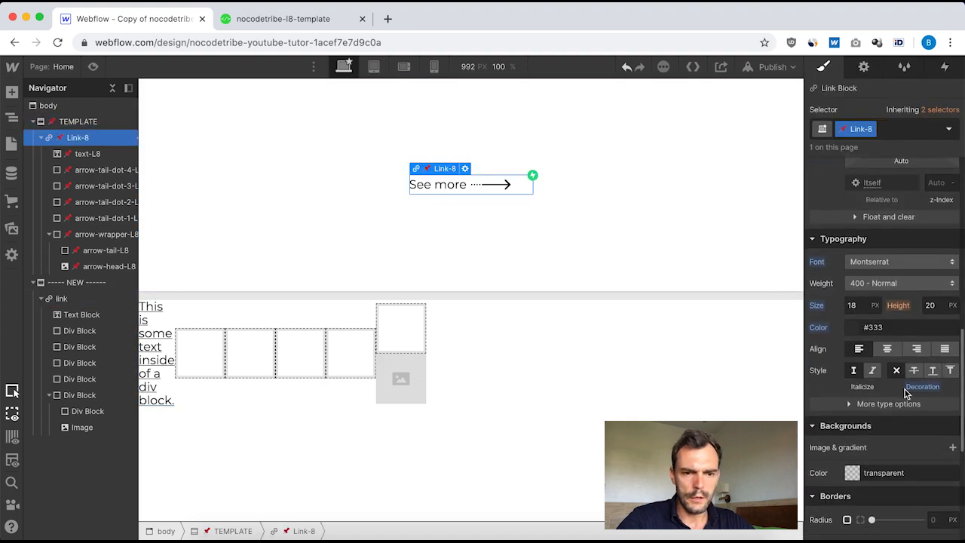
pyautogui.scroll(-4, 937, 427)
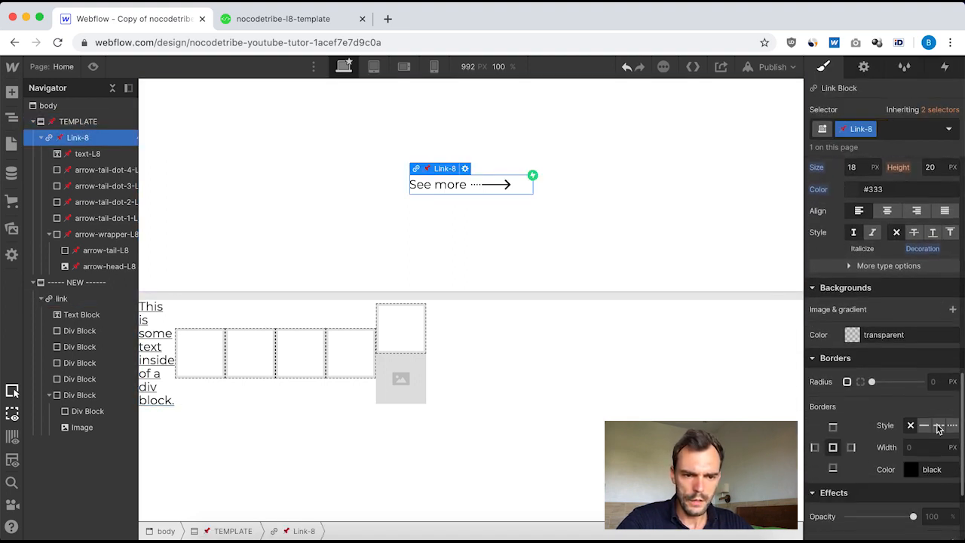
pyautogui.scroll(-1, 937, 425)
pyautogui.scroll(6, 943, 427)
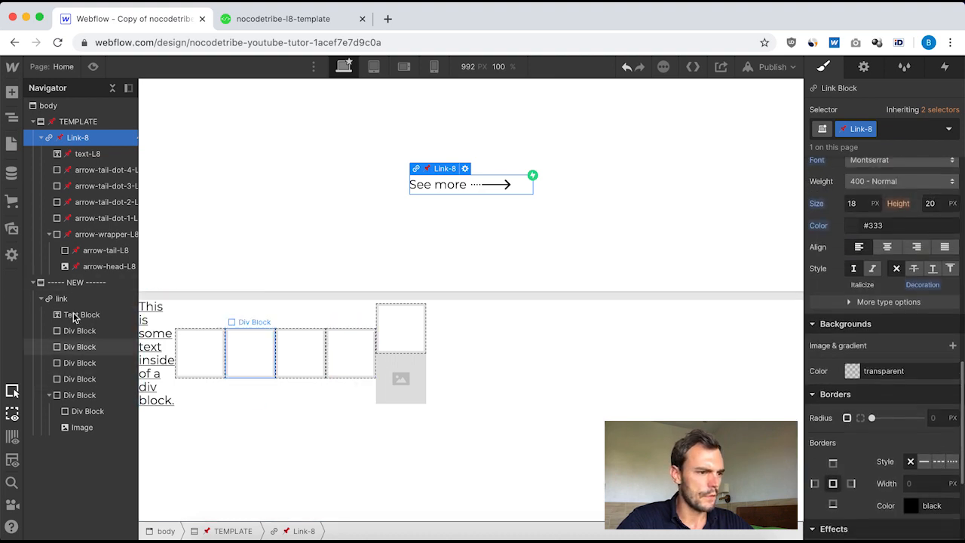
pyautogui.click(54, 294)
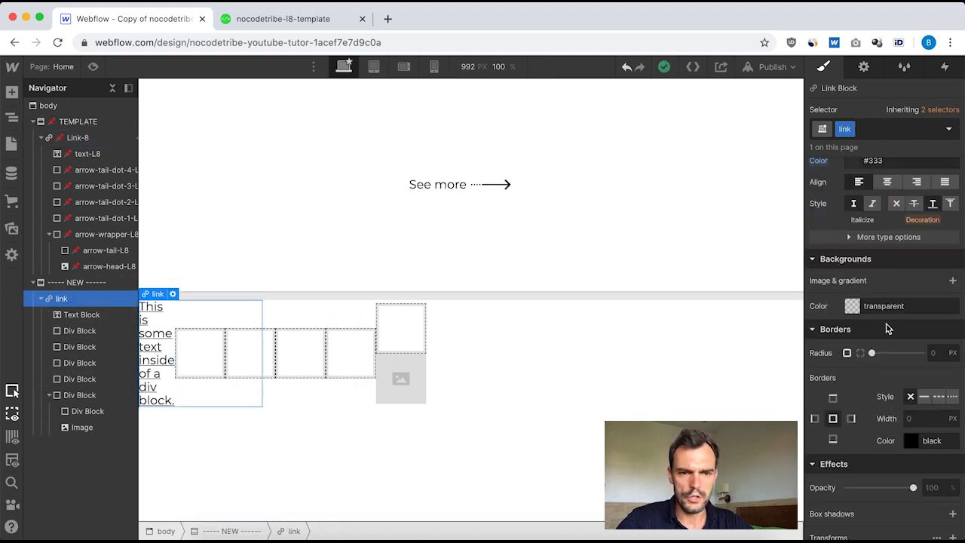
pyautogui.click(896, 273)
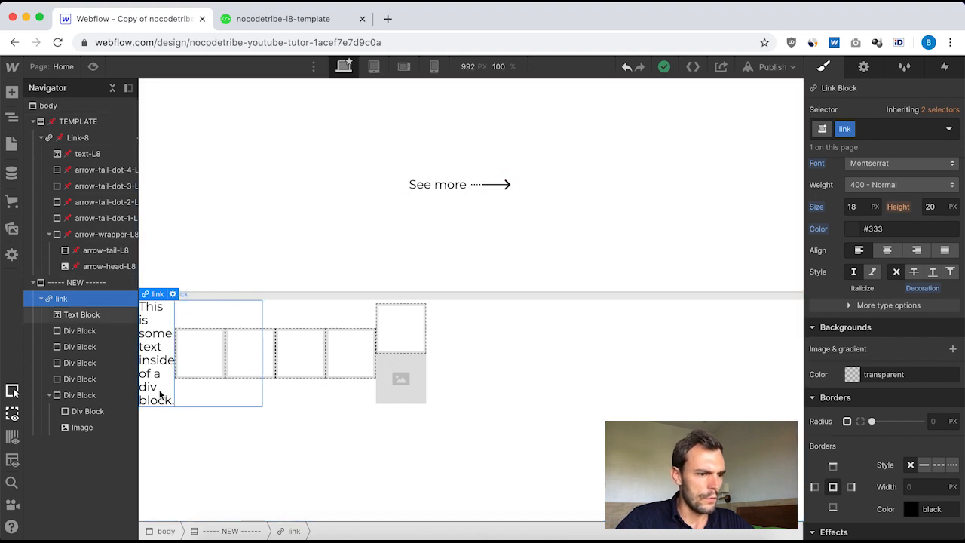
# Replace the placeholder text of the new link block's text block with "See more".
pyautogui.click(150, 344)
pyautogui.doubleClick(153, 356)
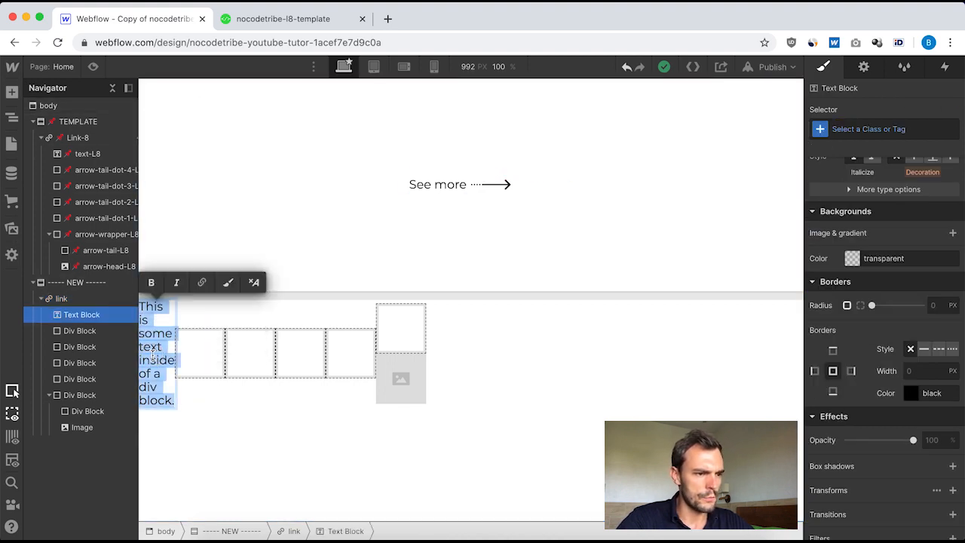
pyautogui.write('See')
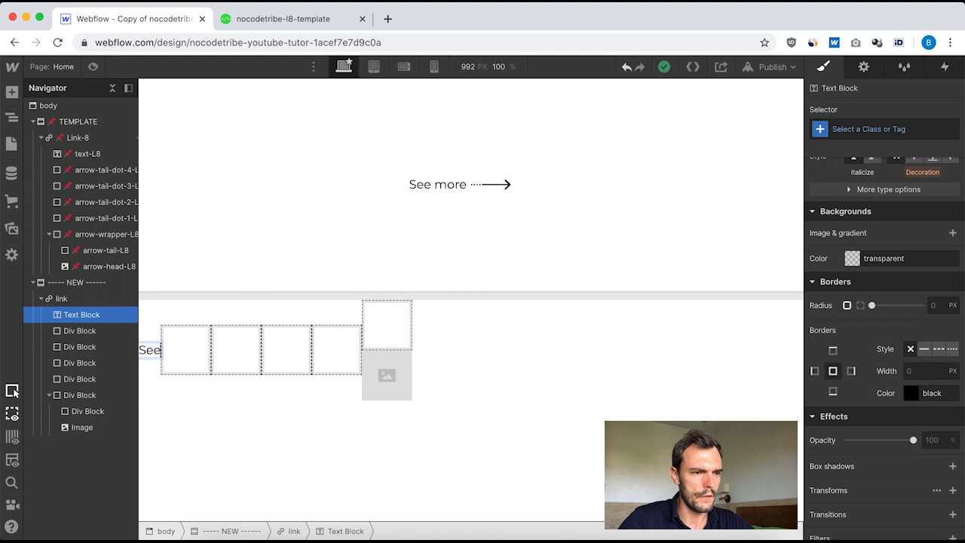
pyautogui.write(' more')
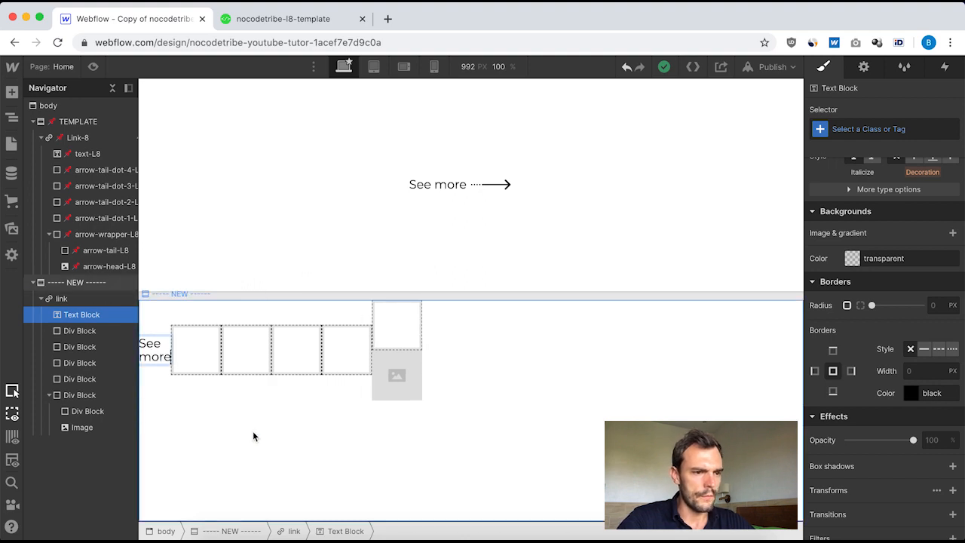
pyautogui.click(278, 421)
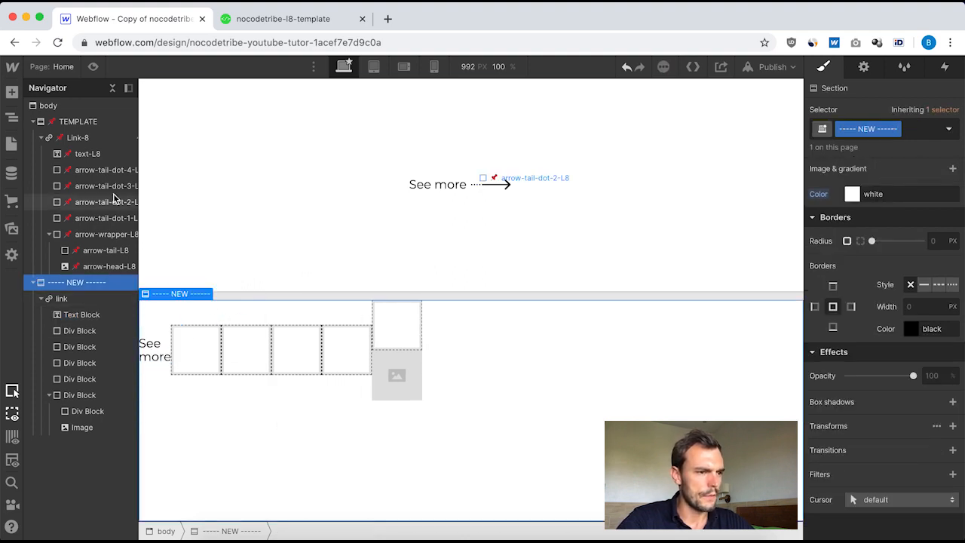
# Check the styles of the template's text-L8 and give the new link's text block the class "text".
pyautogui.click(81, 140)
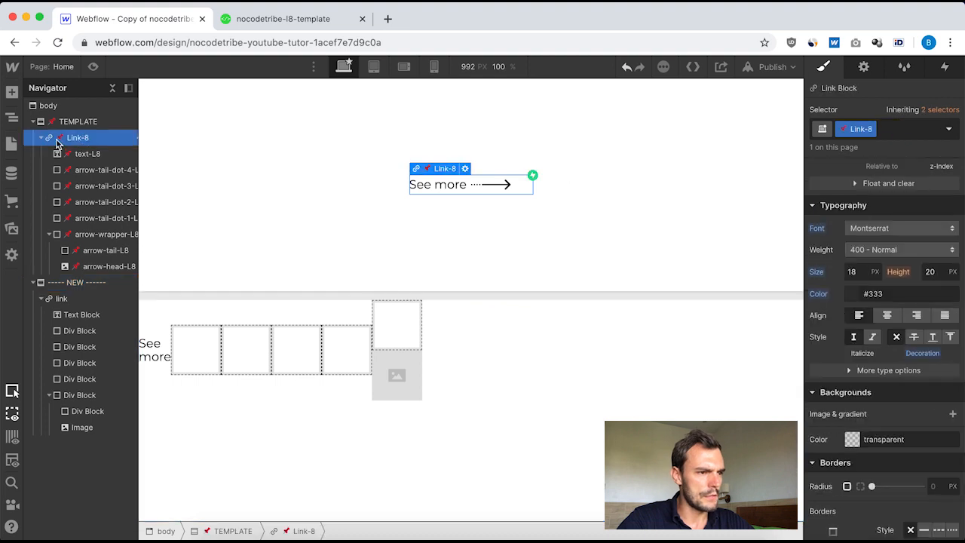
pyautogui.click(87, 154)
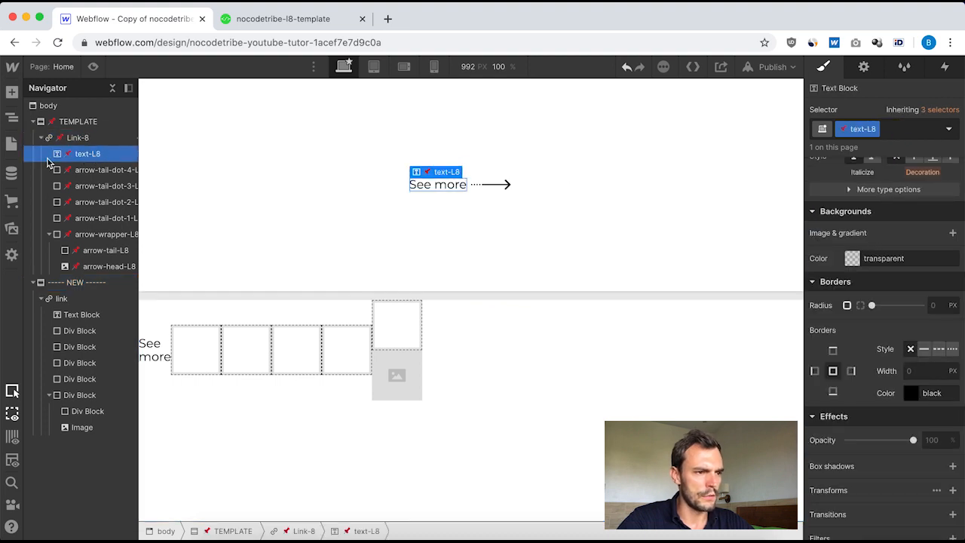
pyautogui.scroll(10, 880, 344)
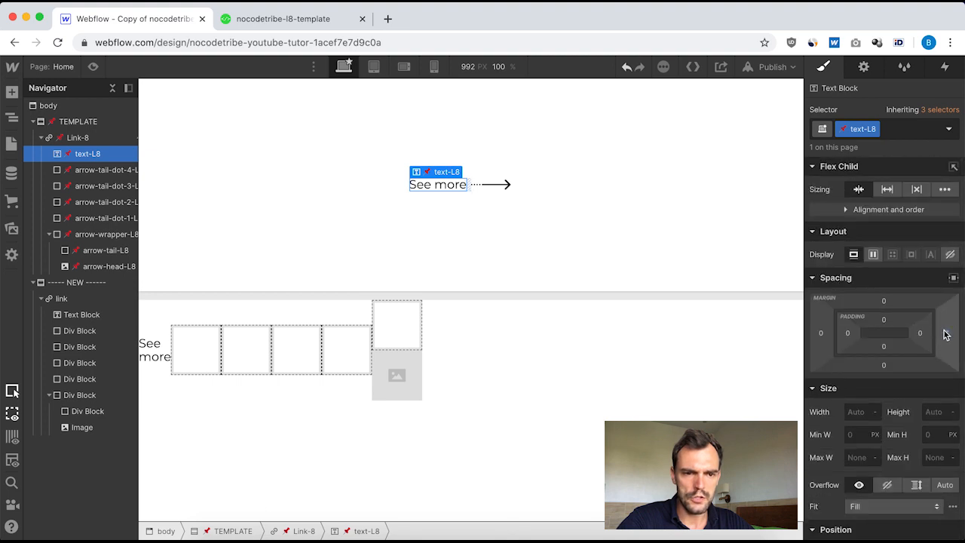
pyautogui.click(75, 311)
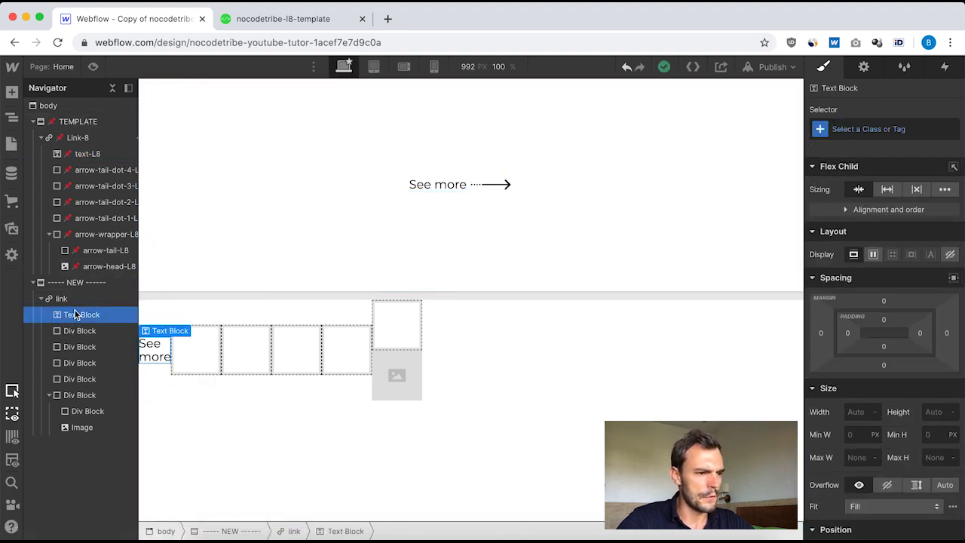
pyautogui.click(864, 132)
pyautogui.write('text')
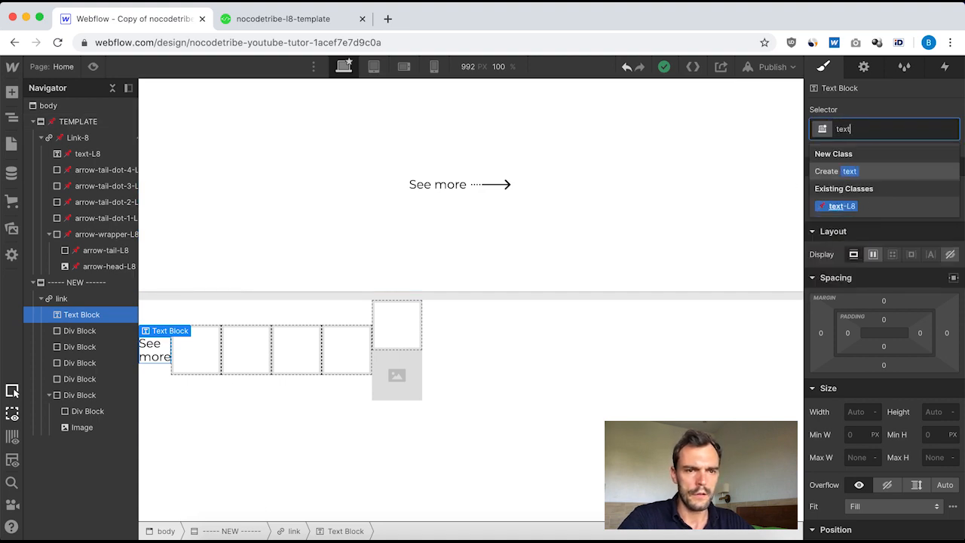
pyautogui.press('Return')
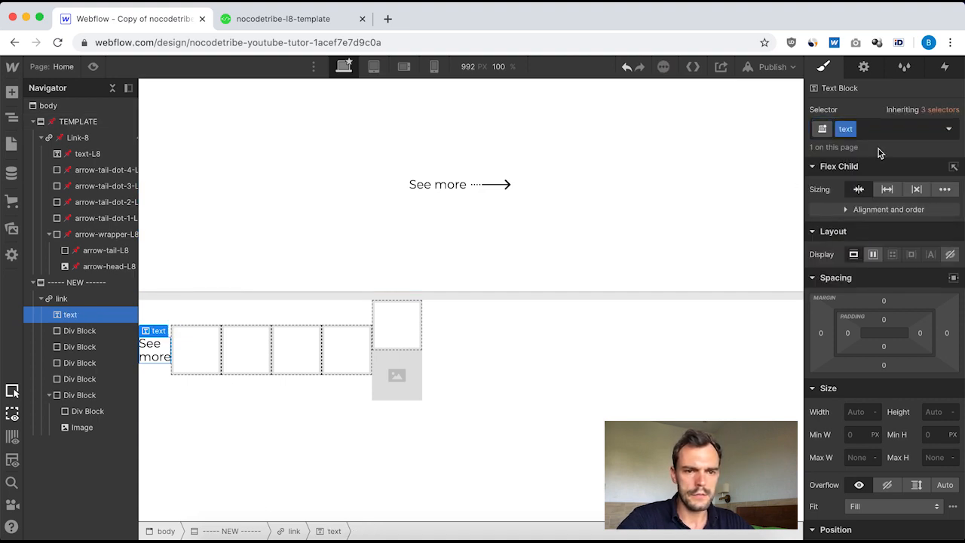
# Set the right margin of the new link's text block to 7 px.
pyautogui.click(947, 334)
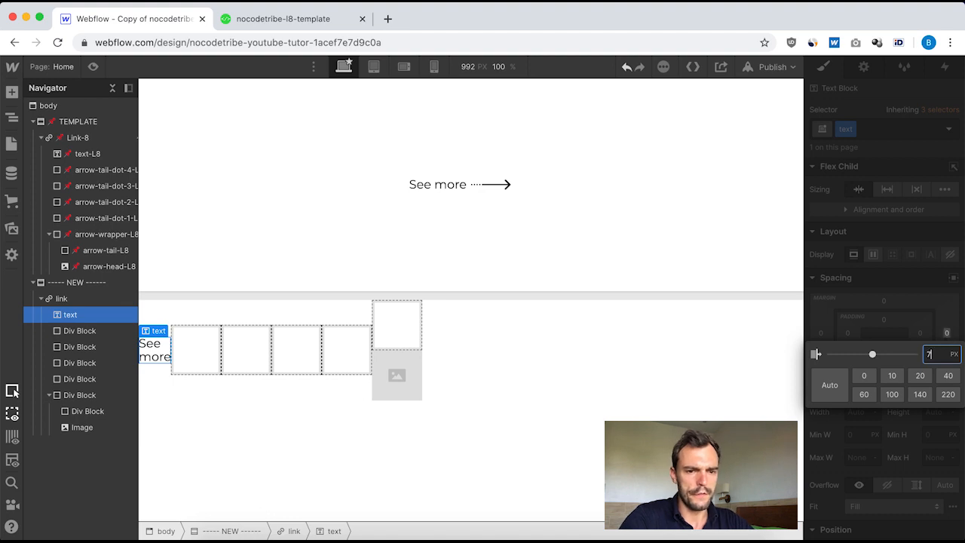
pyautogui.write('7')
pyautogui.press('Return')
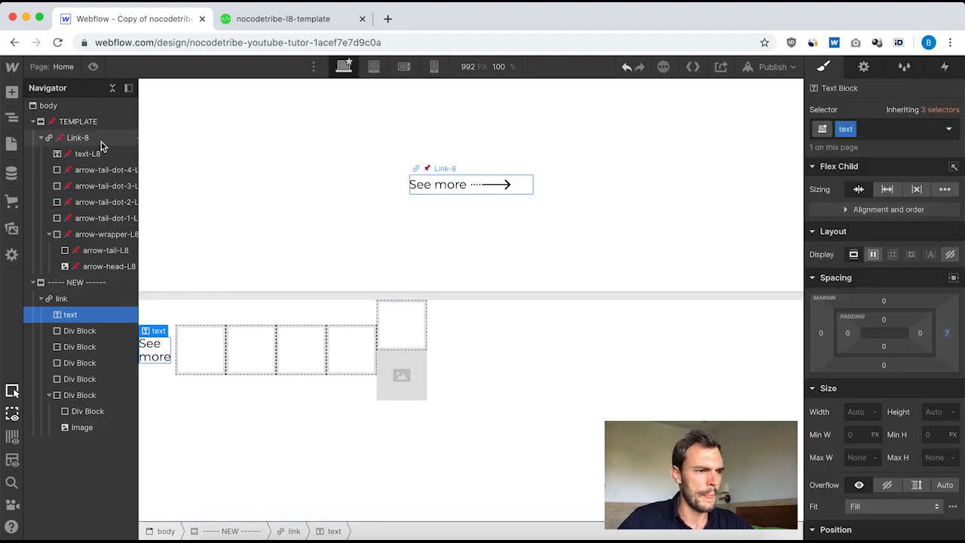
# Examine the spacing, size and background styles of the template's four arrow-tail-dot blocks and compare them with the arrow wrapper.
pyautogui.click(101, 171)
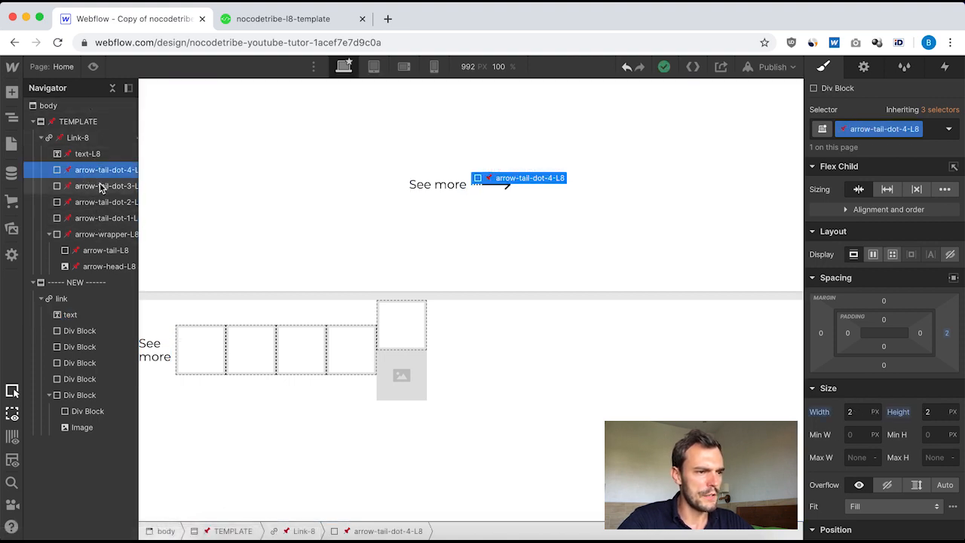
pyautogui.click(102, 187)
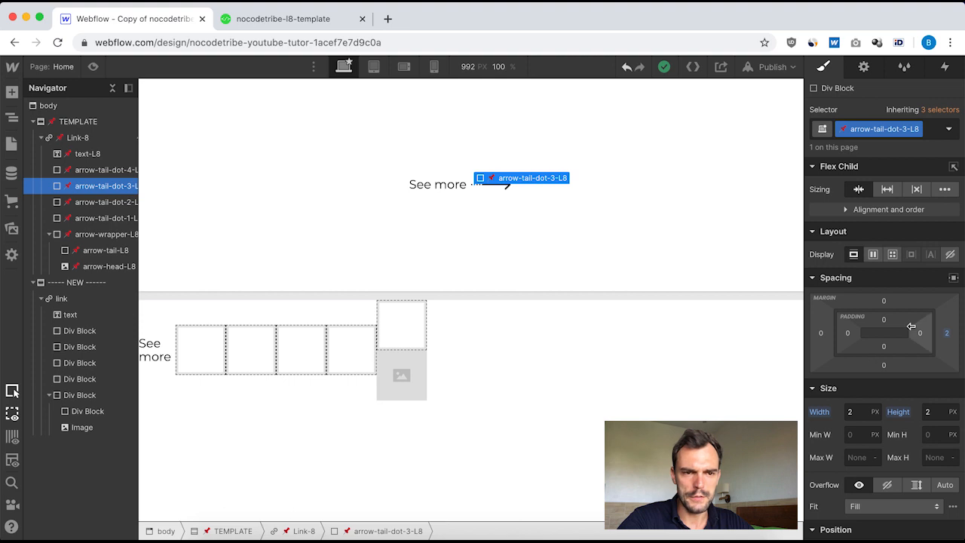
pyautogui.scroll(-1, 911, 327)
pyautogui.scroll(-2, 911, 326)
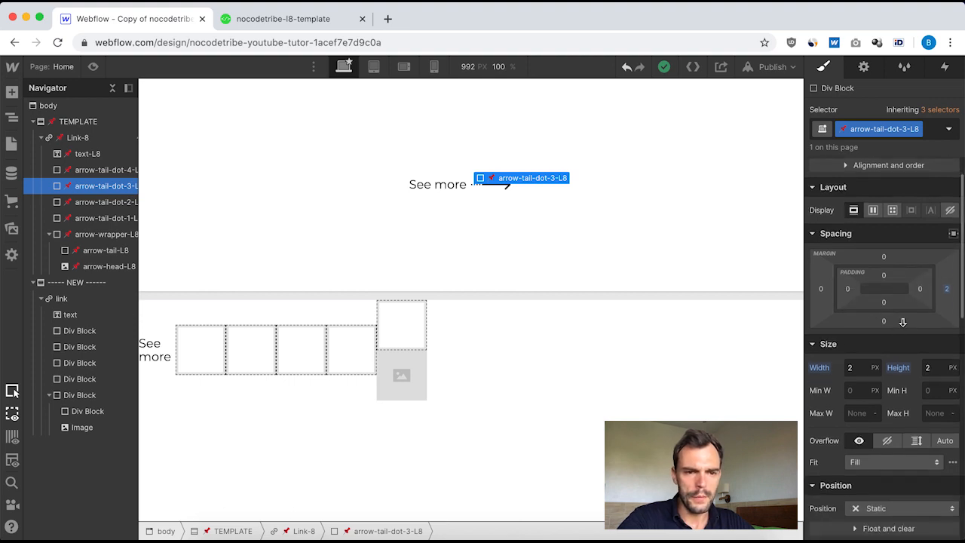
pyautogui.scroll(1, 921, 301)
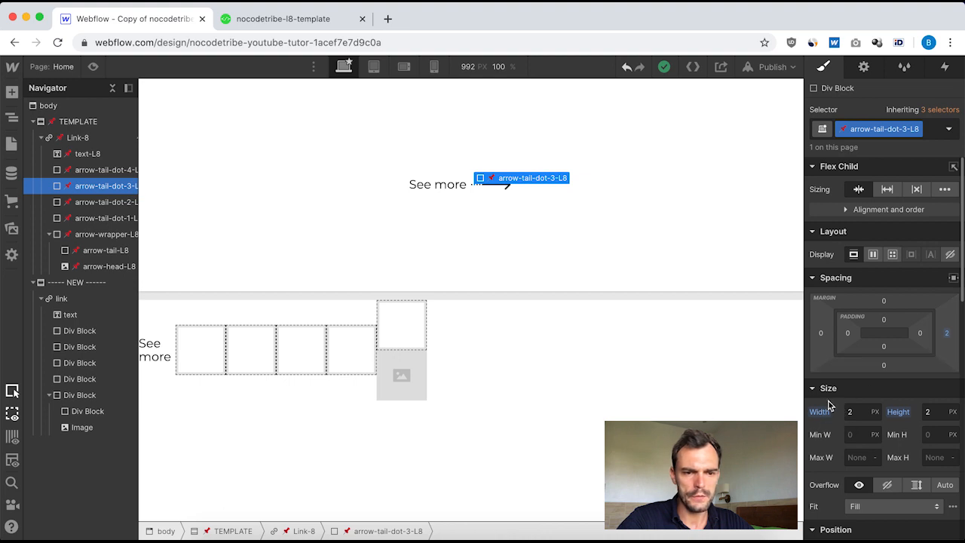
pyautogui.scroll(-5, 882, 449)
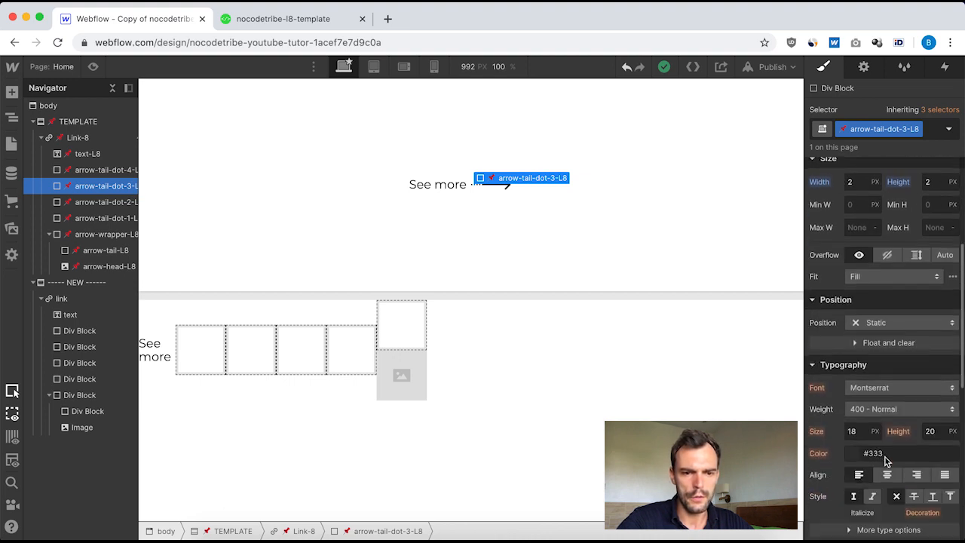
pyautogui.scroll(-8, 887, 460)
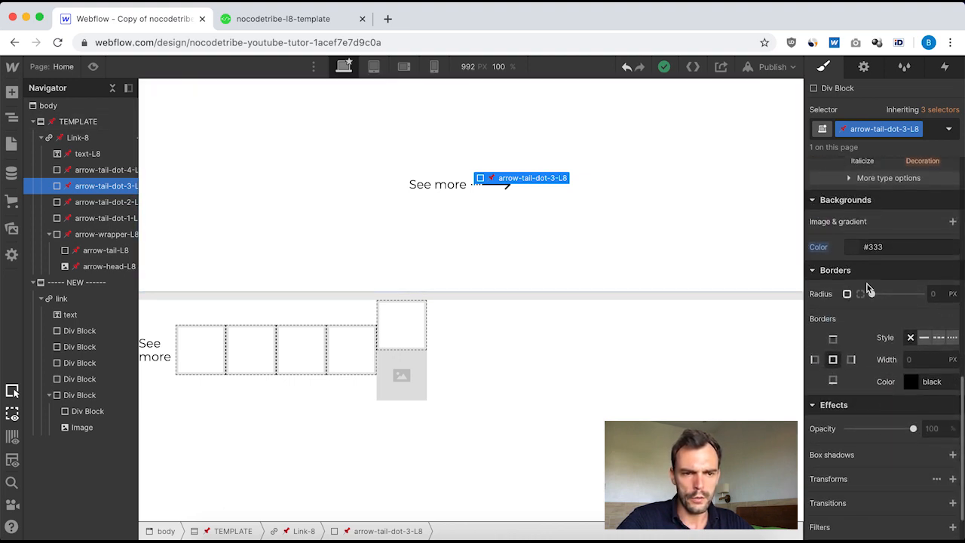
pyautogui.scroll(-1, 869, 289)
pyautogui.scroll(12, 875, 302)
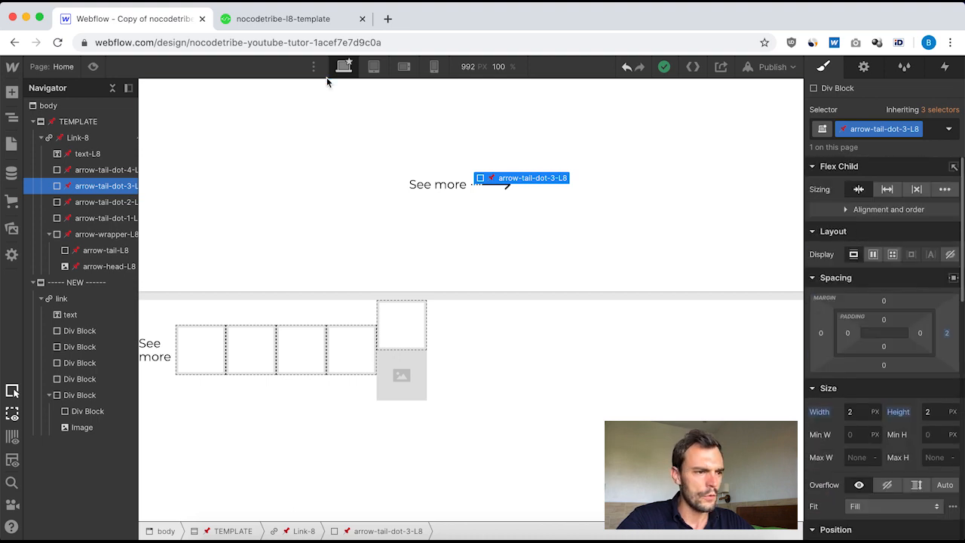
pyautogui.click(97, 202)
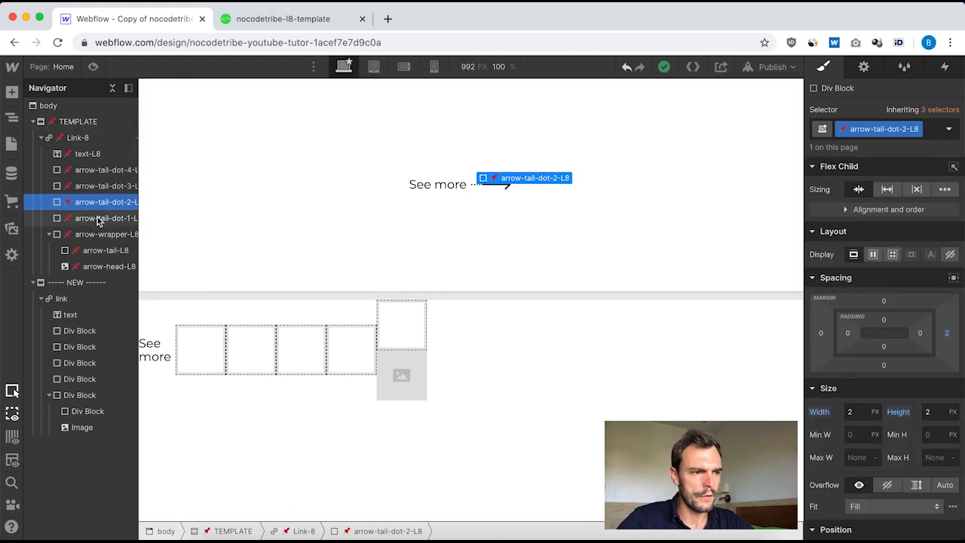
pyautogui.click(97, 218)
pyautogui.click(80, 234)
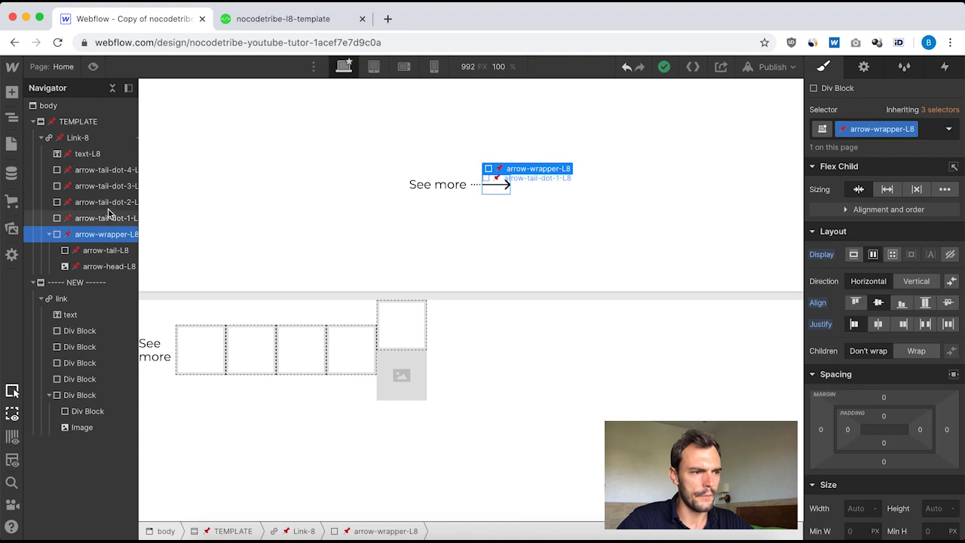
pyautogui.click(105, 171)
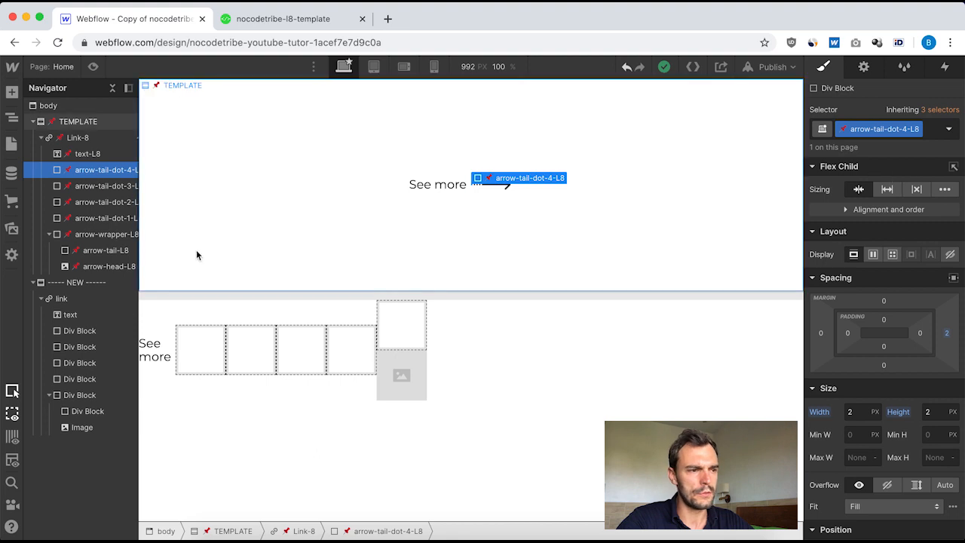
pyautogui.click(106, 187)
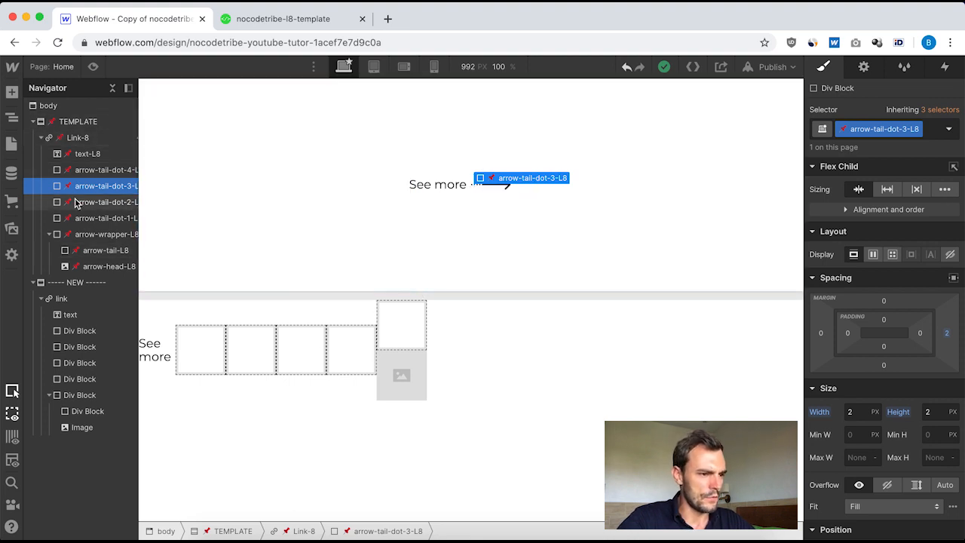
# Give the first div block after the text in the new link the class "arrow tail dot 1".
pyautogui.click(64, 335)
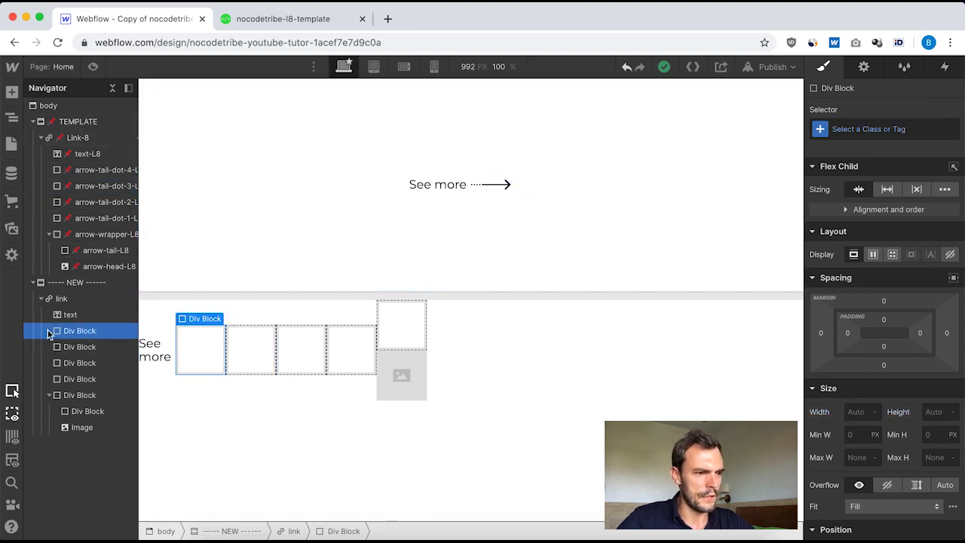
pyautogui.click(854, 132)
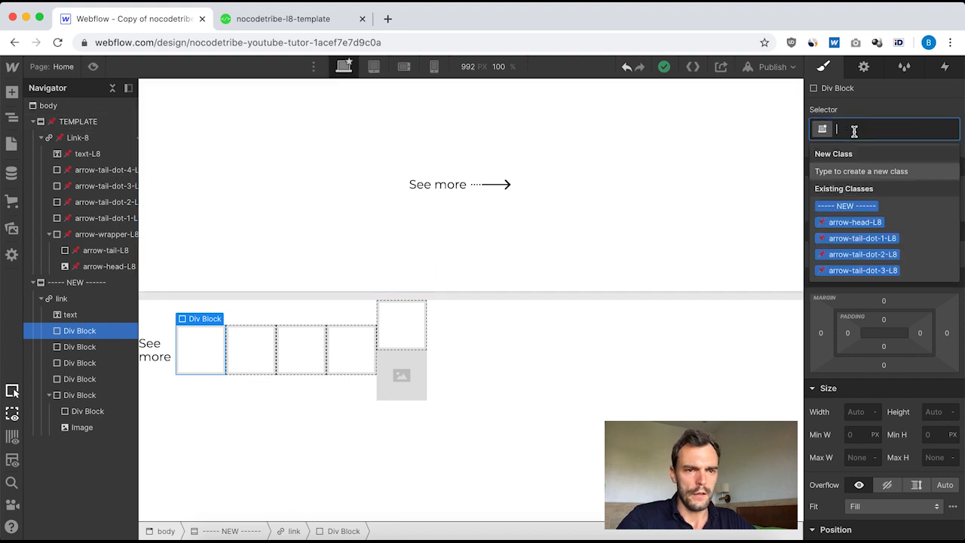
pyautogui.write('arrow')
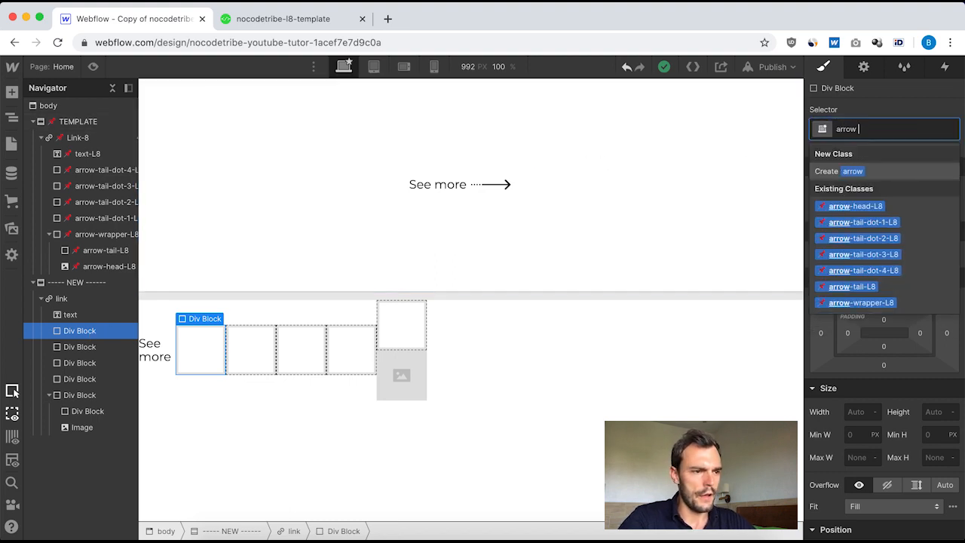
pyautogui.write(' tail dot 1')
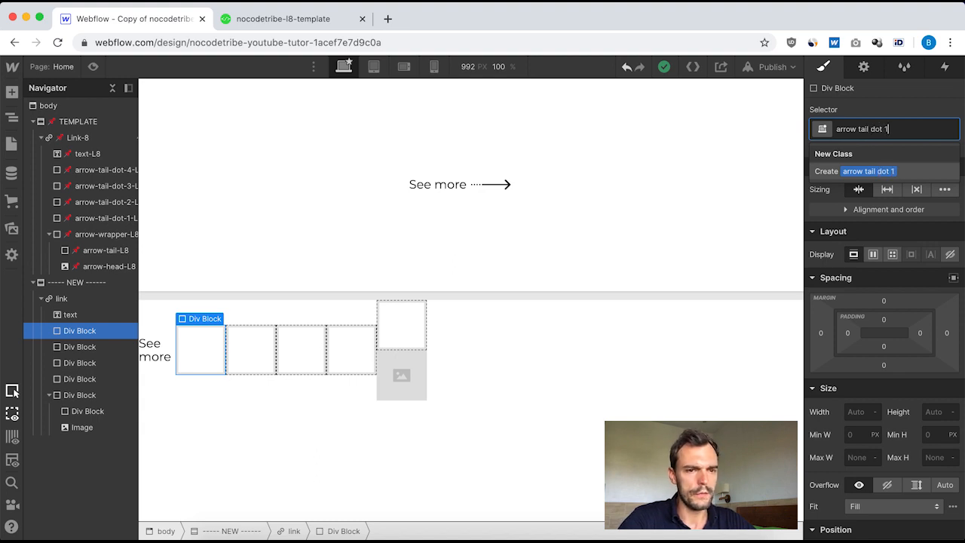
pyautogui.press('Return')
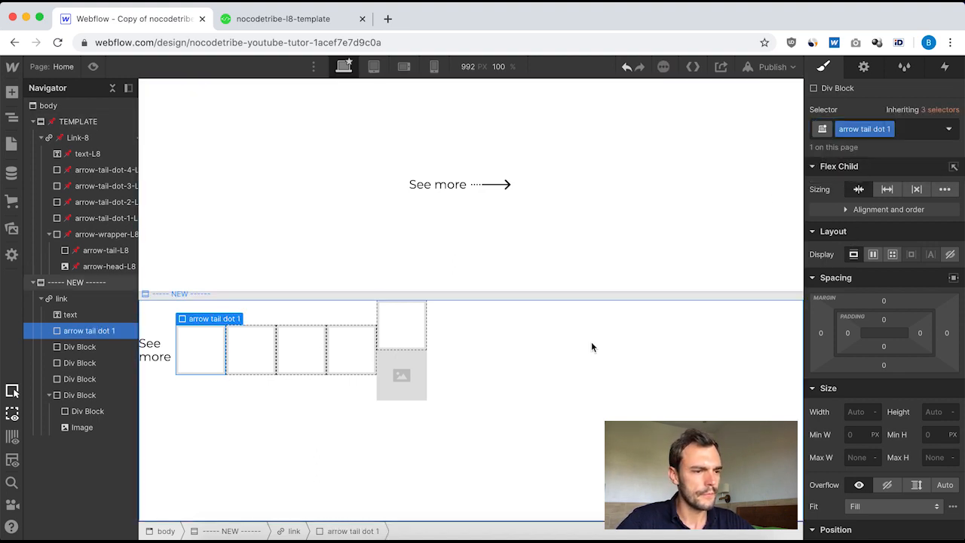
# Following the template's arrow-tail-dot-4-L8, set the right margin, width and height of arrow tail dot 1 to 2 px each.
pyautogui.click(94, 170)
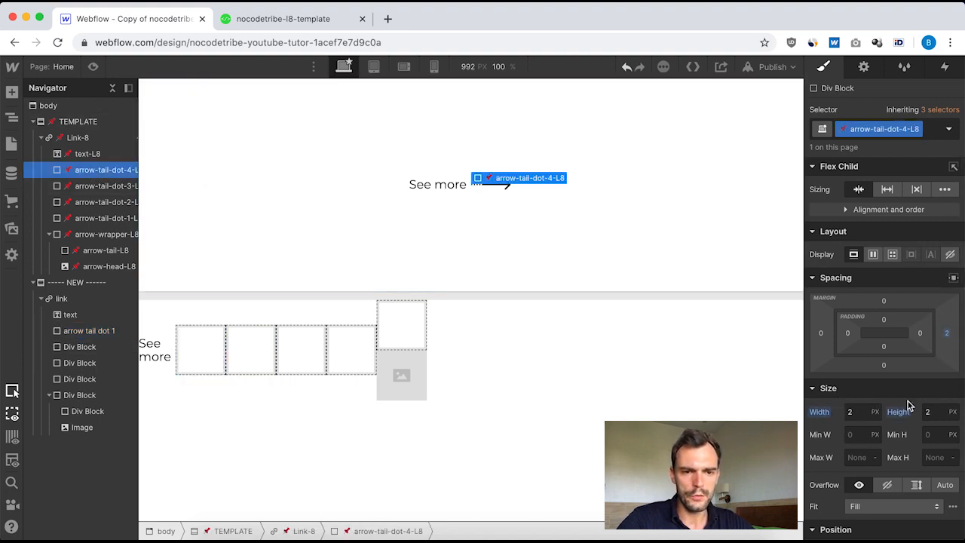
pyautogui.click(88, 335)
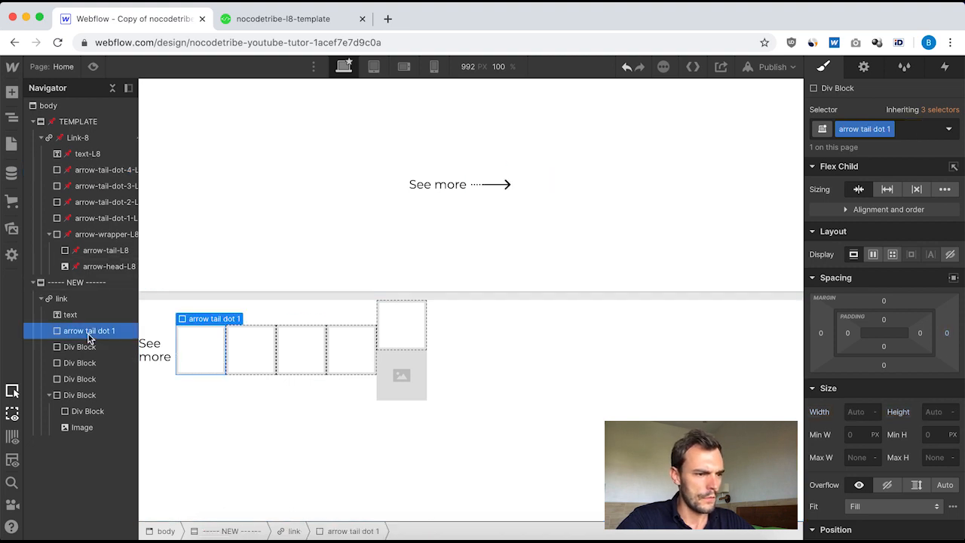
pyautogui.click(948, 334)
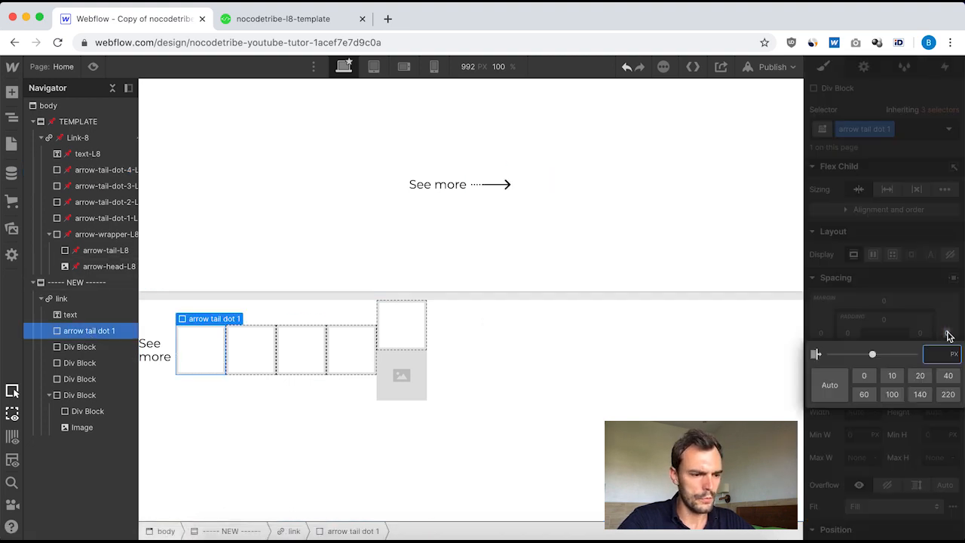
pyautogui.write('2')
pyautogui.press('Return')
pyautogui.click(853, 409)
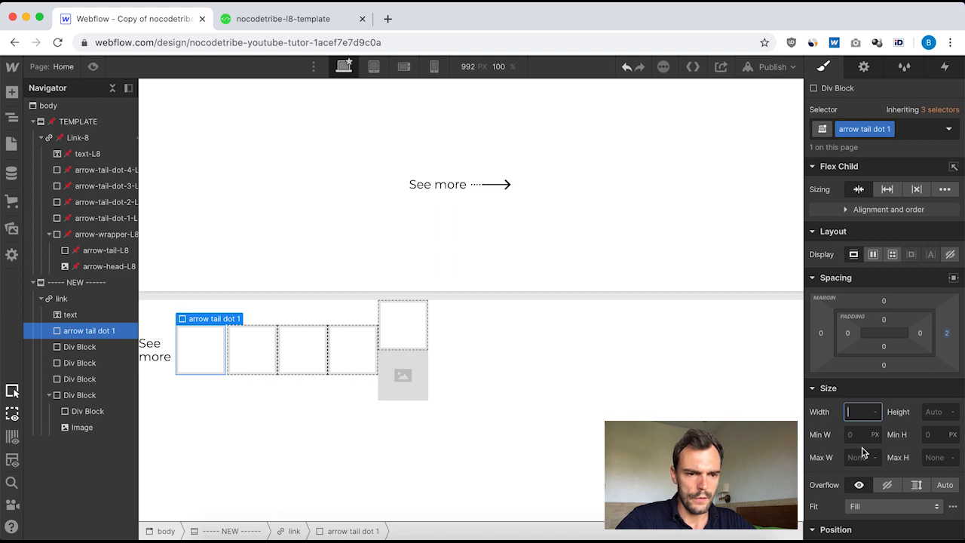
pyautogui.write('2')
pyautogui.click(935, 414)
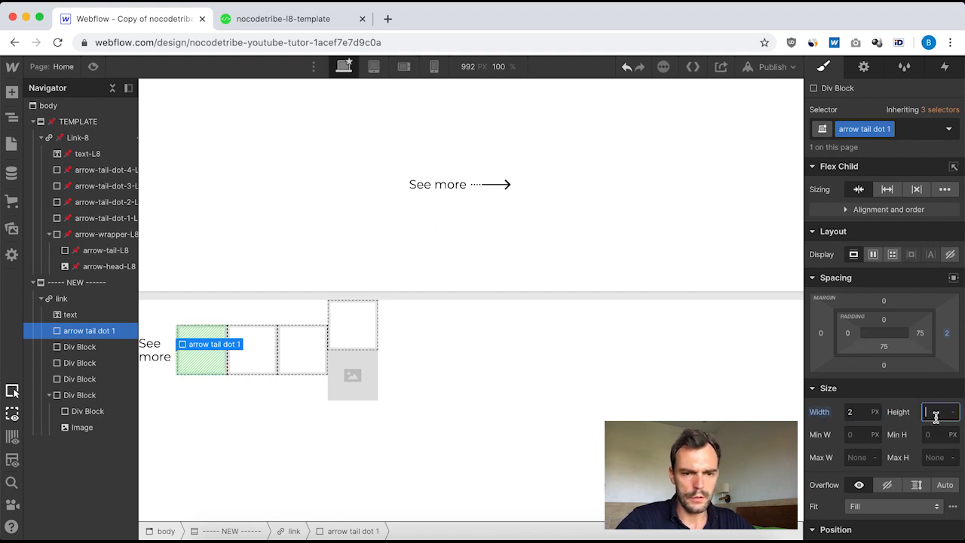
pyautogui.write('2')
# Set the background color of arrow tail dot 1 to #333333.
pyautogui.scroll(-10, 890, 392)
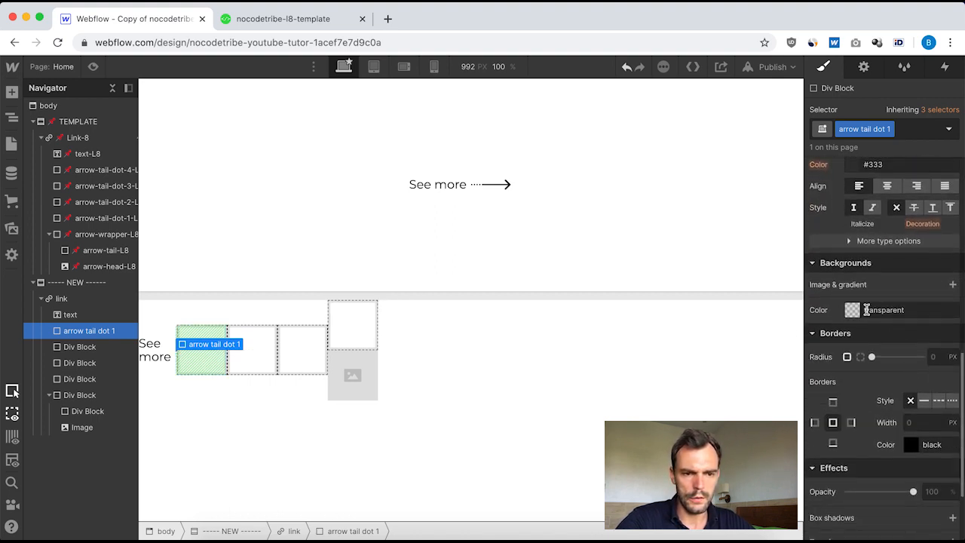
pyautogui.click(853, 317)
pyautogui.moveTo(830, 388); pyautogui.dragTo(798, 406)
pyautogui.click(830, 474)
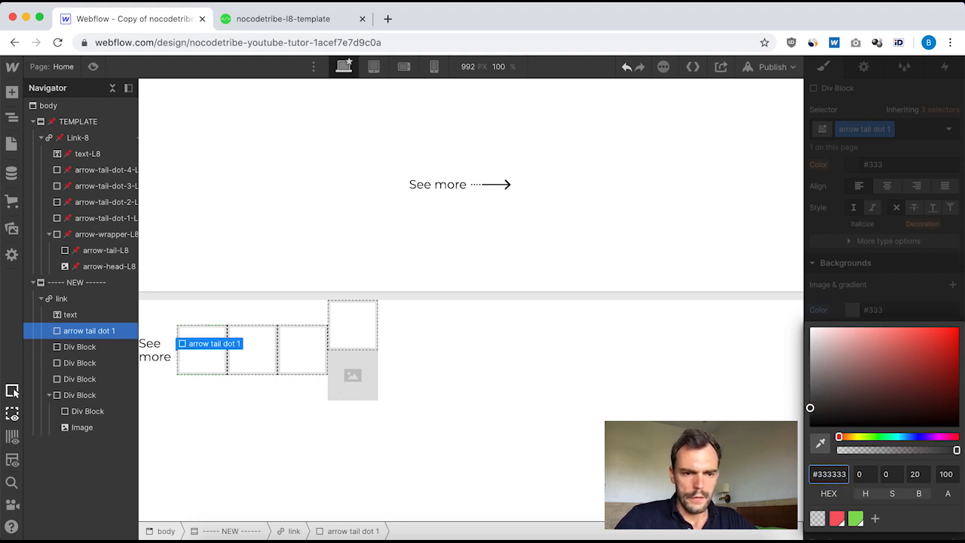
pyautogui.click(907, 293)
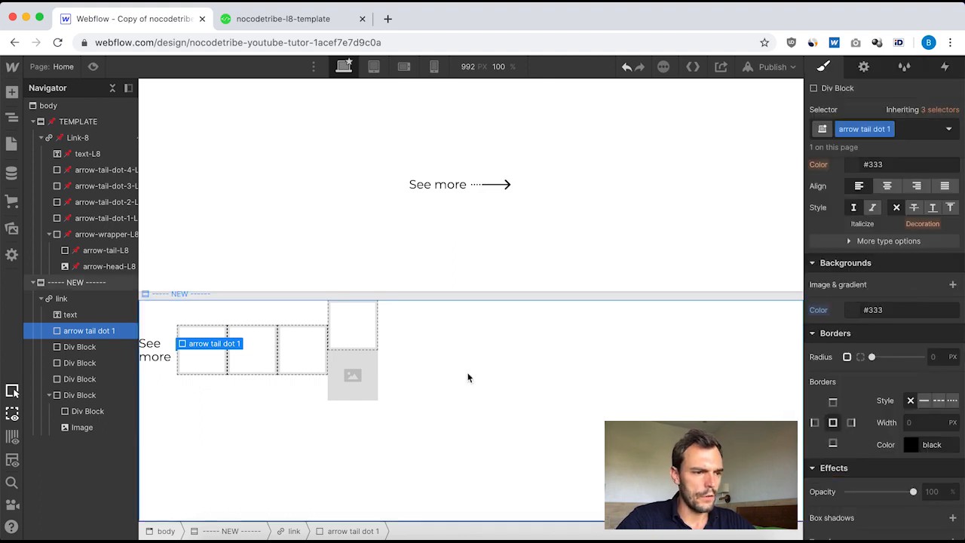
# Apply the existing class "arrow tail dot 1" to the second div block after the text in the new link.
pyautogui.scroll(10, 882, 317)
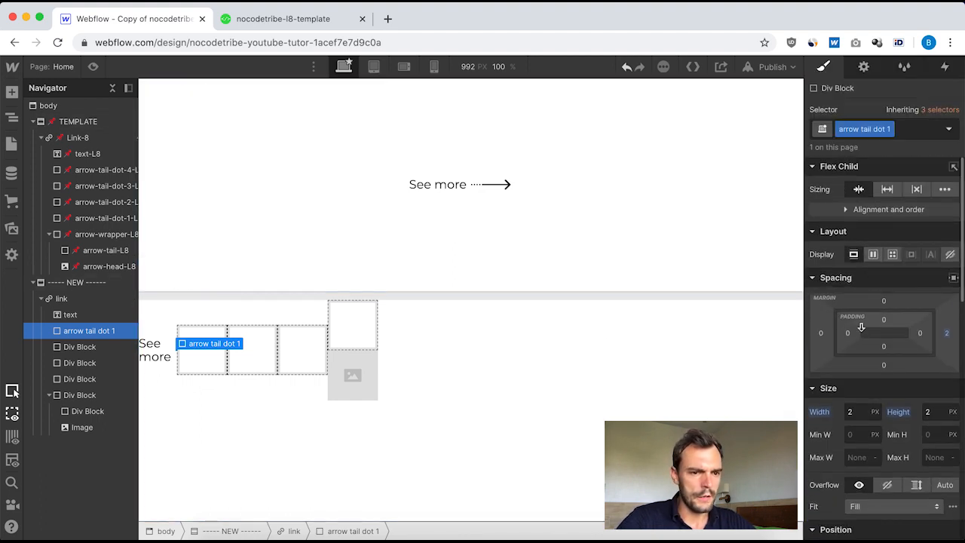
pyautogui.click(72, 347)
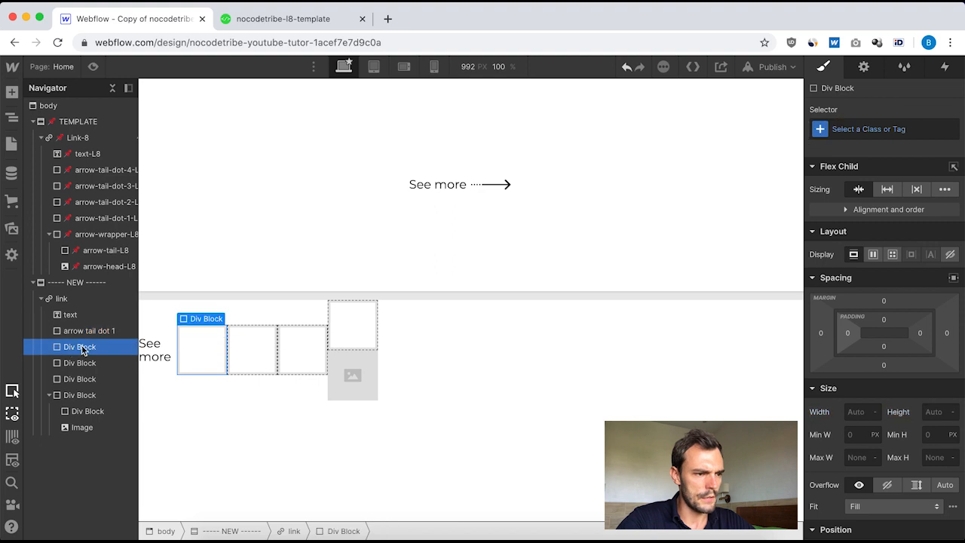
pyautogui.click(854, 128)
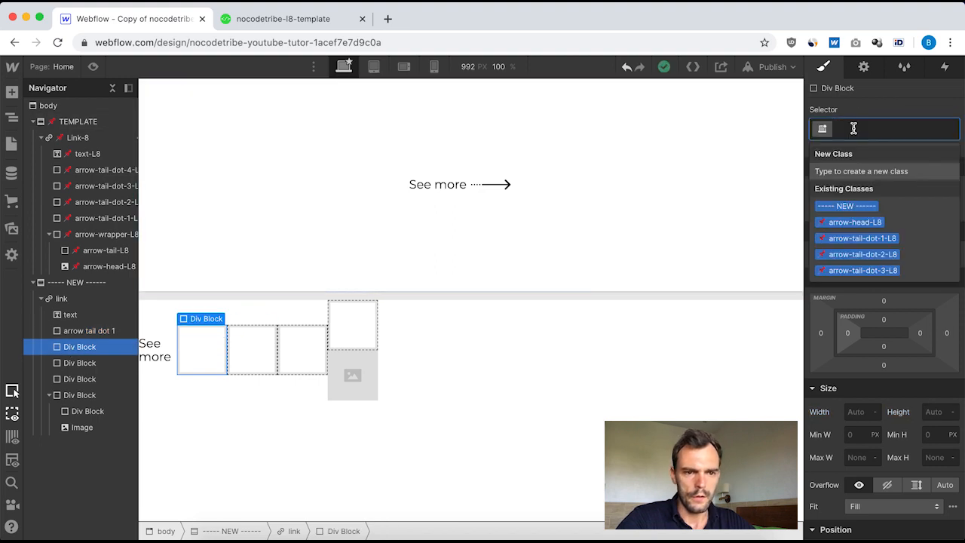
pyautogui.write('arrow')
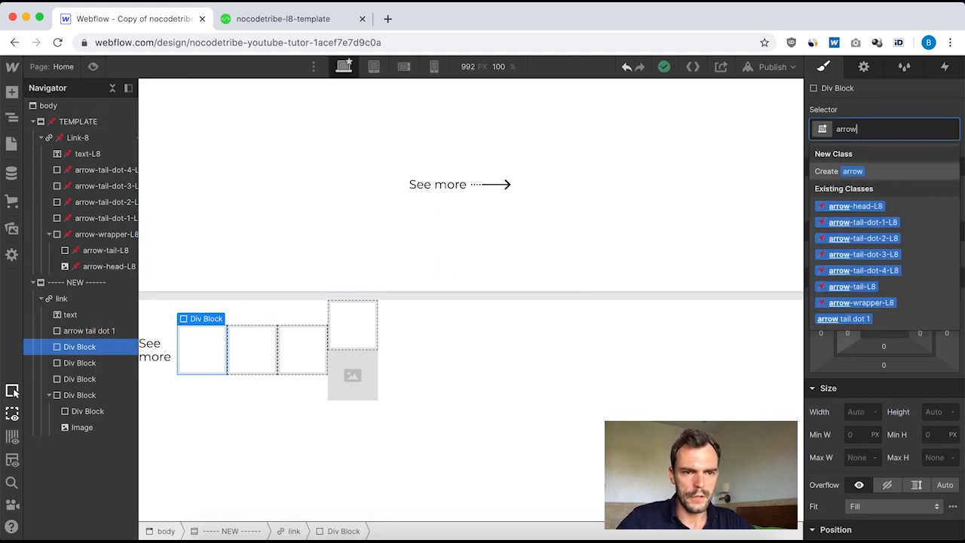
pyautogui.click(867, 319)
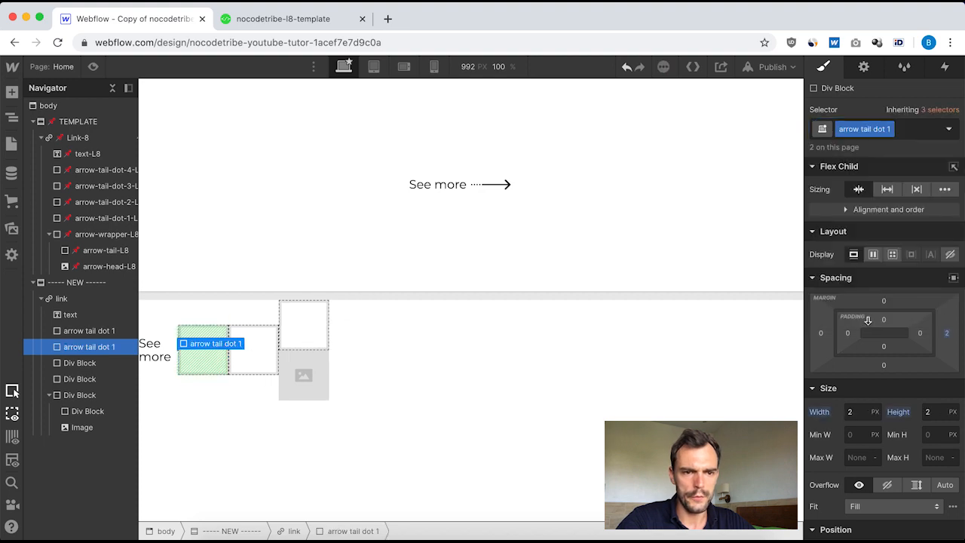
# Duplicate the class on the second dot block and name the copy "arrow tail dot 2".
pyautogui.click(891, 130)
pyautogui.click(876, 161)
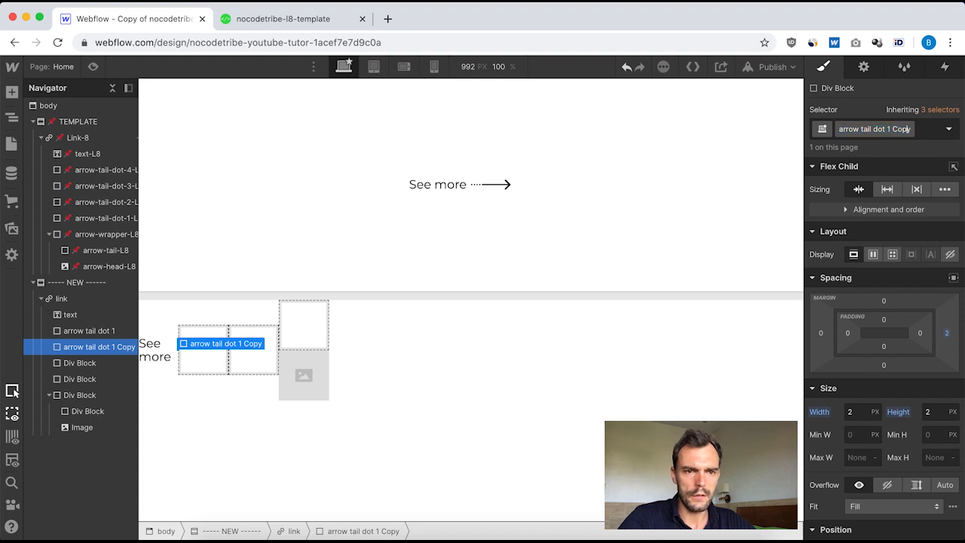
pyautogui.press('BackSpace')
pyautogui.press('BackSpace')
pyautogui.press('BackSpace')
pyautogui.press('BackSpace')
pyautogui.press('BackSpace')
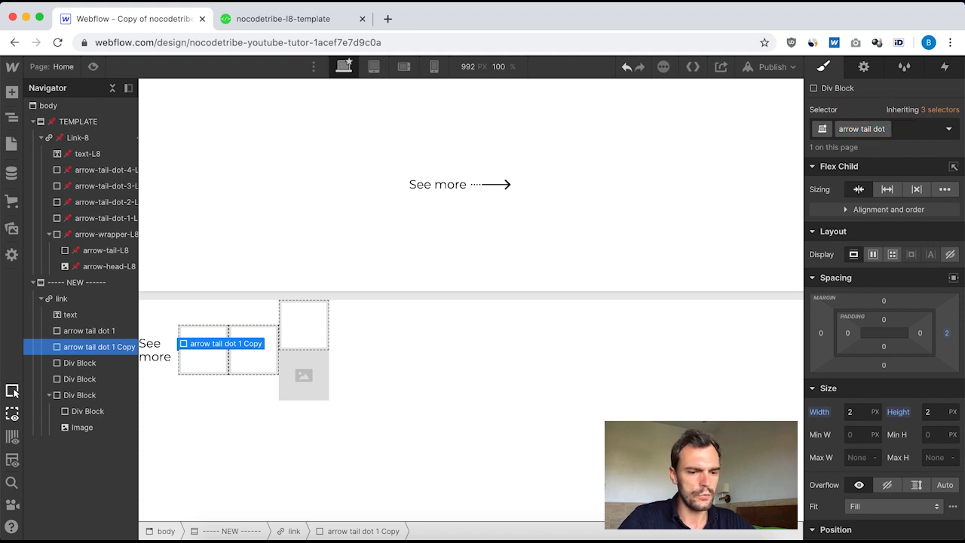
pyautogui.write('2')
pyautogui.press('Return')
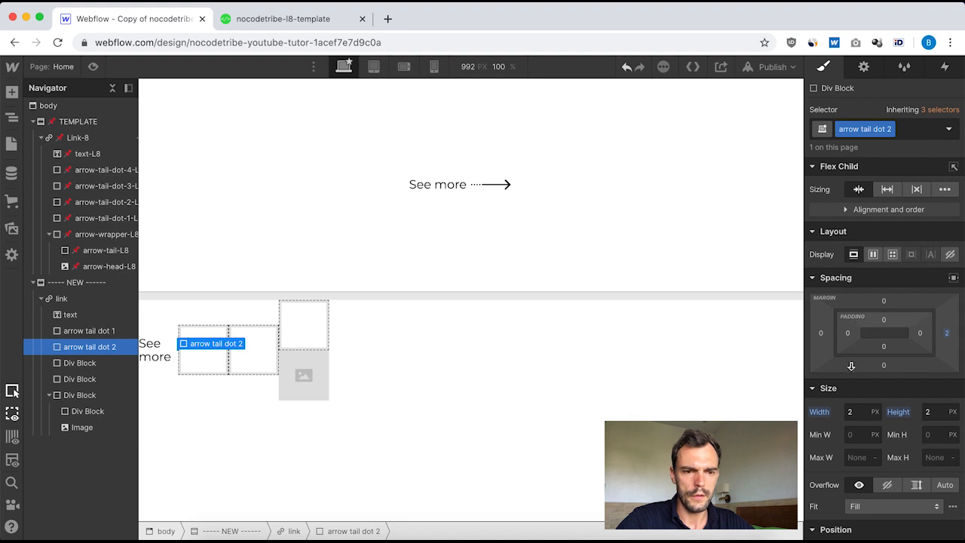
# Apply the existing class "arrow tail dot 2" to the third div block after the text in the new link.
pyautogui.click(85, 364)
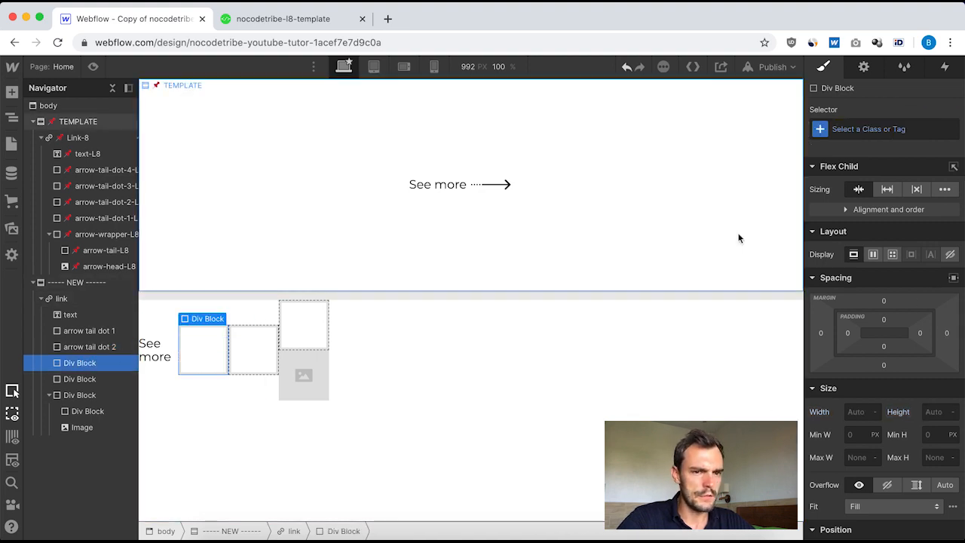
pyautogui.click(864, 129)
pyautogui.write('arrow tail')
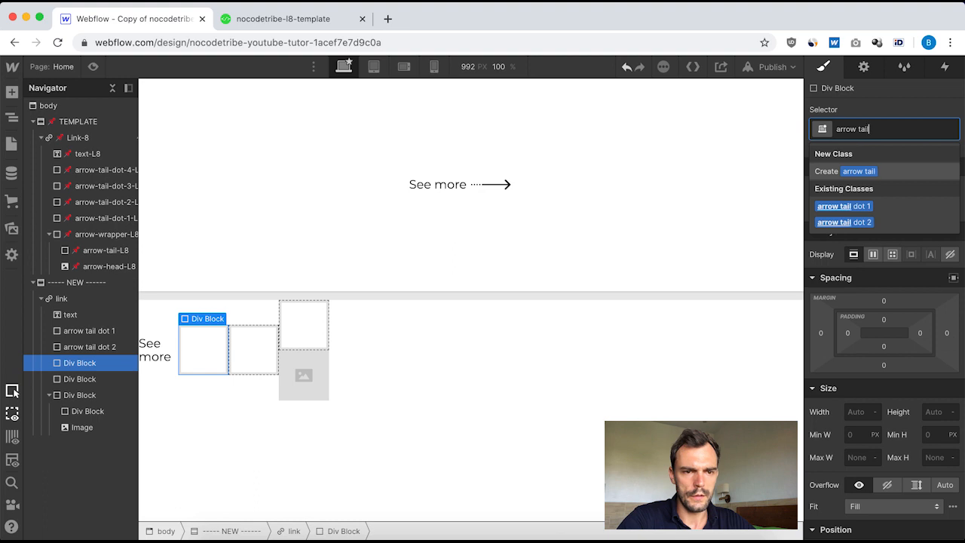
pyautogui.click(881, 223)
# Duplicate the class on the third dot block and name the copy "arrow tail dot 3".
pyautogui.click(891, 130)
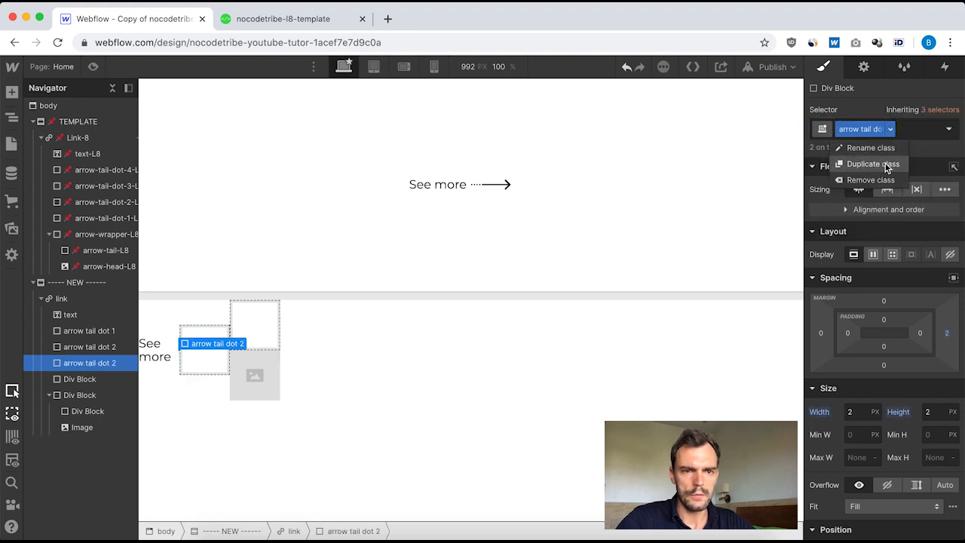
pyautogui.click(887, 166)
pyautogui.press('BackSpace')
pyautogui.press('BackSpace')
pyautogui.press('BackSpace')
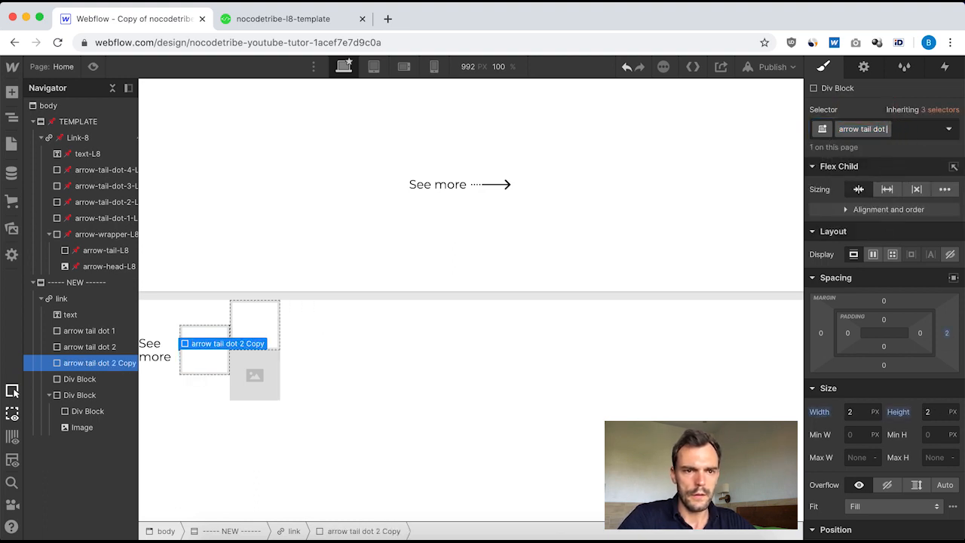
pyautogui.write('3')
pyautogui.press('Return')
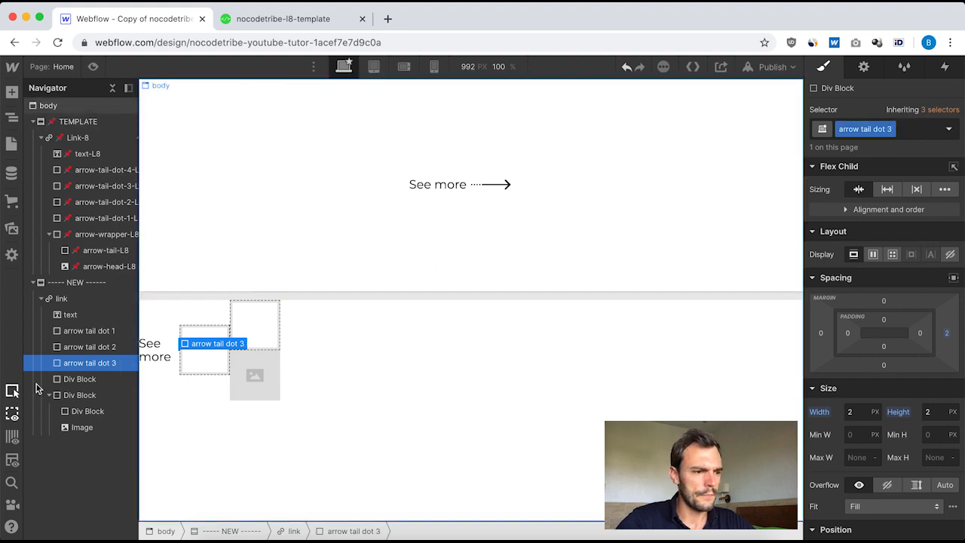
# Apply the existing class "arrow tail dot 3" to the fourth div block after the text in the new link.
pyautogui.click(80, 379)
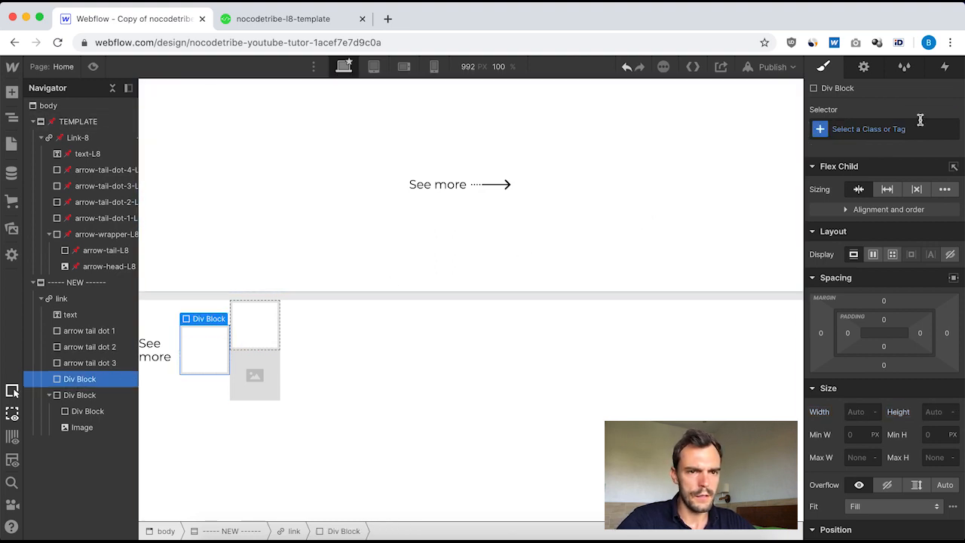
pyautogui.click(854, 125)
pyautogui.write('arrow')
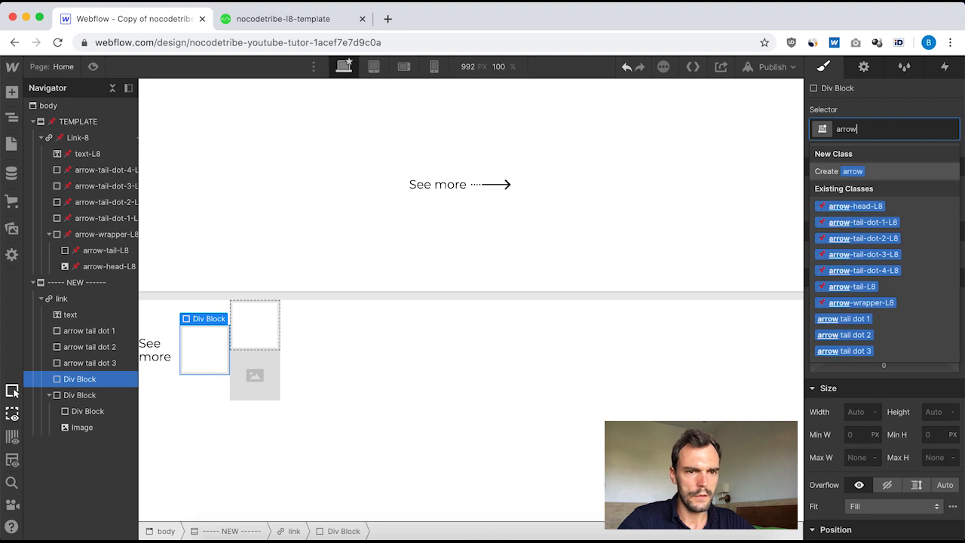
pyautogui.write(' tai')
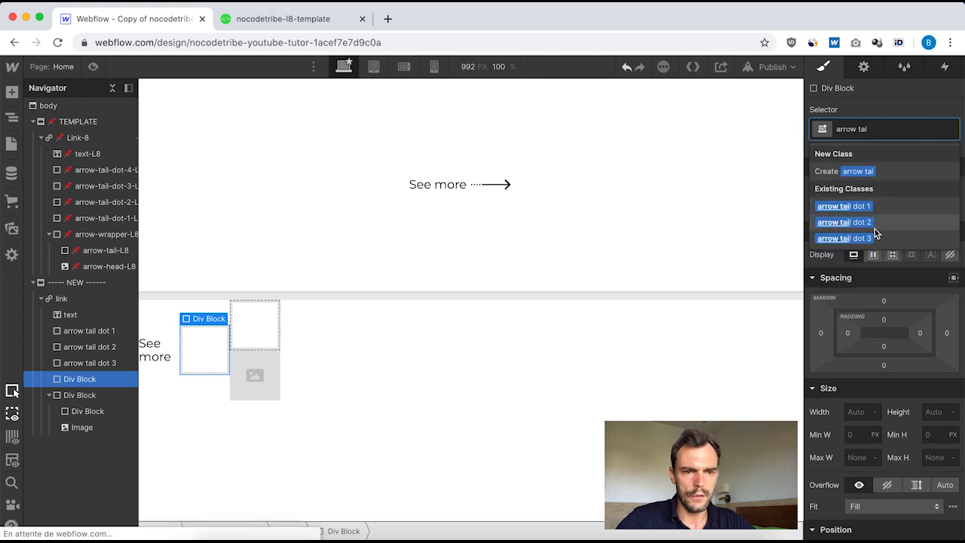
pyautogui.click(872, 237)
# Duplicate the class on the fourth dot block and name the copy "arrow tail dot 4".
pyautogui.click(891, 129)
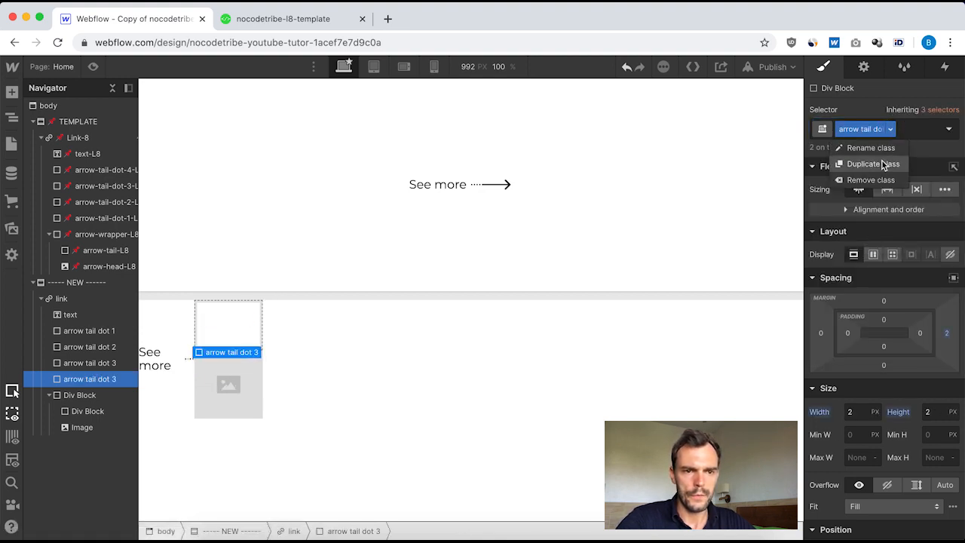
pyautogui.click(881, 163)
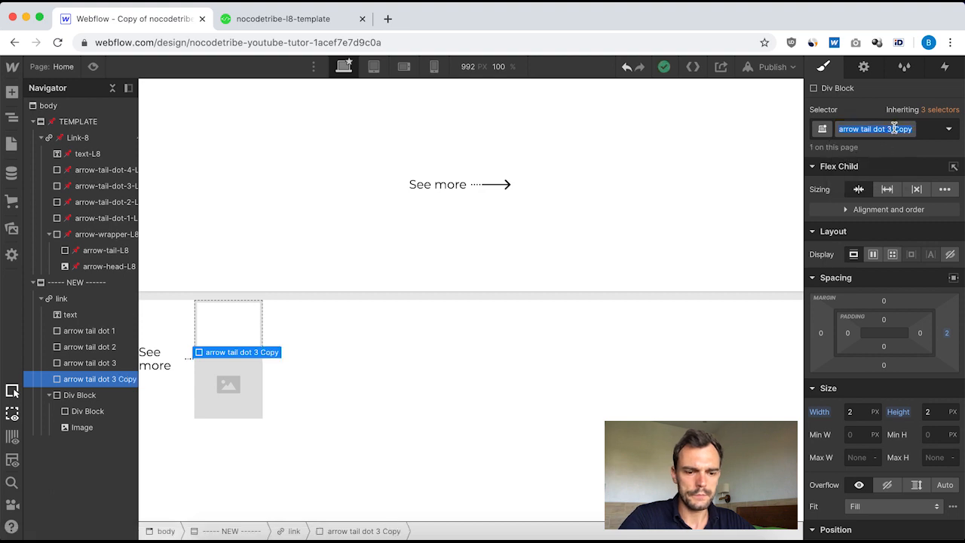
pyautogui.press('BackSpace')
pyautogui.press('BackSpace')
pyautogui.press('BackSpace')
pyautogui.press('BackSpace')
pyautogui.press('BackSpace')
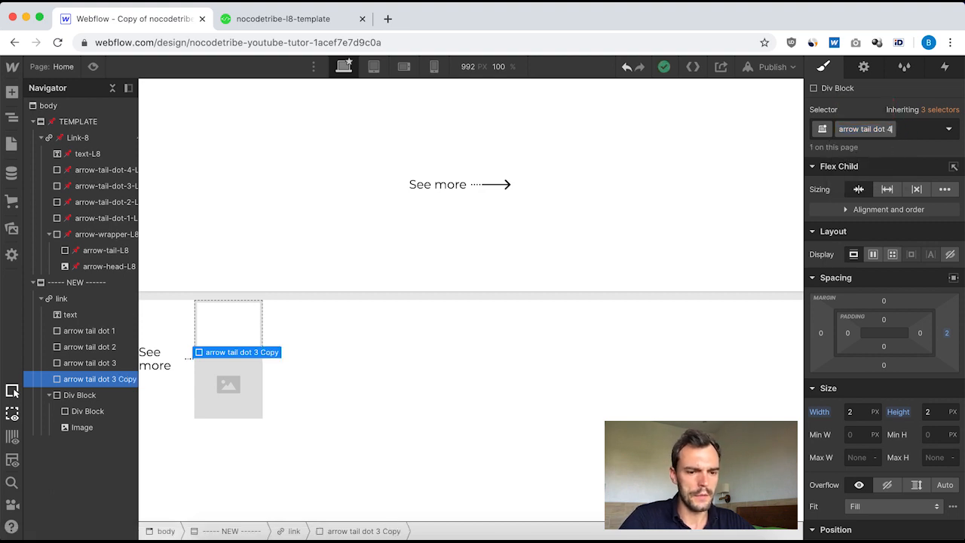
pyautogui.press('Return')
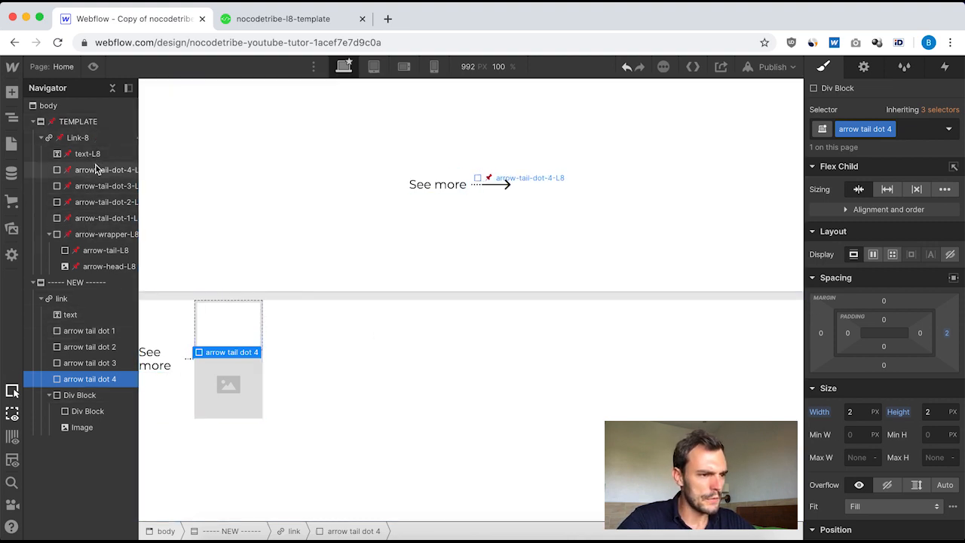
# Following the template's arrow-wrapper-L8, give the div block holding the image the class "arrow wrapper" and a horizontal flex layout with centered alignment.
pyautogui.click(85, 235)
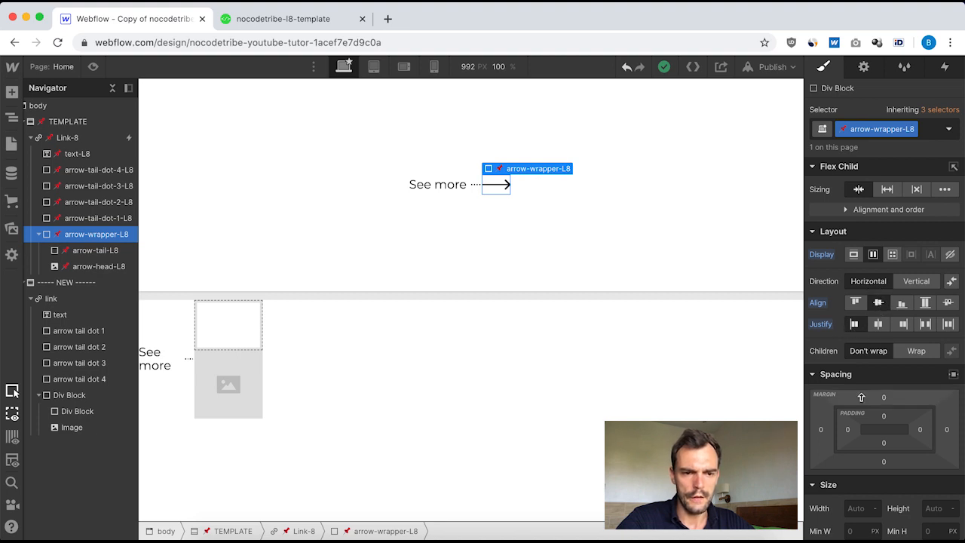
pyautogui.scroll(-10, 867, 370)
pyautogui.scroll(-3, 864, 402)
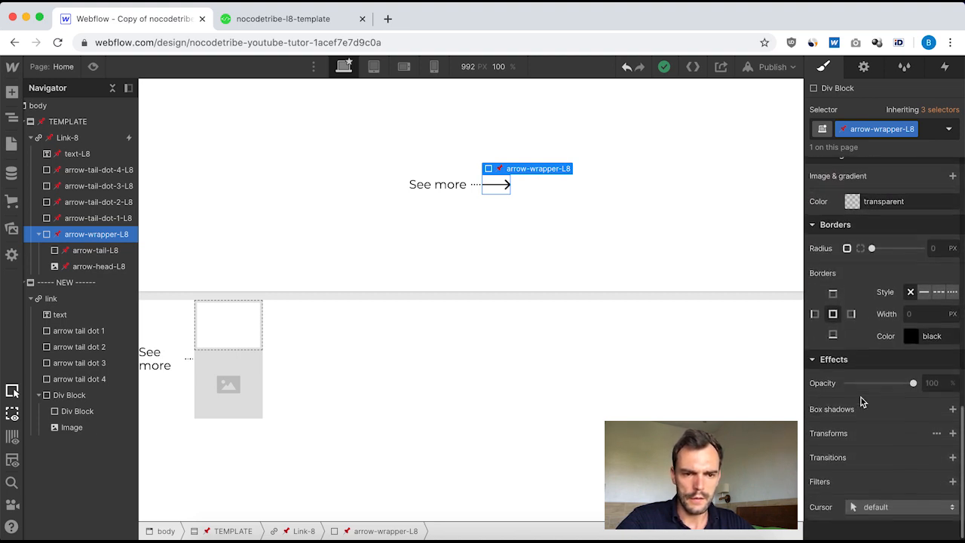
pyautogui.scroll(15, 864, 402)
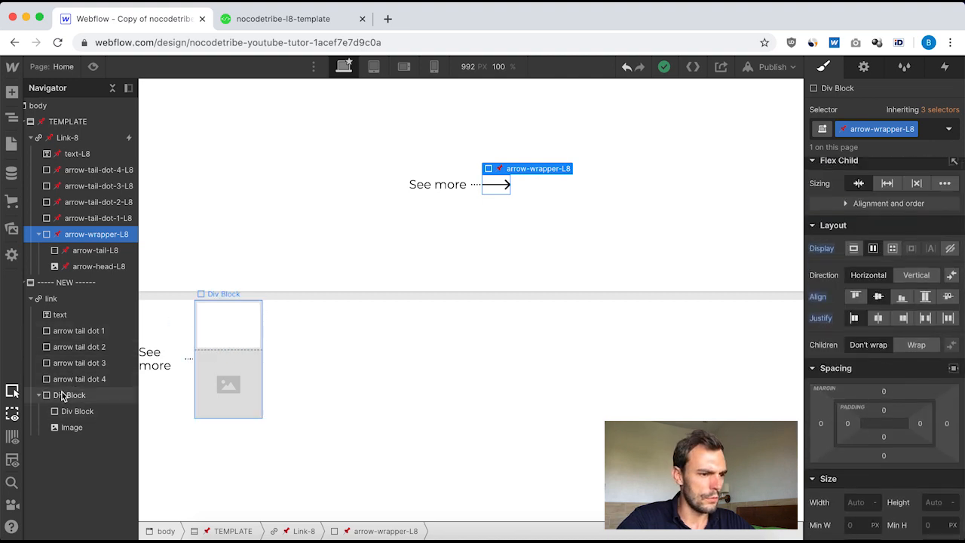
pyautogui.click(62, 398)
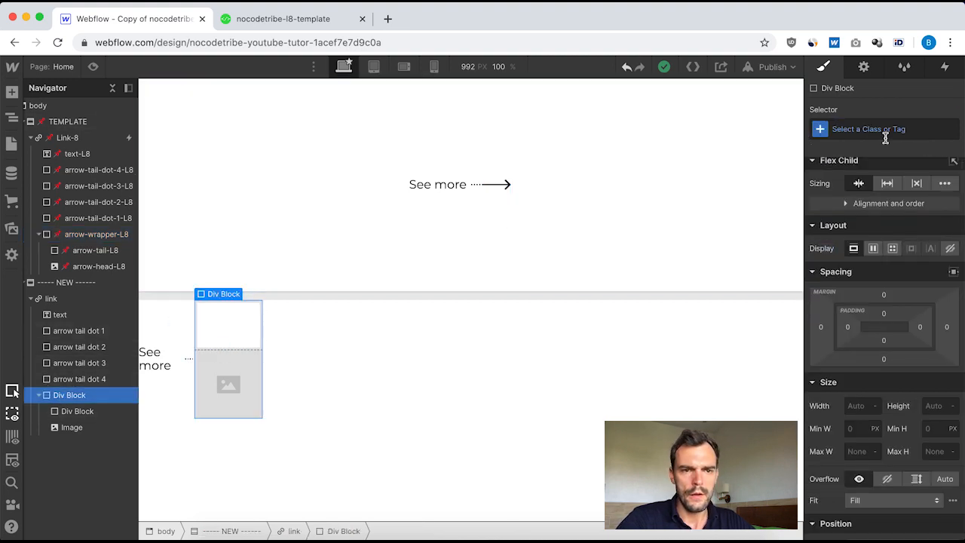
pyautogui.click(856, 130)
pyautogui.write('arrow wrapper')
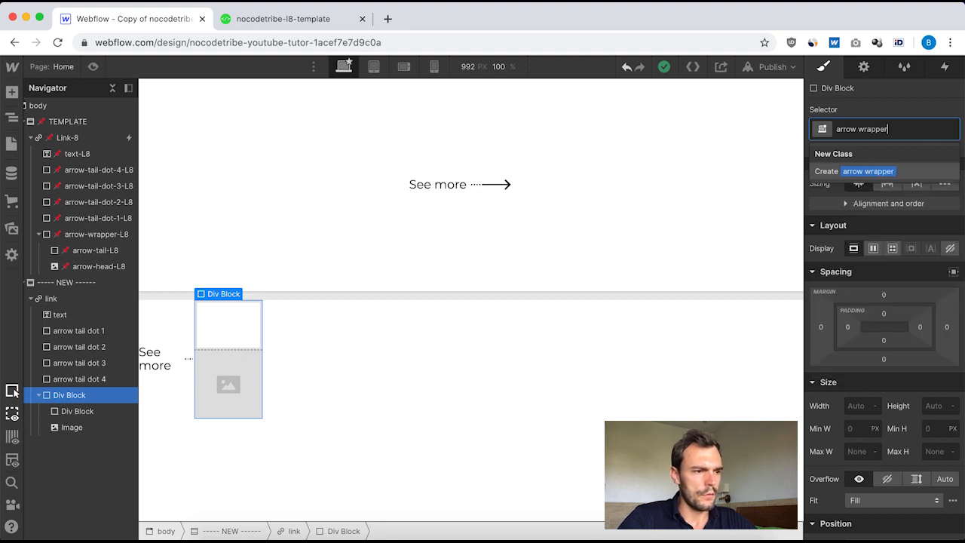
pyautogui.press('Return')
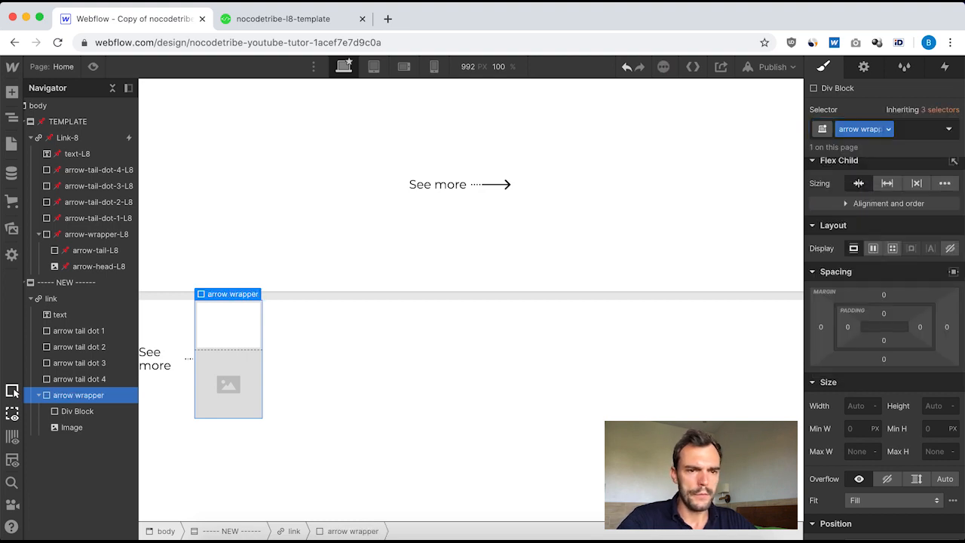
pyautogui.click(875, 255)
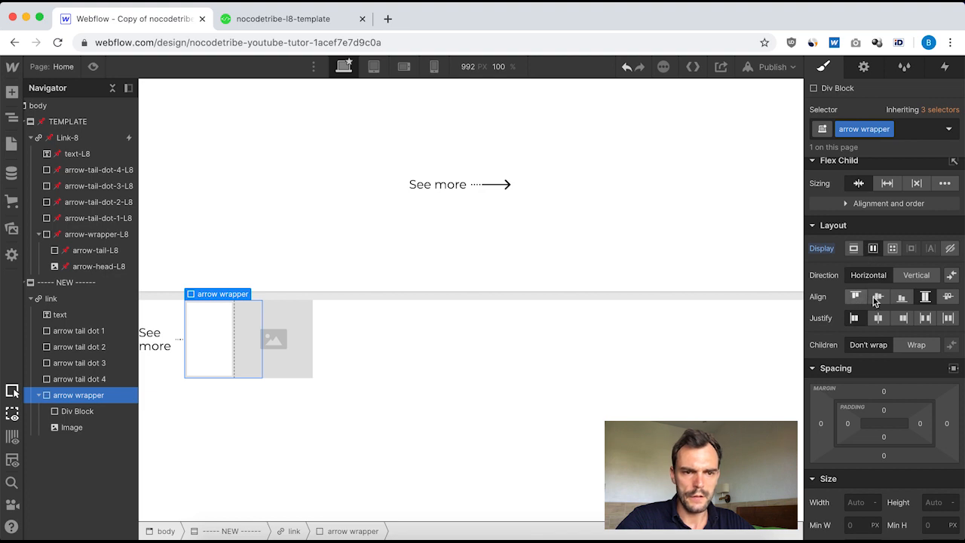
pyautogui.click(879, 297)
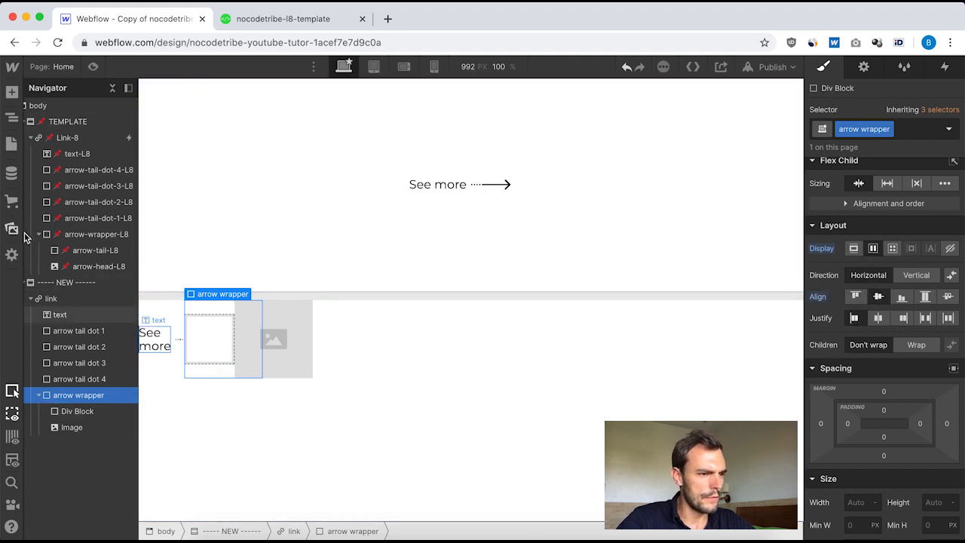
# Check the size and background styles of the template's arrow-tail-L8, and give the div block inside arrow wrapper the class "arrow tail".
pyautogui.click(96, 248)
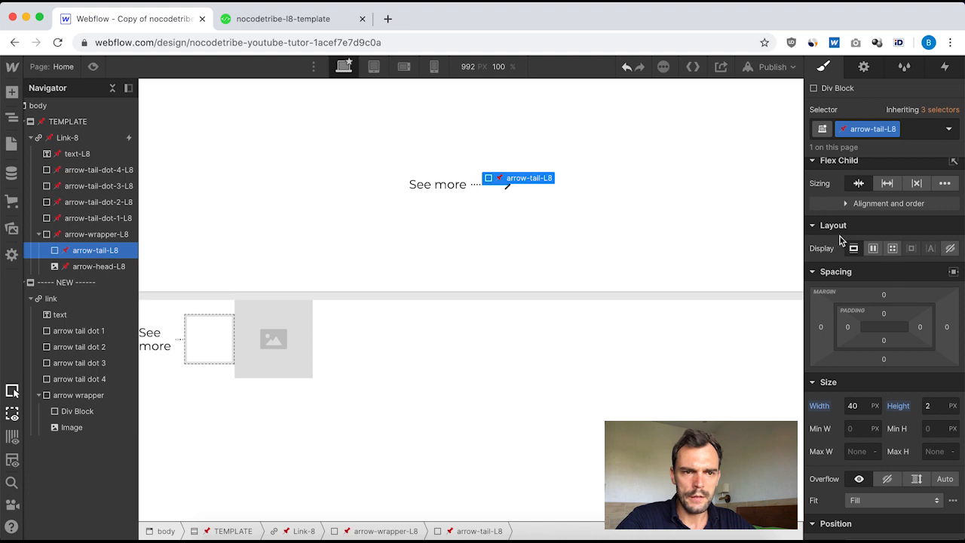
pyautogui.scroll(1, 874, 374)
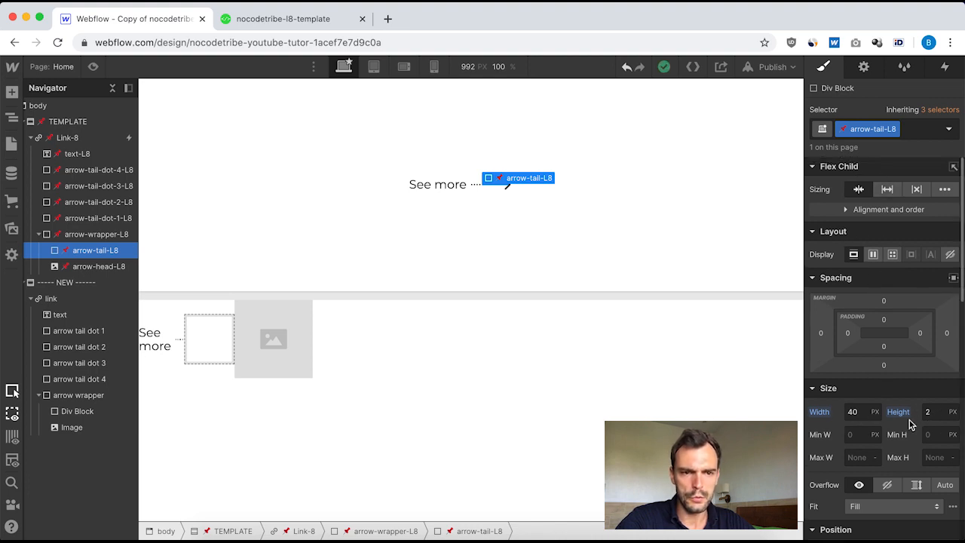
pyautogui.scroll(-8, 880, 417)
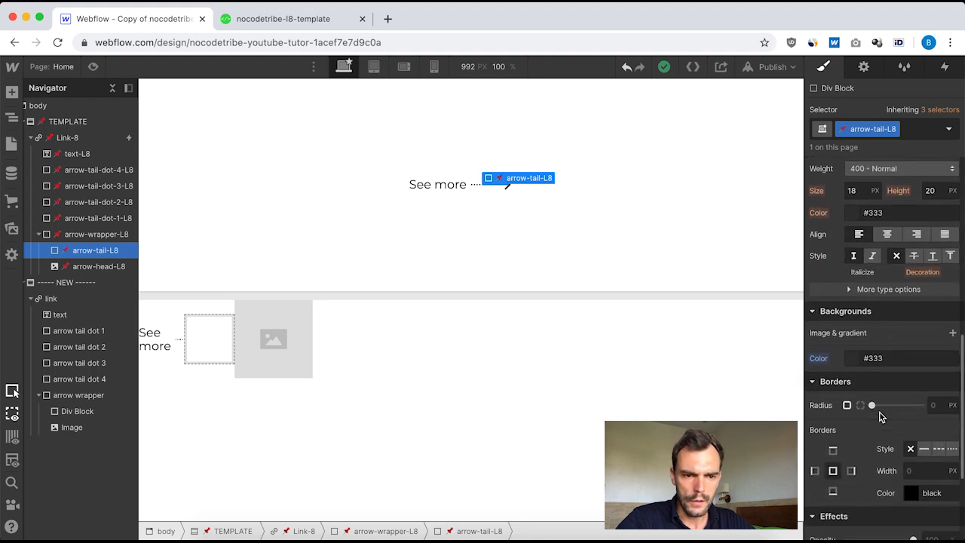
pyautogui.scroll(-4, 888, 399)
pyautogui.scroll(12, 888, 399)
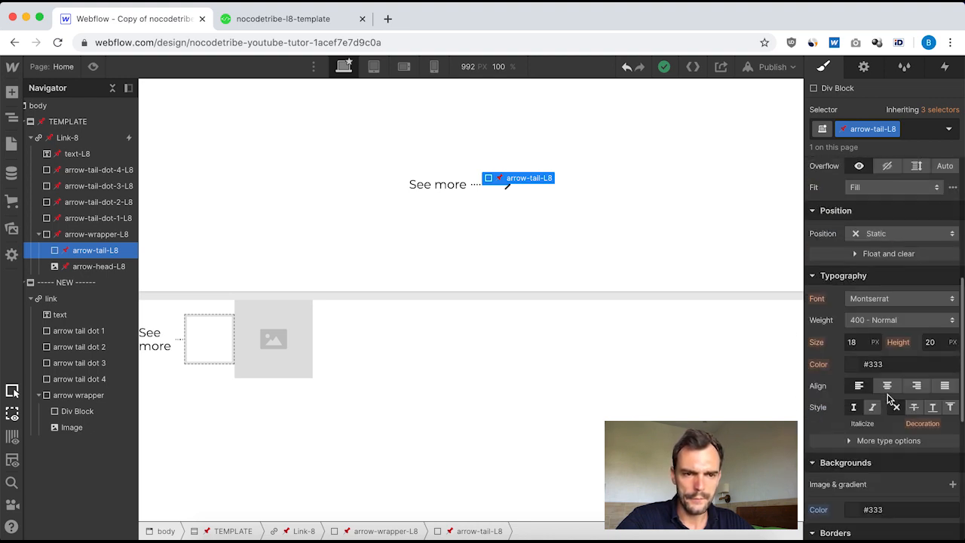
pyautogui.click(76, 411)
pyautogui.click(855, 129)
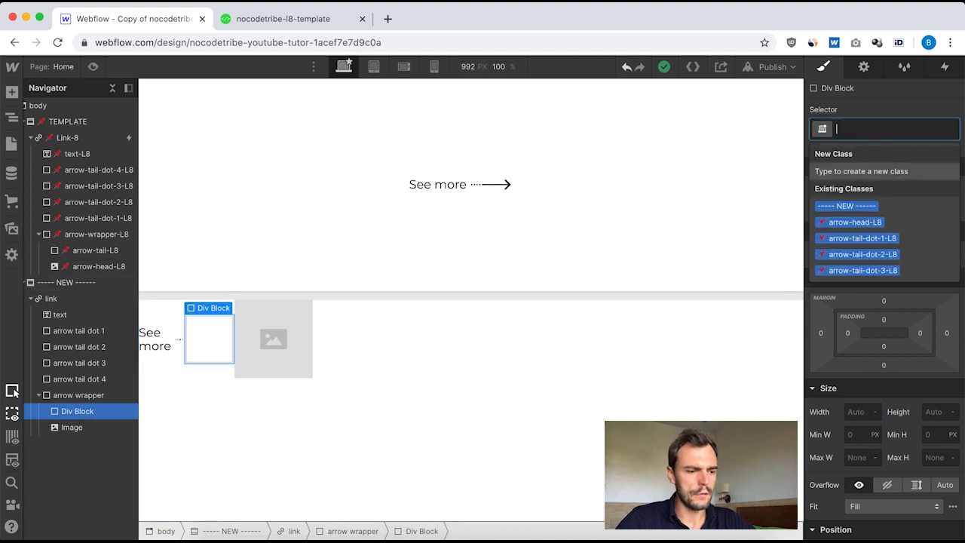
pyautogui.write('arrow tail')
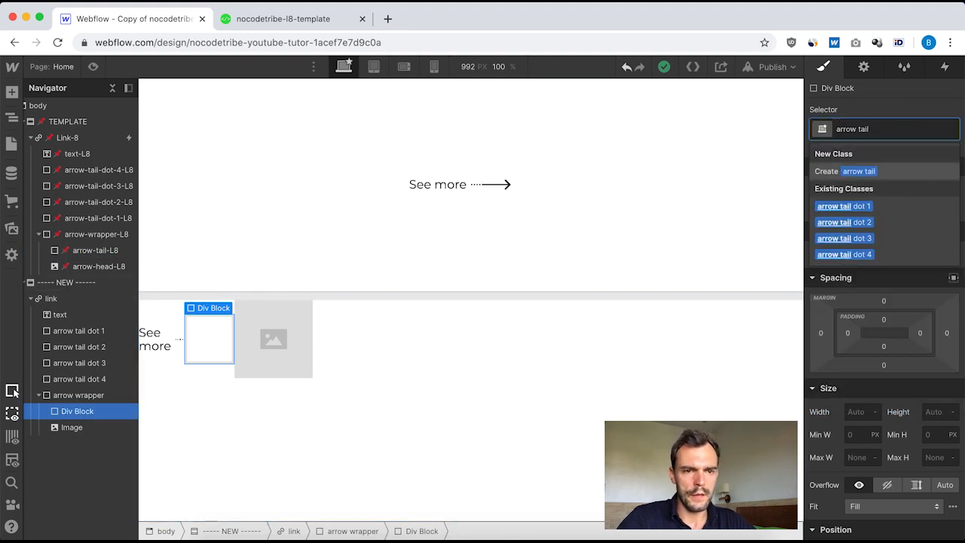
pyautogui.press('Return')
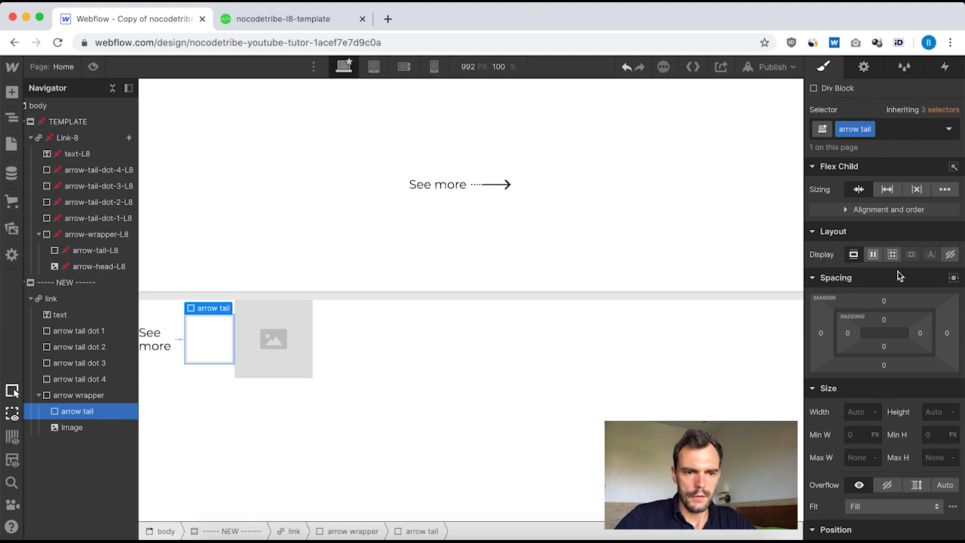
# Set the arrow tail's width to 40 px and its height to 2 px.
pyautogui.click(861, 347)
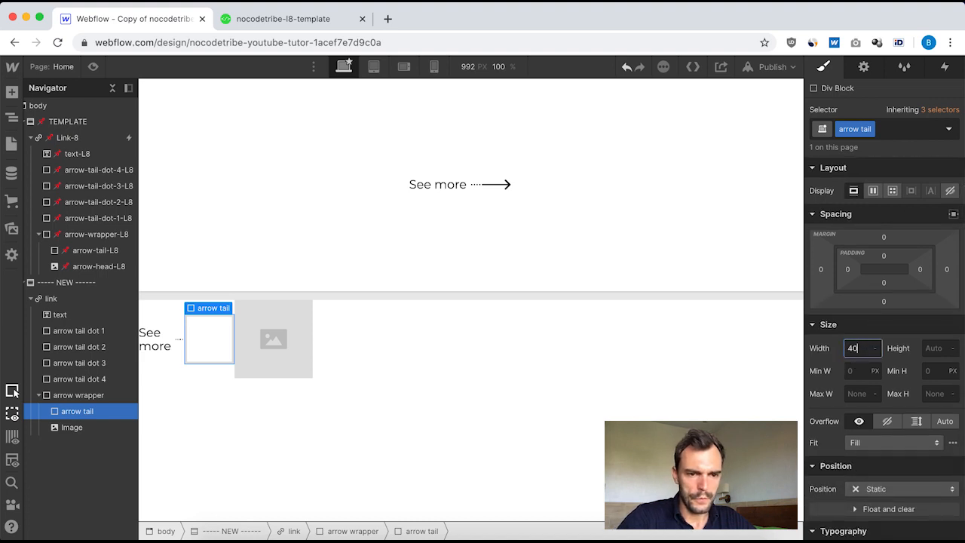
pyautogui.press('Return')
pyautogui.click(936, 349)
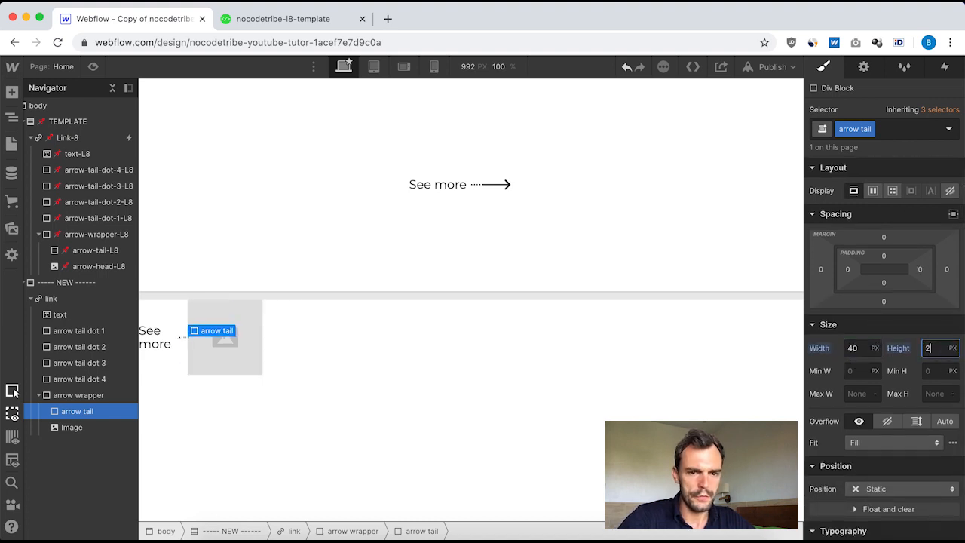
pyautogui.write('2')
# Set the arrow tail's background color to #333333.
pyautogui.scroll(-2, 883, 451)
pyautogui.scroll(-5, 882, 450)
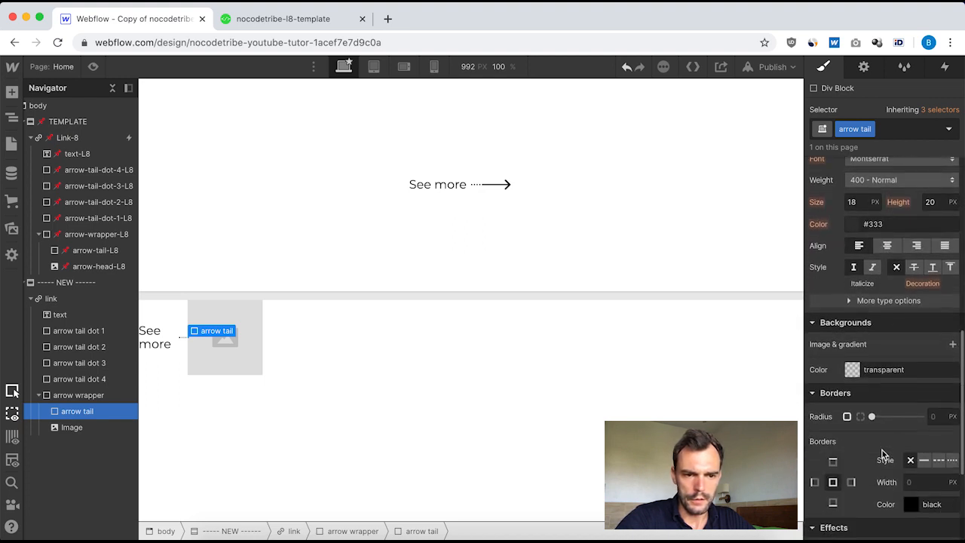
pyautogui.click(853, 370)
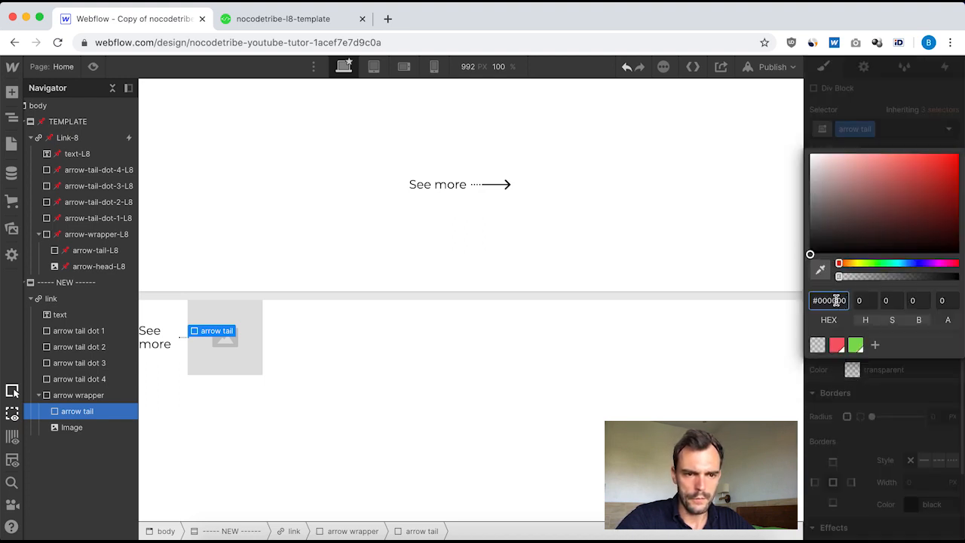
pyautogui.write('333333')
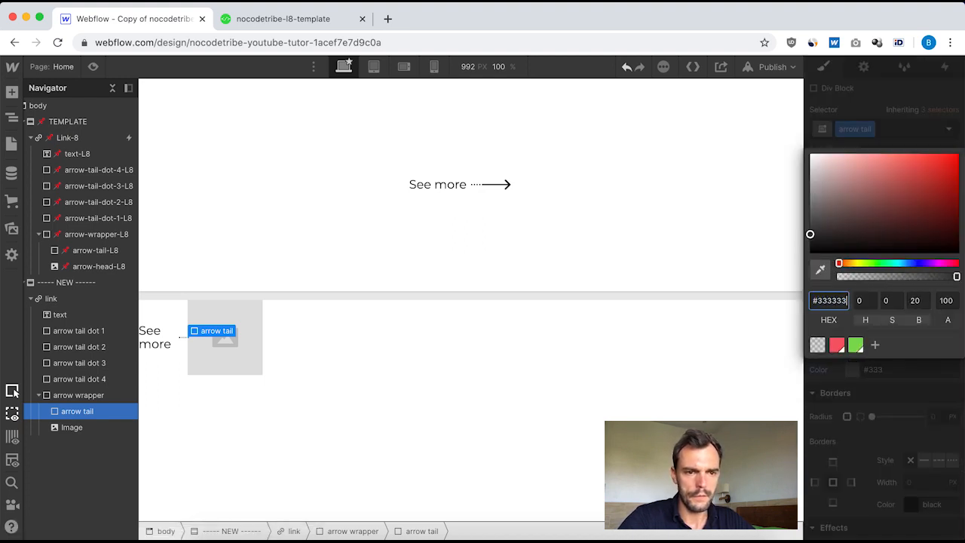
pyautogui.click(862, 400)
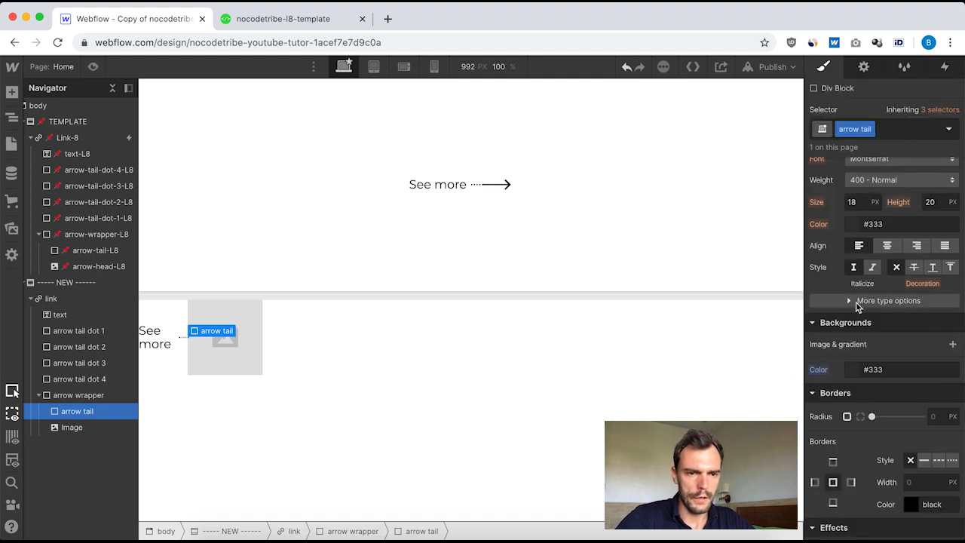
pyautogui.scroll(5, 875, 305)
pyautogui.scroll(2, 884, 309)
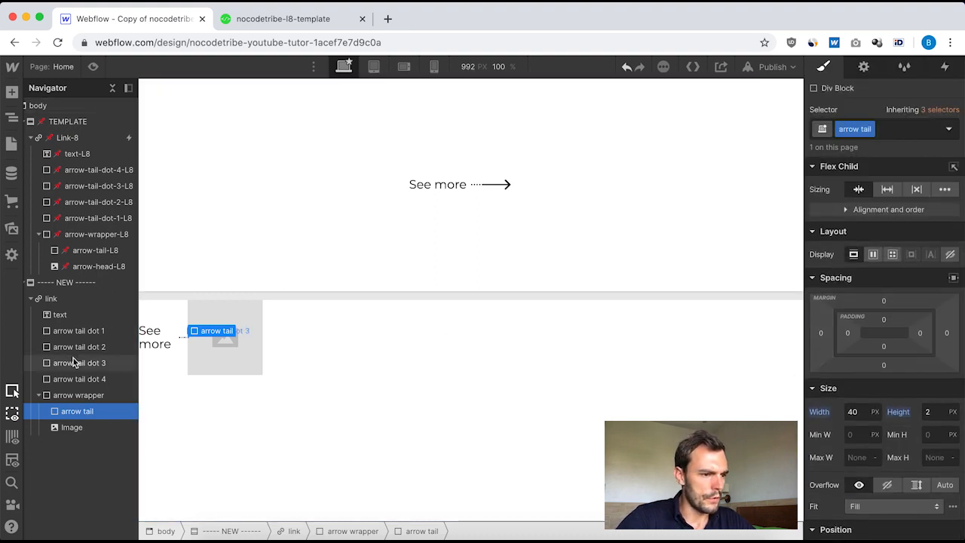
# Check the spacing and size styles of the template's arrow-head-L8, and give the image inside arrow wrapper the class "arrow head".
pyautogui.click(89, 269)
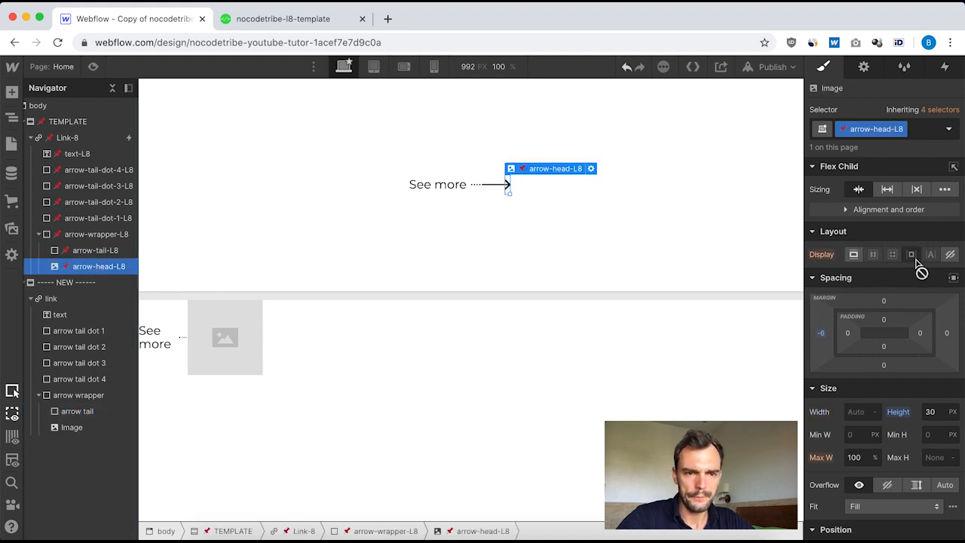
pyautogui.scroll(-1, 868, 314)
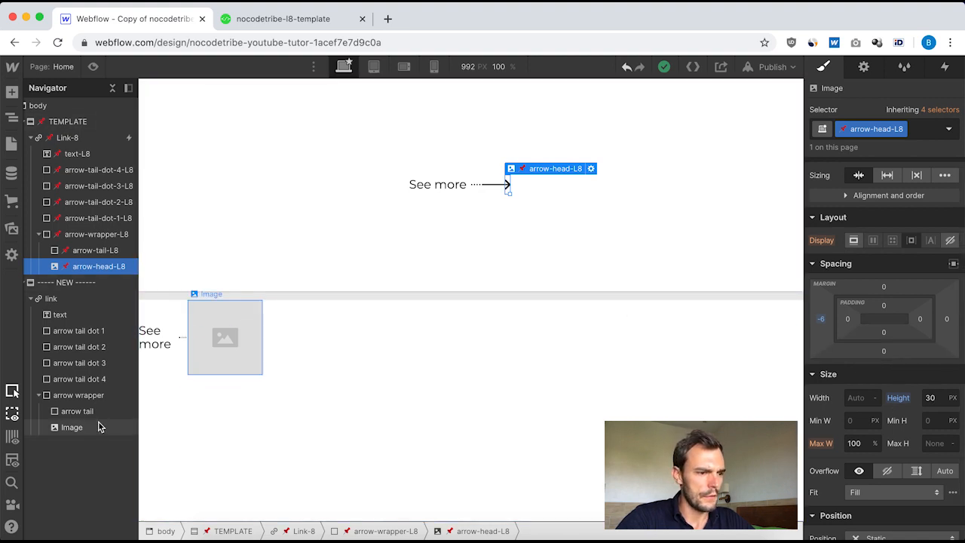
pyautogui.click(74, 429)
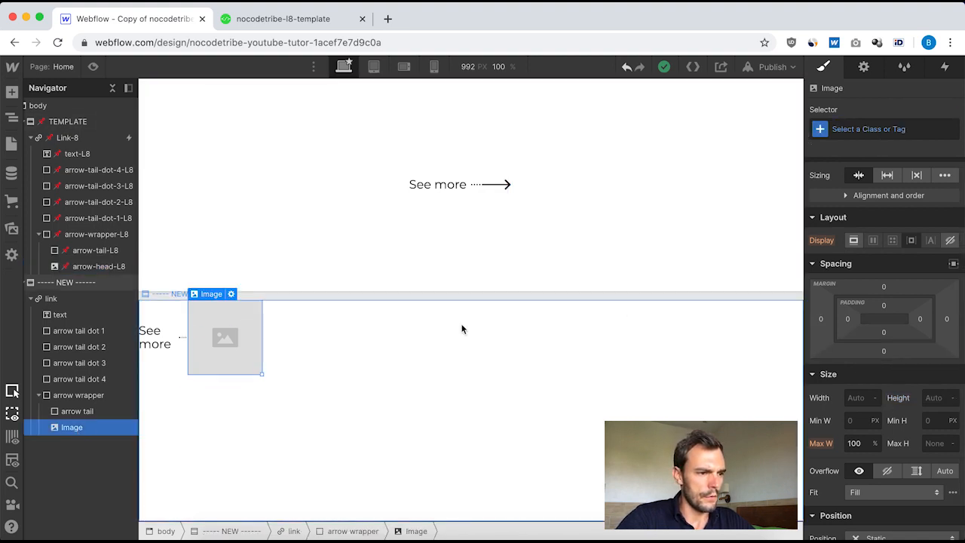
pyautogui.click(869, 129)
pyautogui.write('arr')
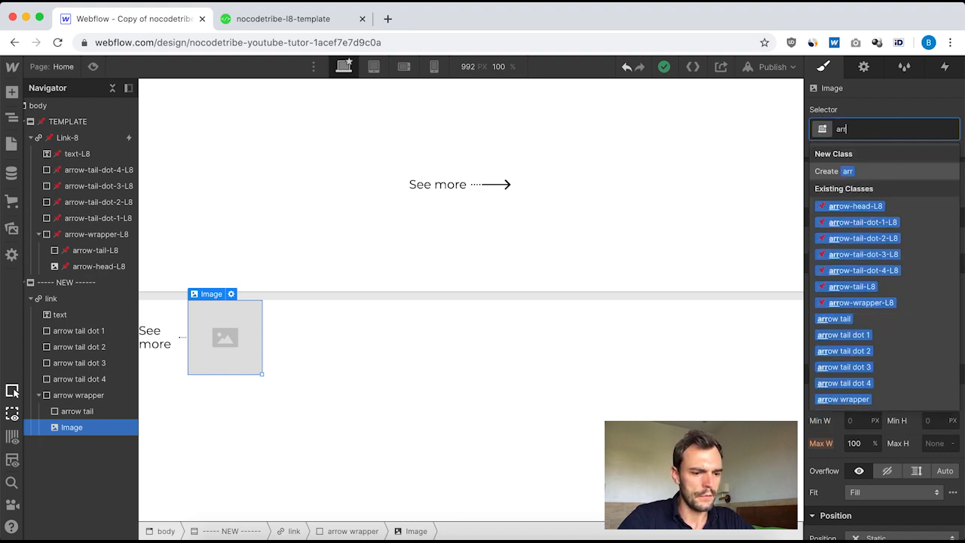
pyautogui.write('ow hea')
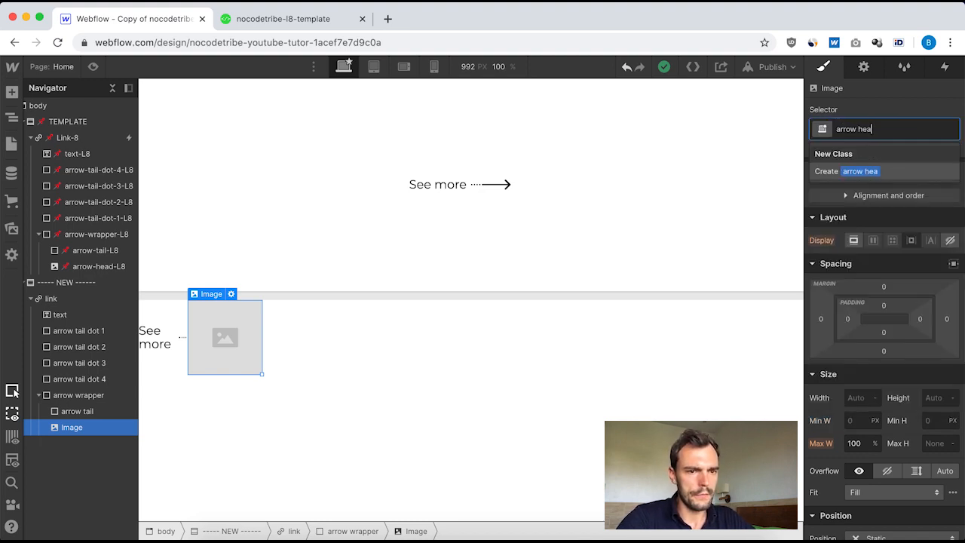
pyautogui.write('d')
pyautogui.press('Return')
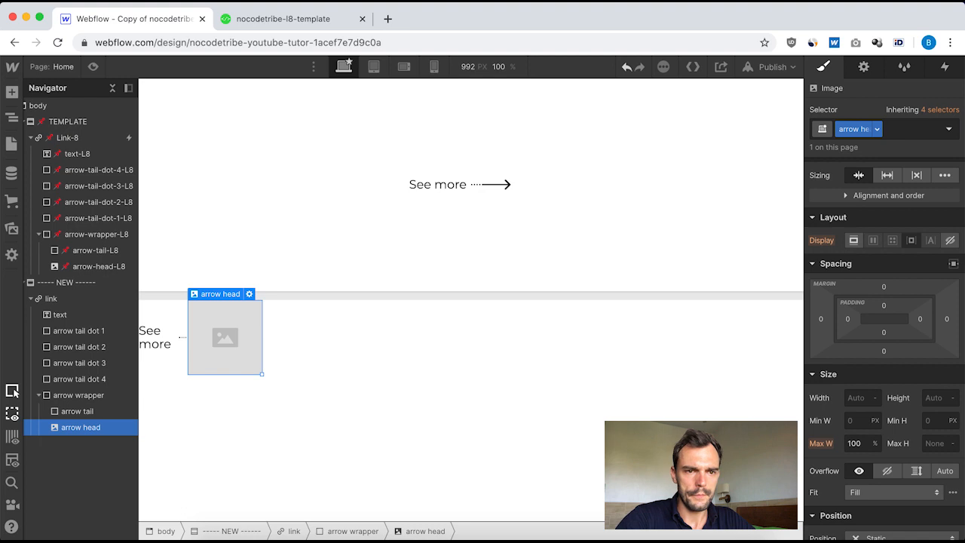
# Set the arrow head's left margin to -6 px and its height to 30 px.
pyautogui.click(822, 319)
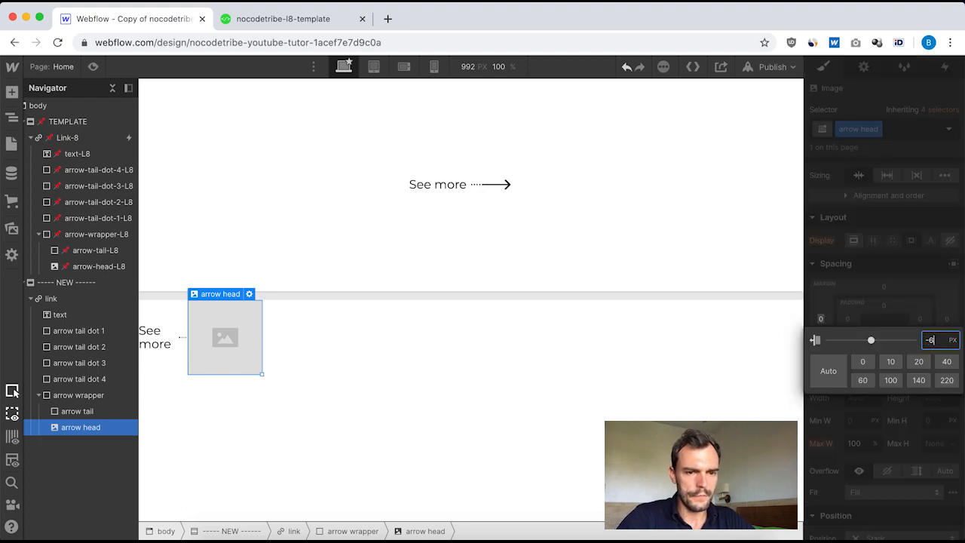
pyautogui.press('Return')
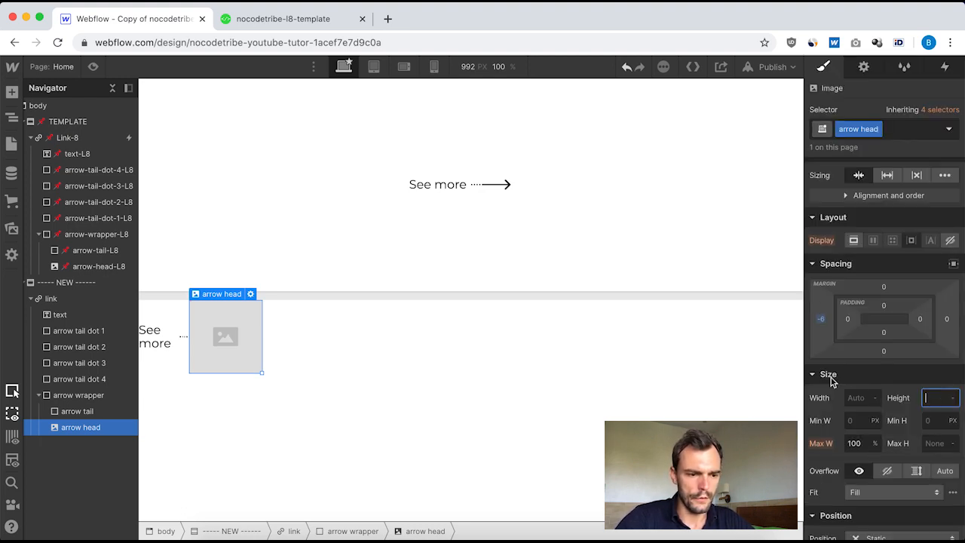
pyautogui.write('30')
pyautogui.press('Return')
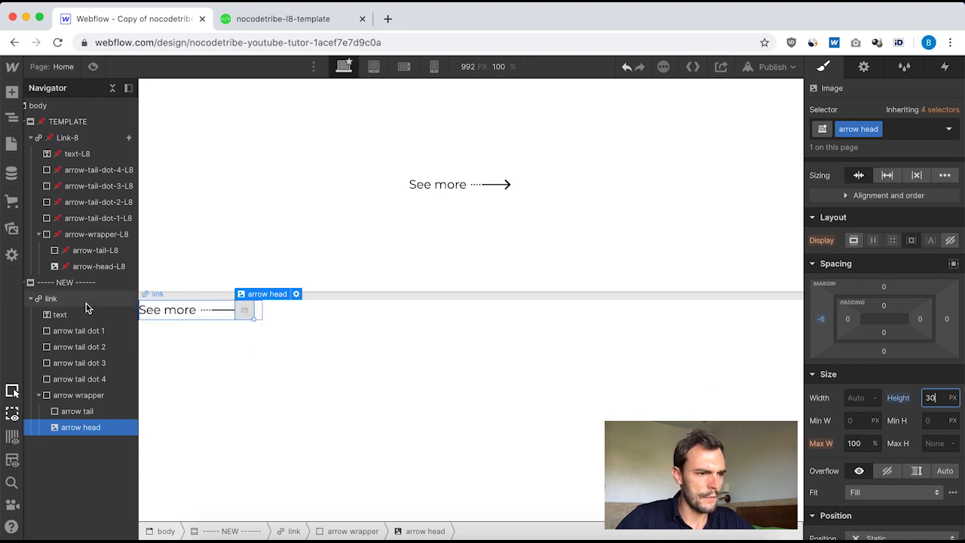
# Check the remaining styles of the template's arrow-head-L8, and replace the arrow head's placeholder image with the arrow_head.svg asset.
pyautogui.click(94, 267)
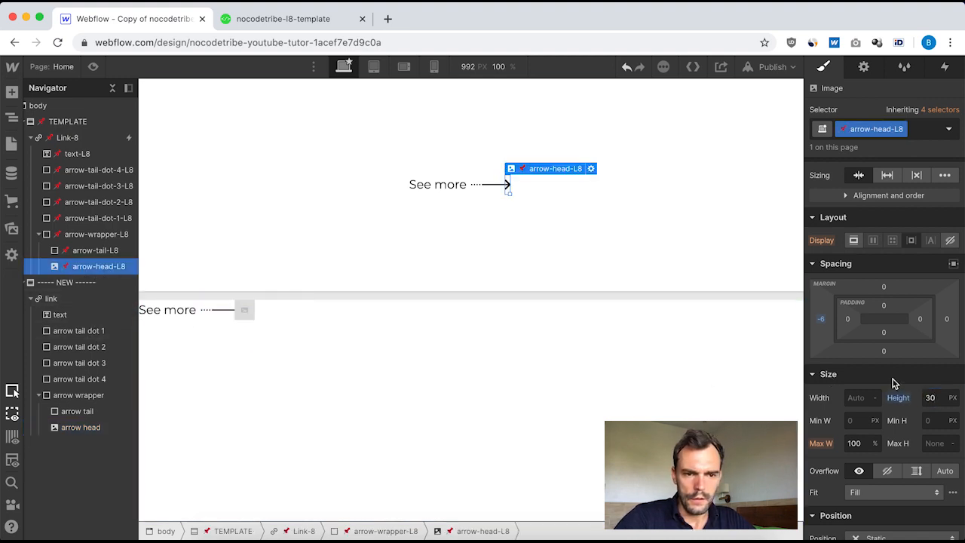
pyautogui.scroll(-2, 889, 301)
pyautogui.scroll(-5, 888, 301)
pyautogui.scroll(7, 889, 301)
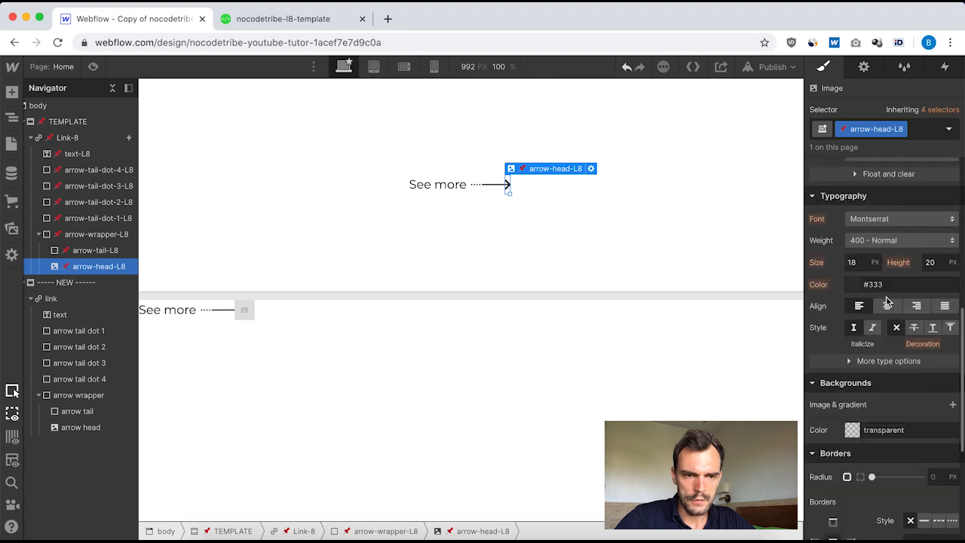
pyautogui.click(245, 315)
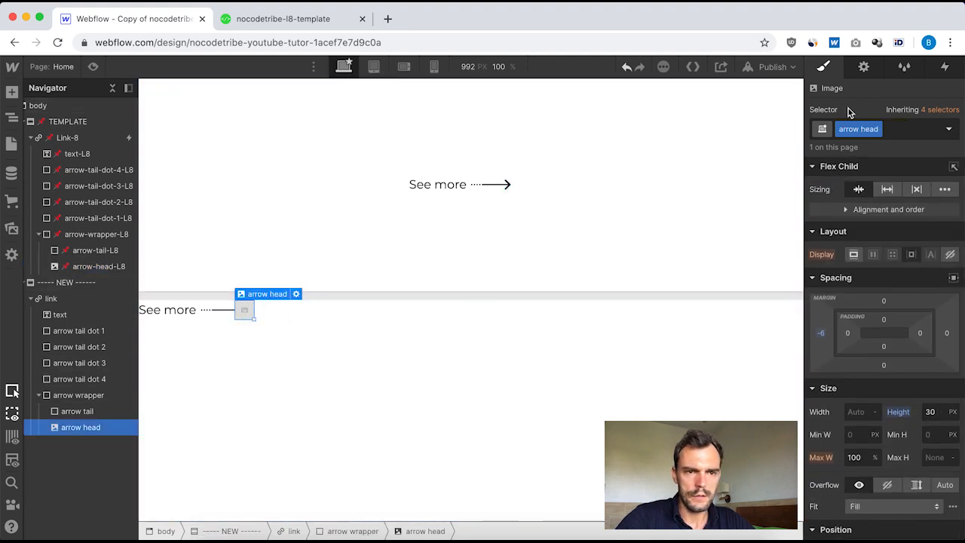
pyautogui.click(864, 68)
pyautogui.click(893, 160)
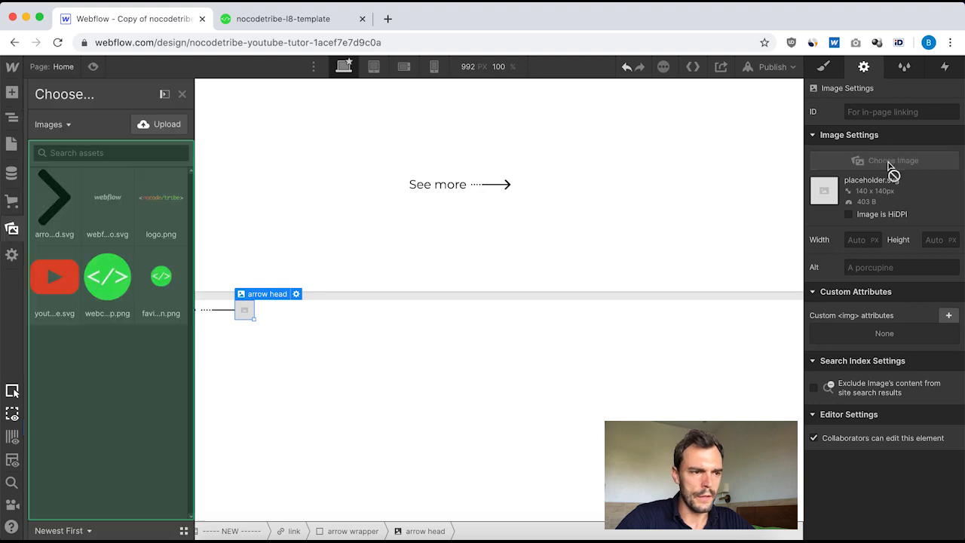
pyautogui.click(74, 213)
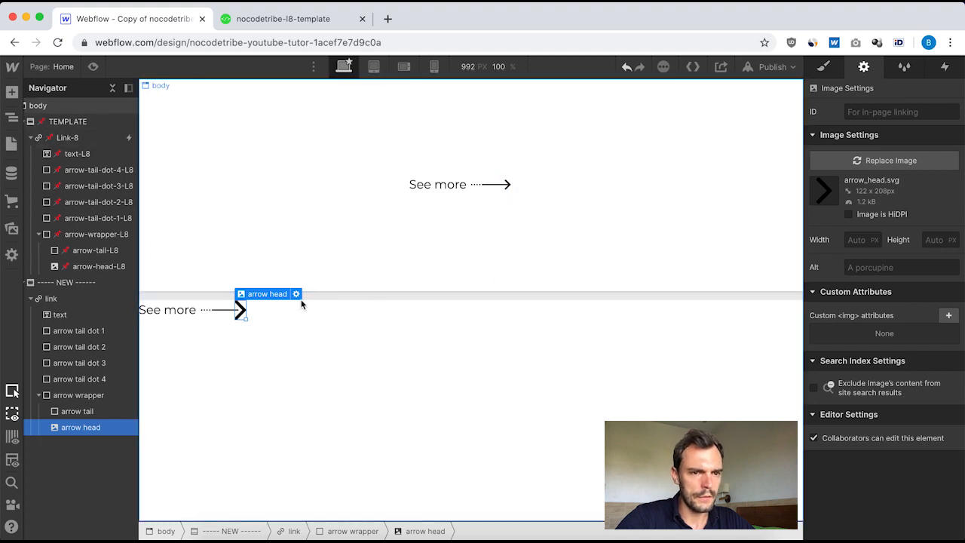
# Following the image settings of the template's arrow-head-L8, set the arrow head's image width to 9 px.
pyautogui.click(90, 266)
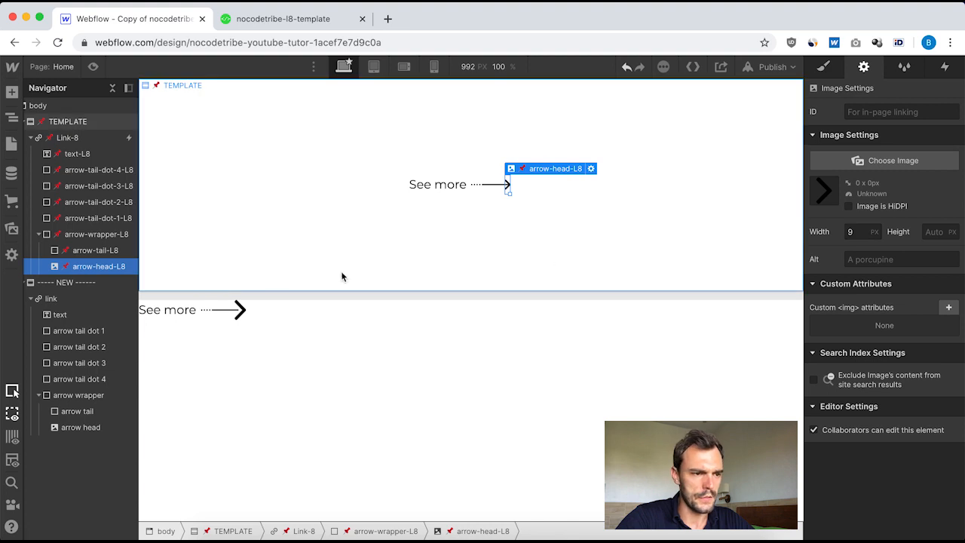
pyautogui.click(240, 314)
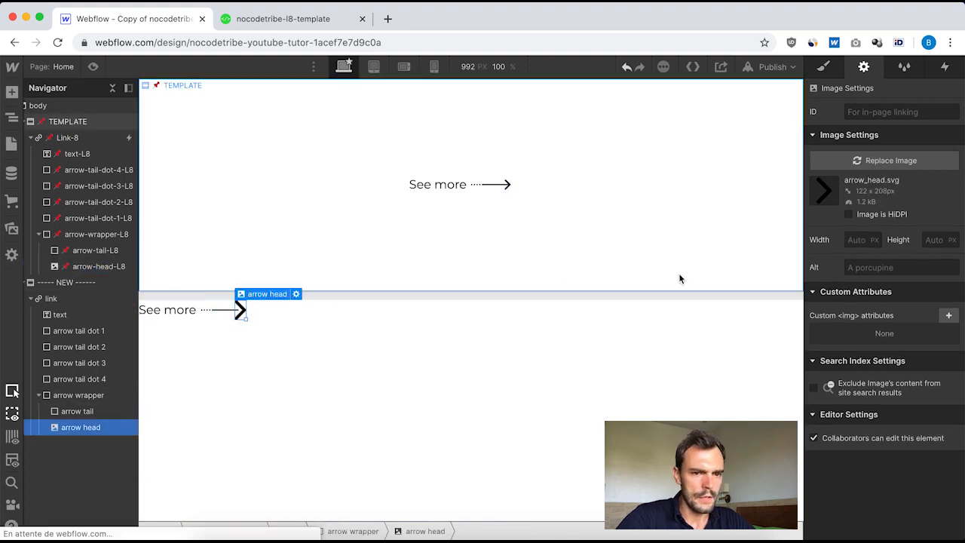
pyautogui.click(860, 239)
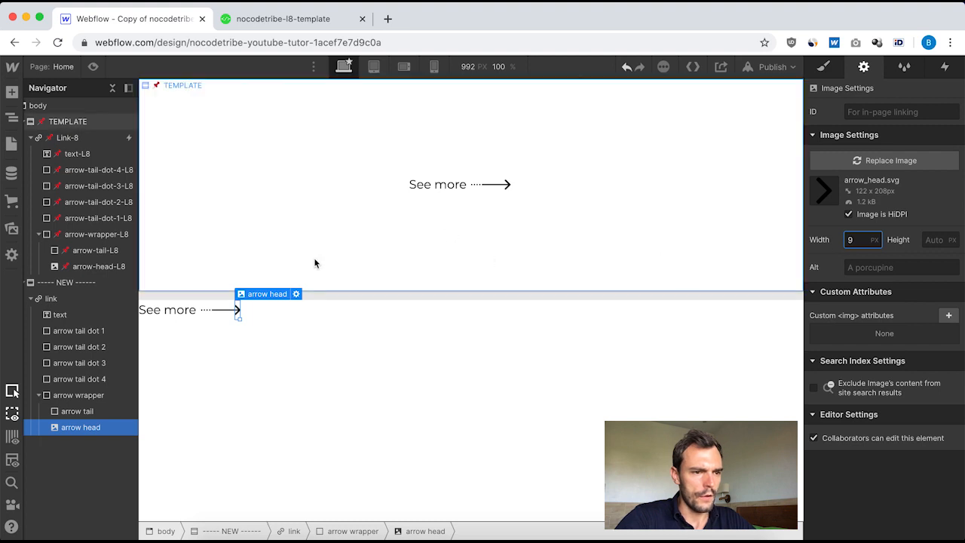
# Give the NEW section a horizontal flex layout with centered alignment and justification.
pyautogui.click(494, 369)
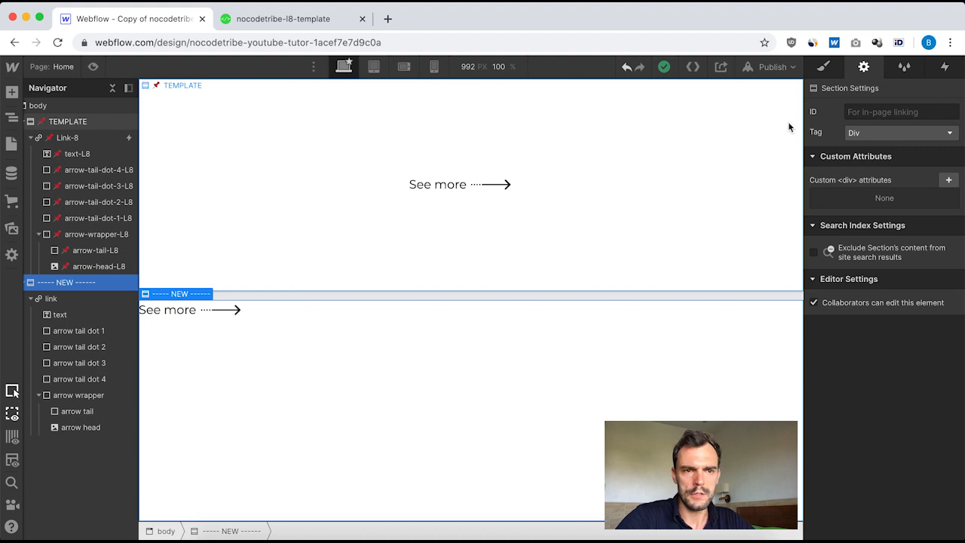
pyautogui.click(824, 66)
pyautogui.click(873, 189)
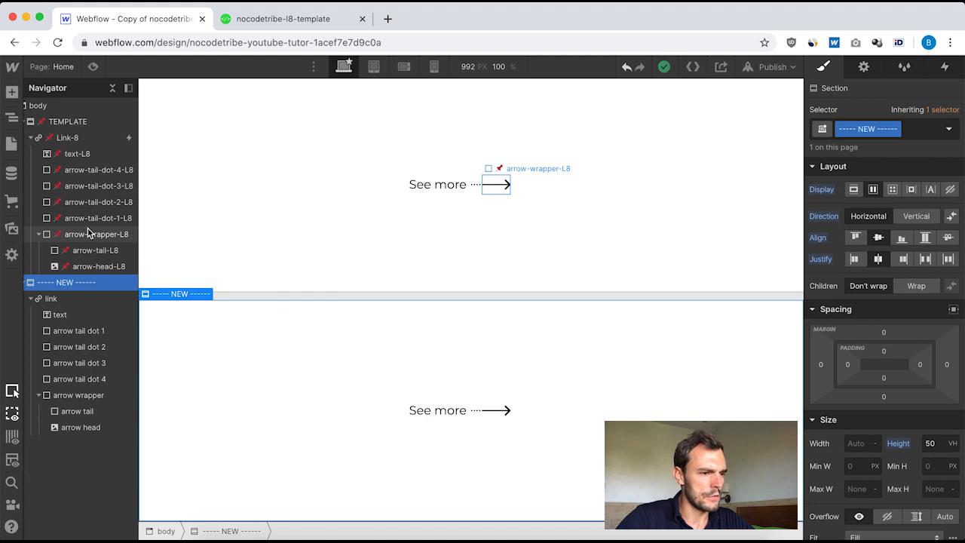
# Open the "[L8] Hover on link" animation of the template's Link-8 and examine its initial states and timed actions.
pyautogui.click(98, 140)
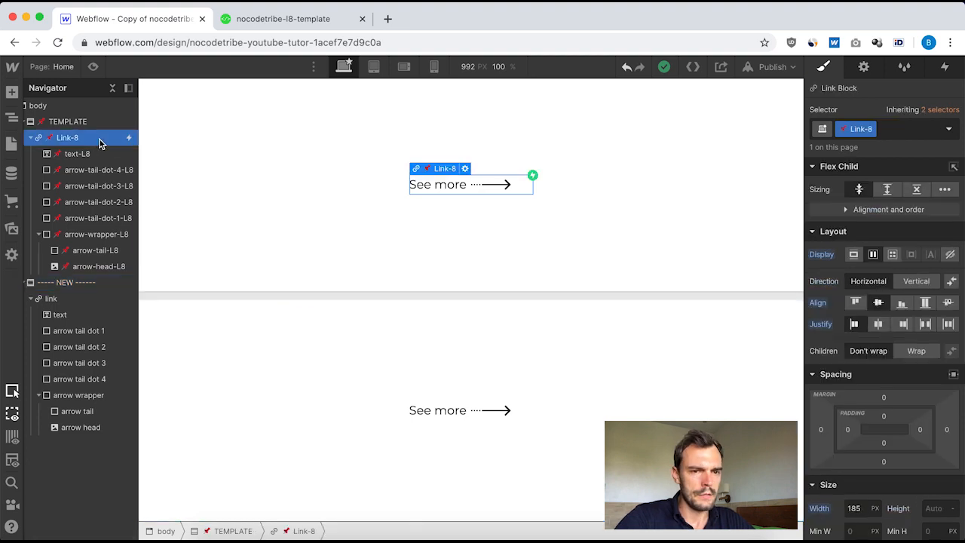
pyautogui.click(946, 68)
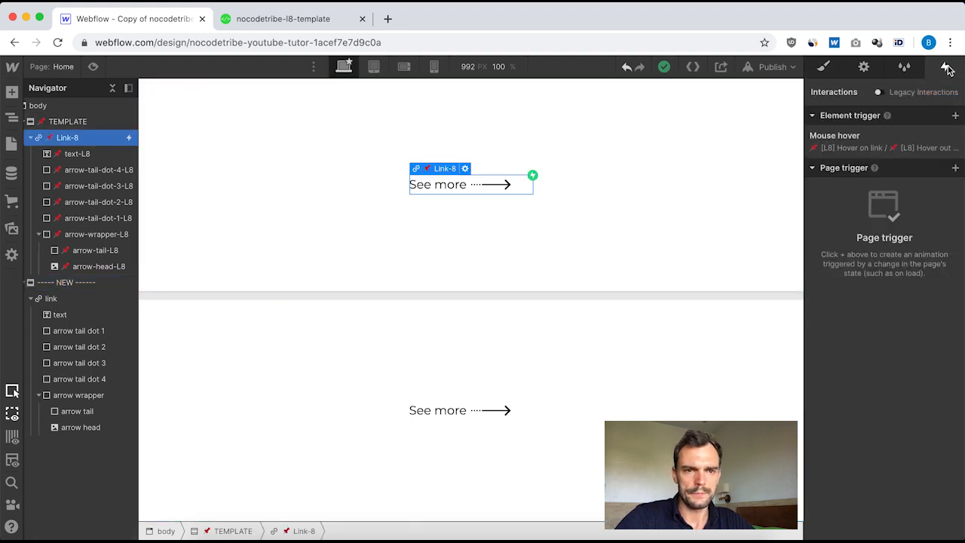
pyautogui.click(847, 146)
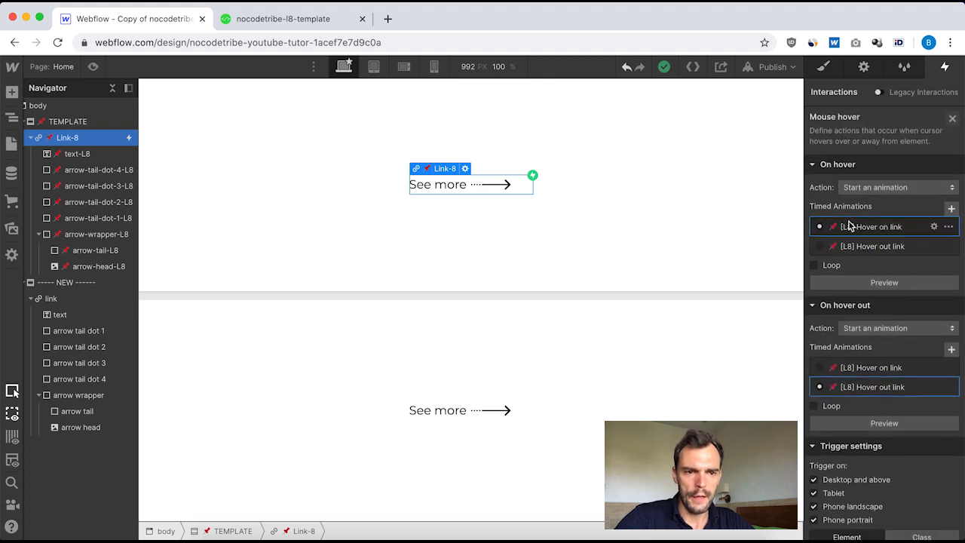
pyautogui.click(871, 228)
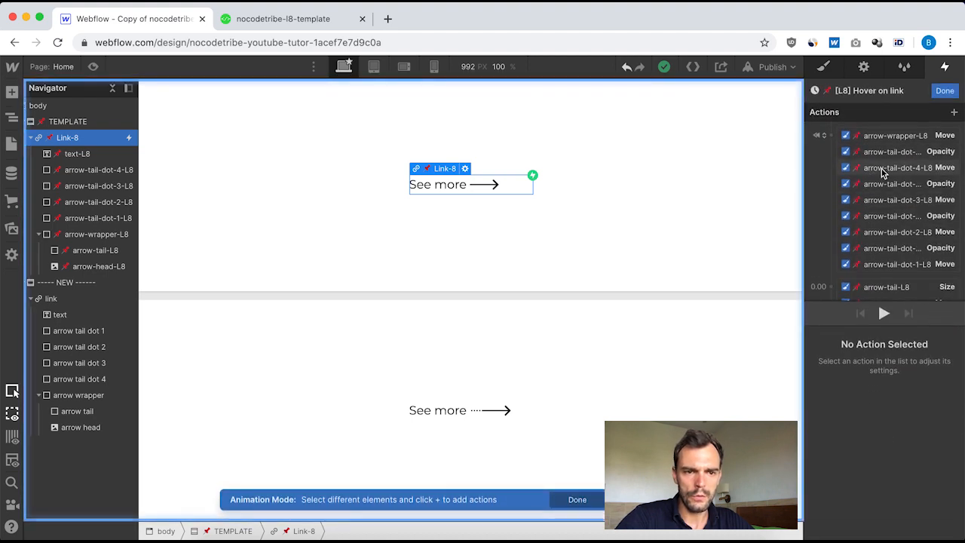
pyautogui.scroll(3, 884, 170)
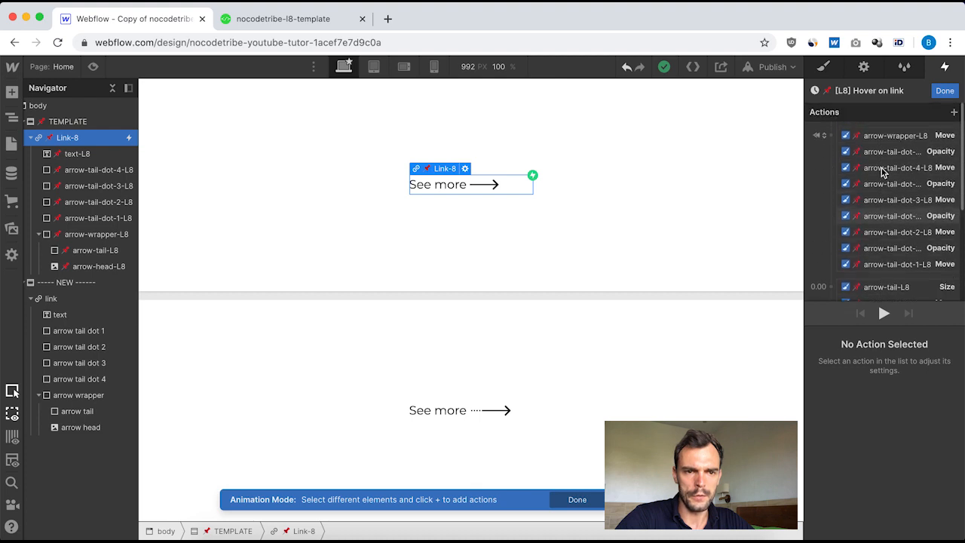
pyautogui.scroll(-5, 883, 217)
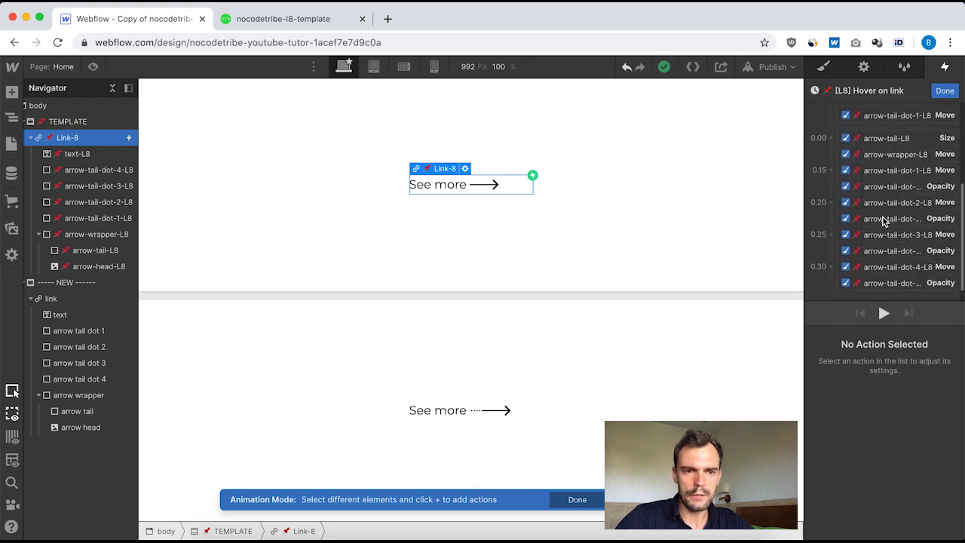
pyautogui.scroll(2, 890, 157)
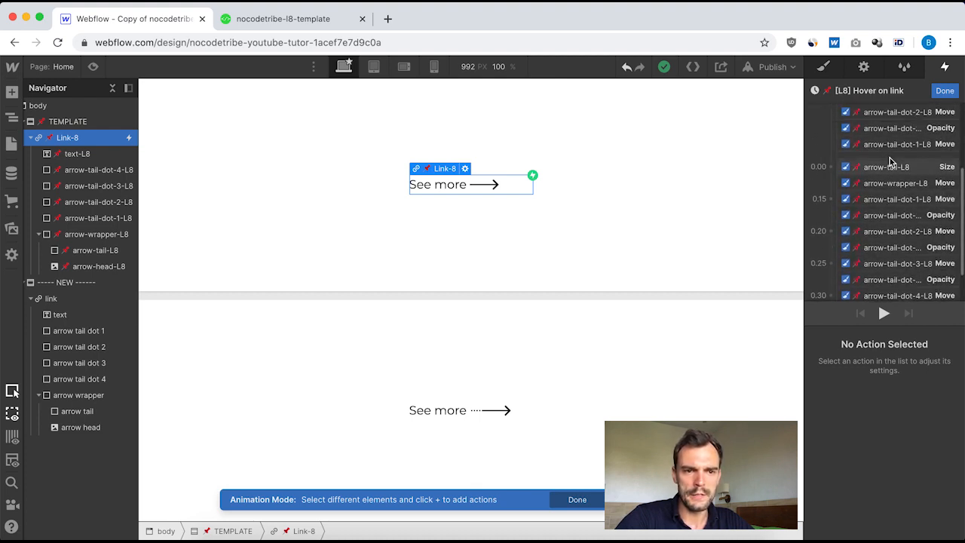
pyautogui.scroll(2, 884, 226)
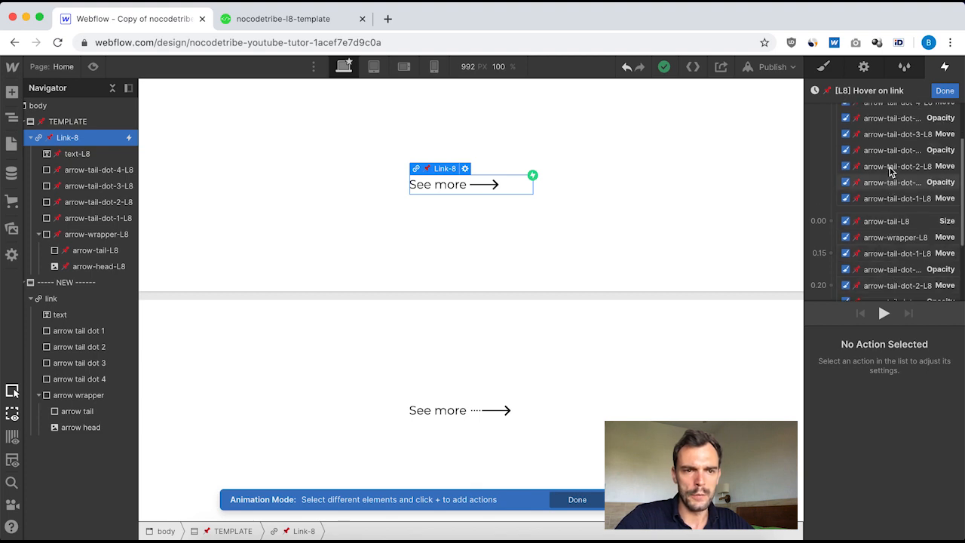
pyautogui.scroll(-2, 886, 224)
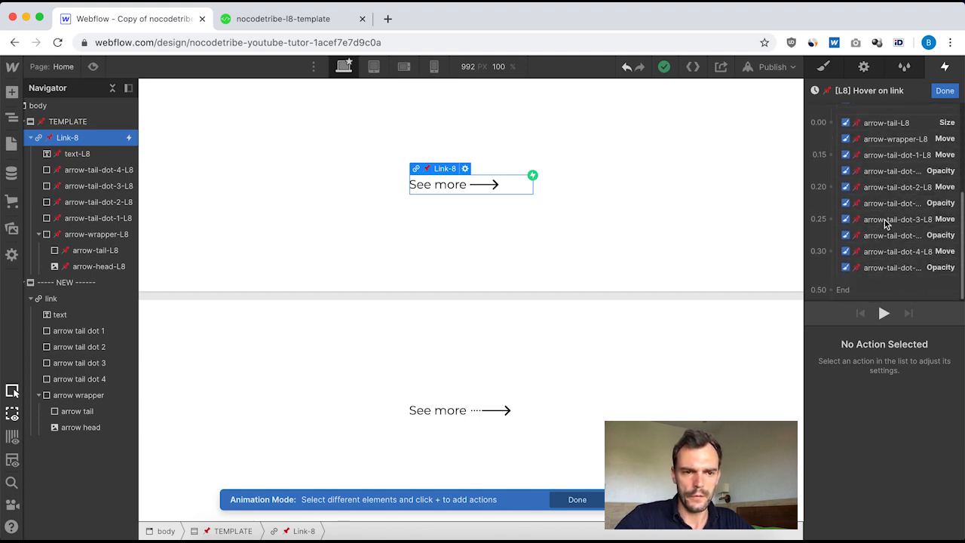
# Examine the initial-state Move action of arrow-wrapper-L8 in the template's hover-on animation, including its offset axis and value.
pyautogui.scroll(3, 885, 224)
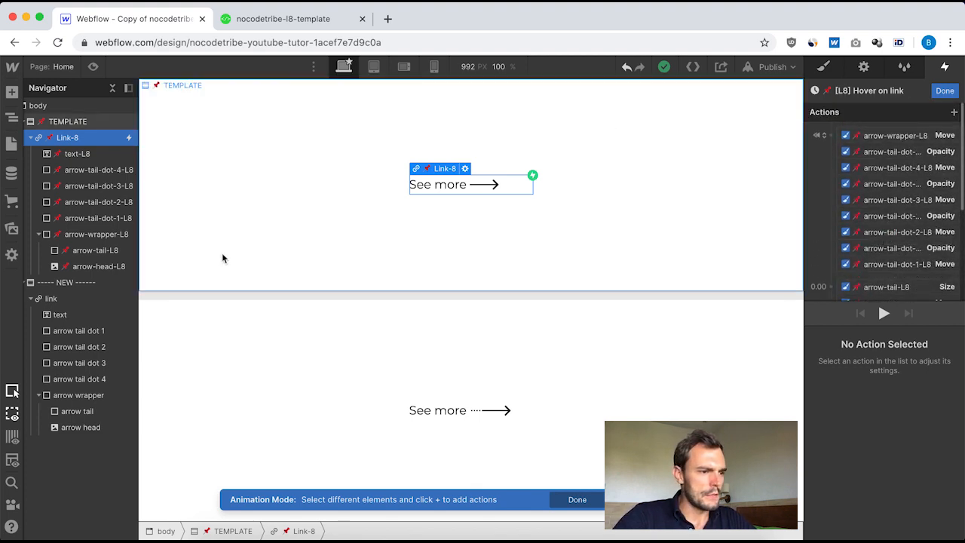
pyautogui.click(892, 136)
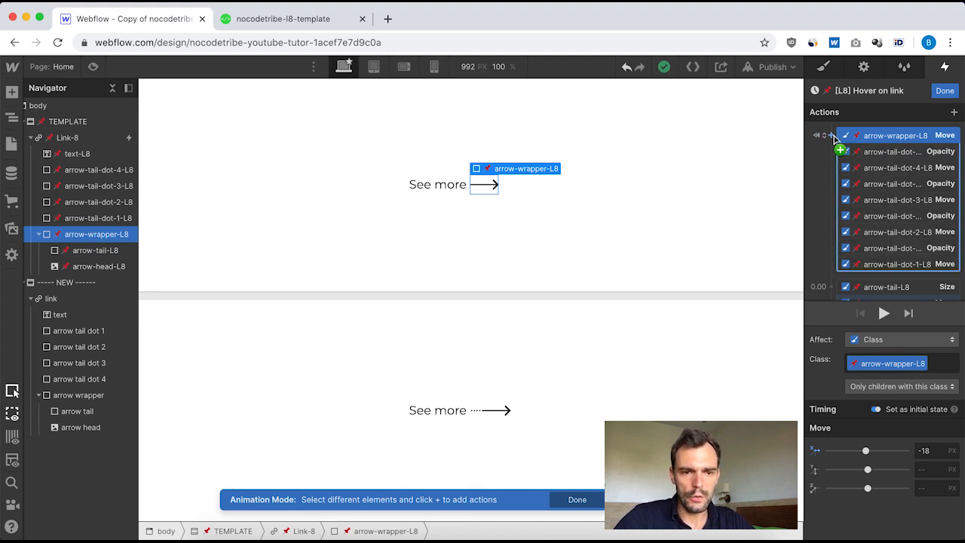
pyautogui.scroll(-2, 898, 226)
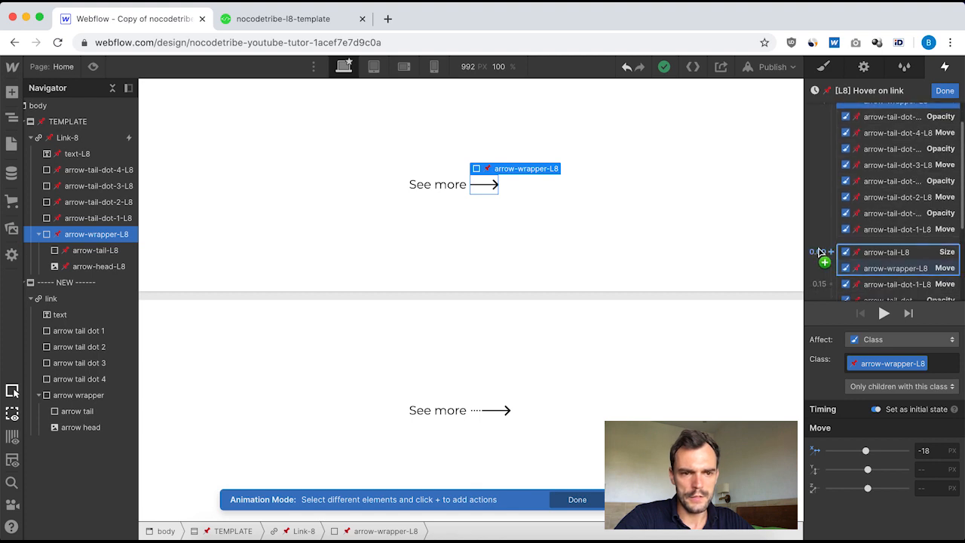
pyautogui.scroll(2, 830, 174)
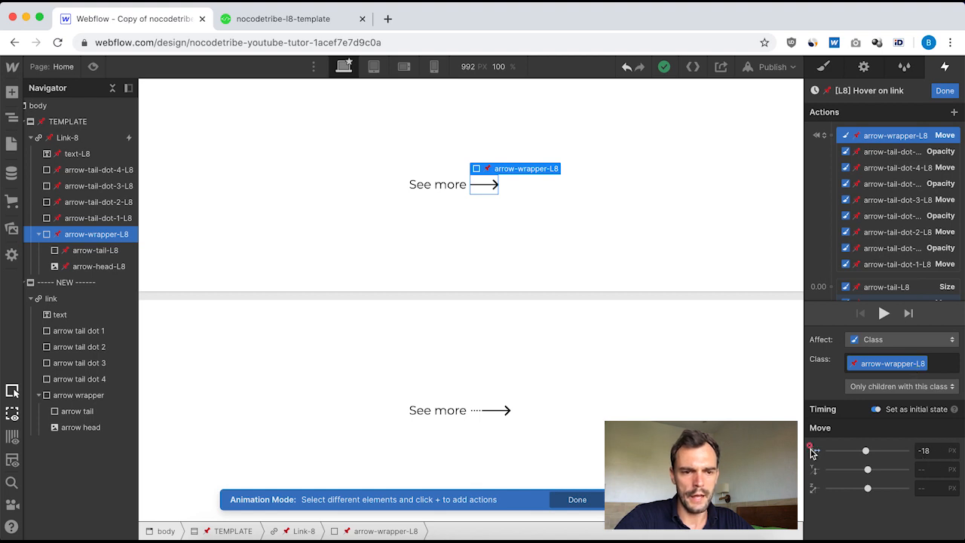
# Examine the initial Opacity and Move settings of the template's four tail dots and recheck arrow-wrapper-L8's Move, closing the animation when finished.
pyautogui.click(887, 154)
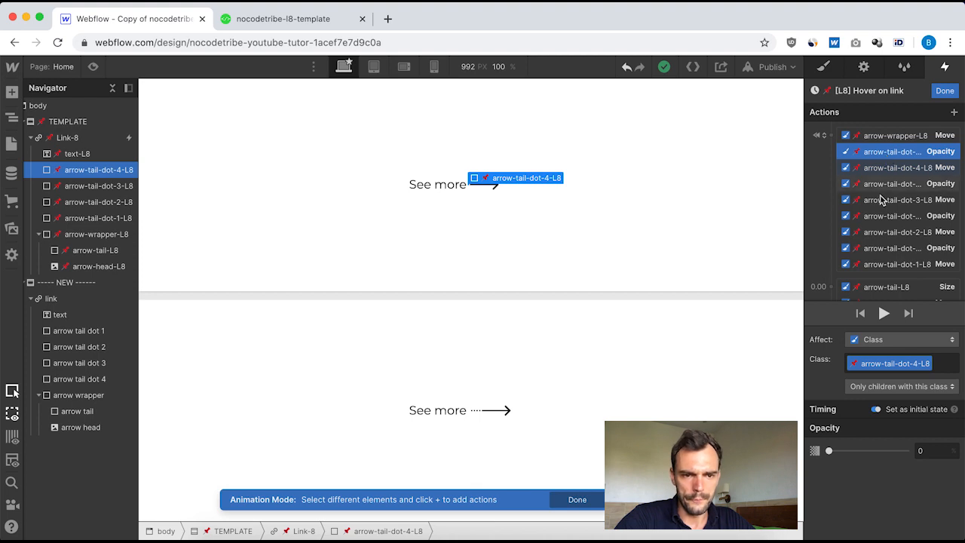
pyautogui.scroll(-1, 880, 199)
pyautogui.scroll(1, 880, 198)
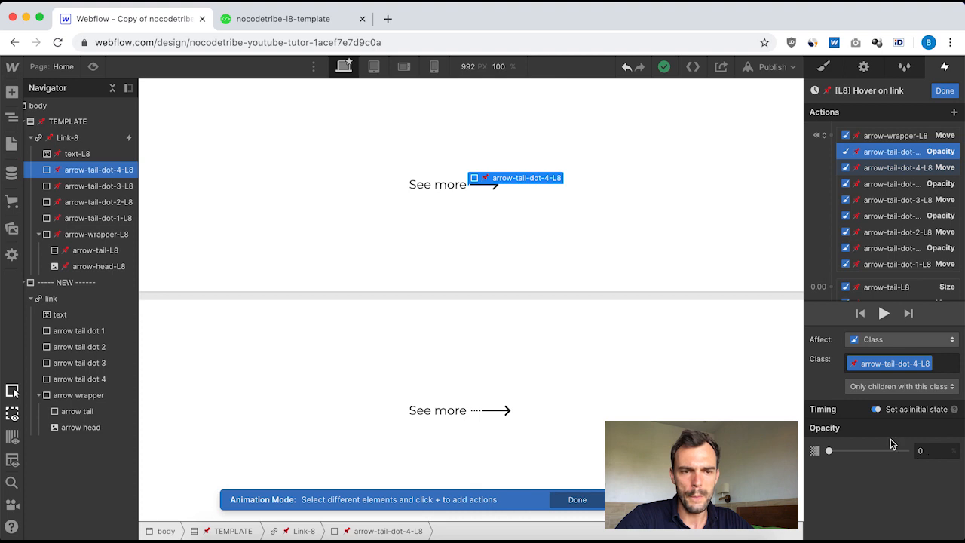
pyautogui.click(898, 168)
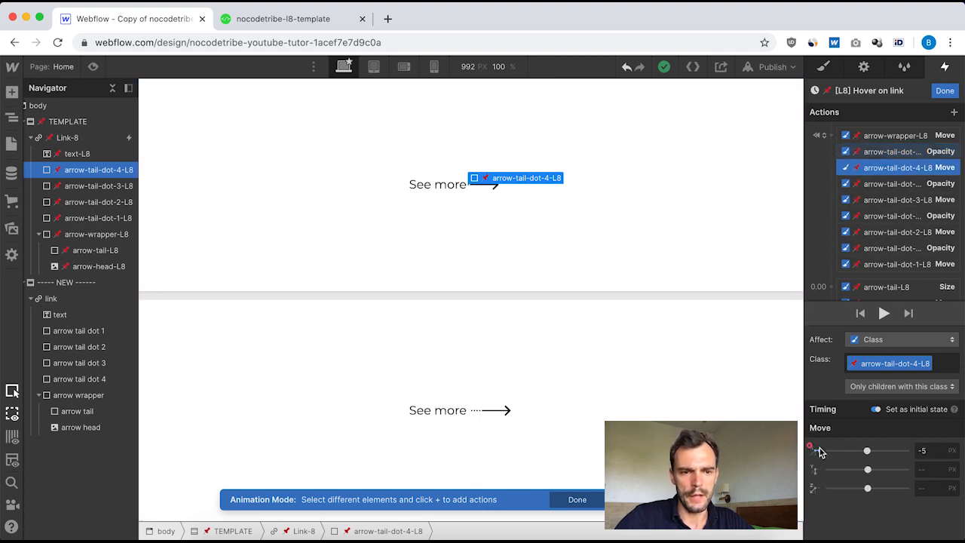
pyautogui.click(898, 188)
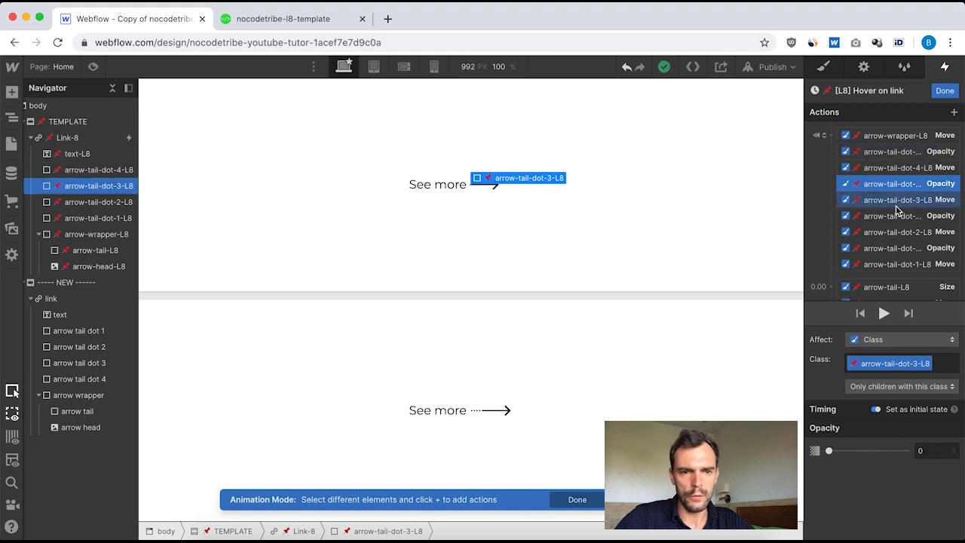
pyautogui.click(903, 201)
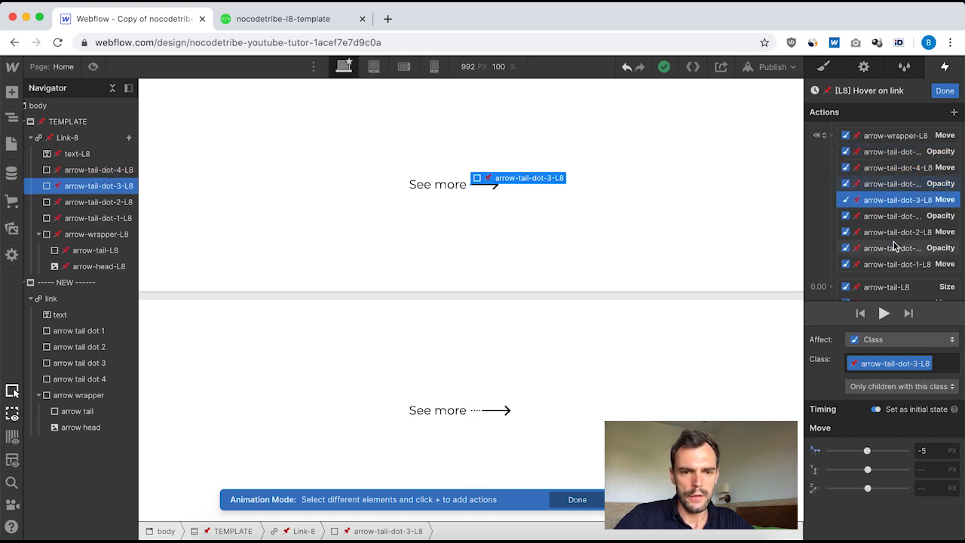
pyautogui.click(904, 216)
pyautogui.click(900, 232)
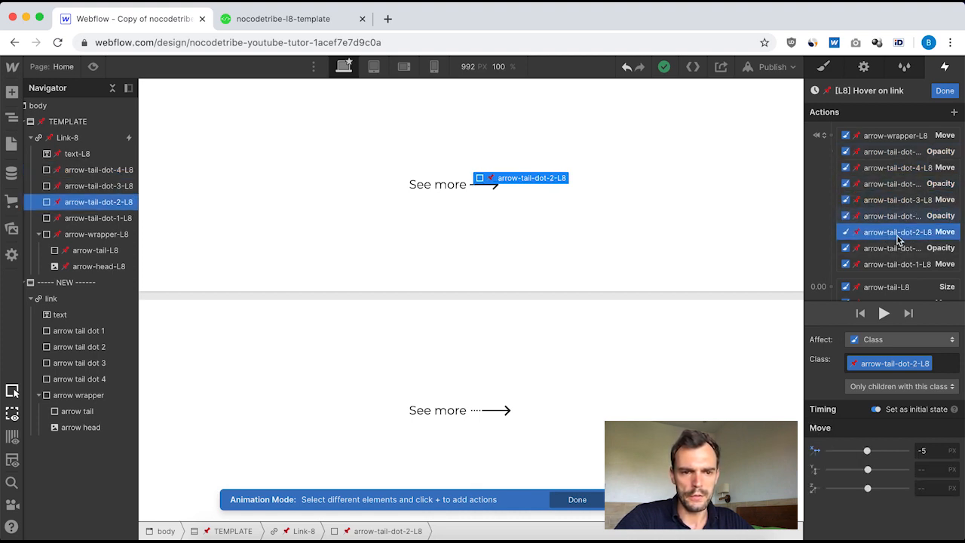
pyautogui.click(897, 249)
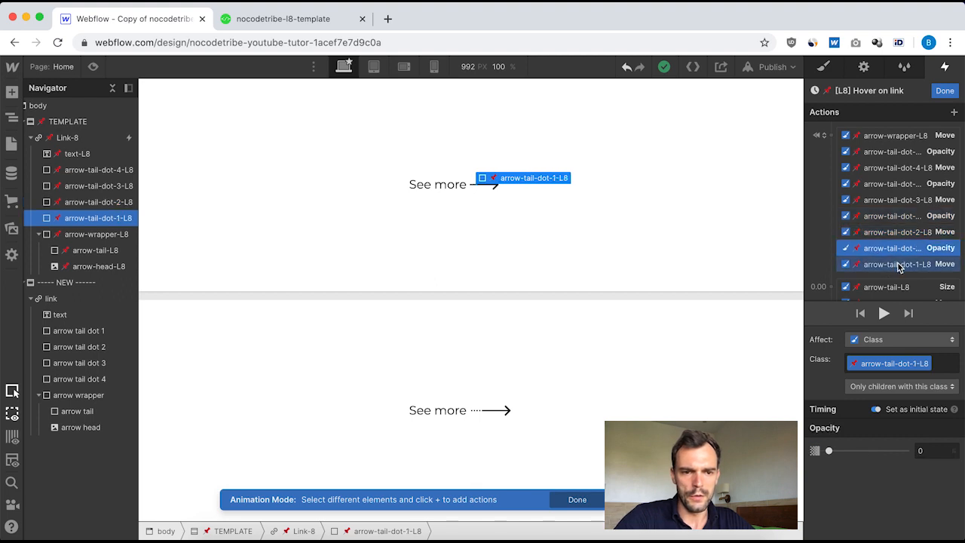
pyautogui.click(899, 266)
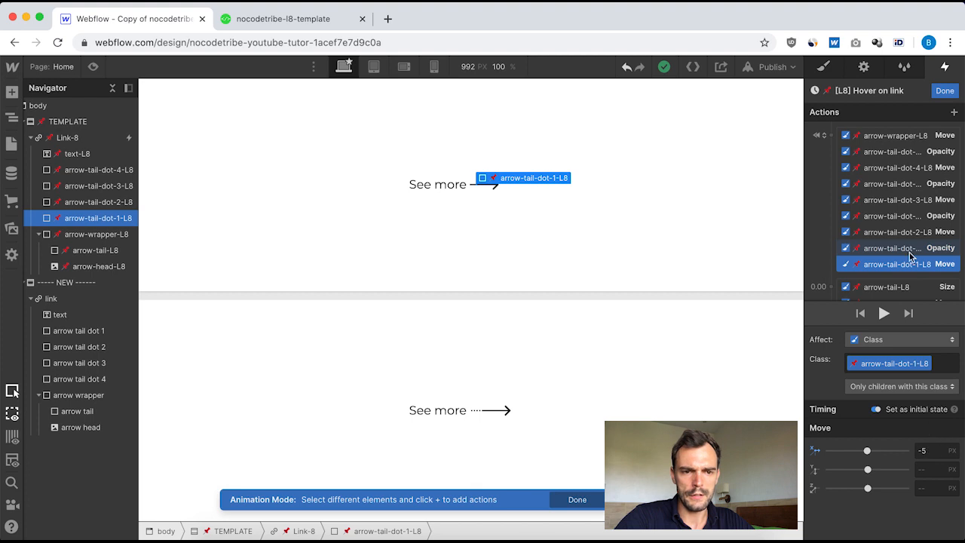
pyautogui.click(889, 142)
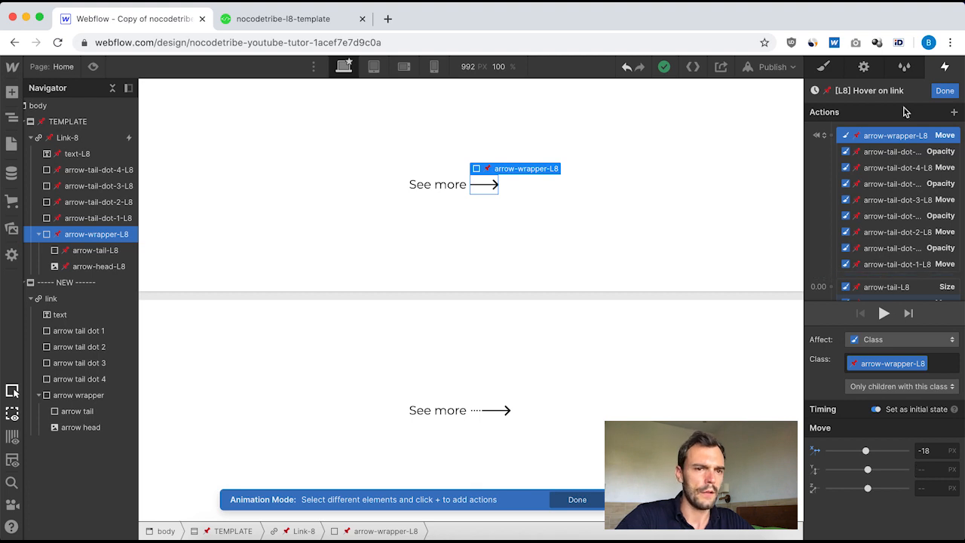
pyautogui.click(945, 90)
# Add a Mouse hover trigger to the NEW section's link, with Start an animation as its on-hover action.
pyautogui.click(57, 299)
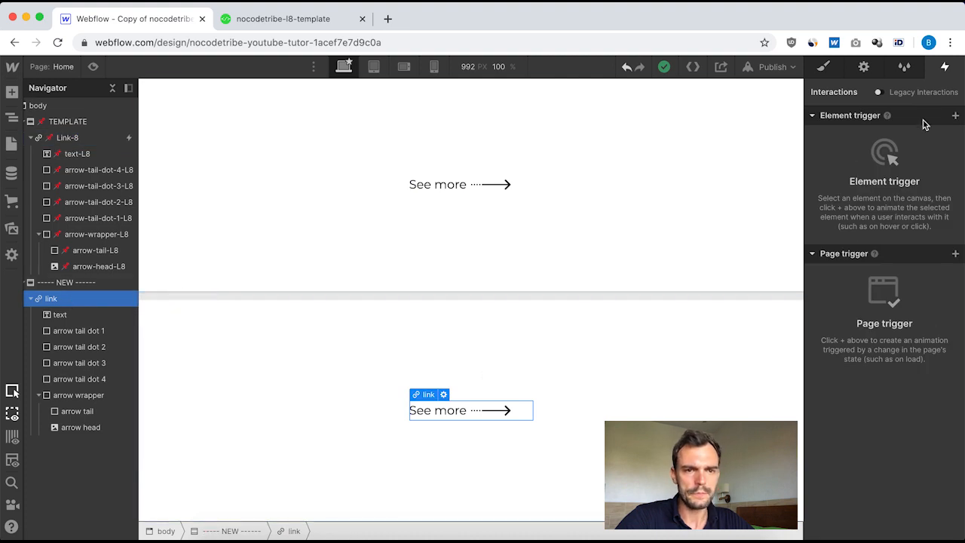
pyautogui.click(957, 117)
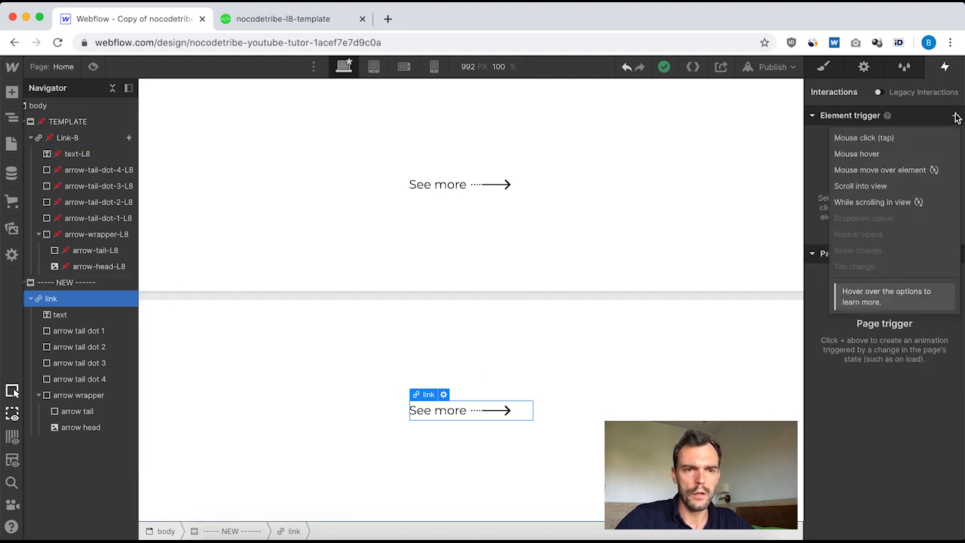
pyautogui.click(867, 155)
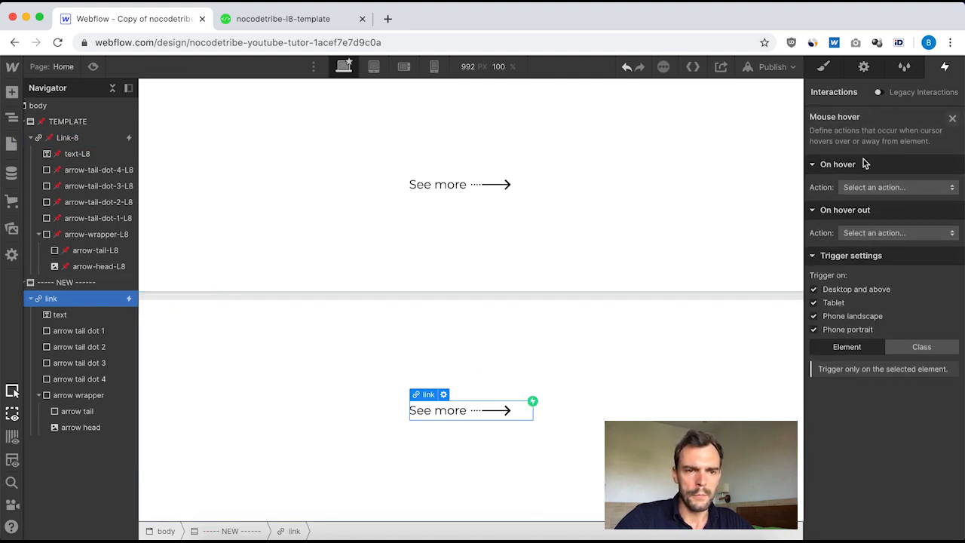
pyautogui.click(916, 187)
pyautogui.click(913, 191)
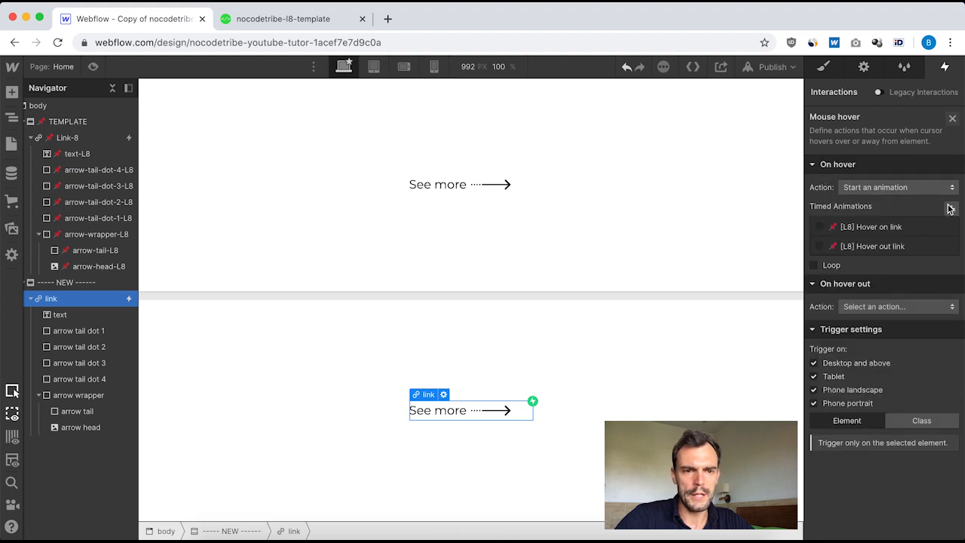
# Create a new timed animation for the link's on-hover action and name it "hover ON link".
pyautogui.click(950, 209)
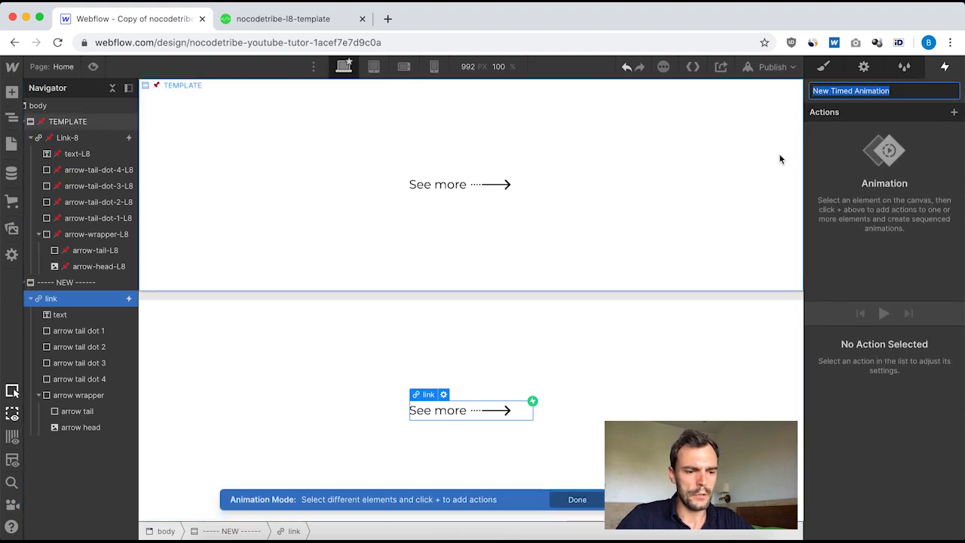
pyautogui.write('hover ON link')
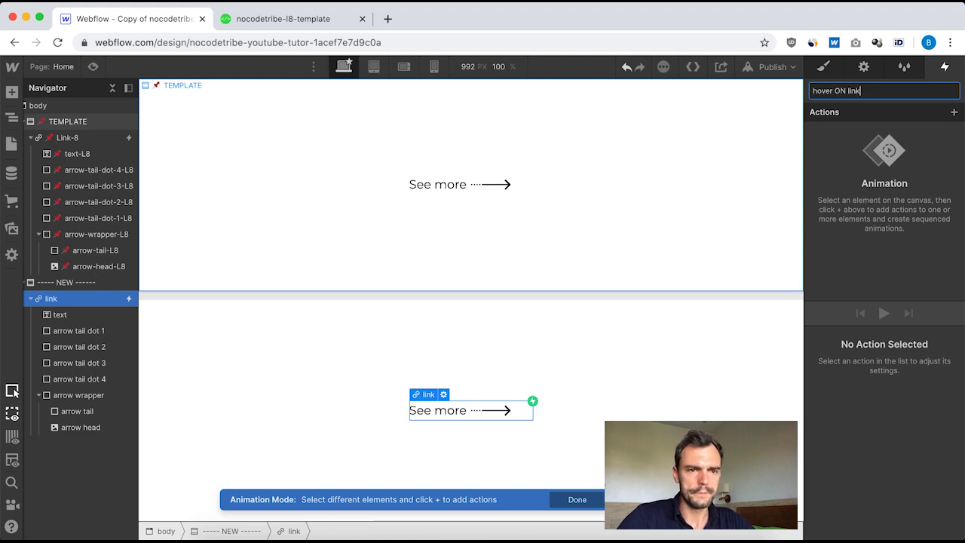
pyautogui.press('Return')
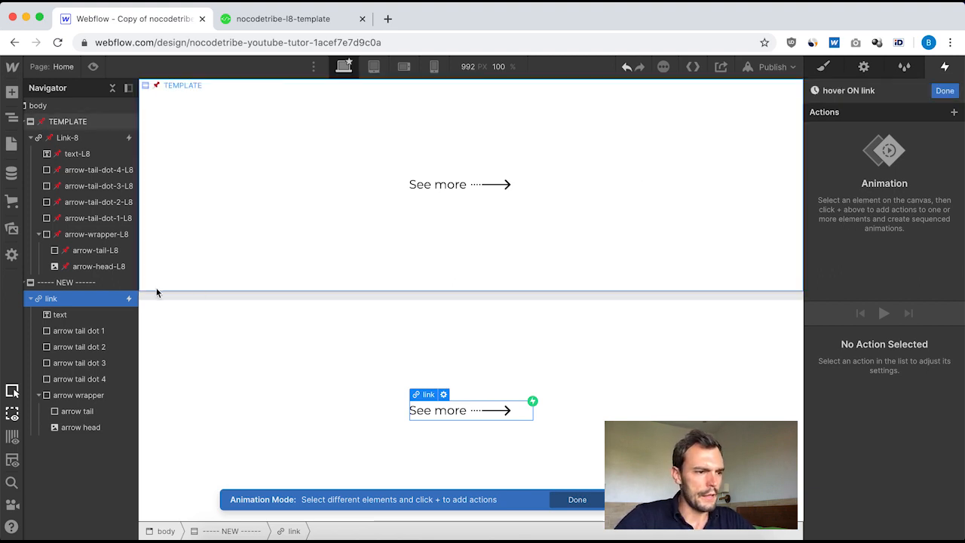
# Add a Move action for the NEW section's arrow wrapper, set as initial state with an X offset of -18 px.
pyautogui.click(68, 398)
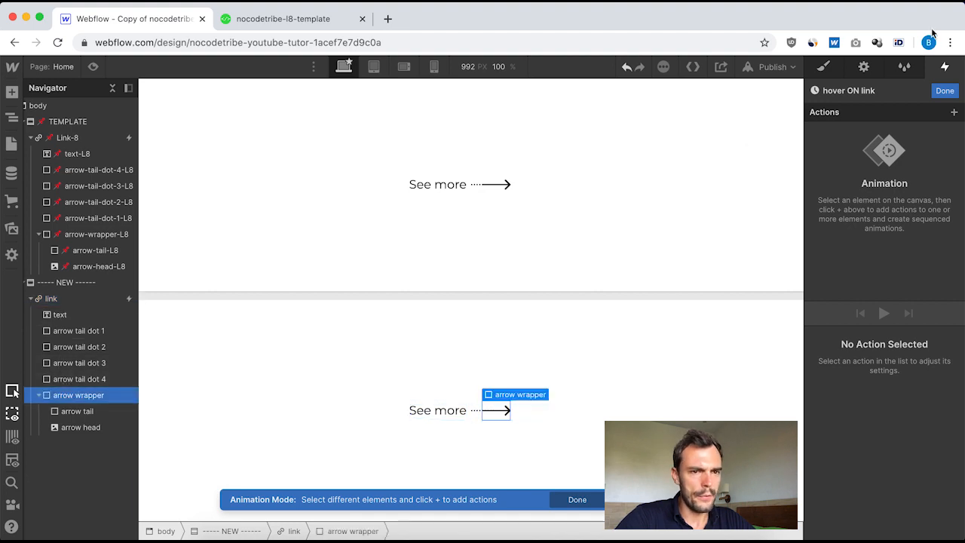
pyautogui.click(954, 111)
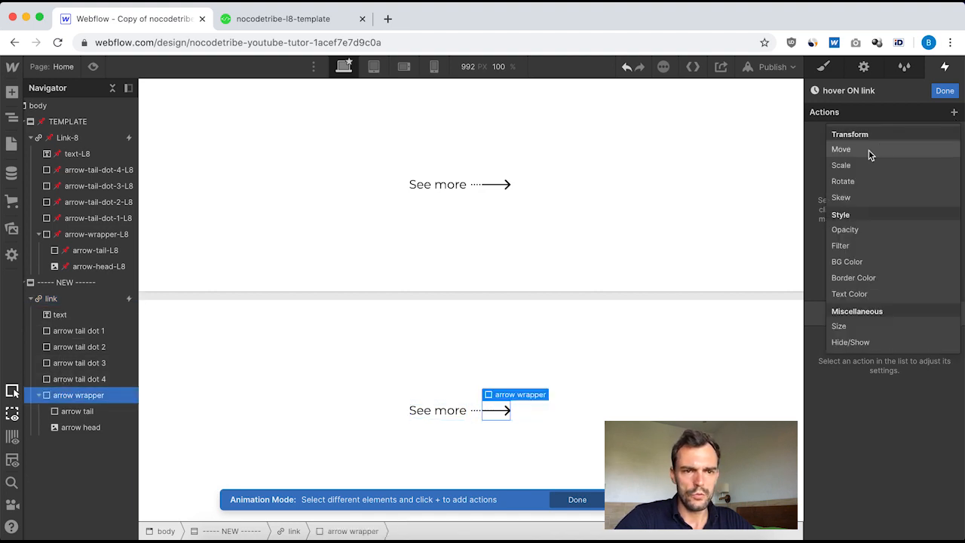
pyautogui.click(869, 152)
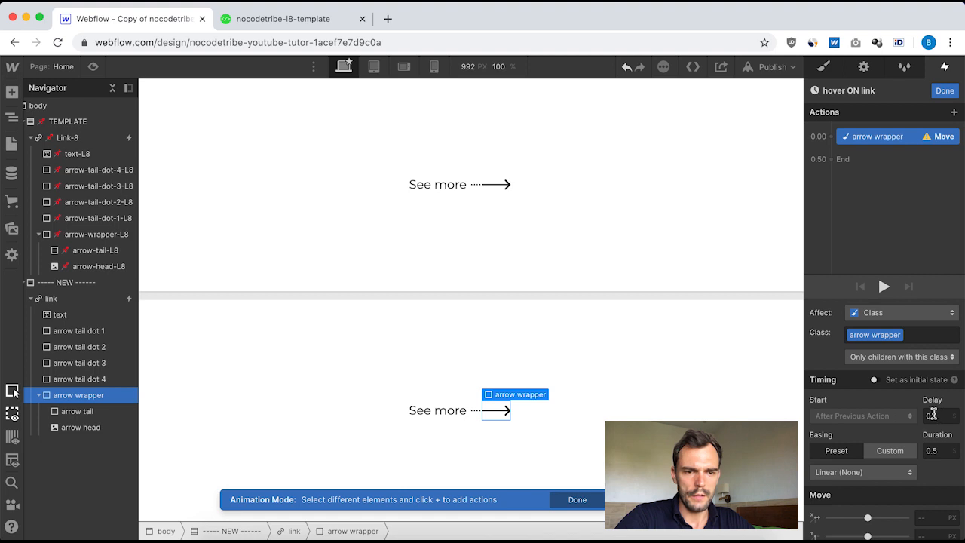
pyautogui.click(874, 380)
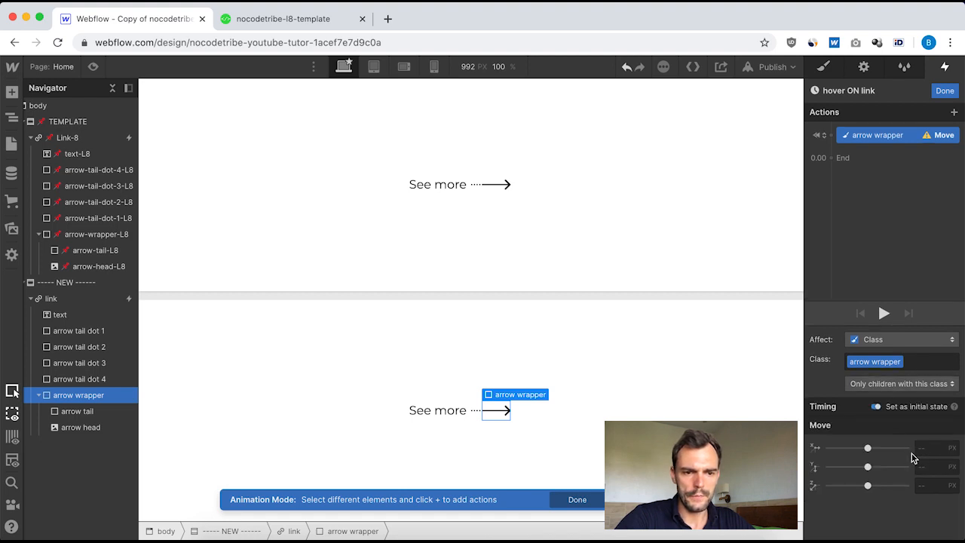
pyautogui.click(938, 449)
pyautogui.write('-19')
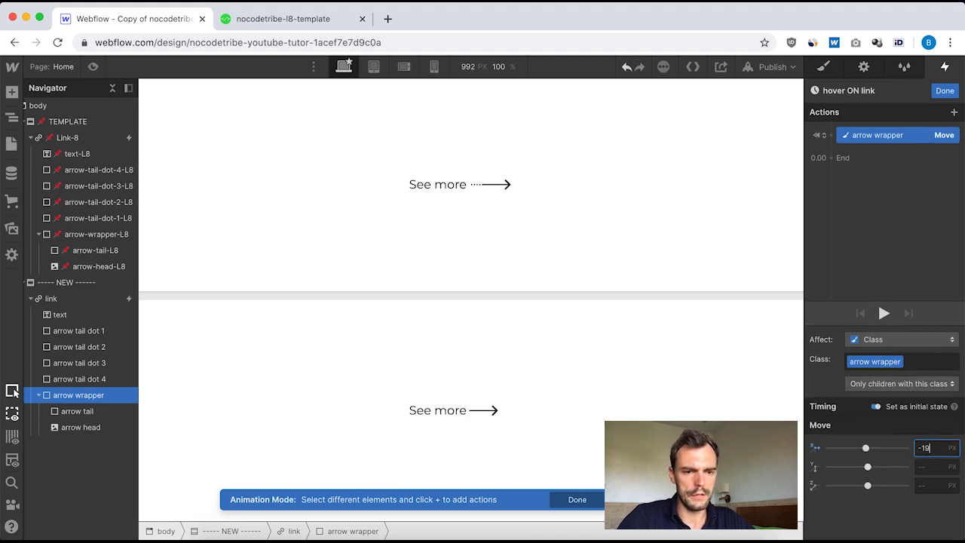
pyautogui.press('BackSpace')
pyautogui.write('8')
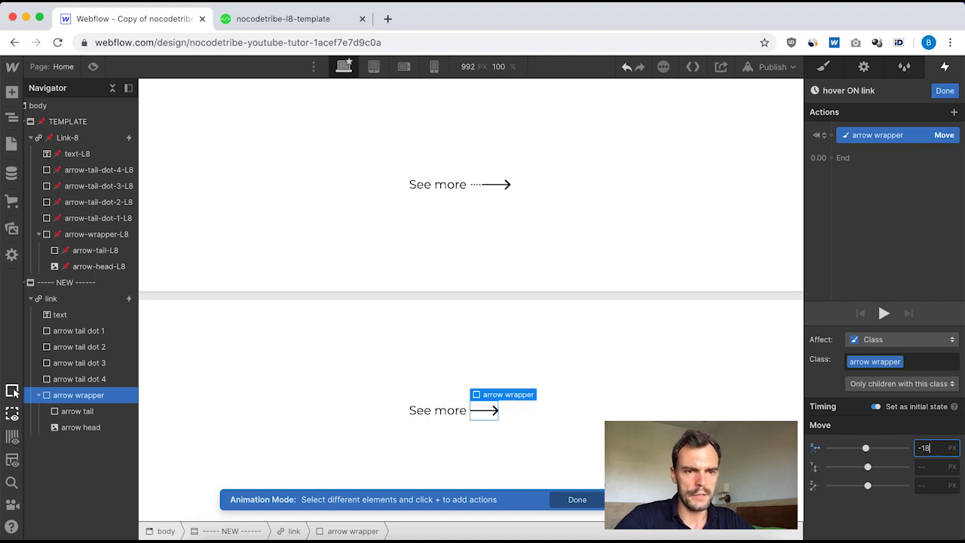
# Add an initial-state Move action for arrow tail dot 1 with an X offset of -5 px.
pyautogui.click(76, 336)
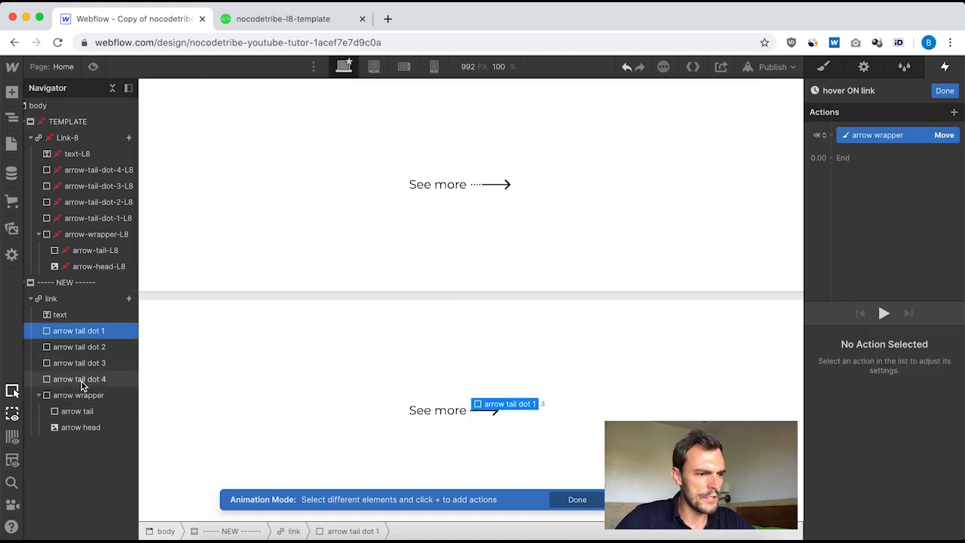
pyautogui.click(831, 135)
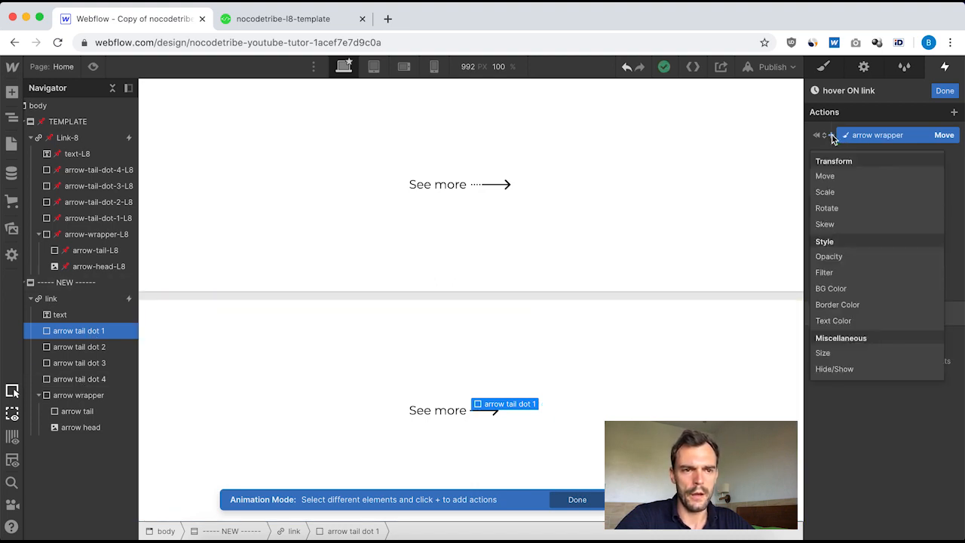
pyautogui.click(831, 180)
pyautogui.click(932, 450)
pyautogui.write('-')
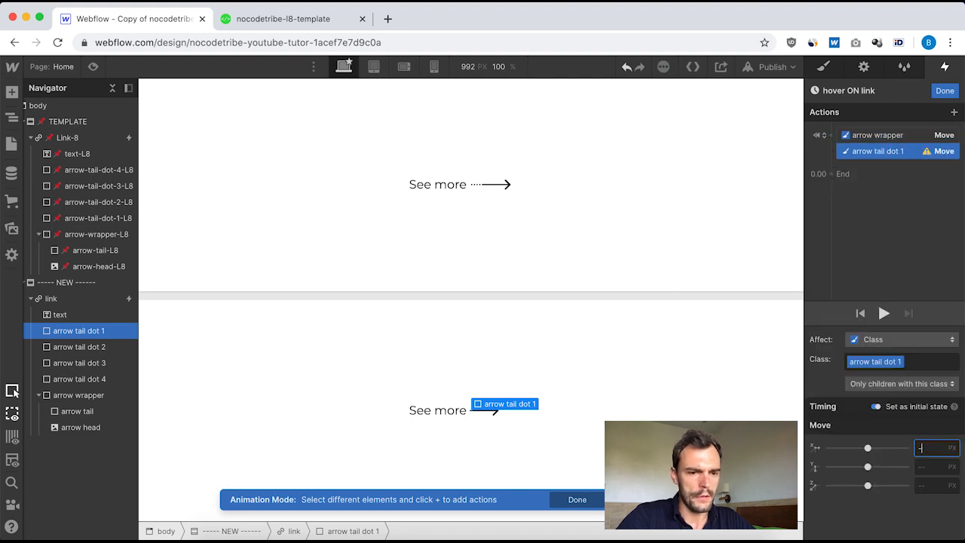
pyautogui.write('5')
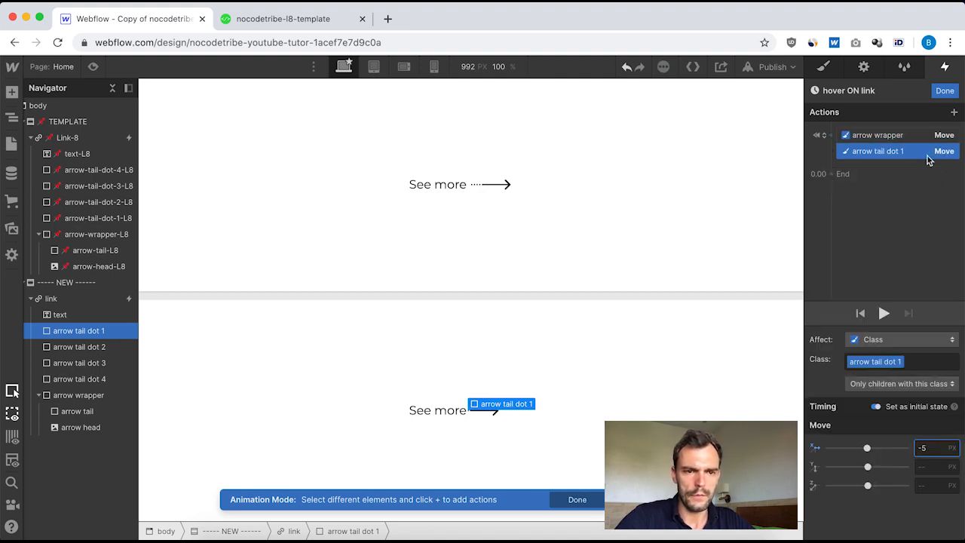
# Add an initial-state Opacity action of 0% for arrow tail dot 1.
pyautogui.click(836, 152)
pyautogui.click(837, 253)
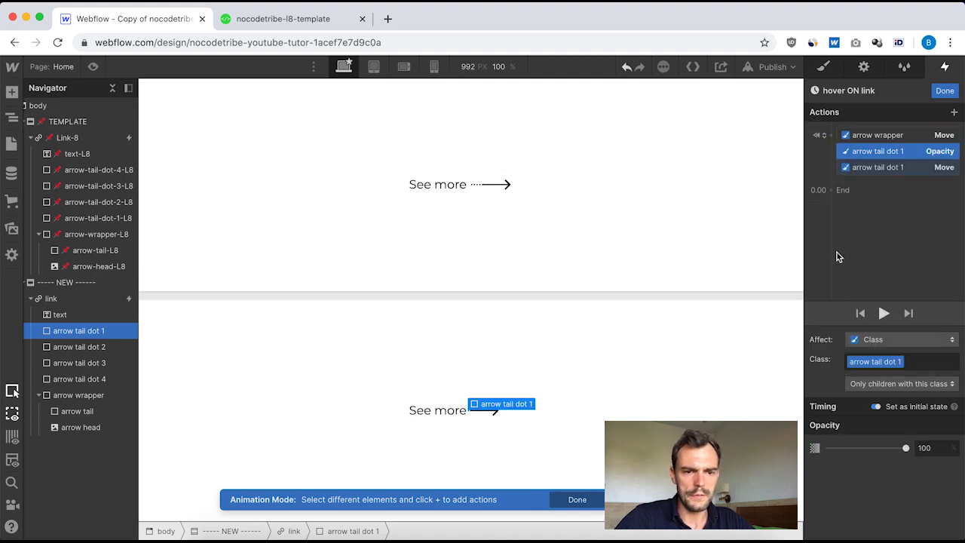
pyautogui.click(933, 447)
pyautogui.write('0')
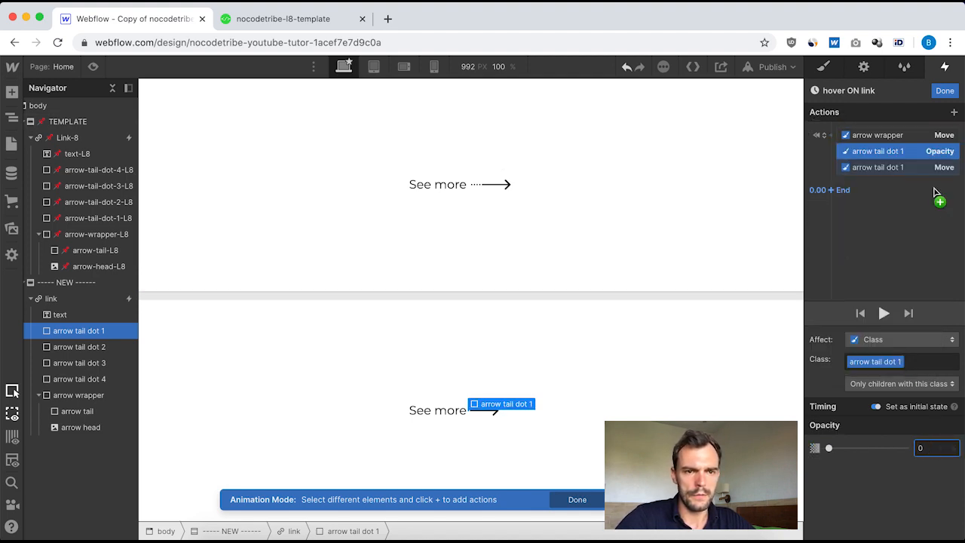
# Add an initial-state Move action for arrow tail dot 2 with an X offset of -5 px.
pyautogui.click(79, 346)
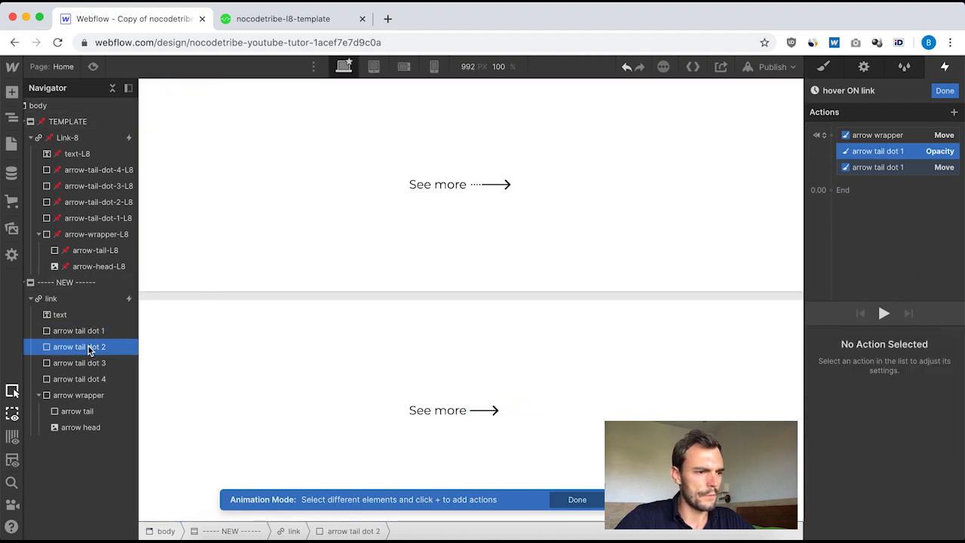
pyautogui.click(835, 136)
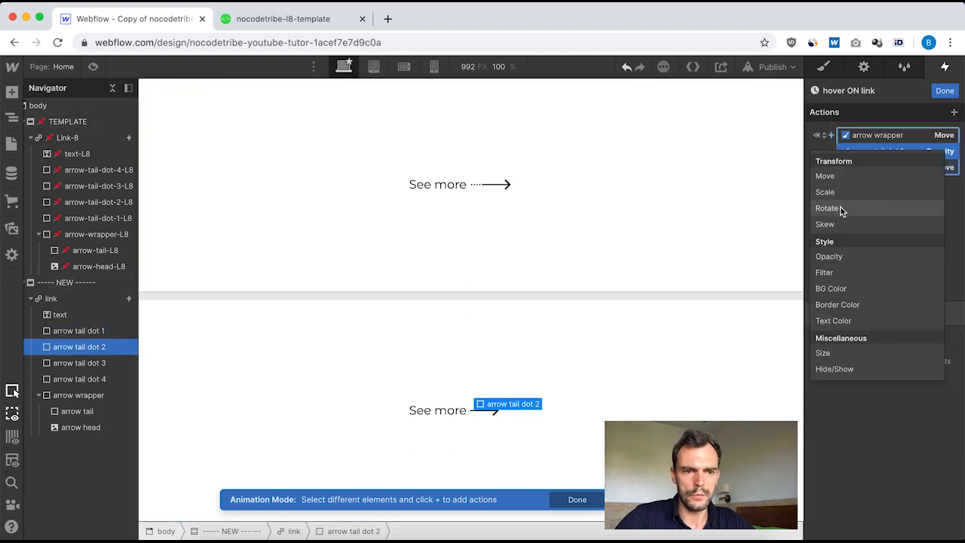
pyautogui.click(850, 174)
pyautogui.click(926, 449)
pyautogui.write('-')
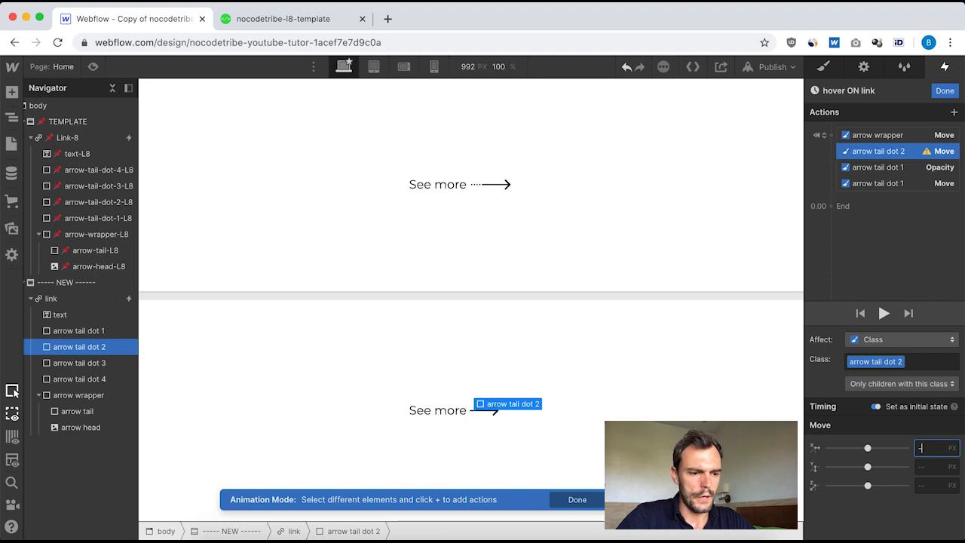
pyautogui.write('5')
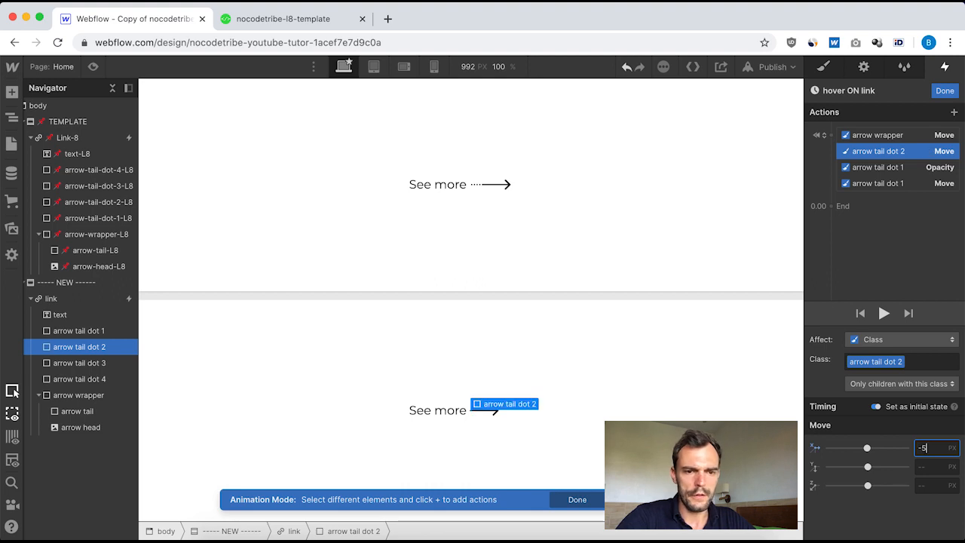
# Add an initial-state Opacity action of 0% for arrow tail dot 2.
pyautogui.click(833, 136)
pyautogui.click(837, 252)
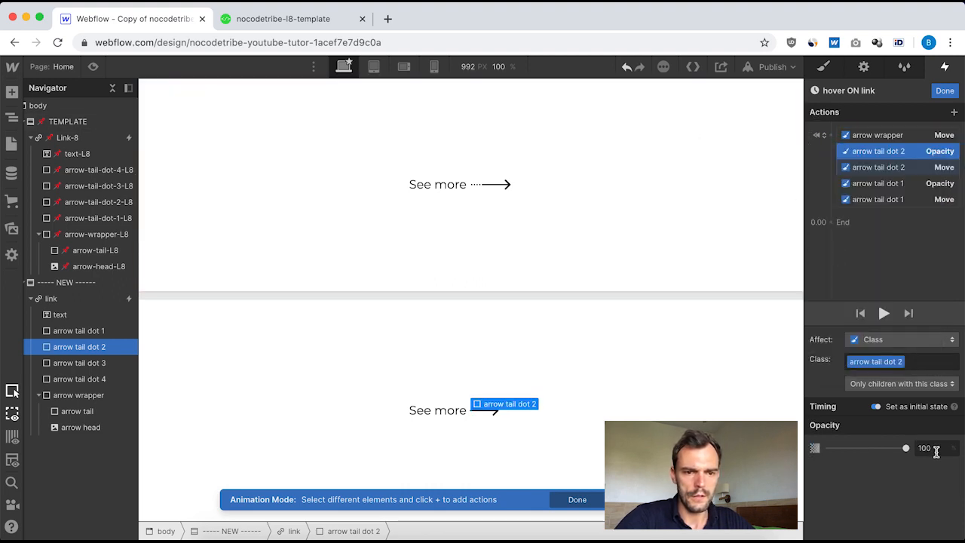
pyautogui.click(933, 449)
pyautogui.write('0')
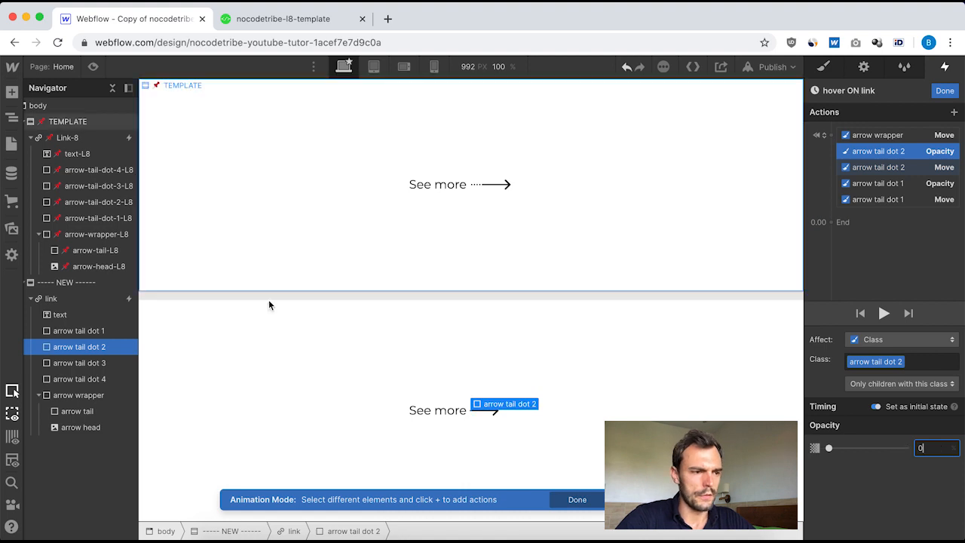
# Select arrow tail dot 3 in the NEW section's link as the target for an initial-state action.
pyautogui.click(67, 363)
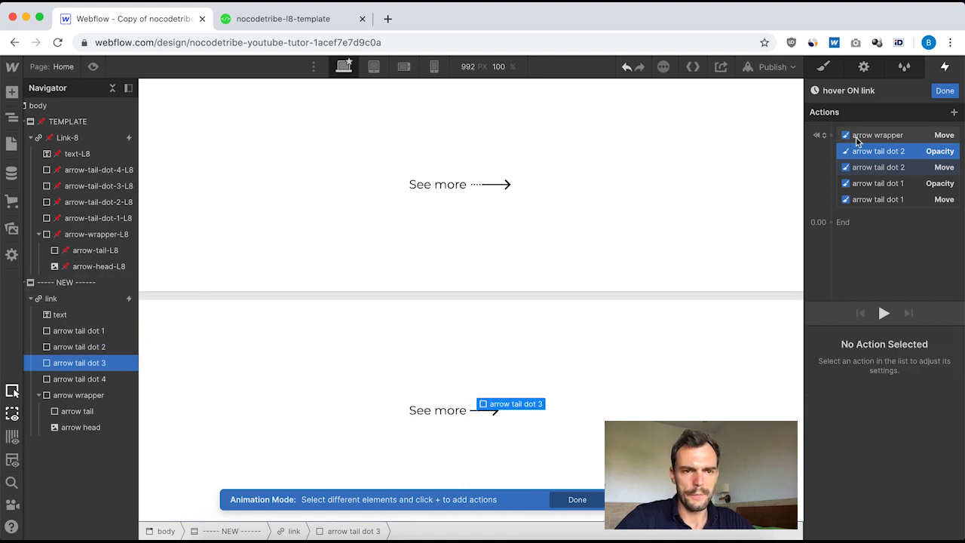
# Add initial-state Move and Opacity actions for arrow tail dot 3 to the hover ON link animation, with X at -5 px.
pyautogui.click(833, 134)
pyautogui.click(843, 174)
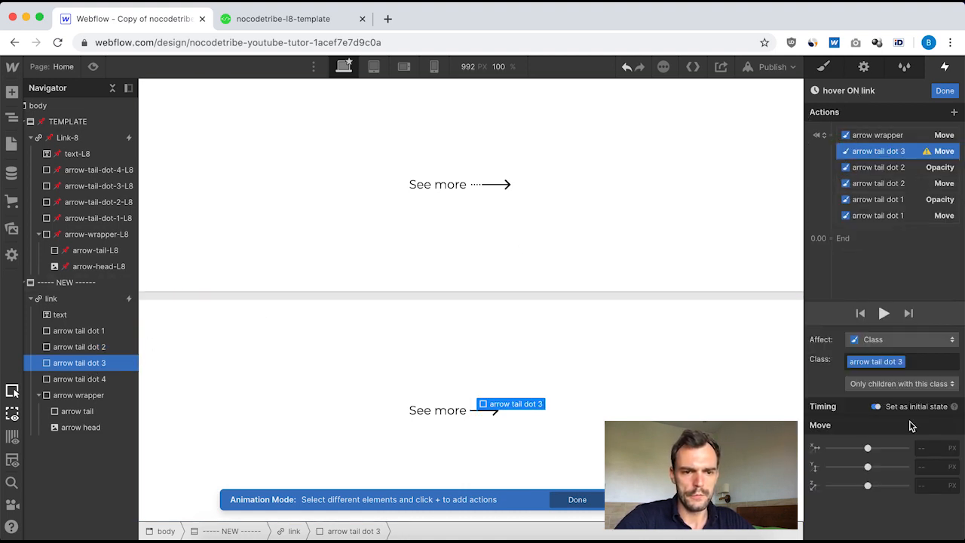
pyautogui.click(920, 446)
pyautogui.write('-5')
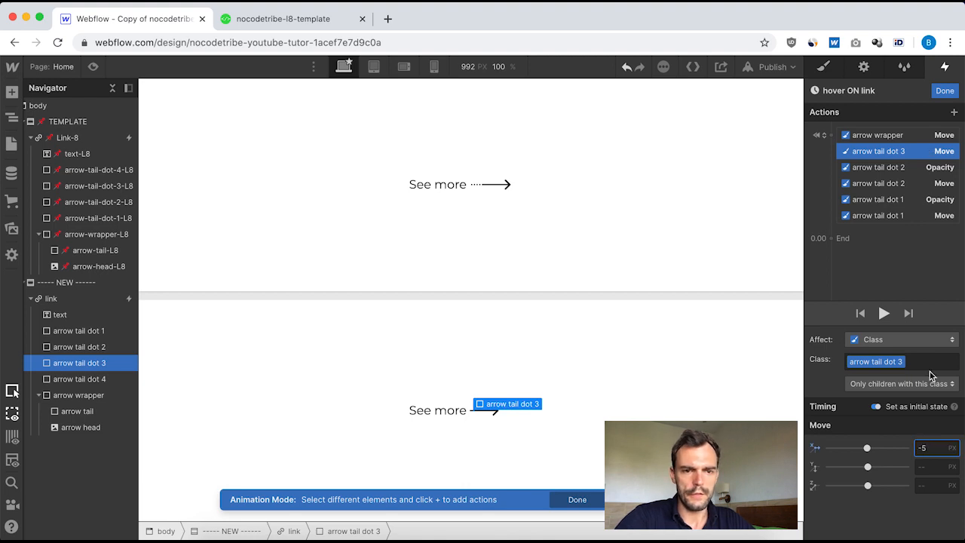
pyautogui.click(832, 135)
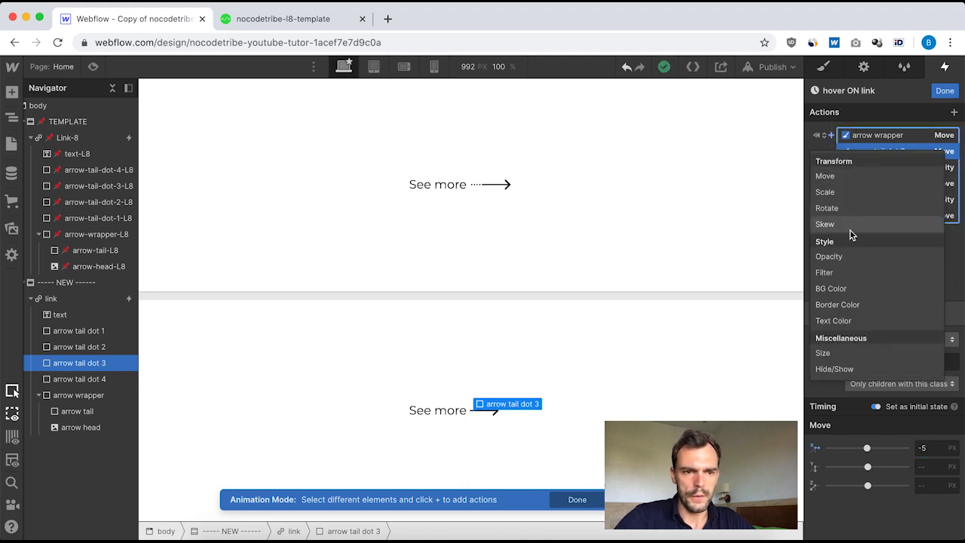
pyautogui.click(864, 256)
pyautogui.click(933, 450)
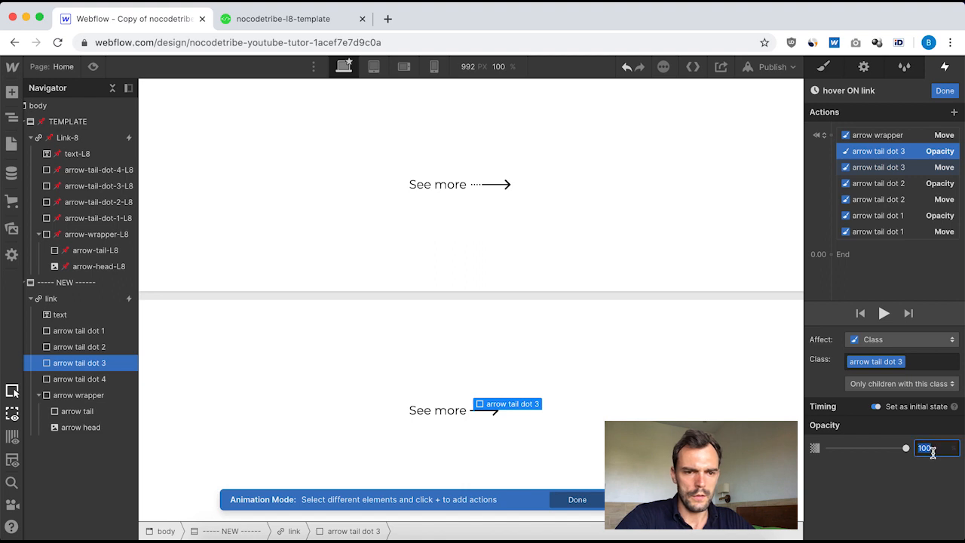
# Add an initial-state Move action for arrow tail dot 4 with X set to -5 px.
pyautogui.click(108, 381)
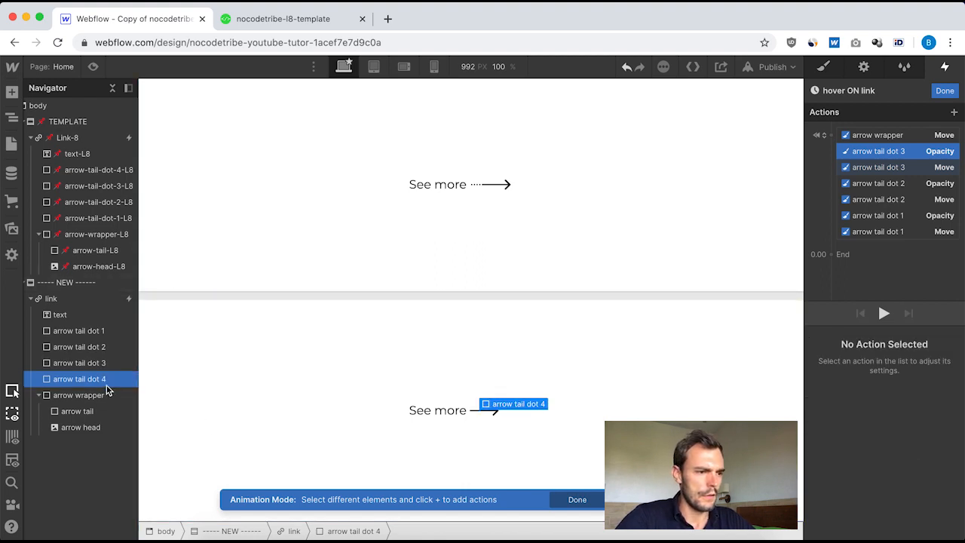
pyautogui.click(832, 135)
pyautogui.click(825, 176)
pyautogui.click(932, 447)
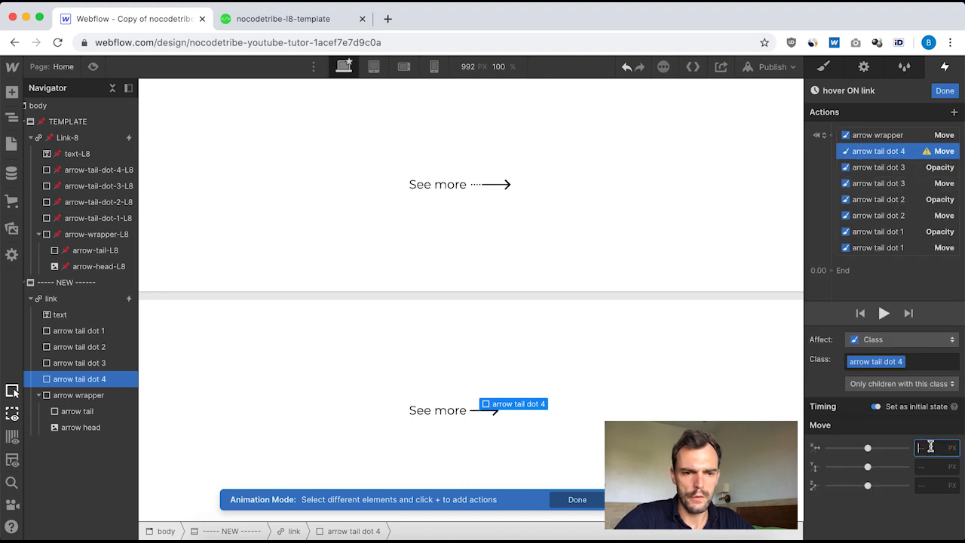
pyautogui.write('-5')
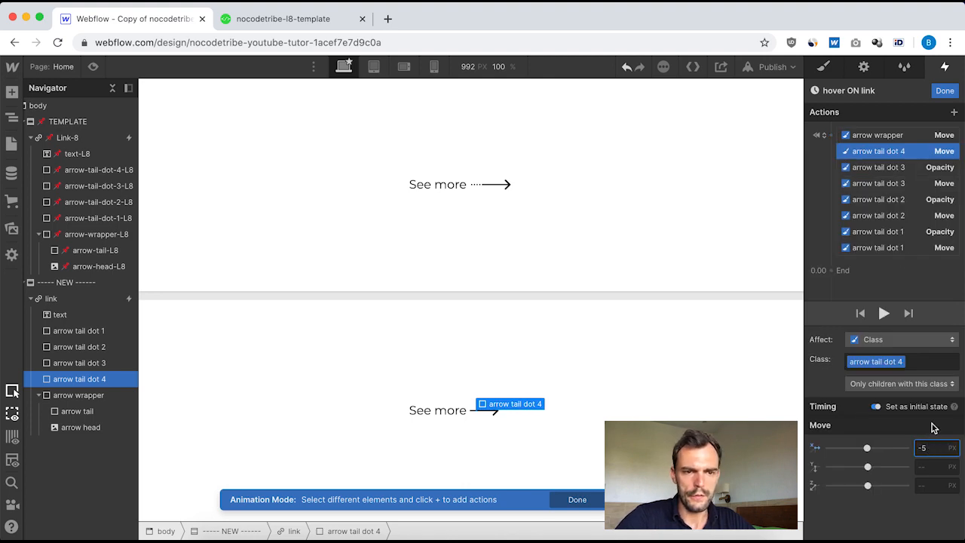
# Add an initial-state Opacity action of 0 for arrow tail dot 4 and finish editing the animation.
pyautogui.click(832, 135)
pyautogui.click(863, 258)
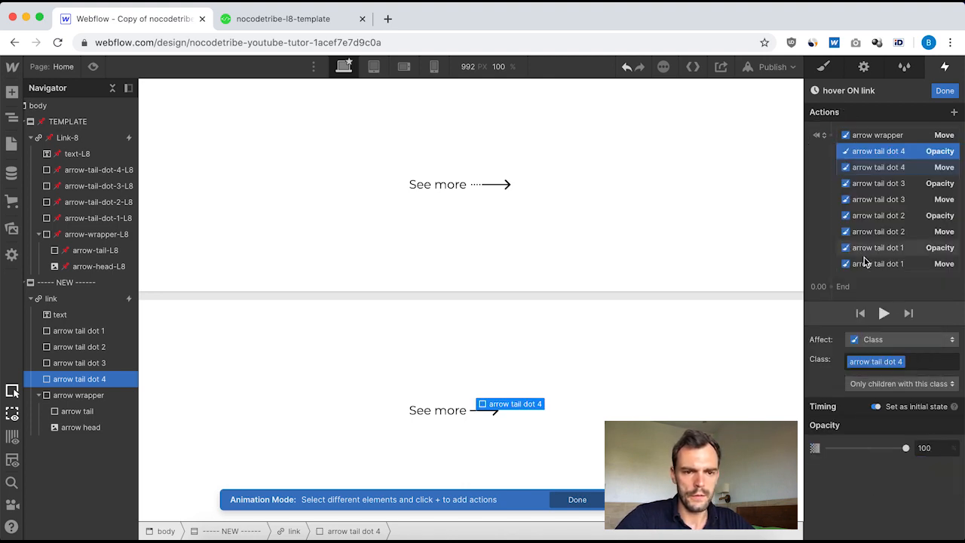
pyautogui.click(933, 448)
pyautogui.write('0')
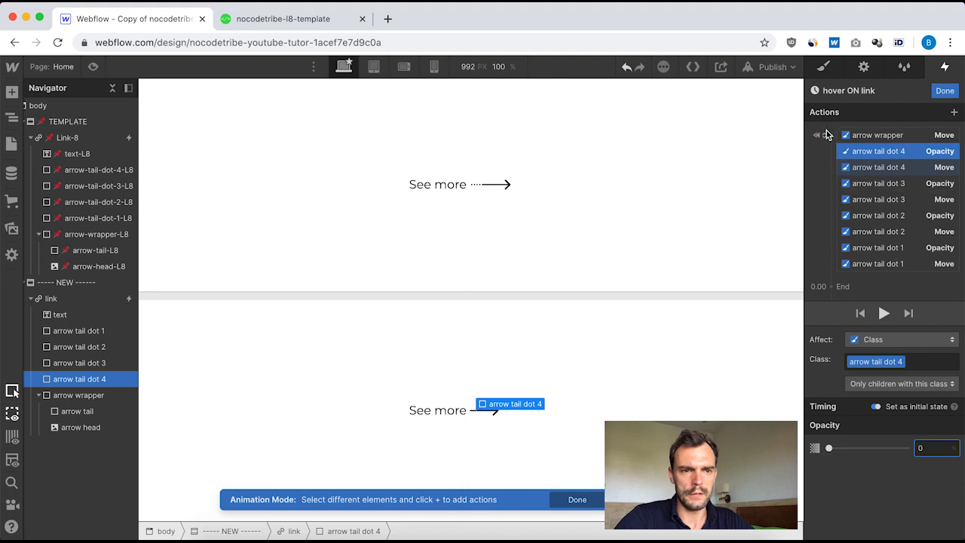
pyautogui.click(945, 90)
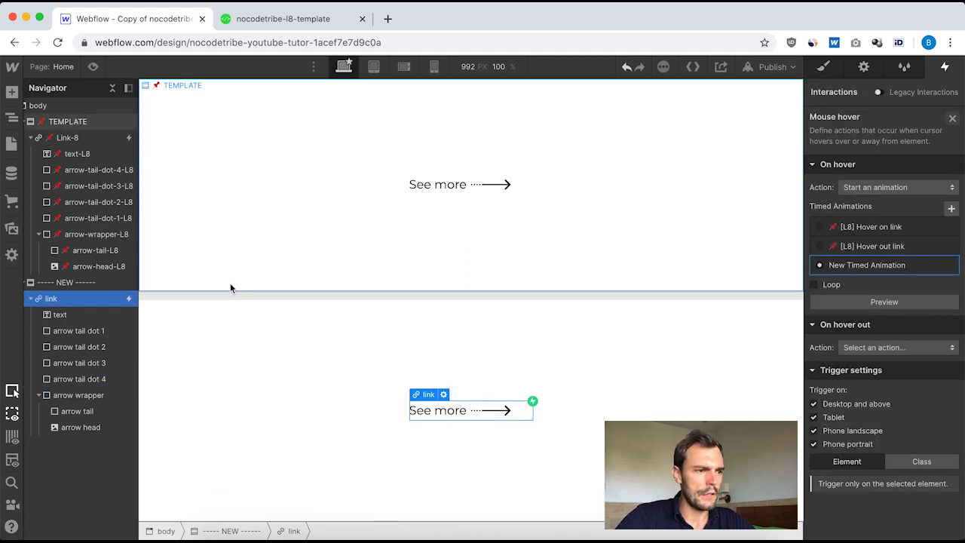
# Open the template Link-8's [L8] Hover on link animation and examine the timing and width of its arrow-tail-L8 Size action.
pyautogui.click(75, 123)
pyautogui.click(75, 137)
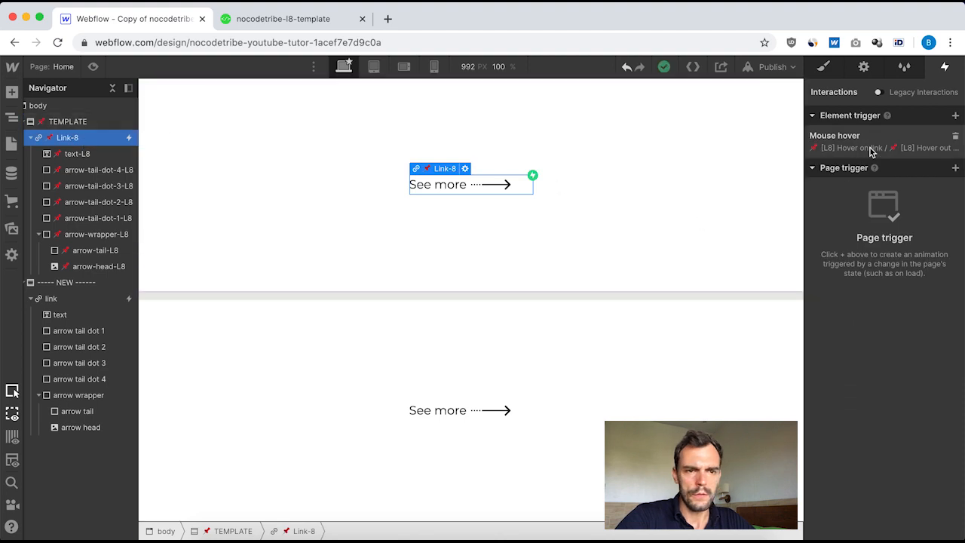
pyautogui.click(873, 148)
pyautogui.click(878, 229)
pyautogui.scroll(-2, 882, 232)
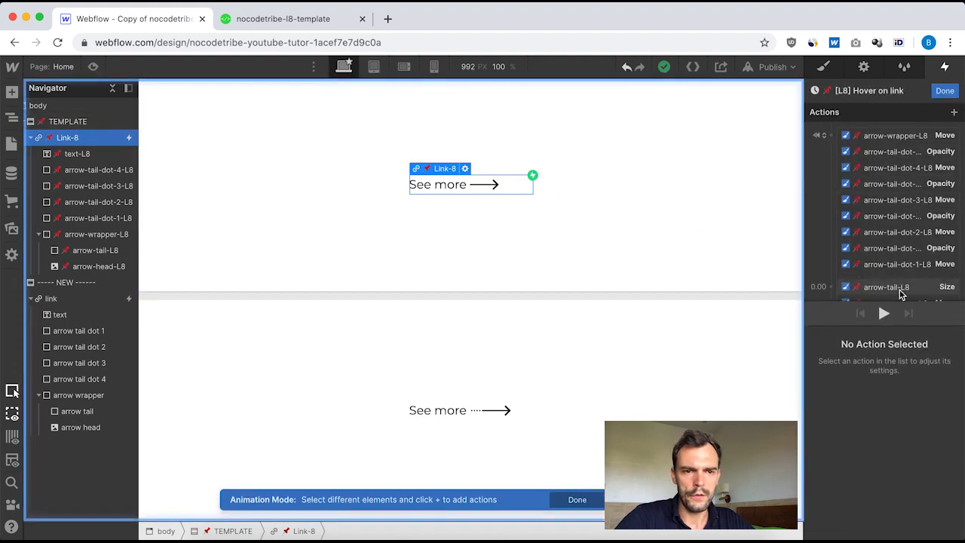
pyautogui.scroll(-4, 898, 270)
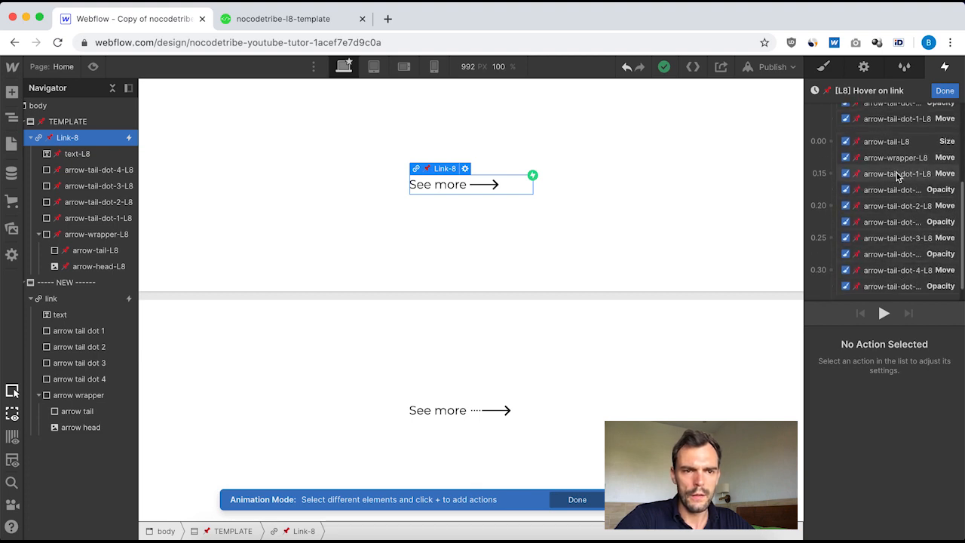
pyautogui.click(883, 144)
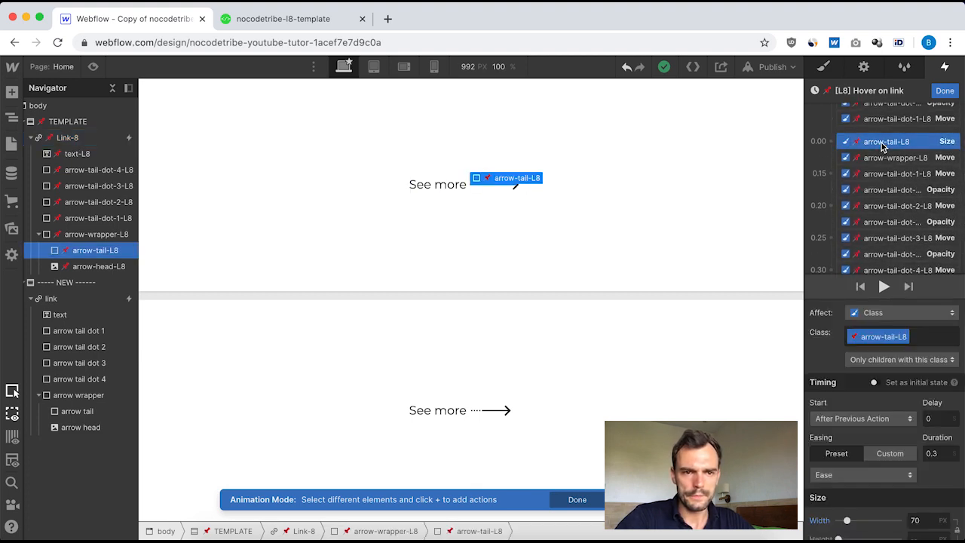
pyautogui.scroll(-1, 879, 513)
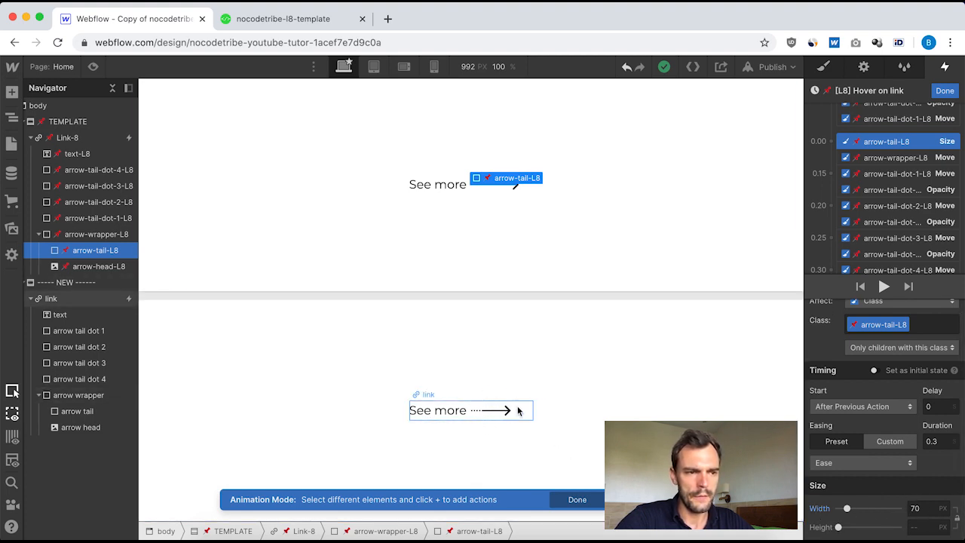
# View the arrow's hover effect on the published nocodetribe-l8-template page, and return to Webflow to close the template animation.
pyautogui.click(295, 20)
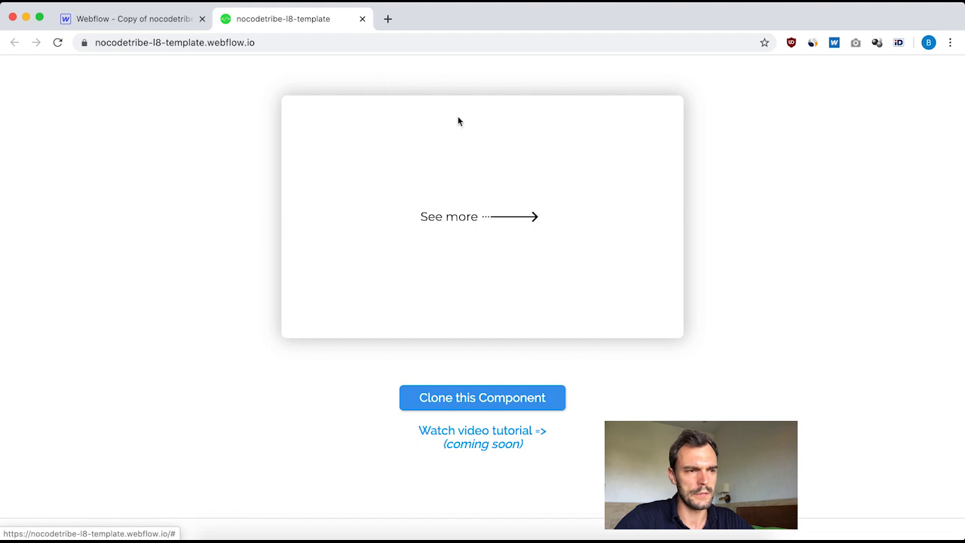
pyautogui.click(130, 20)
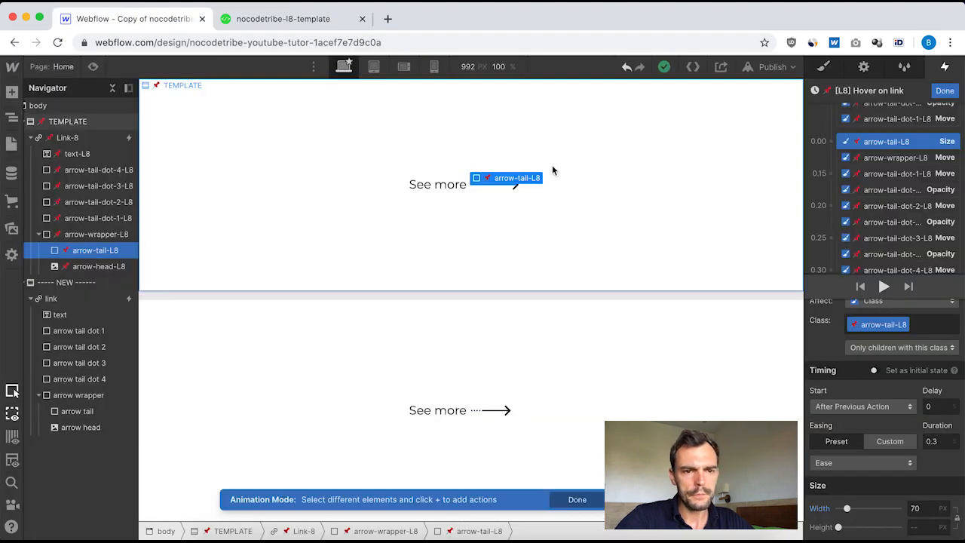
pyautogui.scroll(1, 920, 176)
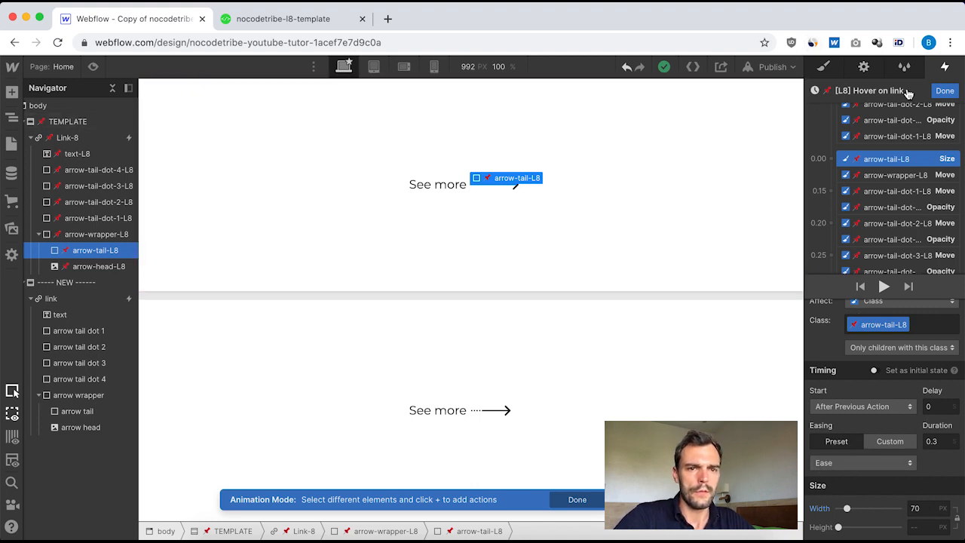
pyautogui.click(945, 91)
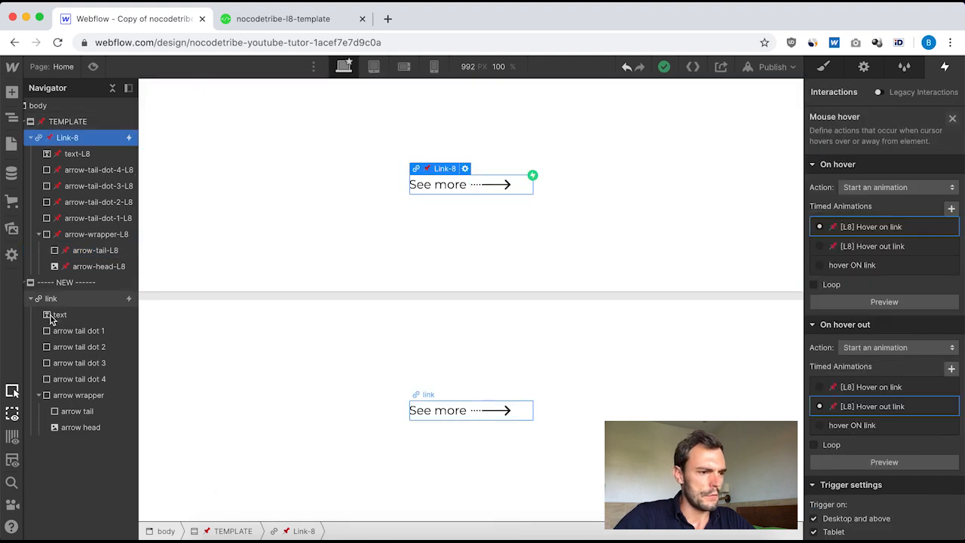
# Open the new link's hover ON link animation and add a Size action for arrow tail after the initial-state actions.
pyautogui.click(85, 298)
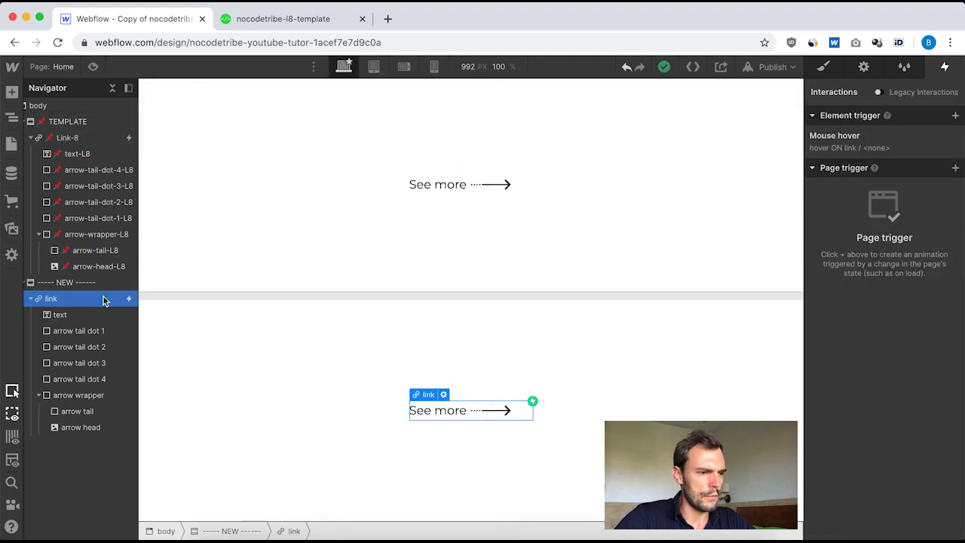
pyautogui.click(851, 142)
pyautogui.click(858, 268)
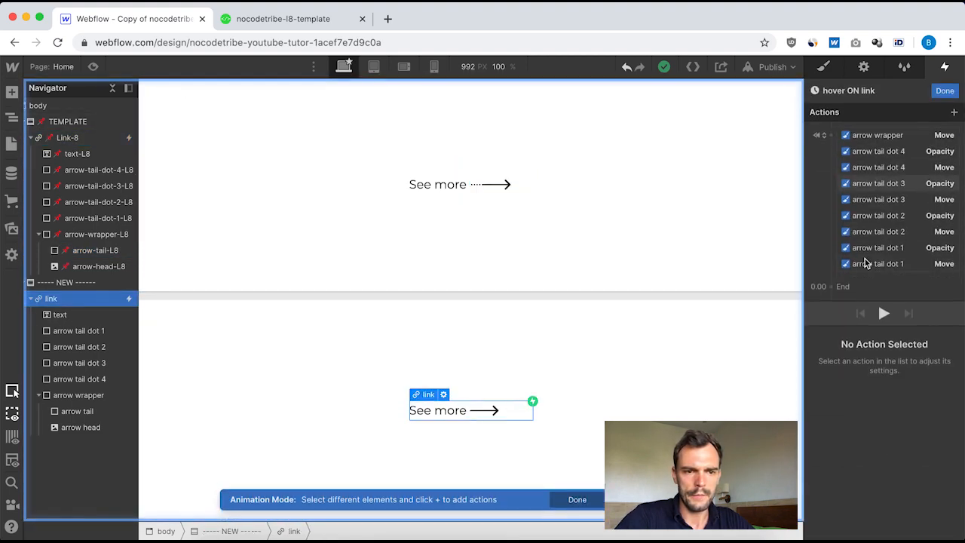
pyautogui.click(78, 414)
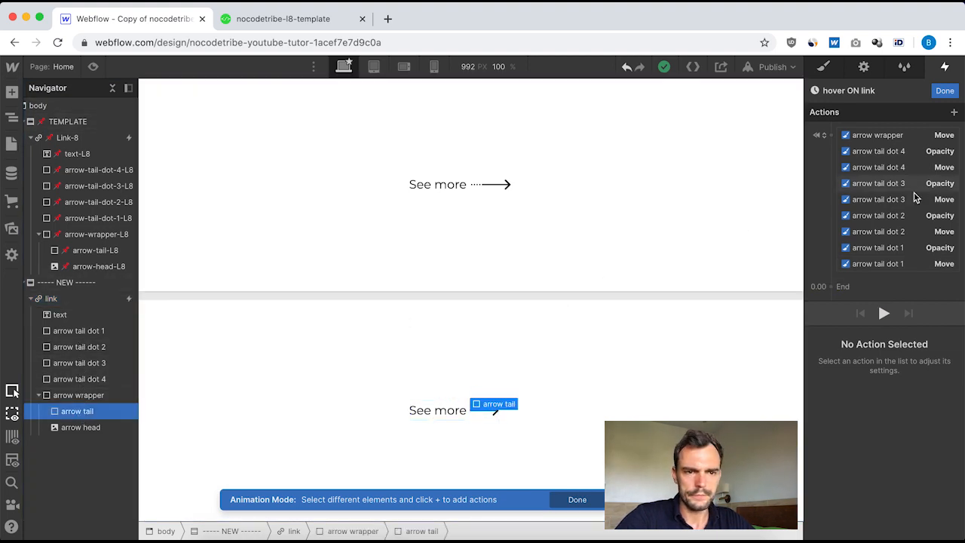
pyautogui.moveTo(846, 168); pyautogui.dragTo(835, 278)
pyautogui.click(832, 276)
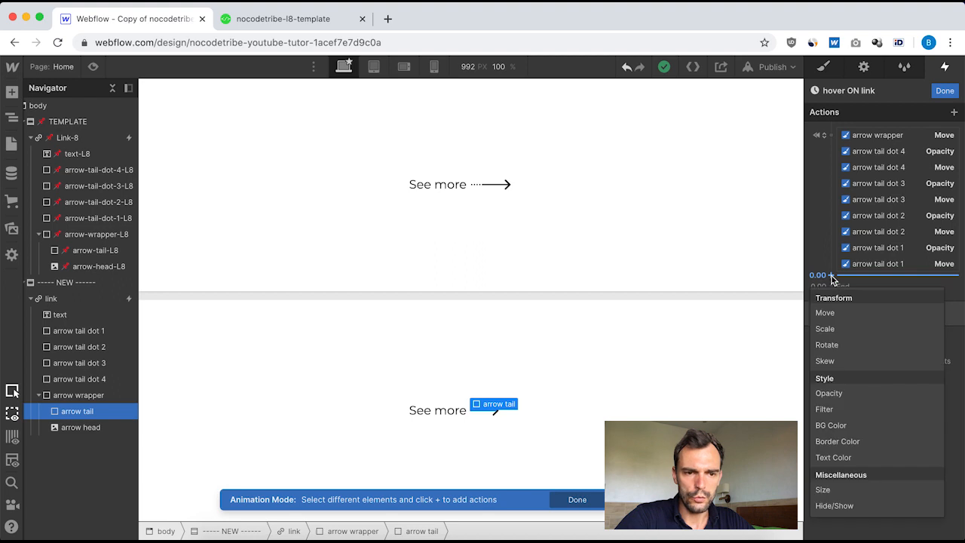
pyautogui.click(840, 493)
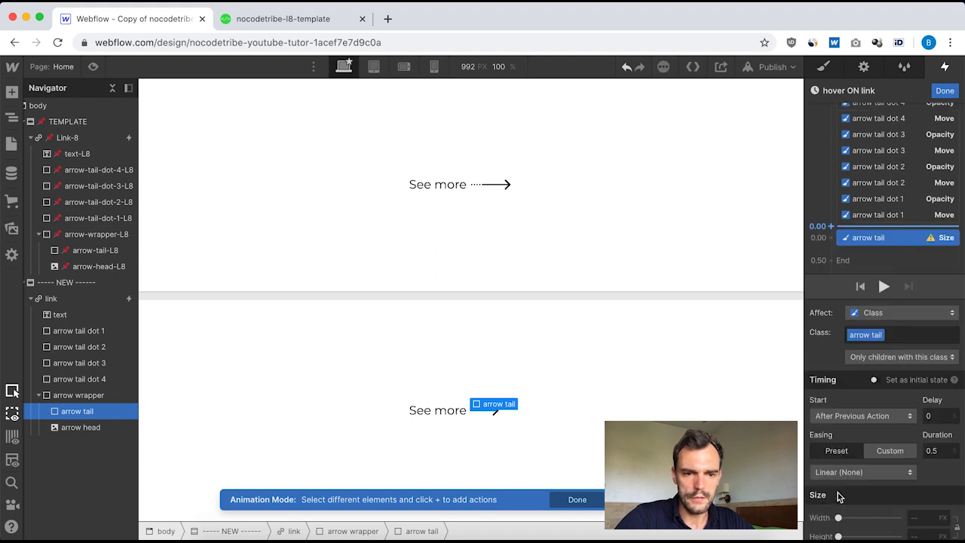
# Set the arrow tail Size action to 0.3 s duration, 70 px width and Ease easing, and finish editing the animation.
pyautogui.click(945, 451)
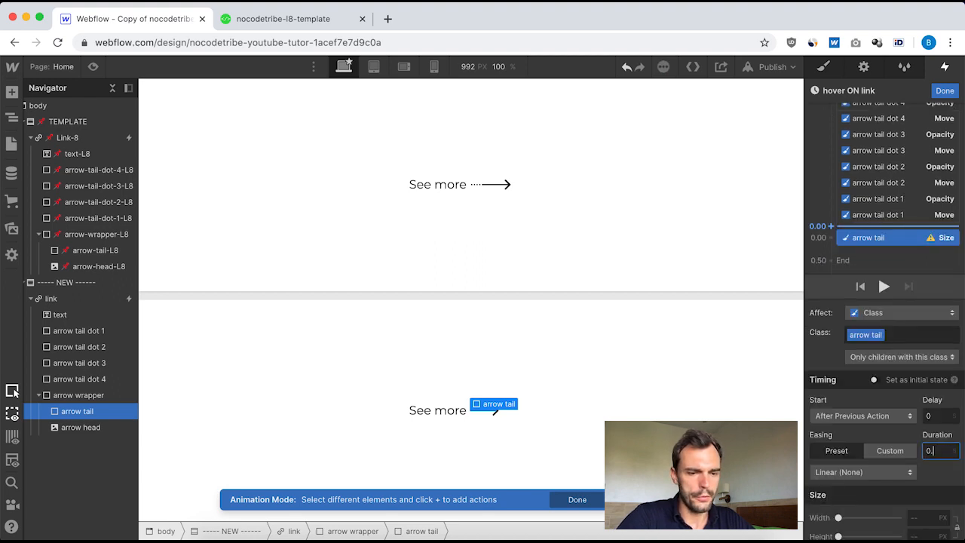
pyautogui.click(923, 519)
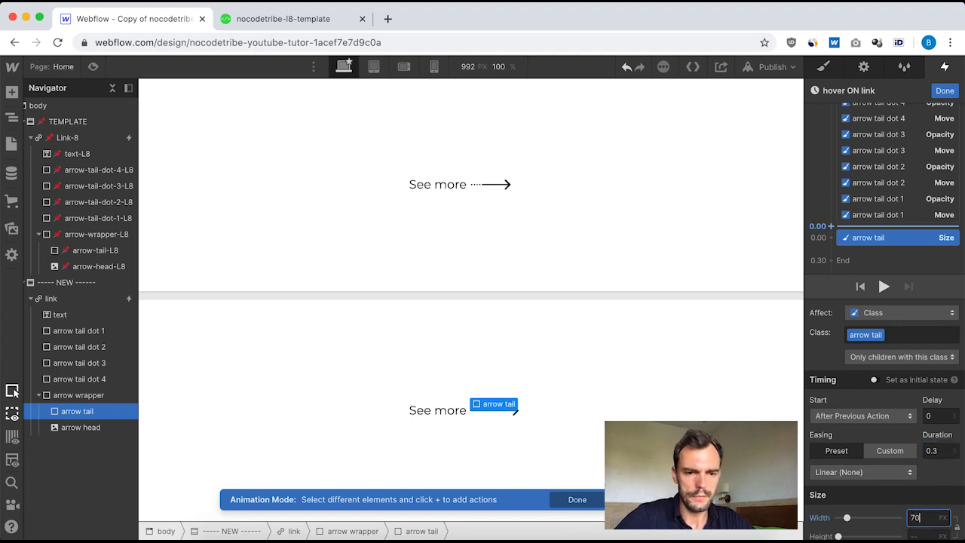
pyautogui.click(897, 470)
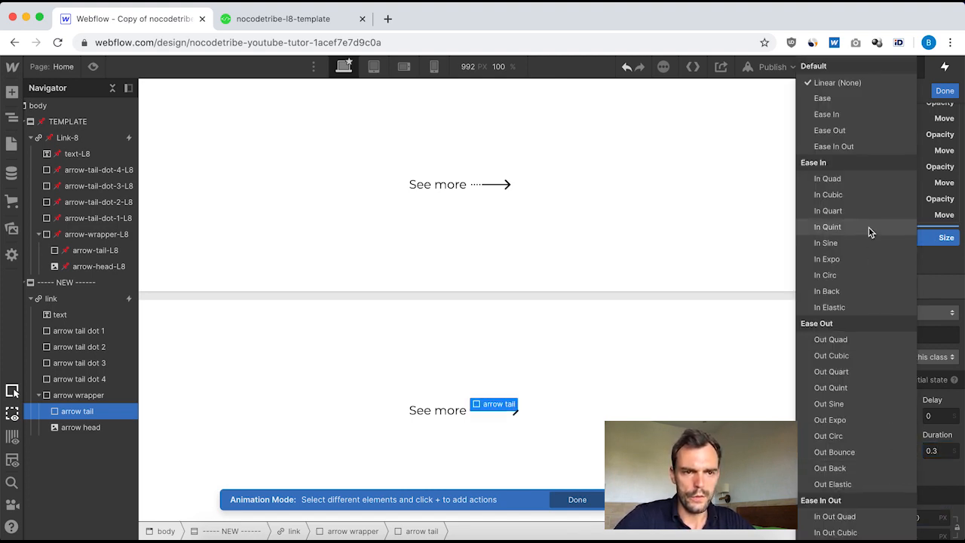
pyautogui.click(850, 100)
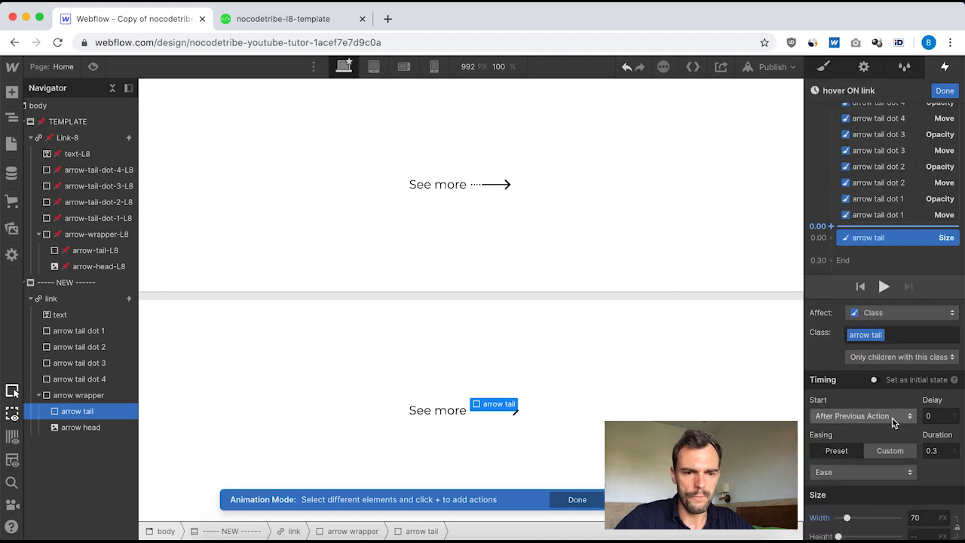
pyautogui.scroll(-1, 894, 424)
pyautogui.scroll(1, 894, 464)
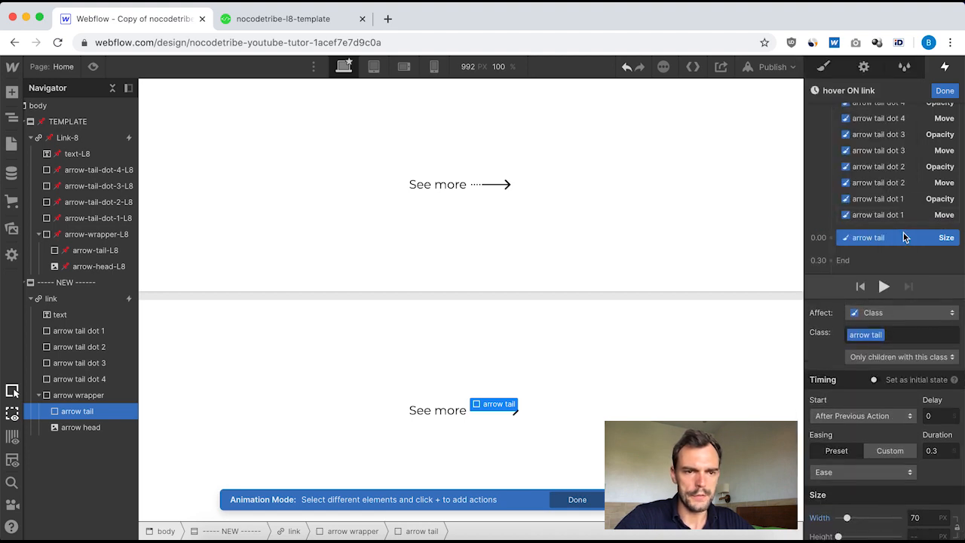
pyautogui.click(945, 91)
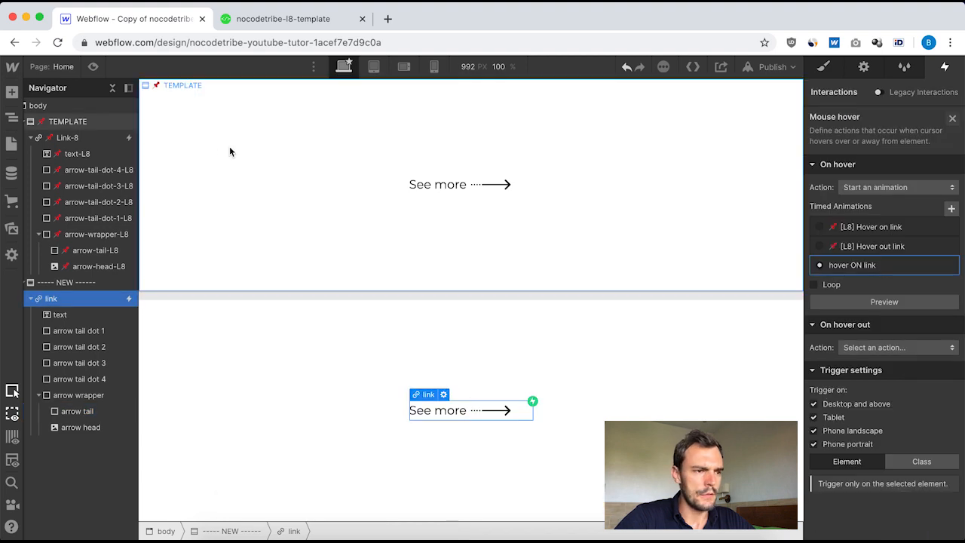
# Examine the settings of the arrow-tail-L8 Size and arrow-wrapper-L8 Move actions in the template's [L8] Hover on link animation.
pyautogui.click(76, 140)
pyautogui.click(910, 144)
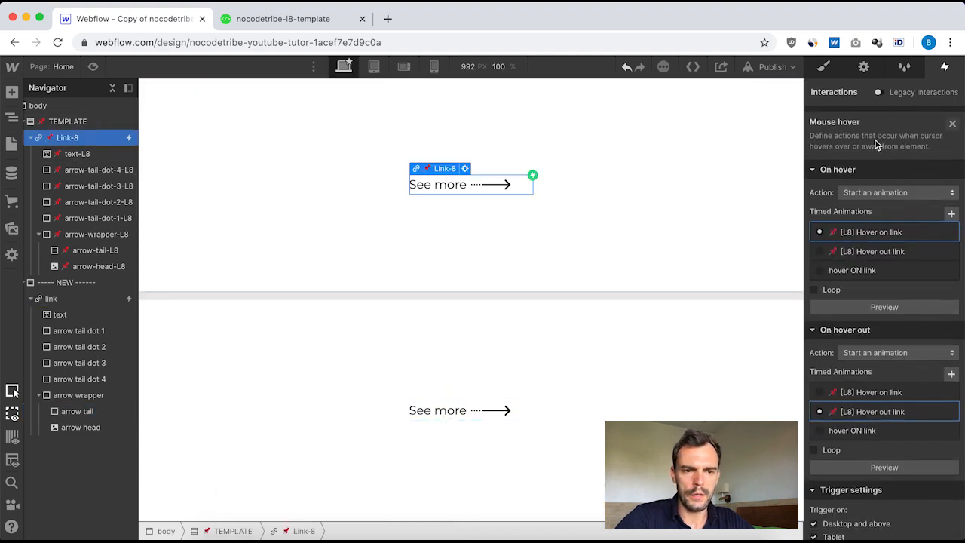
pyautogui.click(842, 223)
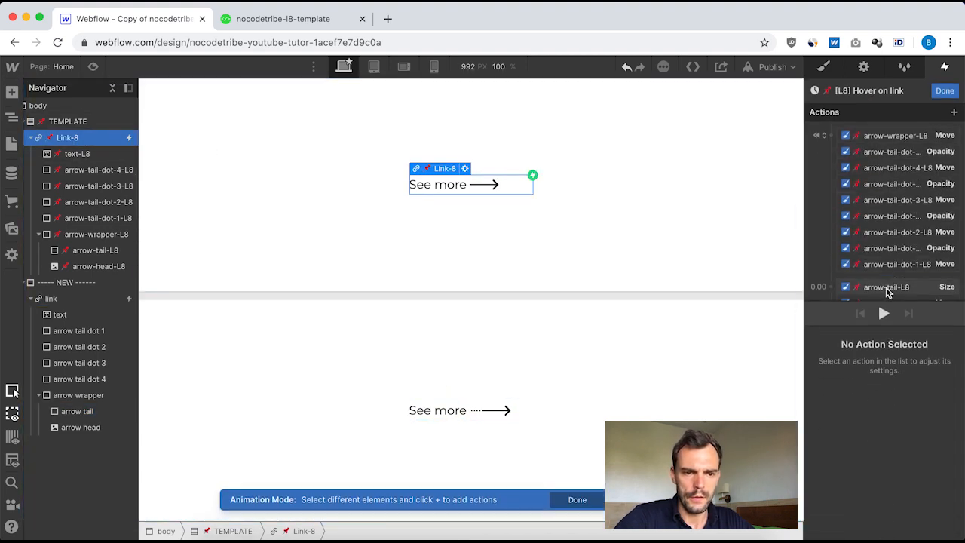
pyautogui.click(886, 288)
pyautogui.scroll(2, 901, 229)
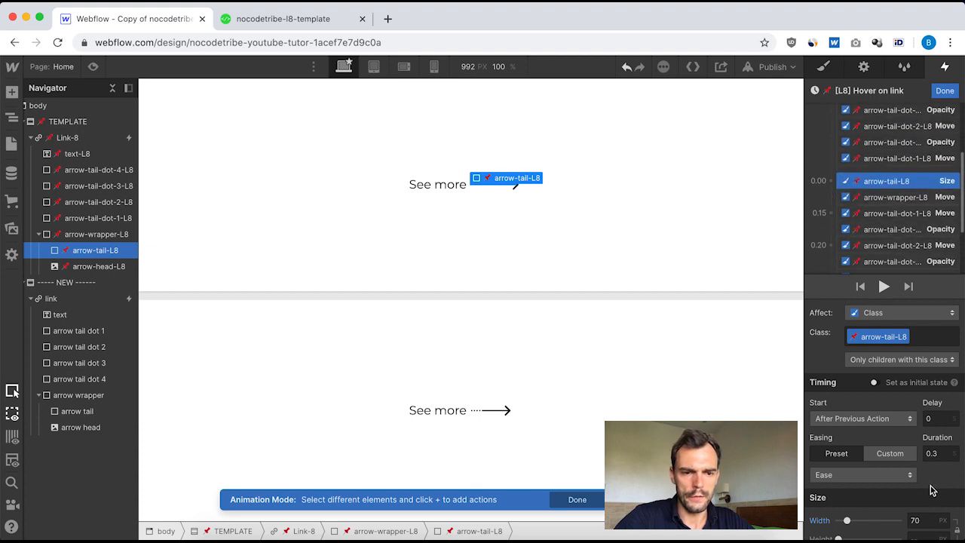
pyautogui.click(896, 198)
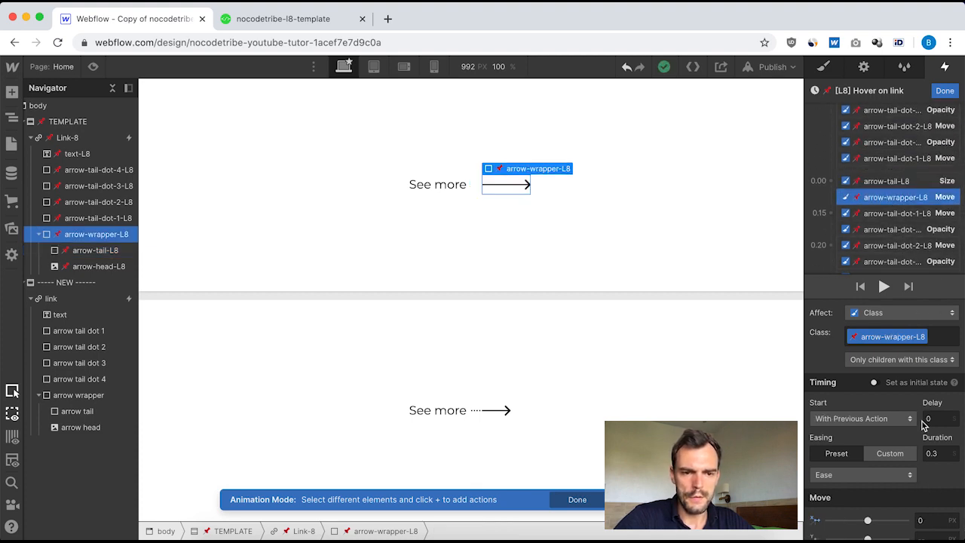
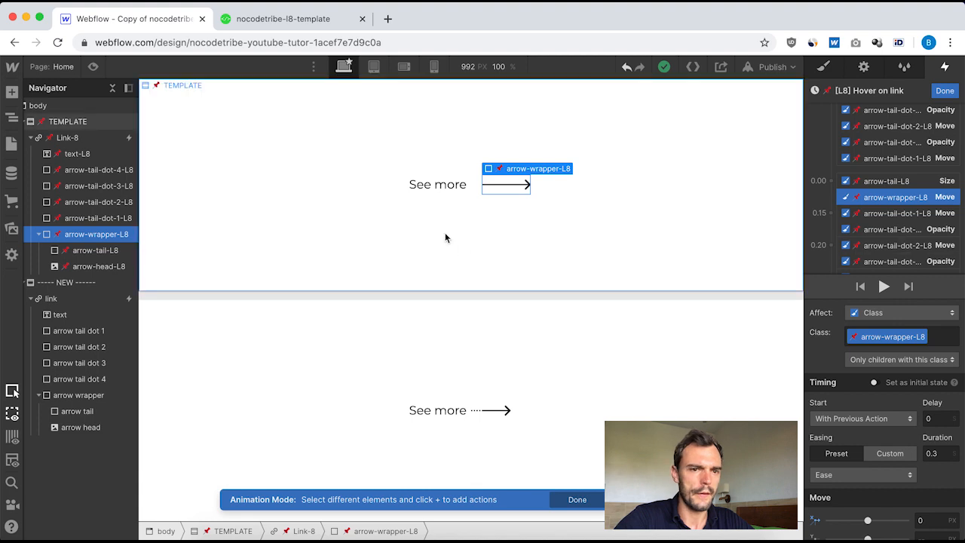
# Close the template animation, open the new link's hover ON link animation, and add a Move action for arrow wrapper alongside the arrow tail Size action.
pyautogui.click(946, 91)
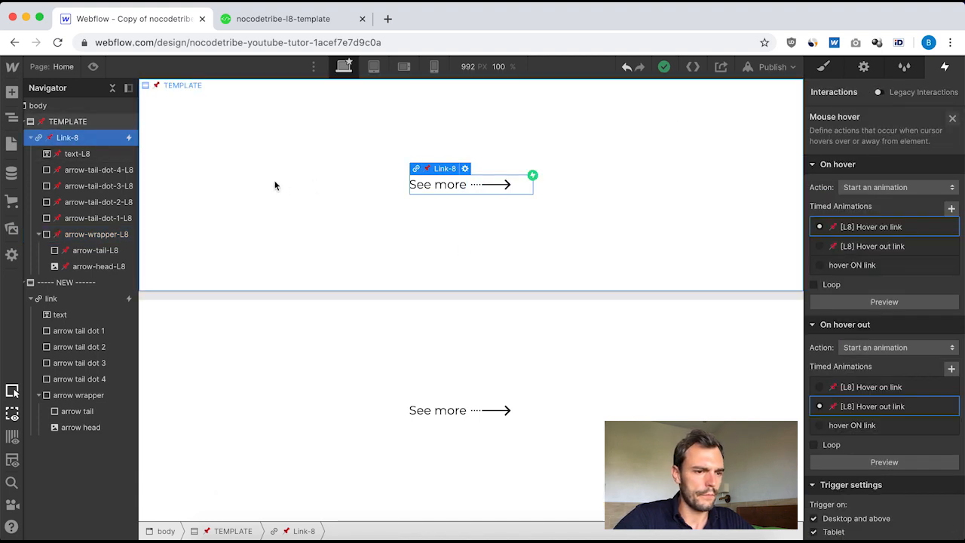
pyautogui.click(73, 304)
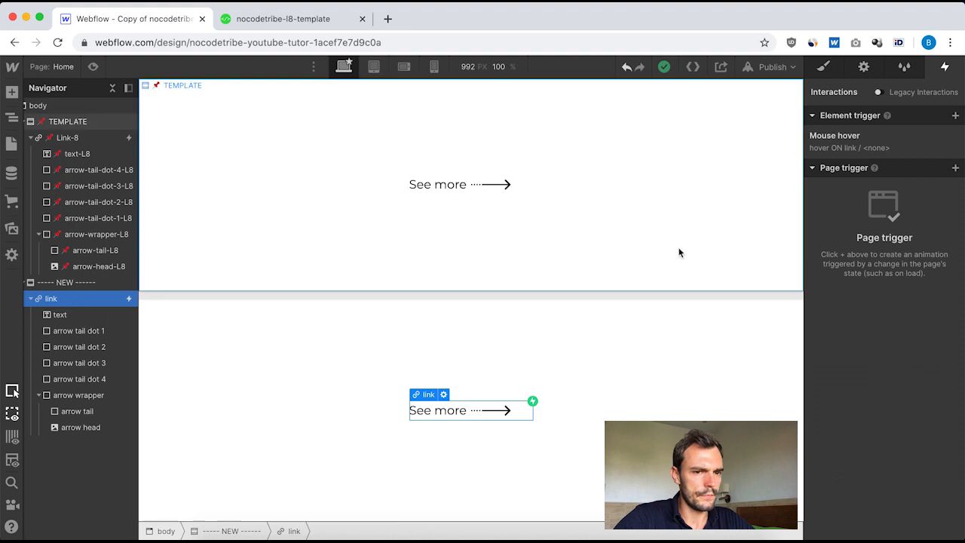
pyautogui.click(862, 144)
pyautogui.click(856, 265)
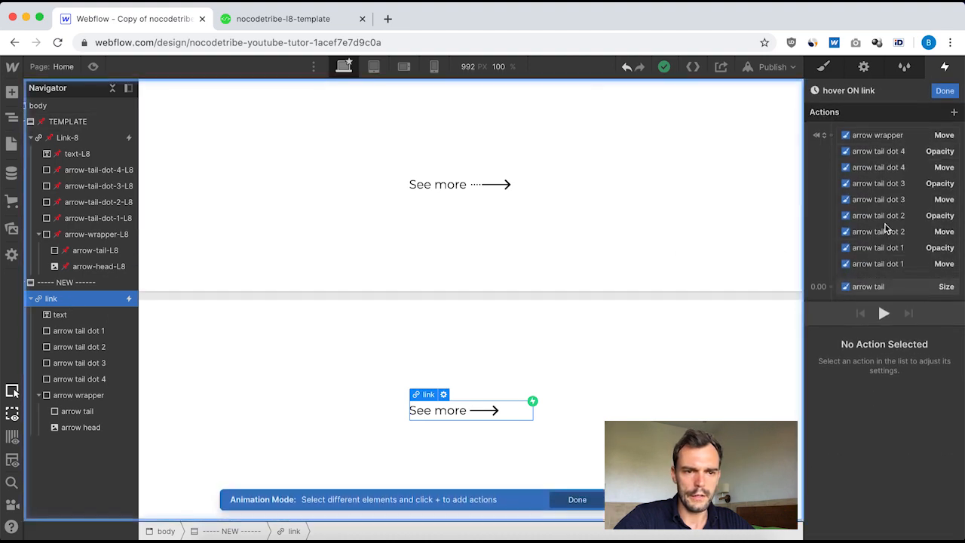
pyautogui.scroll(-1, 886, 227)
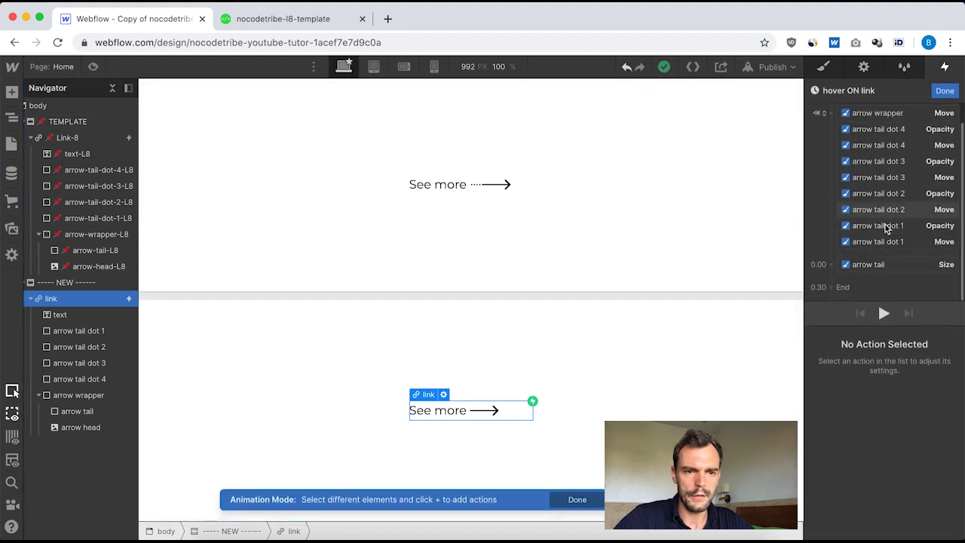
pyautogui.click(79, 396)
pyautogui.click(832, 264)
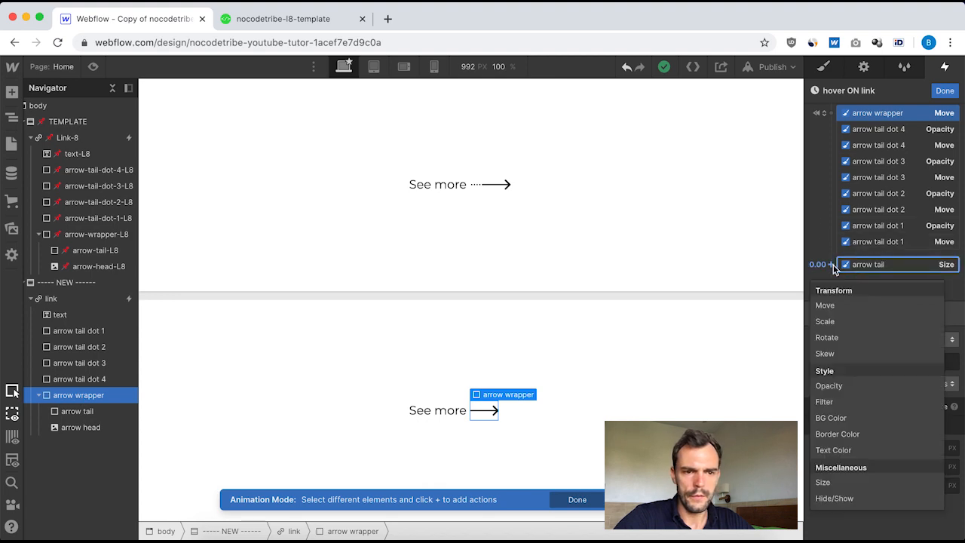
pyautogui.click(838, 303)
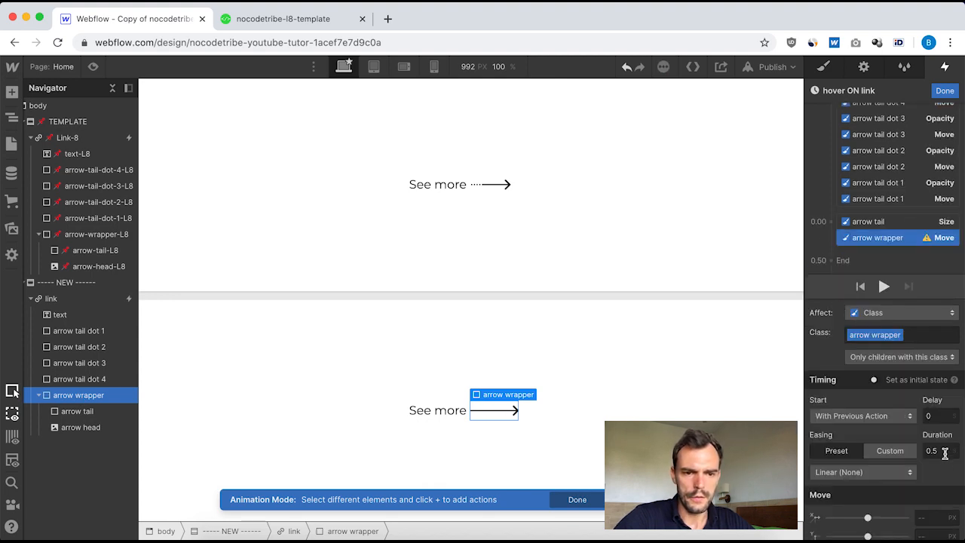
# Set the arrow wrapper Move action to 0.3 s duration, 0 px on X and Ease easing, and finish editing the animation.
pyautogui.click(929, 519)
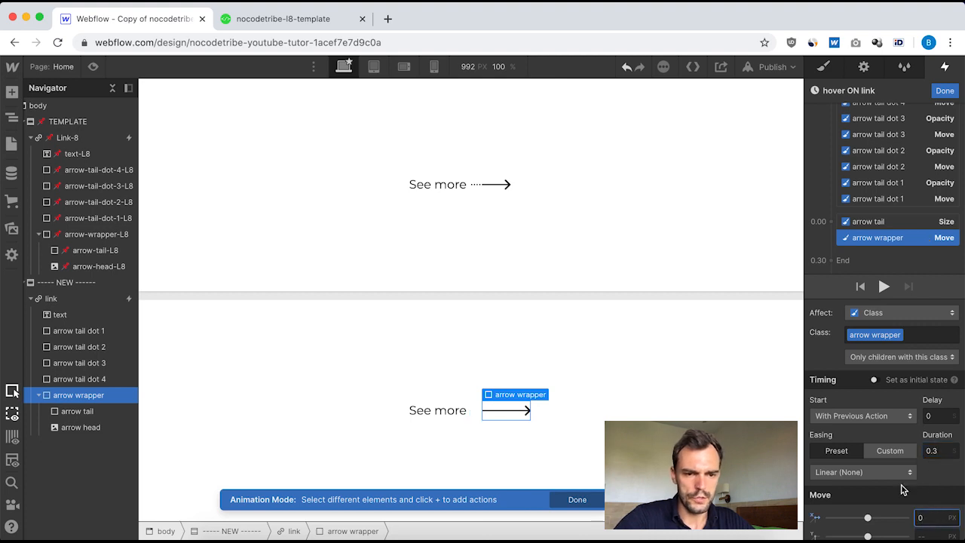
pyautogui.click(845, 472)
pyautogui.click(836, 95)
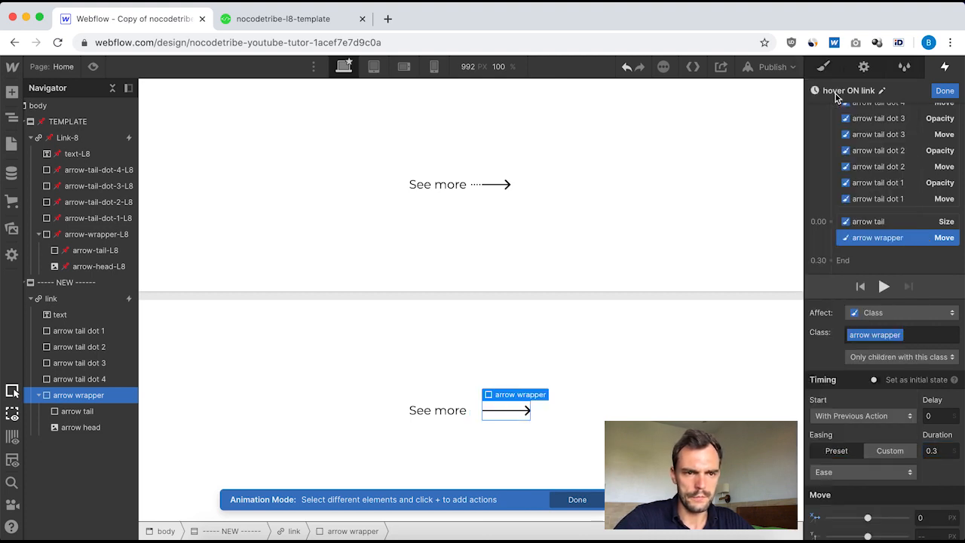
pyautogui.click(945, 90)
# Open the template Link-8's [L8] Hover on link animation and examine its arrow-wrapper-L8 and arrow-tail-dot-1-L8 Move settings and the dots' start times.
pyautogui.click(84, 139)
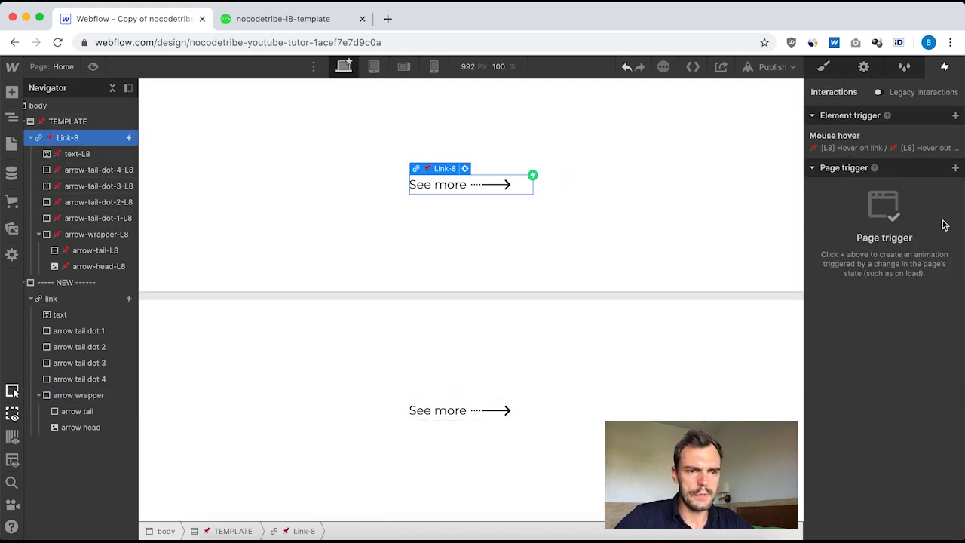
pyautogui.click(895, 148)
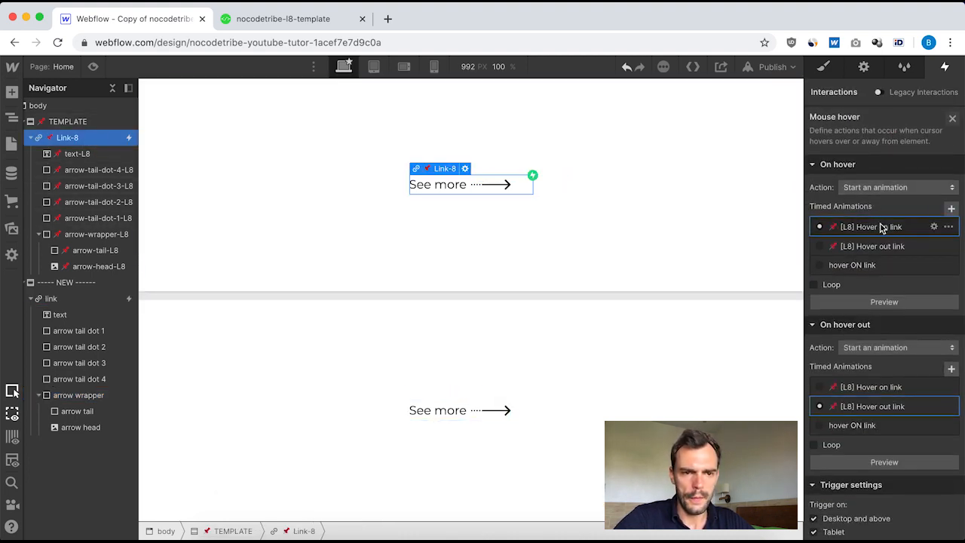
pyautogui.click(881, 224)
pyautogui.scroll(-5, 901, 285)
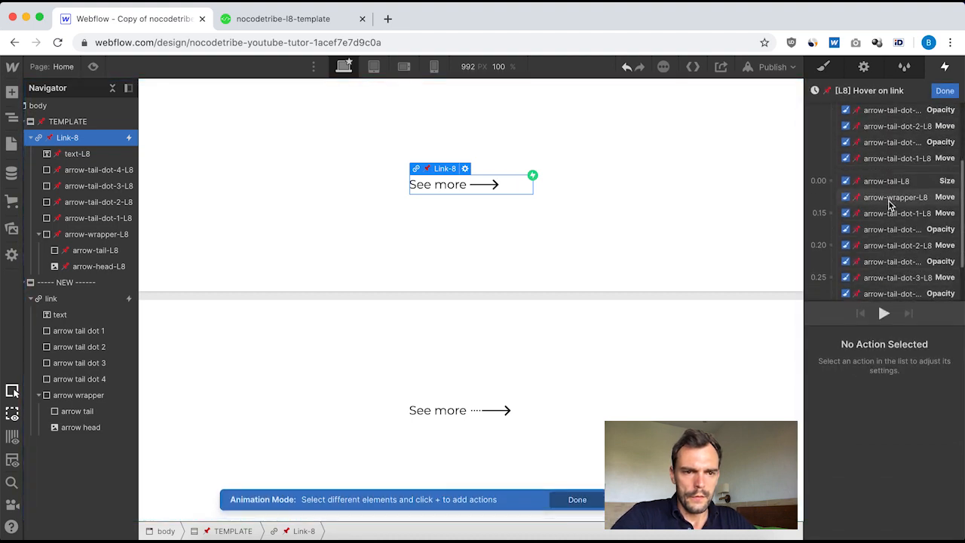
pyautogui.click(890, 198)
pyautogui.scroll(-1, 880, 478)
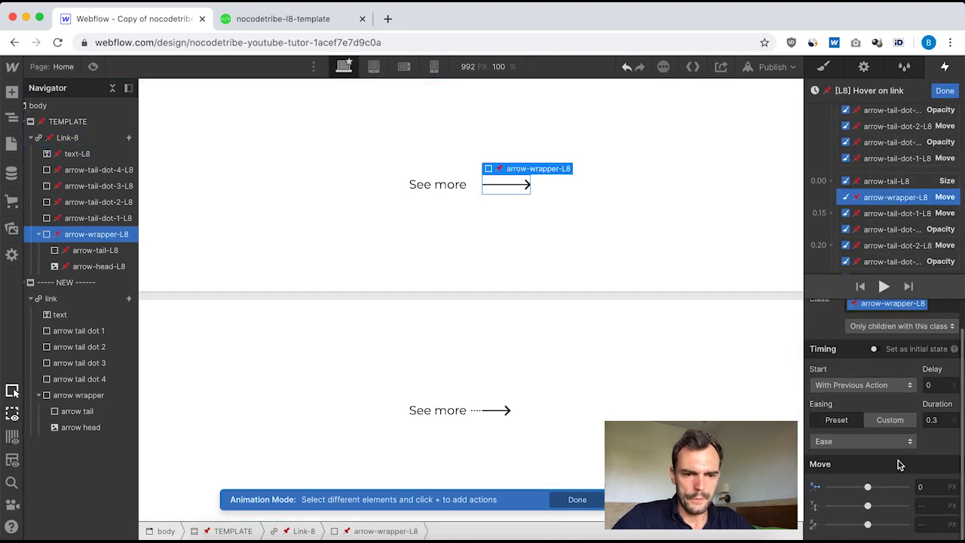
pyautogui.click(902, 213)
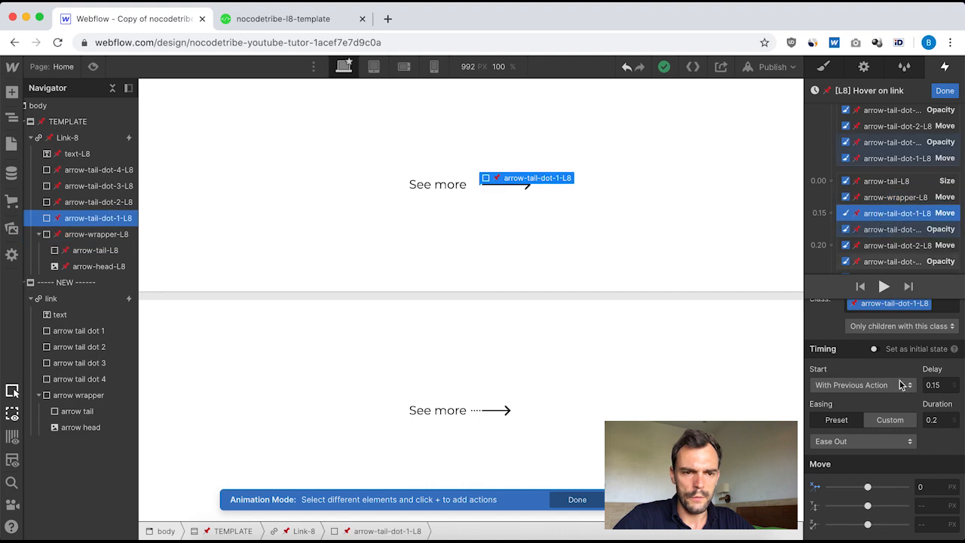
pyautogui.scroll(-3, 905, 226)
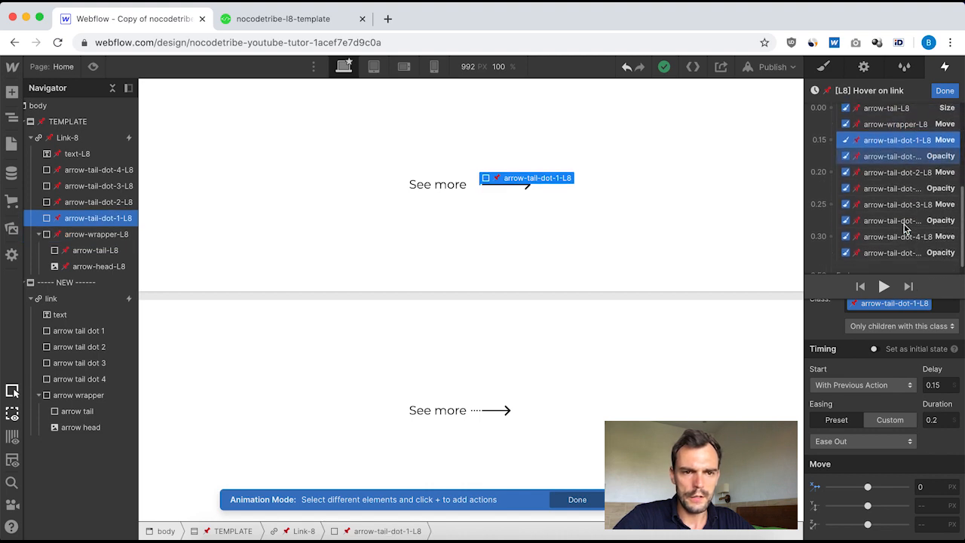
pyautogui.scroll(1, 905, 228)
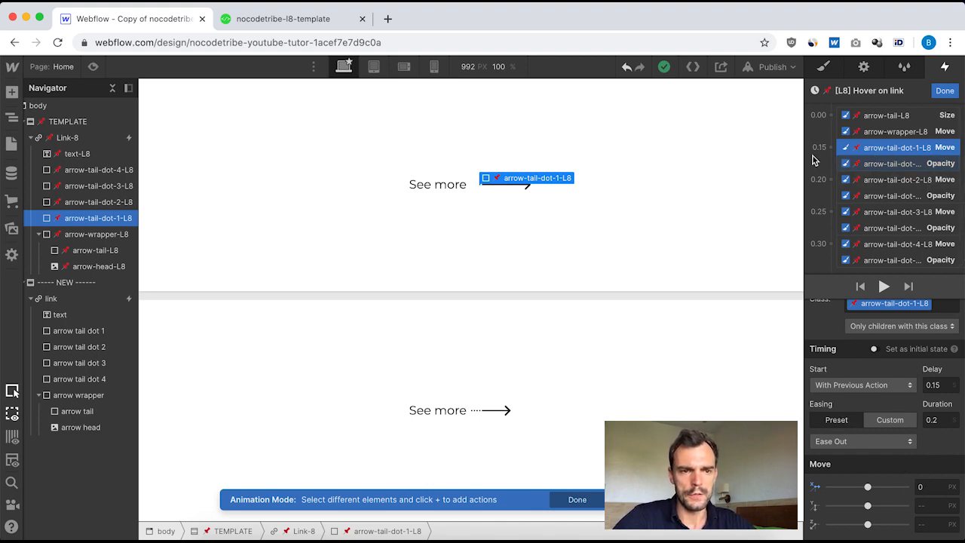
pyautogui.scroll(3, 868, 192)
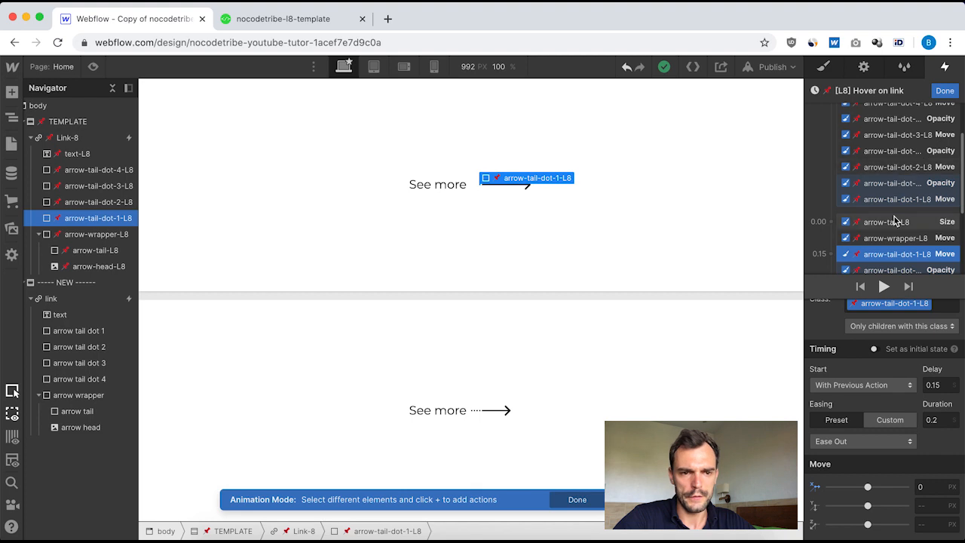
pyautogui.scroll(-2, 896, 219)
pyautogui.scroll(-2, 896, 220)
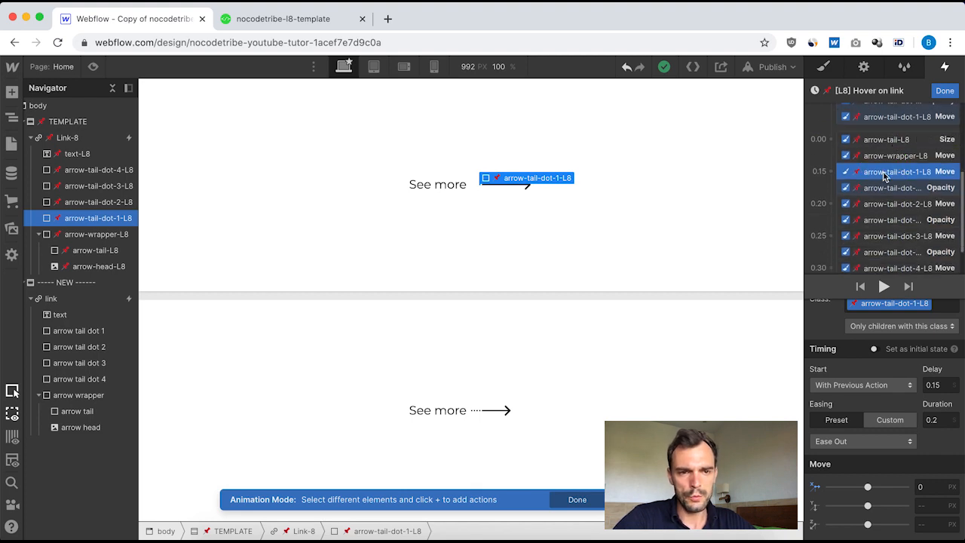
# Compare the Opacity and Move timing of arrow-tail-dot-1-L8 and arrow-tail-dot-2-L8, and close the template animation.
pyautogui.click(886, 188)
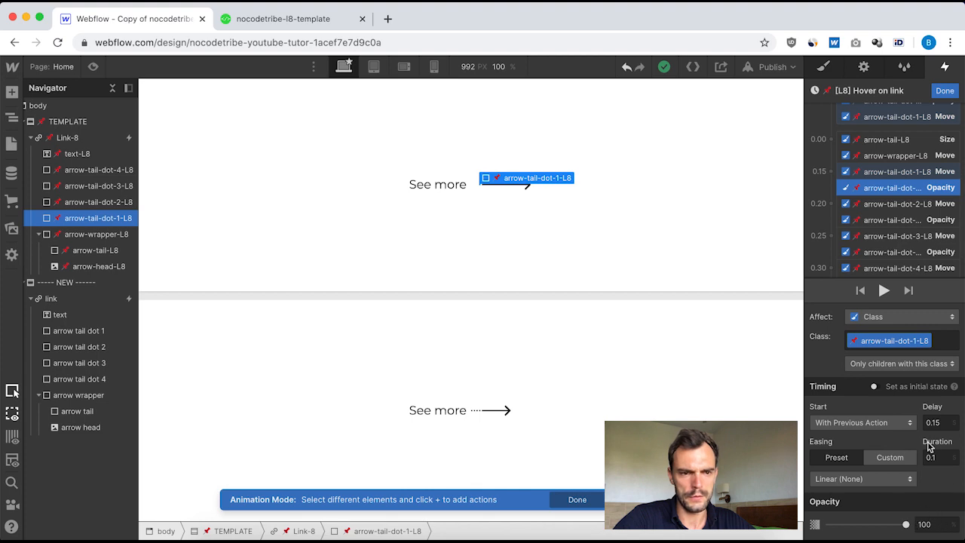
pyautogui.click(884, 204)
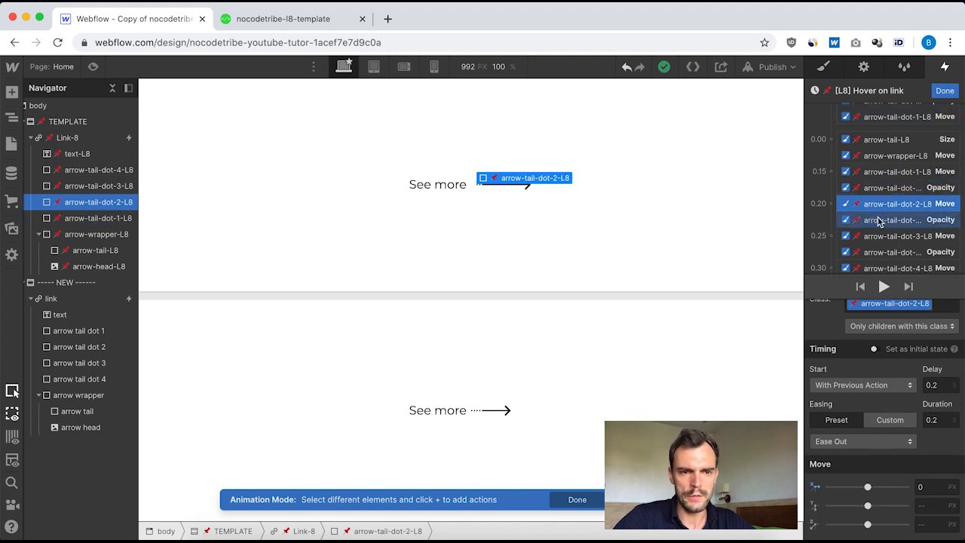
pyautogui.click(877, 221)
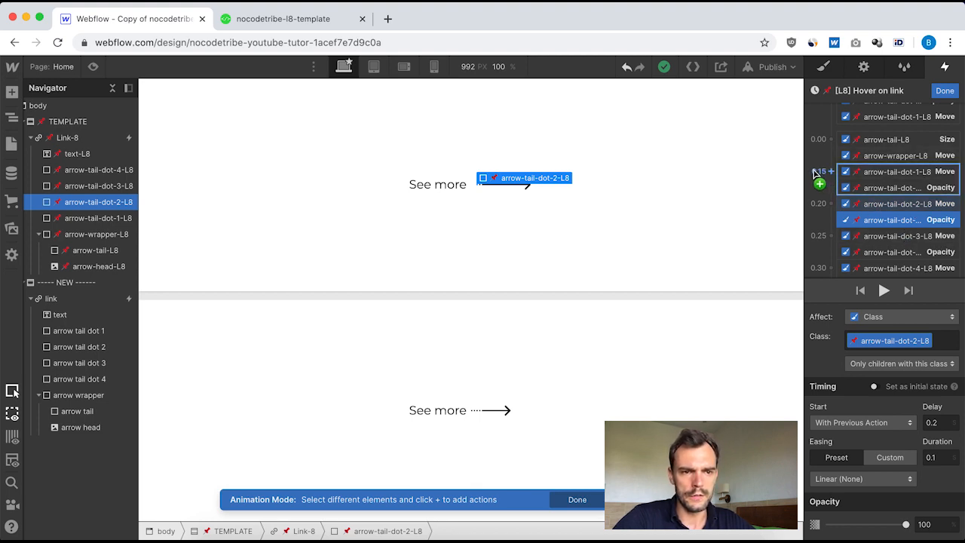
pyautogui.click(883, 171)
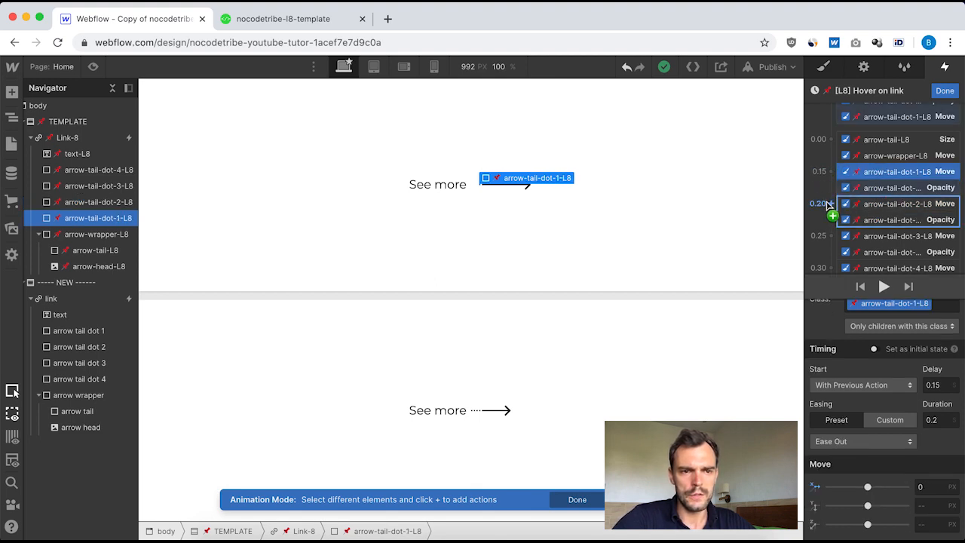
pyautogui.scroll(-1, 842, 254)
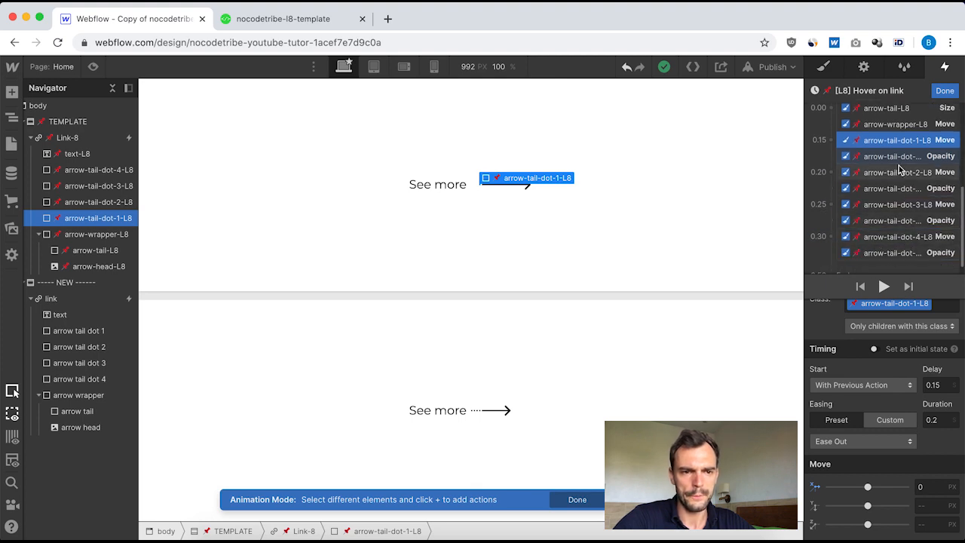
pyautogui.scroll(2, 905, 226)
pyautogui.scroll(-1, 911, 218)
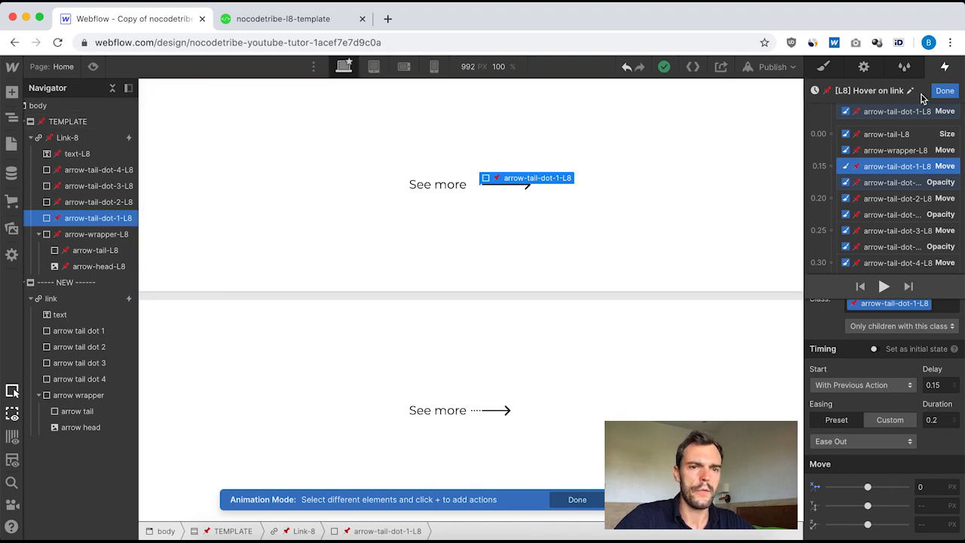
pyautogui.click(945, 90)
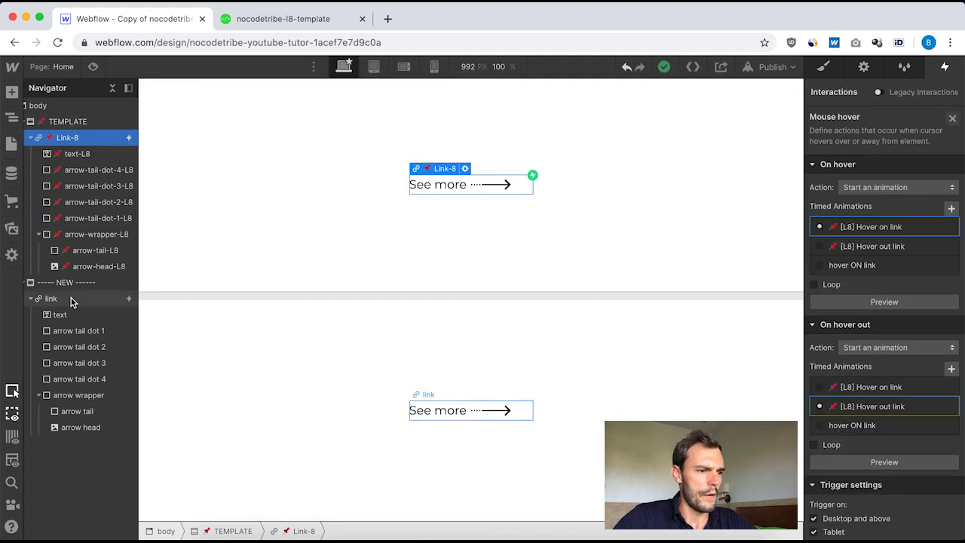
# Open the new link's hover ON link animation and add a Move action for arrow tail dot 1 after the initial-state actions.
pyautogui.click(73, 302)
pyautogui.click(857, 150)
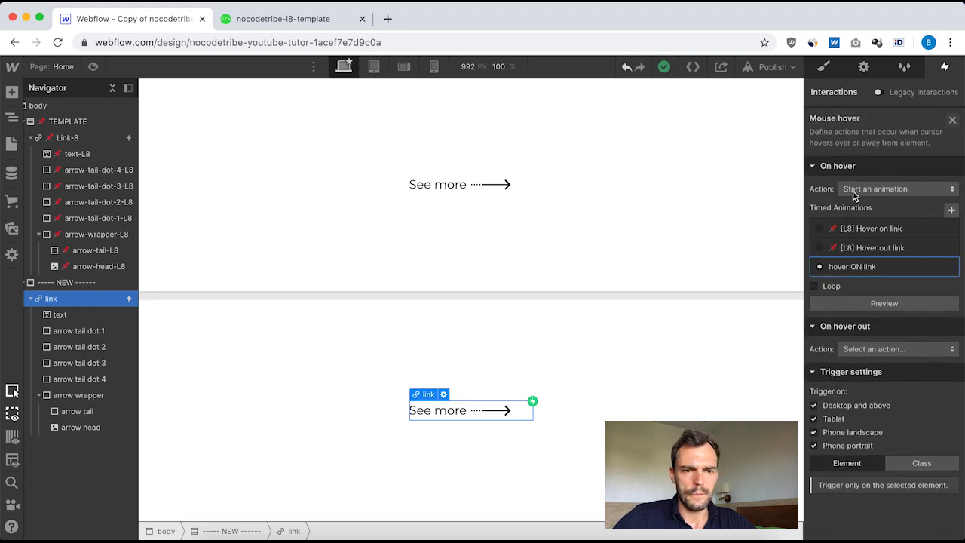
pyautogui.click(860, 267)
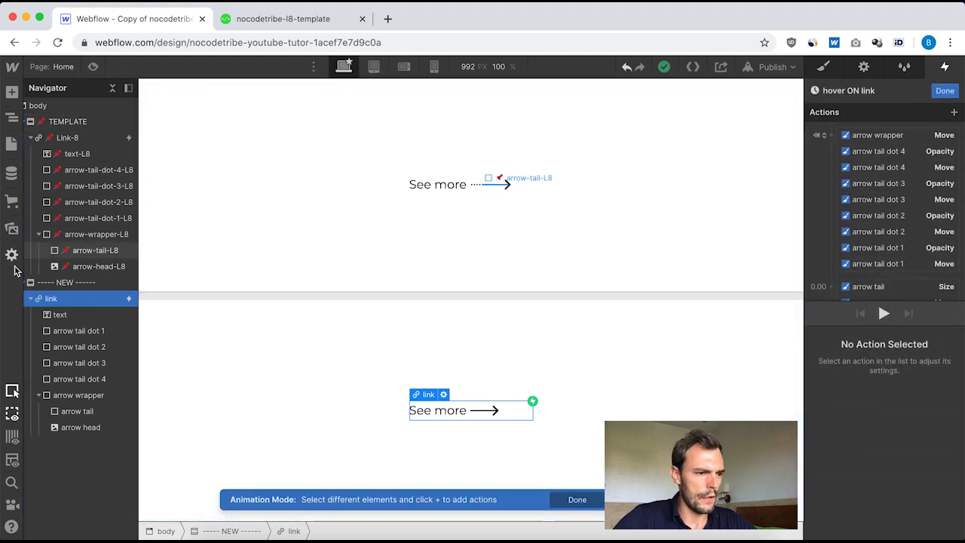
pyautogui.click(79, 332)
pyautogui.scroll(-2, 875, 232)
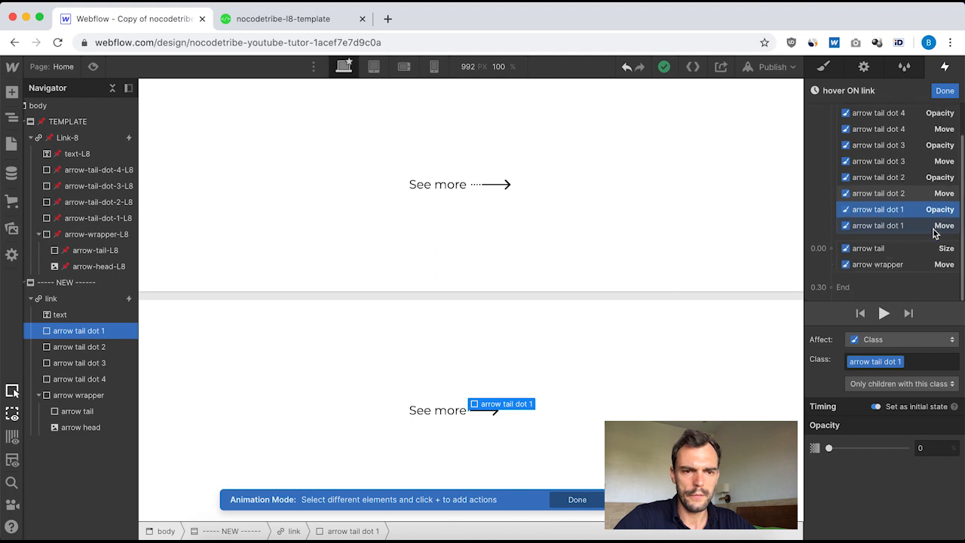
pyautogui.click(830, 248)
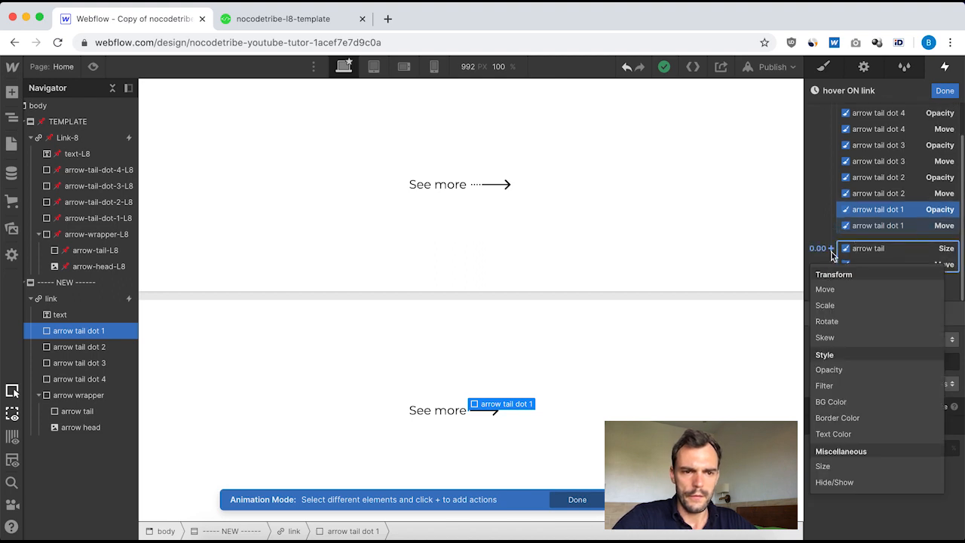
pyautogui.click(825, 290)
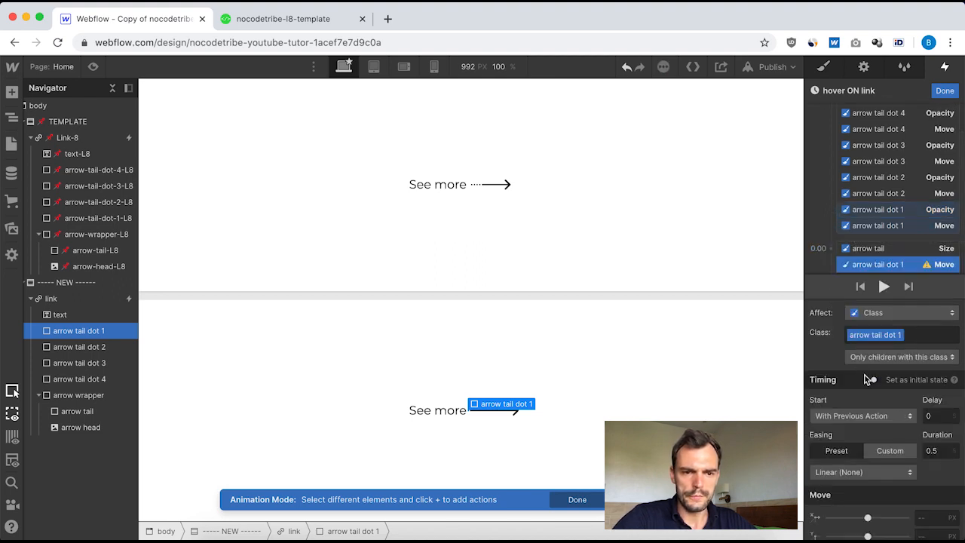
# Set the arrow tail dot 1 Move action to 0.15 s delay, 0.2 s duration, Ease Out easing and 0 px on X.
pyautogui.click(942, 416)
pyautogui.write('.15')
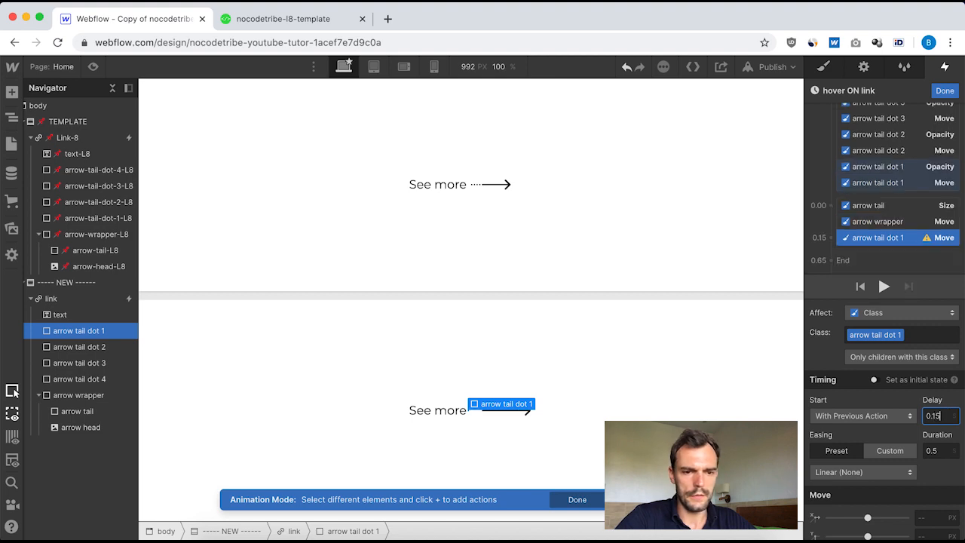
pyautogui.click(943, 451)
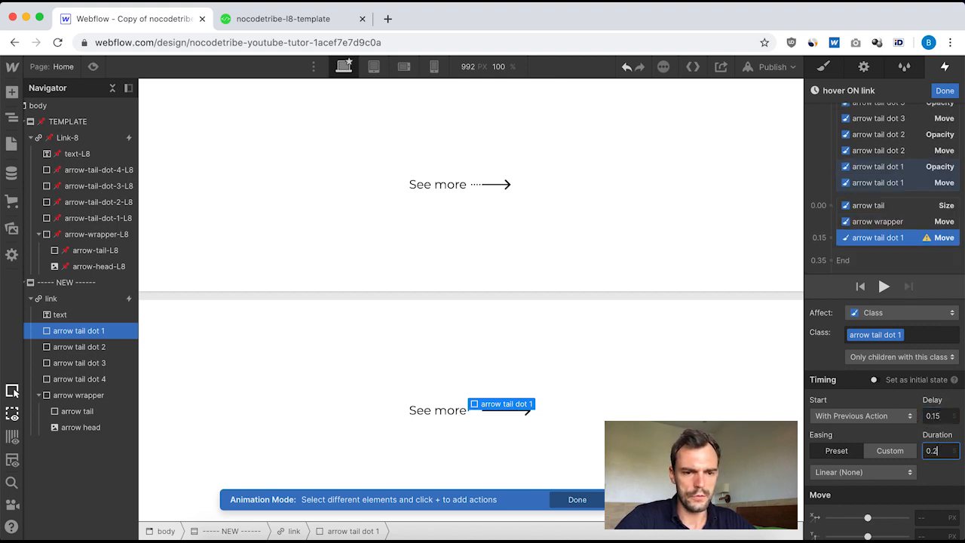
pyautogui.scroll(-1, 909, 465)
pyautogui.click(909, 448)
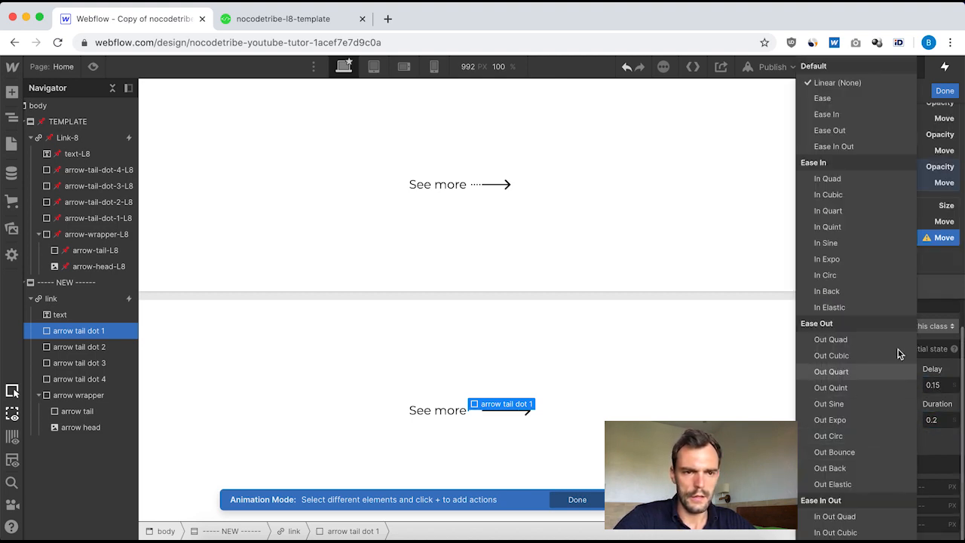
pyautogui.click(861, 130)
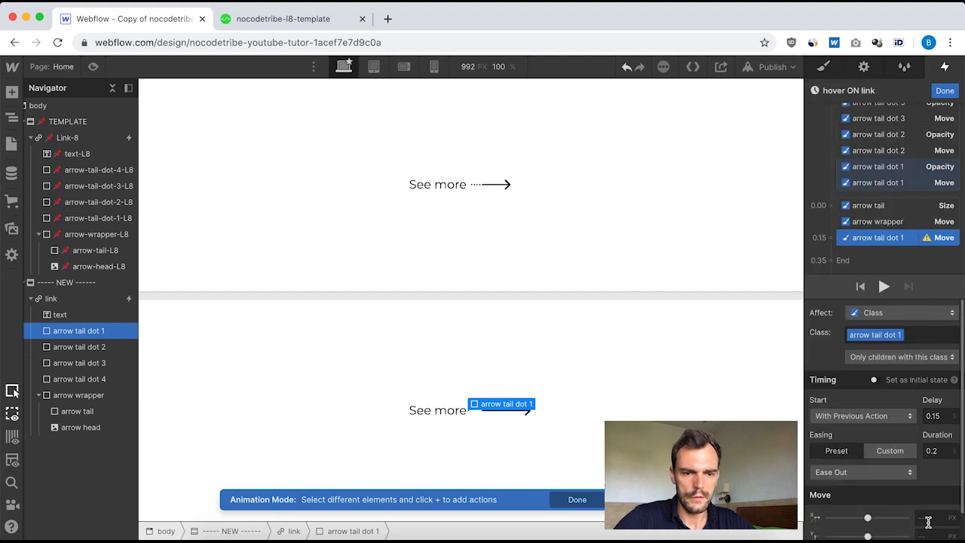
pyautogui.write('0')
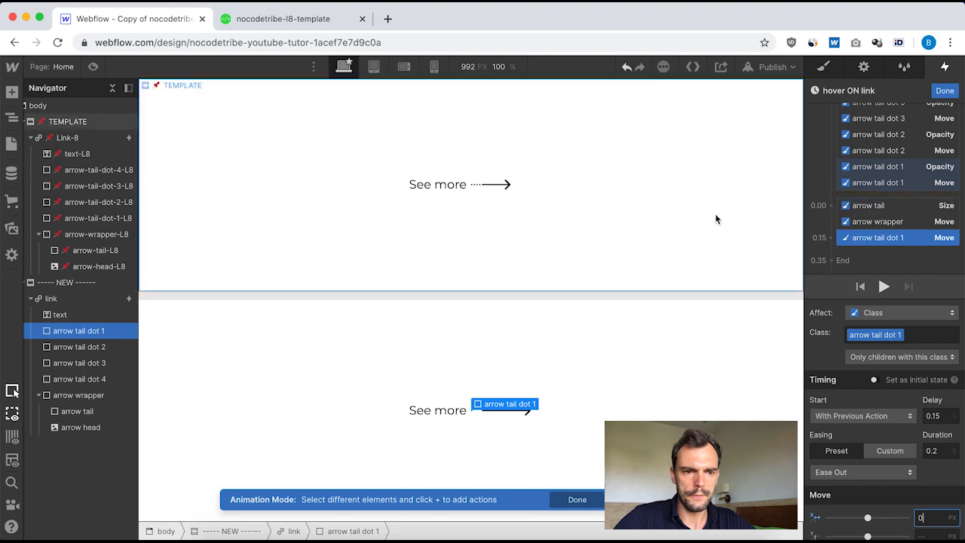
# Add a 100% Opacity action for arrow tail dot 1 at 0.15 s with 0.1 s duration, and close the animation.
pyautogui.click(835, 243)
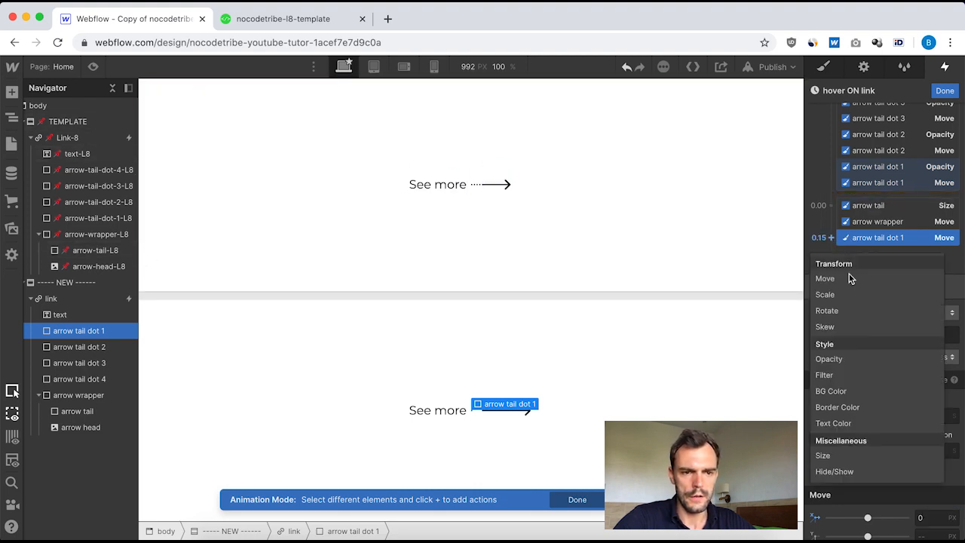
pyautogui.click(847, 359)
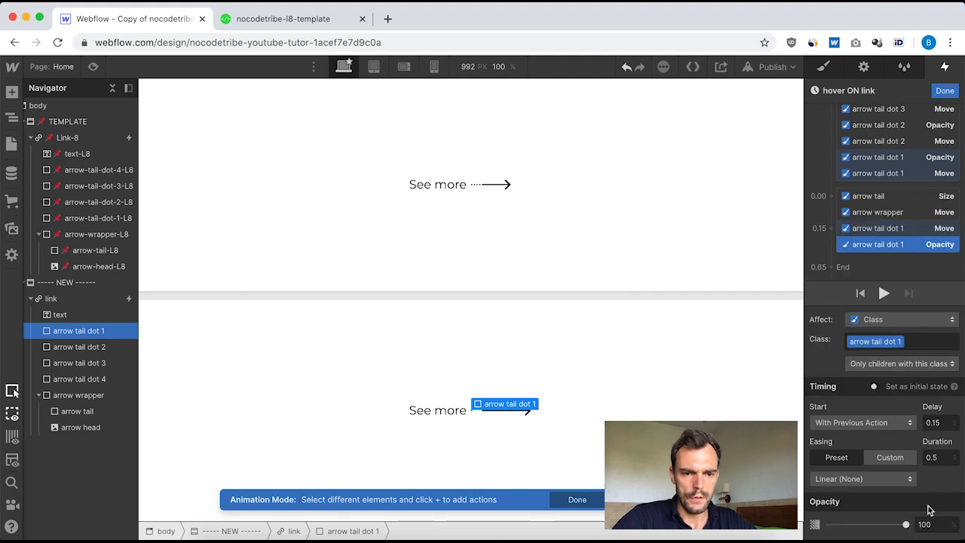
pyautogui.click(939, 458)
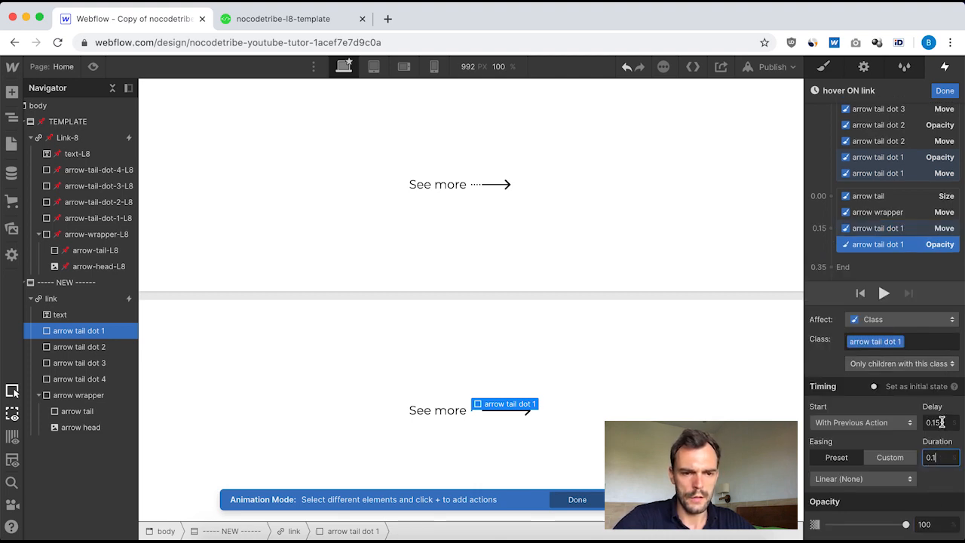
pyautogui.click(945, 92)
# Open the template Link-8's [L8] Hover on link animation and examine the Move and Opacity timing of its tail dots, then close it.
pyautogui.click(90, 141)
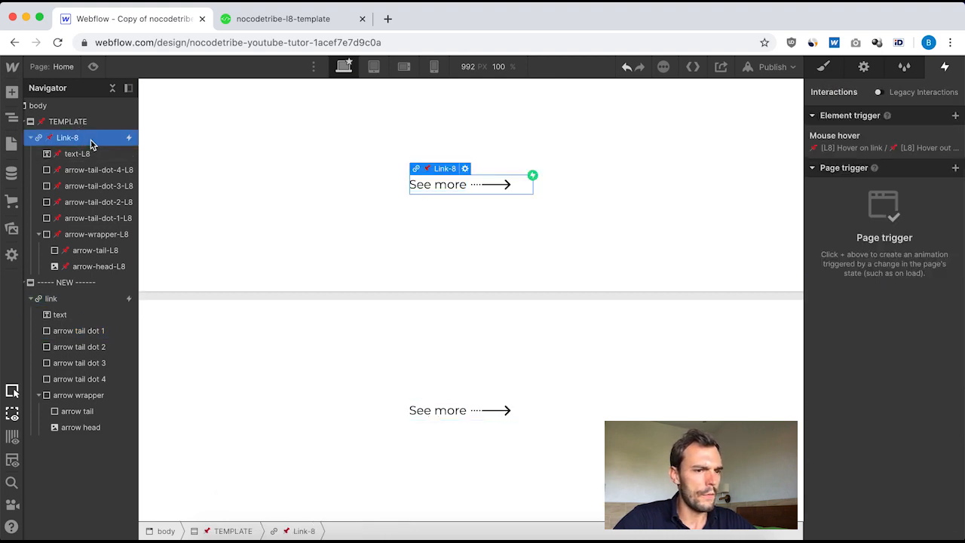
pyautogui.click(875, 143)
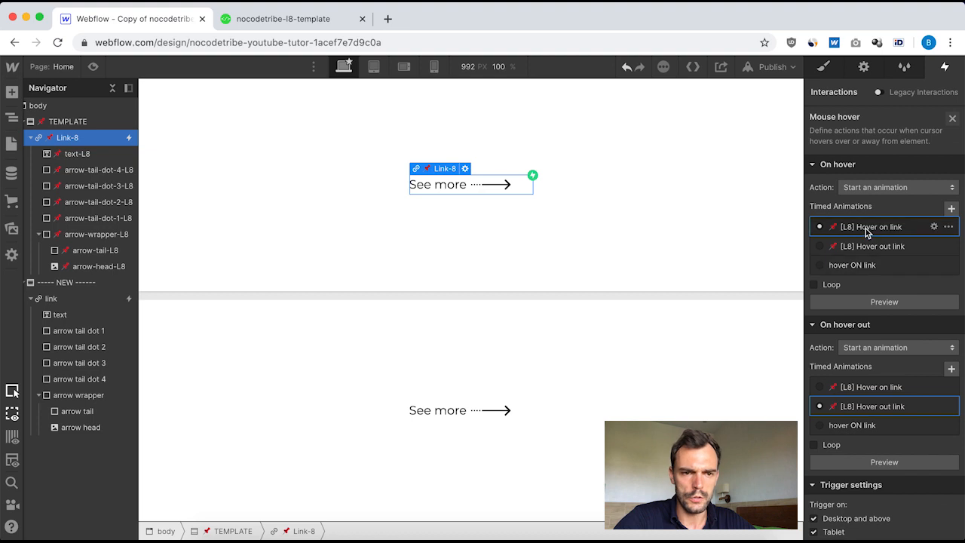
pyautogui.click(866, 229)
pyautogui.scroll(-5, 868, 253)
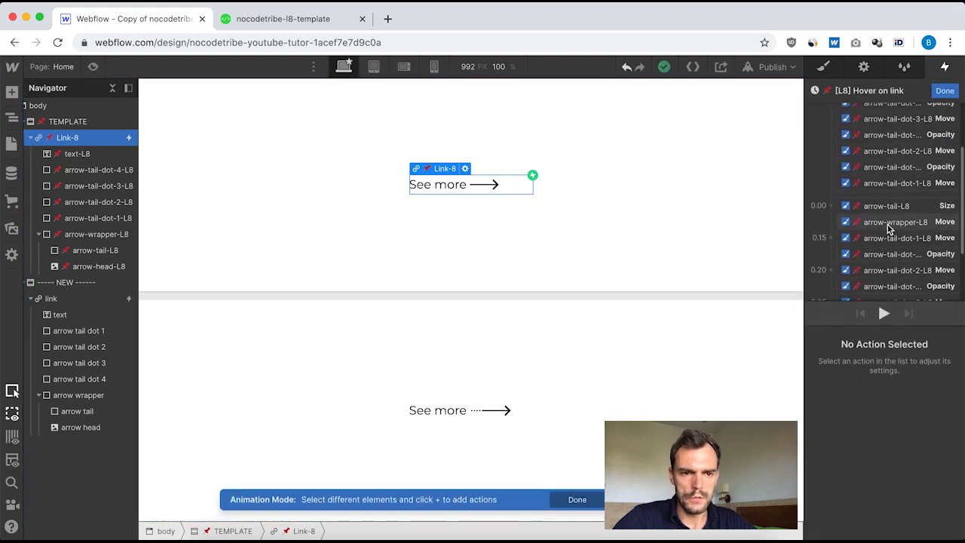
pyautogui.click(879, 239)
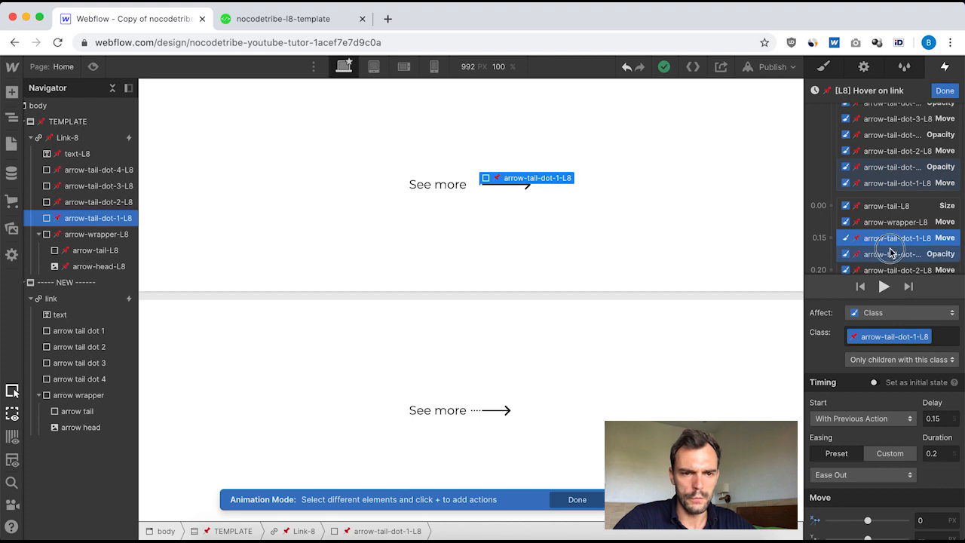
pyautogui.click(891, 254)
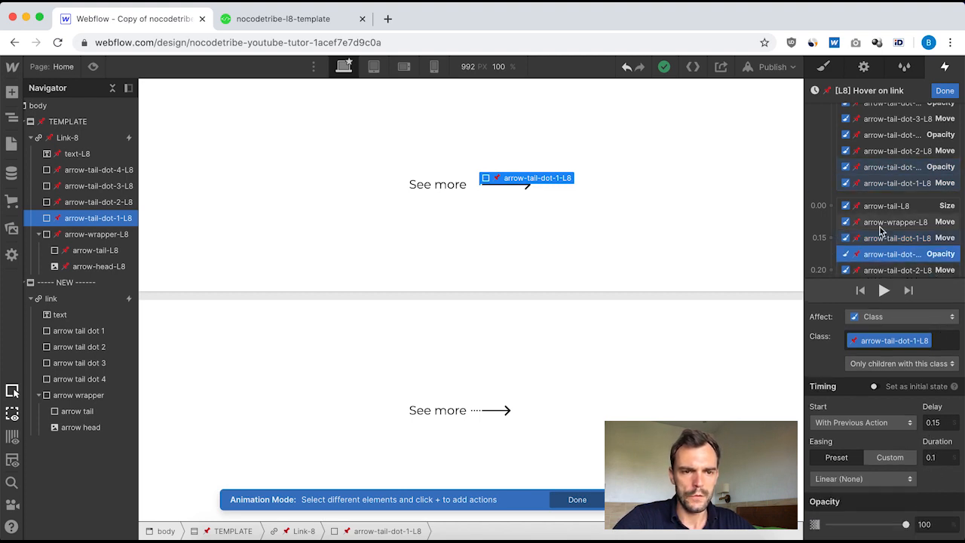
pyautogui.scroll(-2, 871, 223)
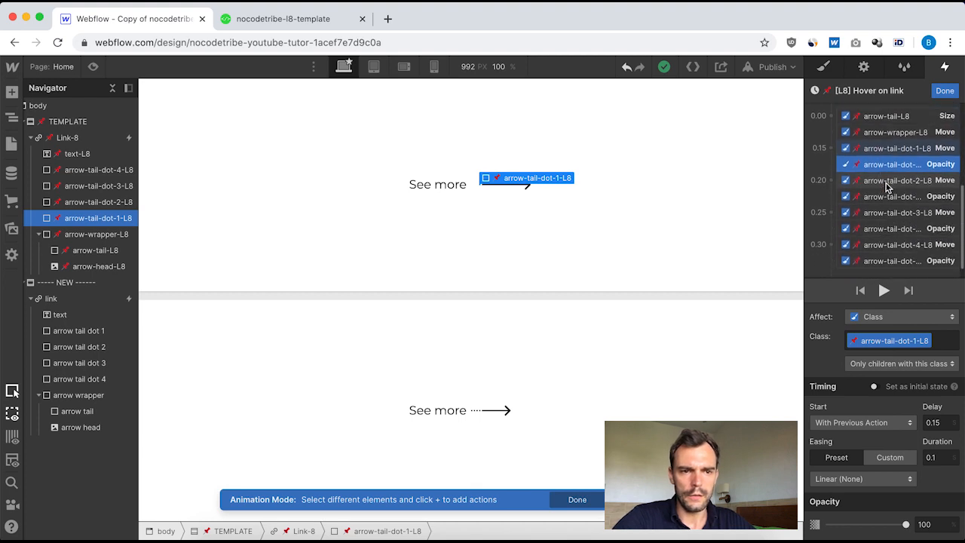
pyautogui.scroll(-1, 875, 177)
pyautogui.moveTo(885, 240); pyautogui.dragTo(826, 237)
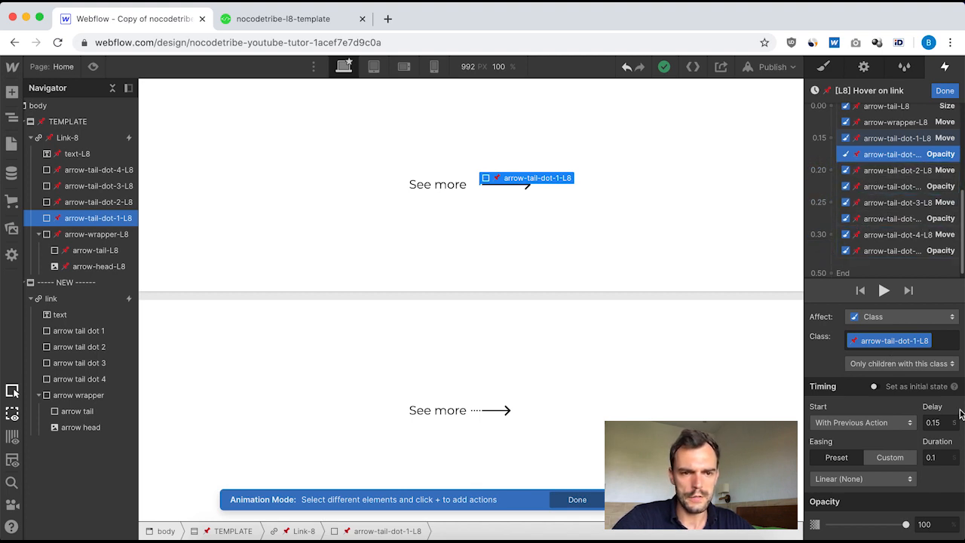
pyautogui.click(896, 174)
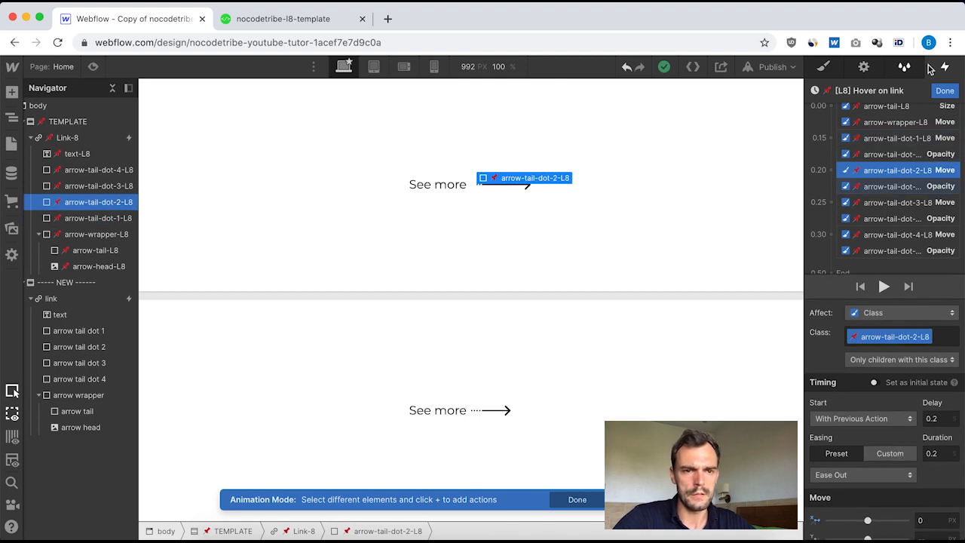
pyautogui.click(946, 91)
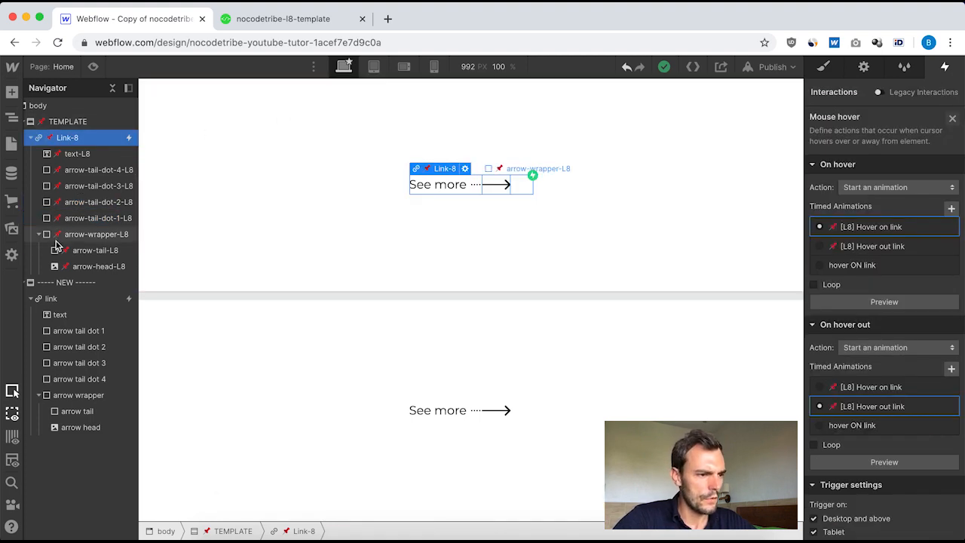
# Open the new link's hover ON link animation and add a Move action for arrow tail dot 2 at the 0.15 s mark.
pyautogui.click(68, 302)
pyautogui.click(834, 138)
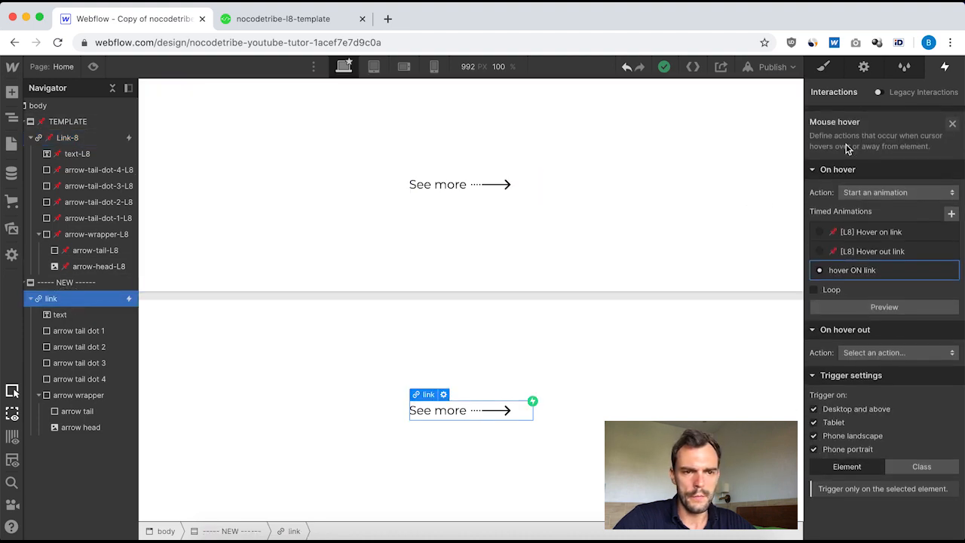
pyautogui.click(858, 266)
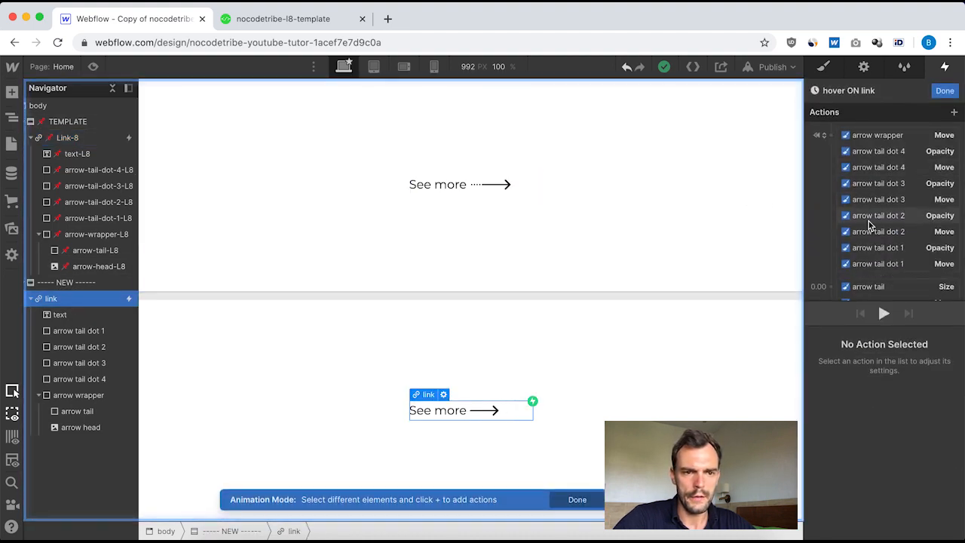
pyautogui.scroll(-3, 869, 221)
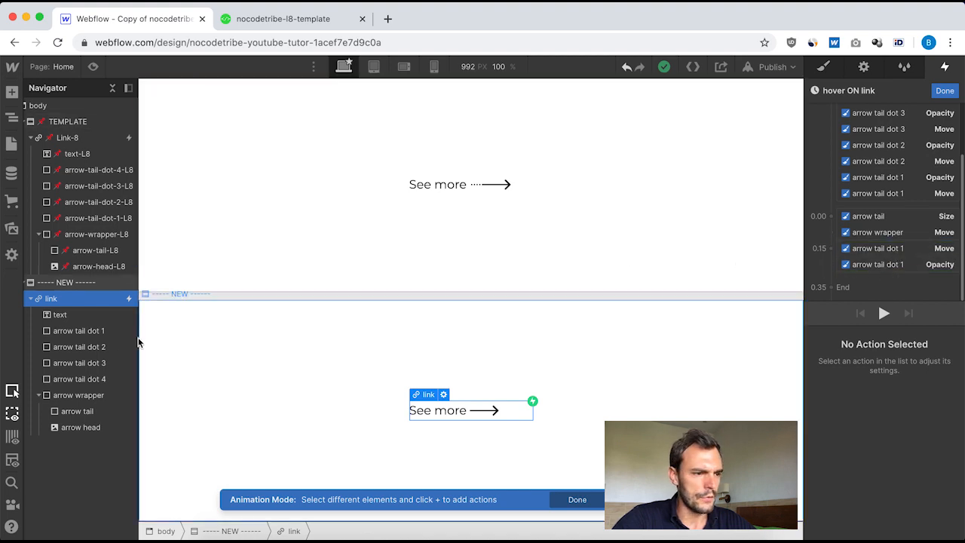
pyautogui.click(83, 347)
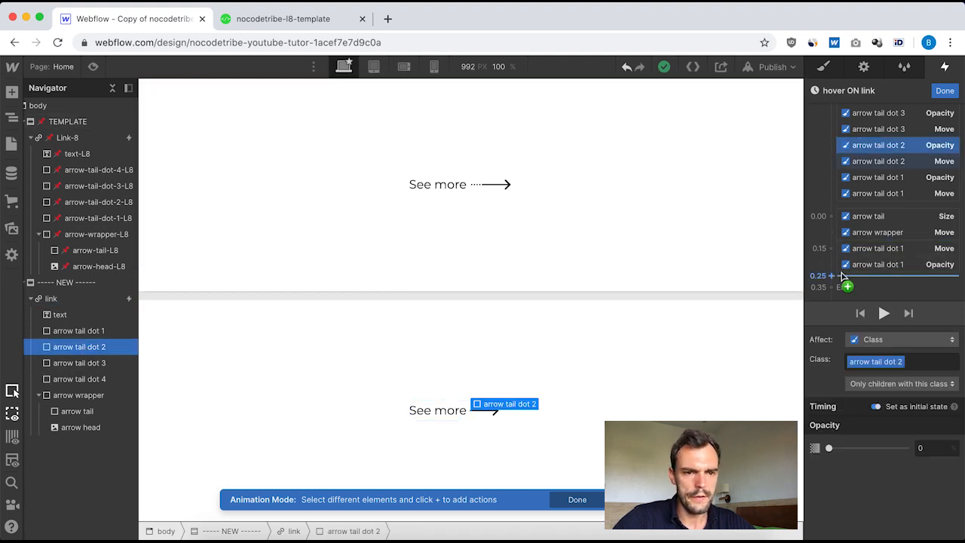
pyautogui.click(831, 250)
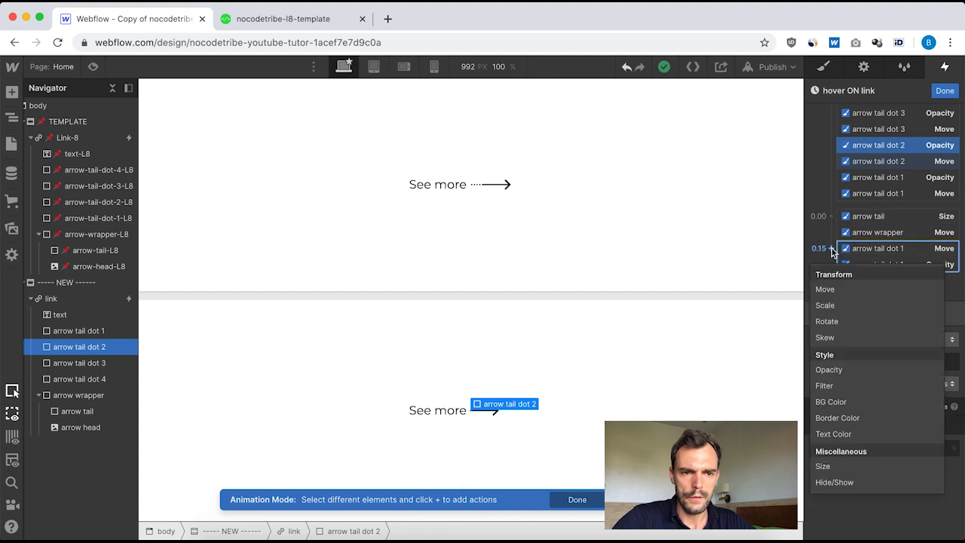
pyautogui.click(826, 290)
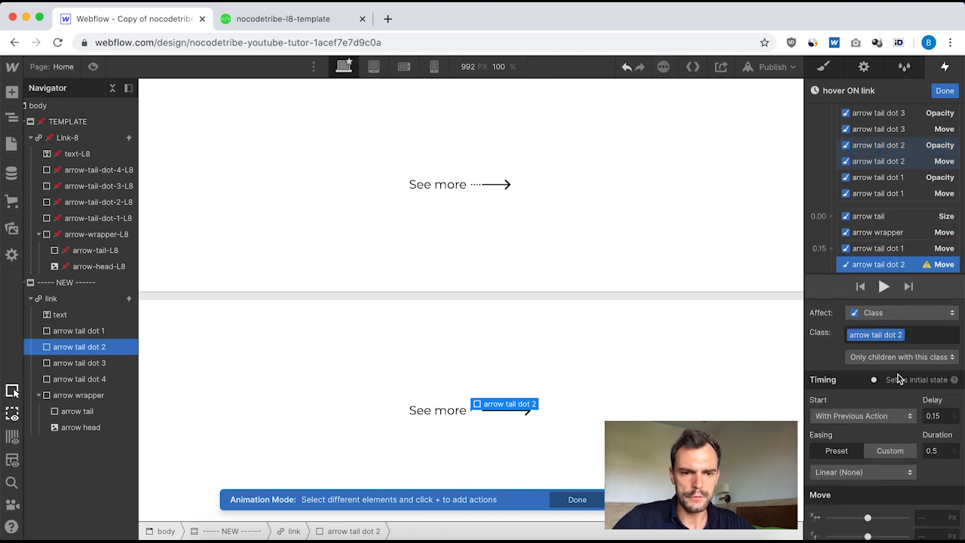
# Set the arrow tail dot 2 Move action to 0.2 s delay, 0.2 s duration, Ease Out easing and 0 px on X.
pyautogui.click(942, 416)
pyautogui.press('BackSpace')
pyautogui.press('BackSpace')
pyautogui.write('2')
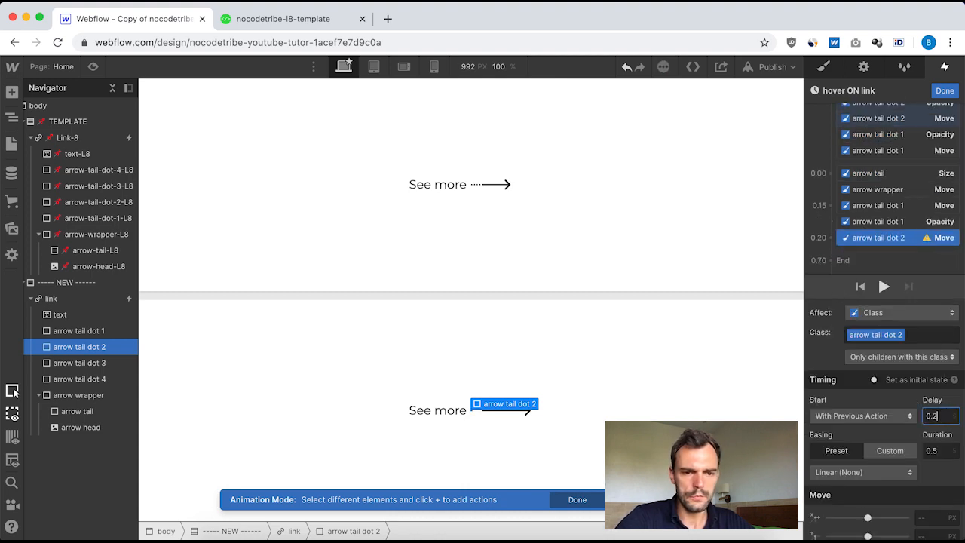
pyautogui.click(945, 445)
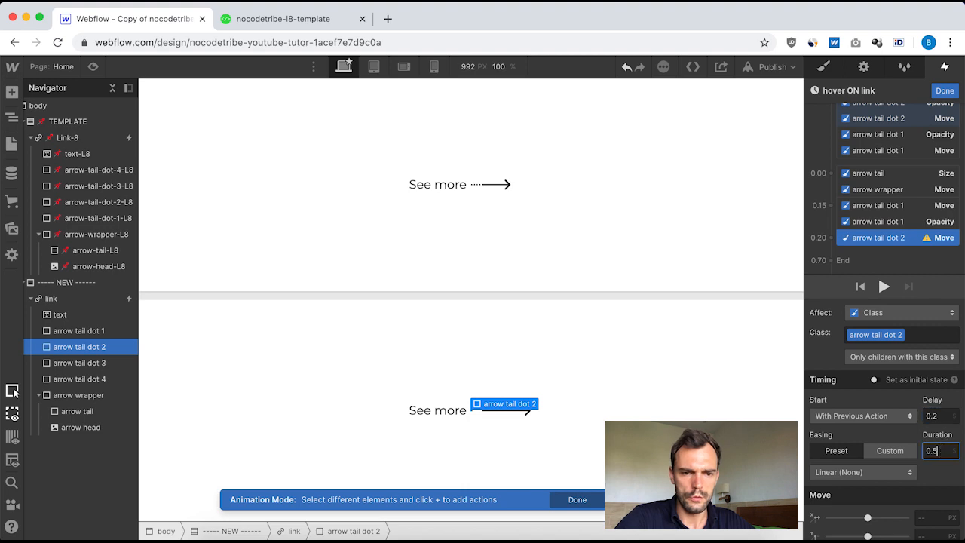
pyautogui.click(892, 470)
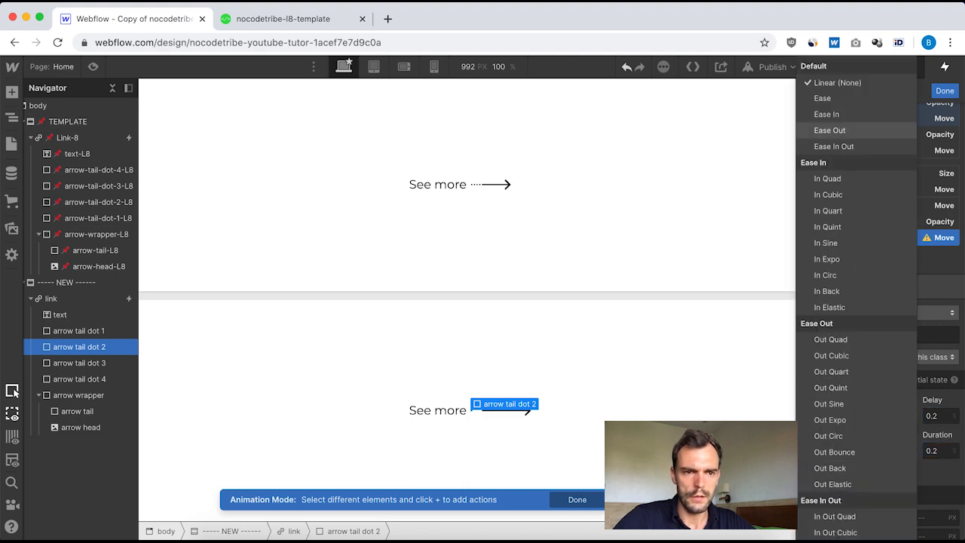
pyautogui.click(848, 130)
pyautogui.click(930, 519)
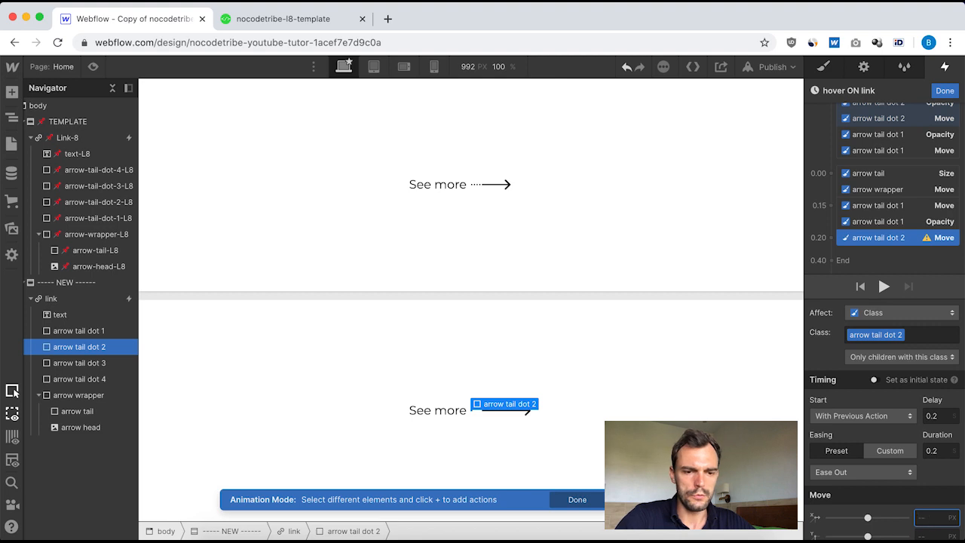
pyautogui.write('0')
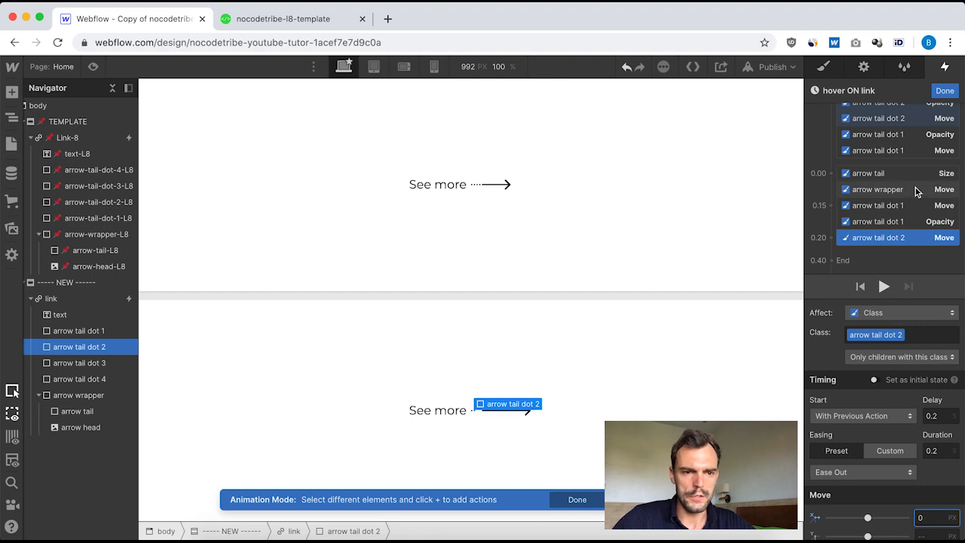
# Add a 100% Opacity action for arrow tail dot 2 at 0.2 s with 0.1 s duration.
pyautogui.click(832, 238)
pyautogui.click(844, 359)
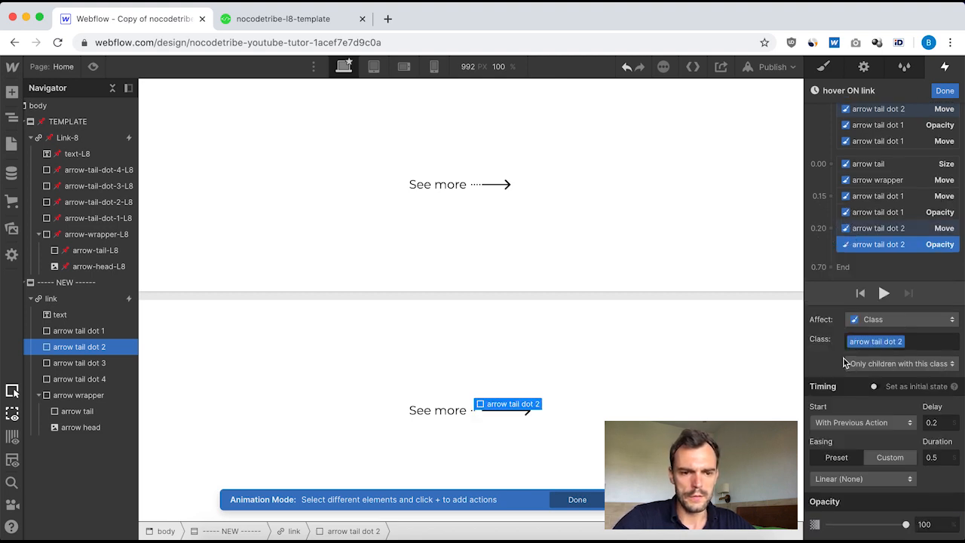
pyautogui.click(943, 457)
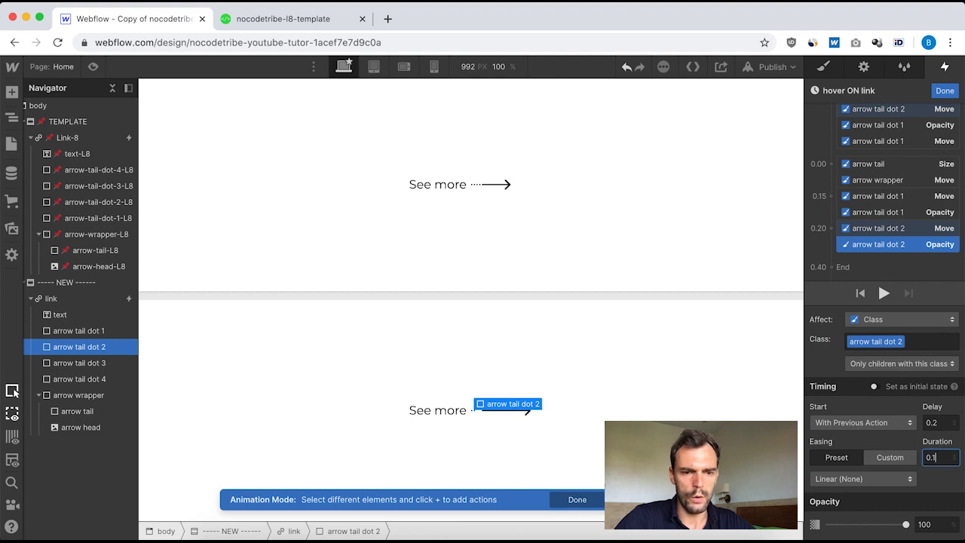
pyautogui.click(939, 524)
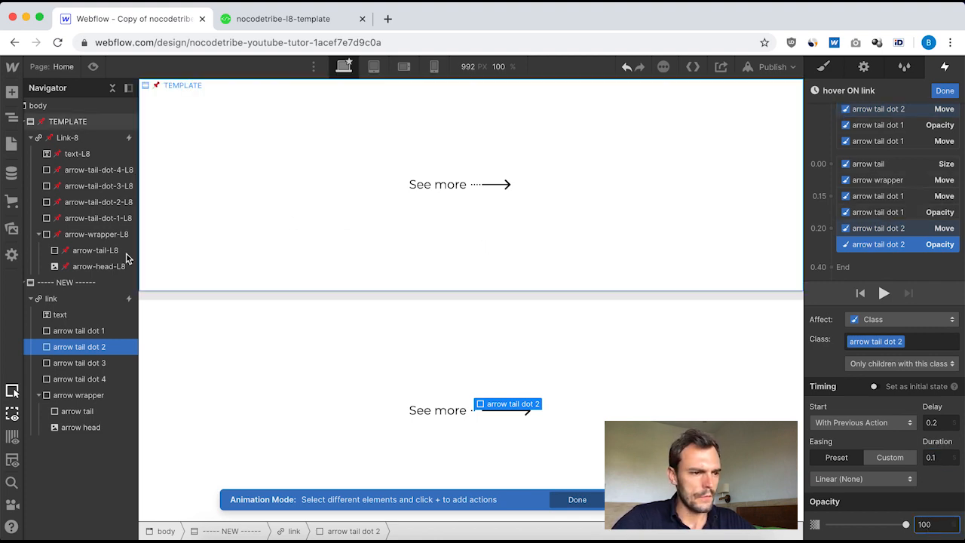
# Add a Move action for arrow tail dot 3 with 0.25 s delay, 0.2 s duration, Ease Out easing and 0 px on X.
pyautogui.click(95, 364)
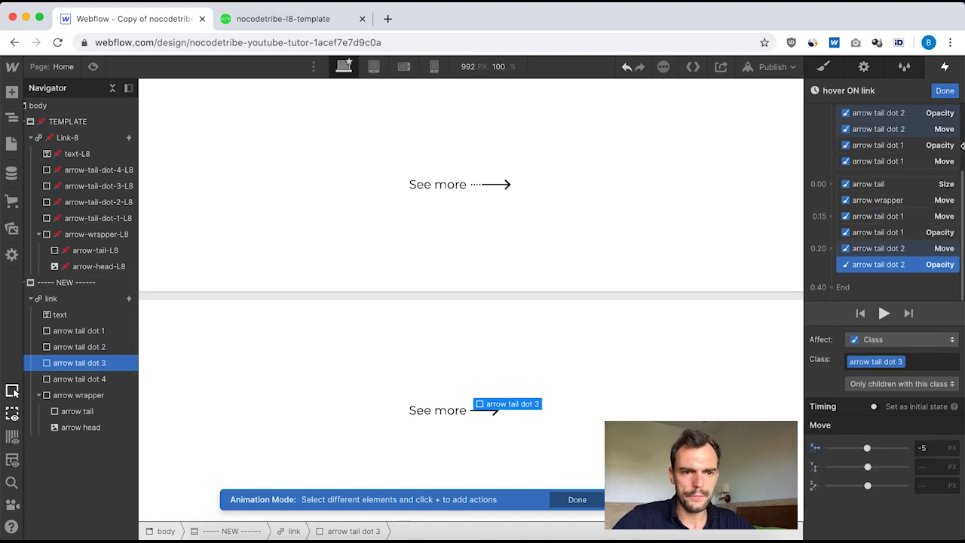
pyautogui.click(831, 248)
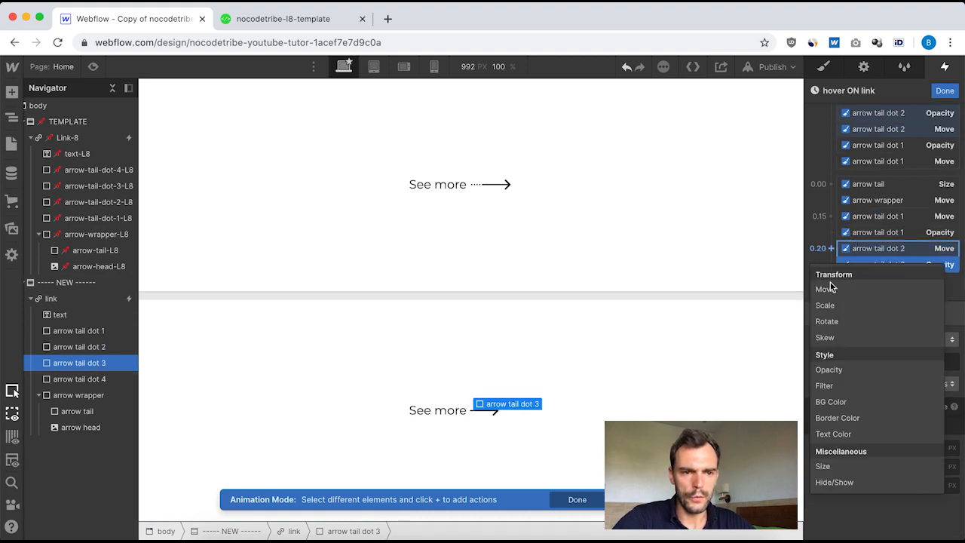
pyautogui.click(834, 291)
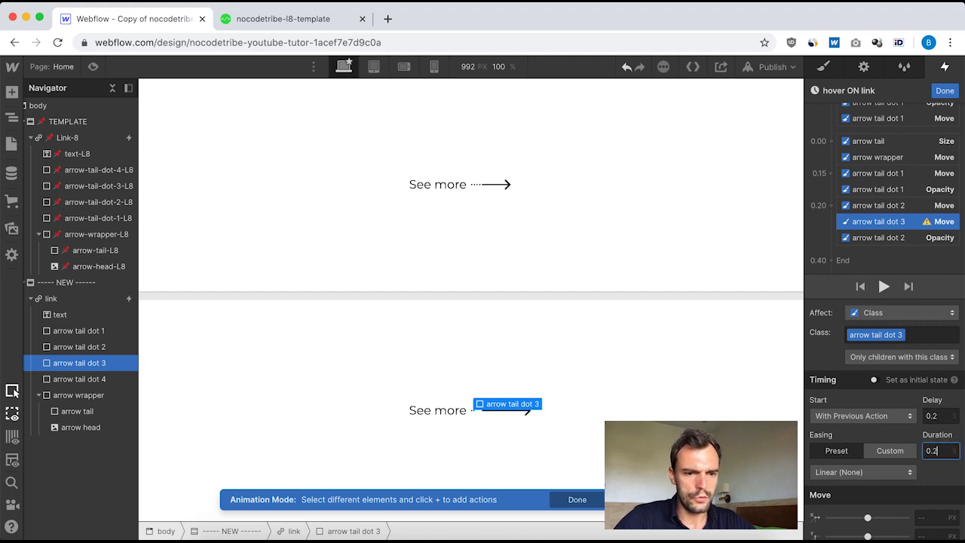
pyautogui.click(943, 420)
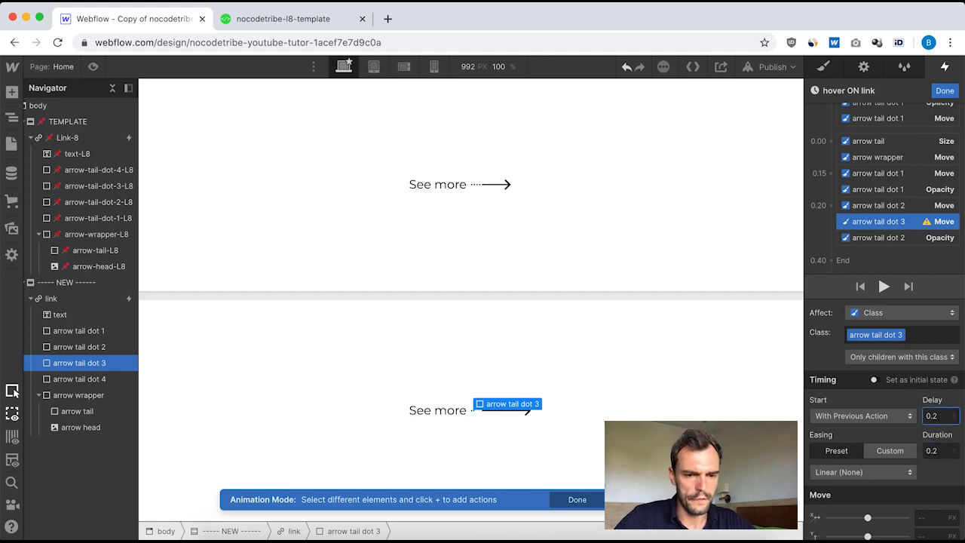
pyautogui.write('5')
pyautogui.click(888, 473)
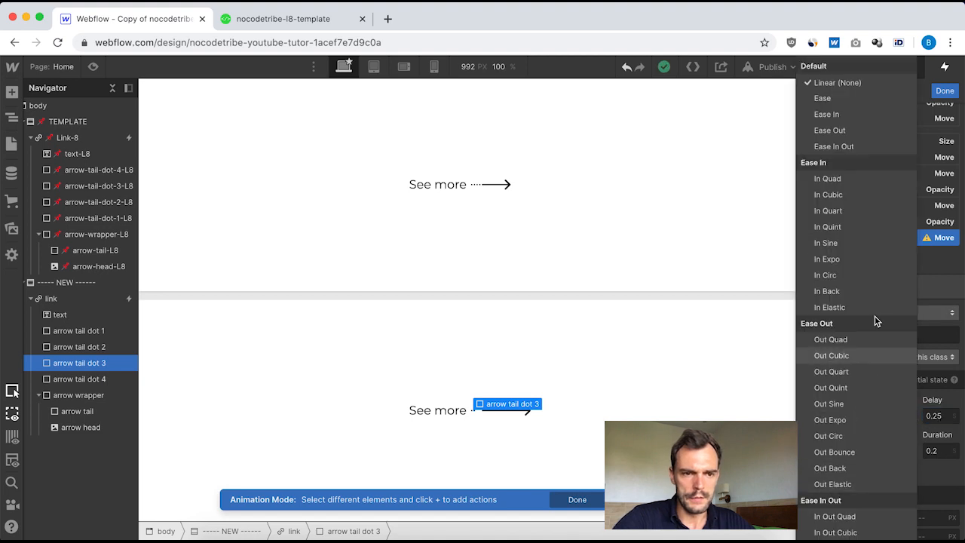
pyautogui.click(853, 132)
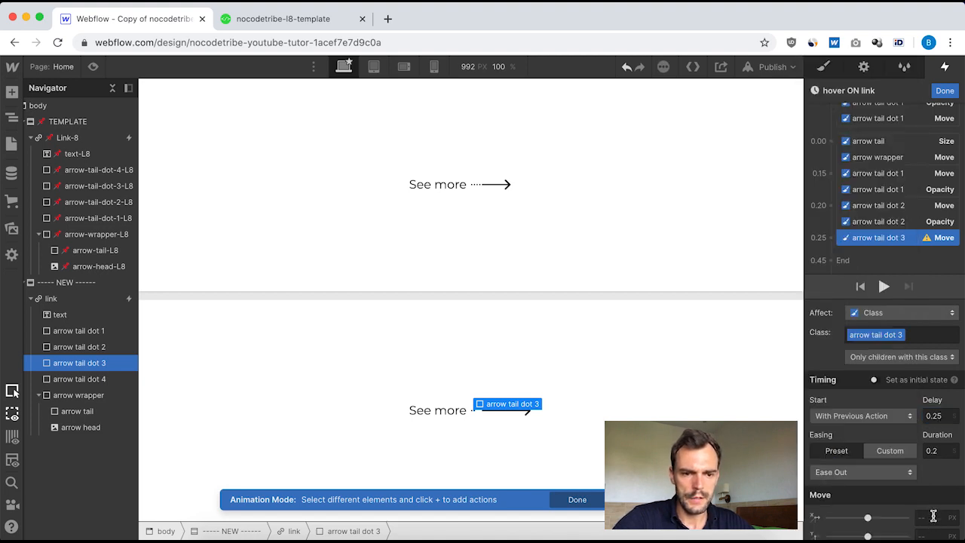
pyautogui.click(934, 516)
pyautogui.write('0')
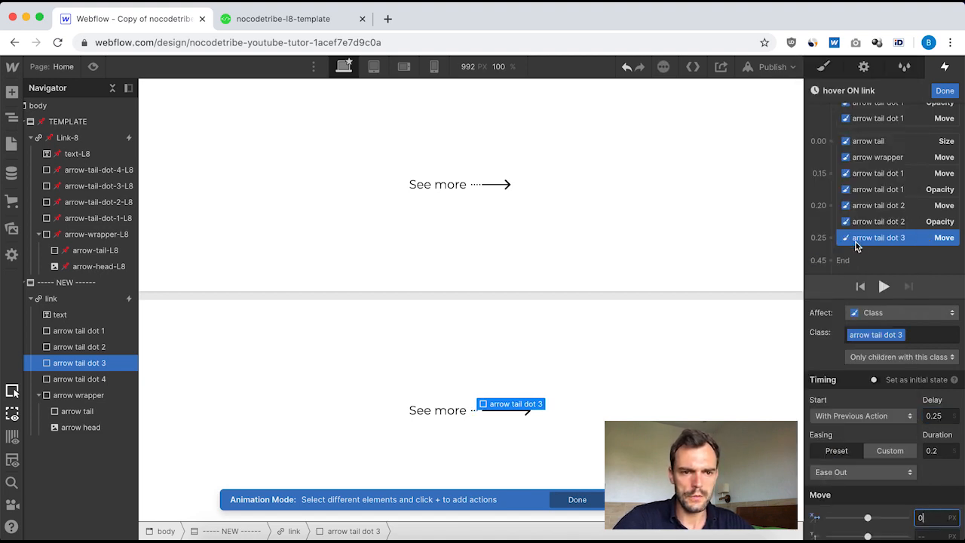
# Add a 100% Opacity action for arrow tail dot 3 at 0.25 s with 0.1 s duration.
pyautogui.click(832, 238)
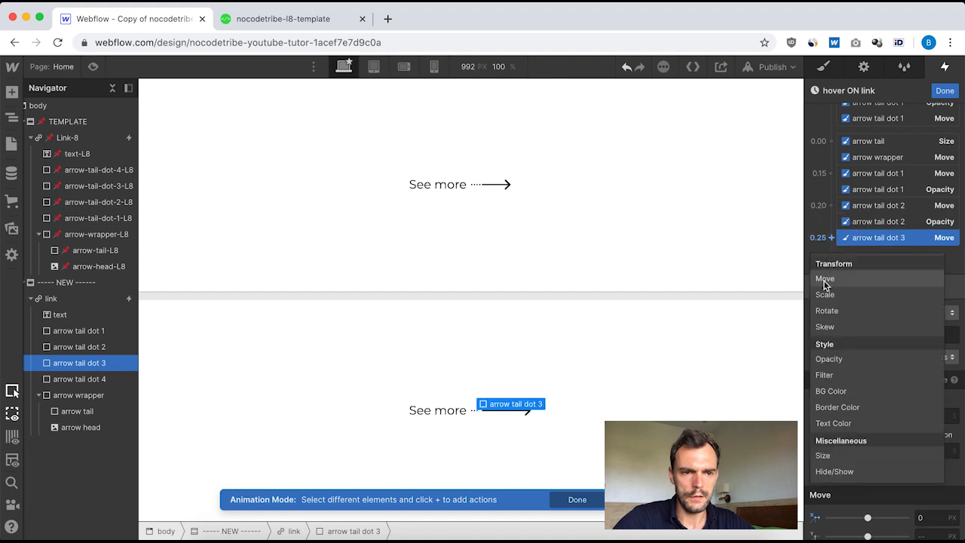
pyautogui.click(847, 359)
pyautogui.click(940, 457)
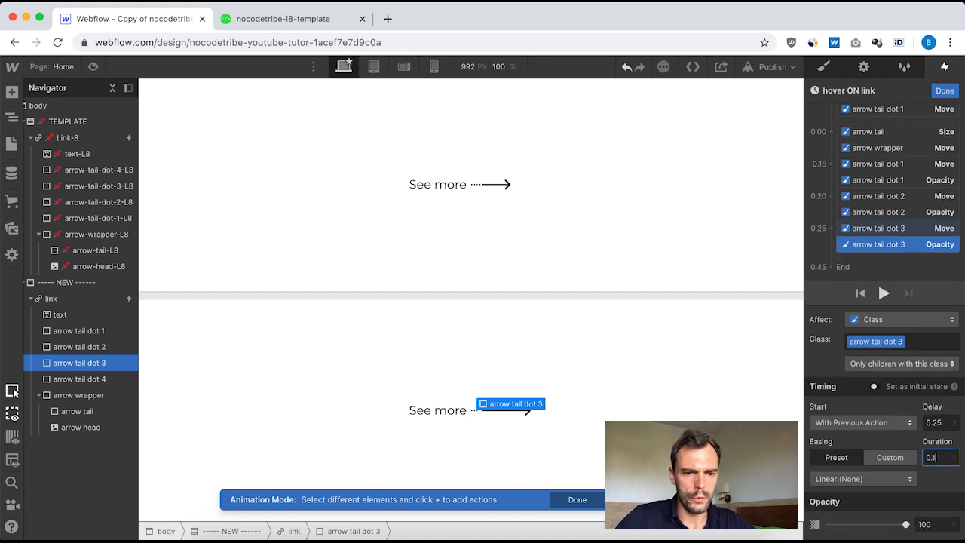
# Add a Move action for arrow tail dot 4 with 0.3 s delay, 0.2 s duration, Ease Out easing and 0 px on X.
pyautogui.click(934, 524)
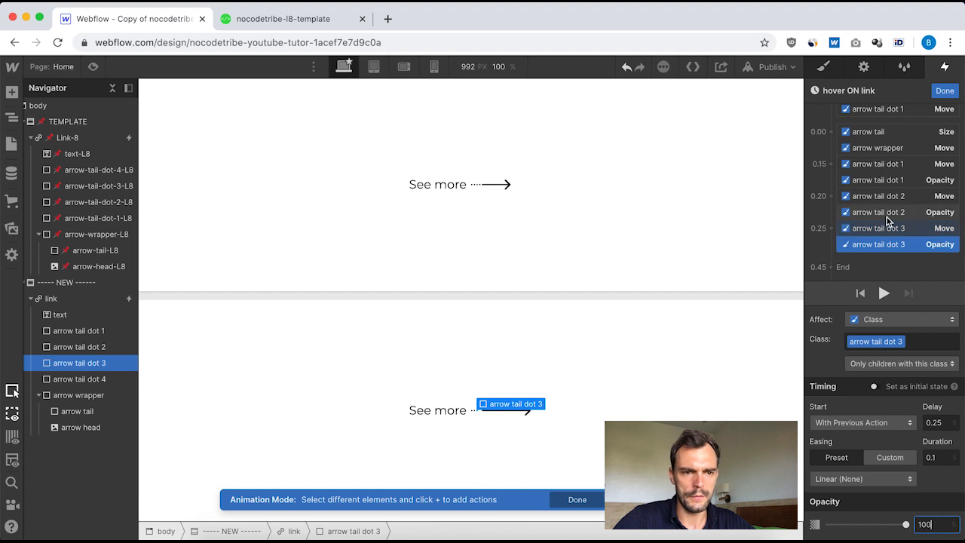
pyautogui.click(93, 379)
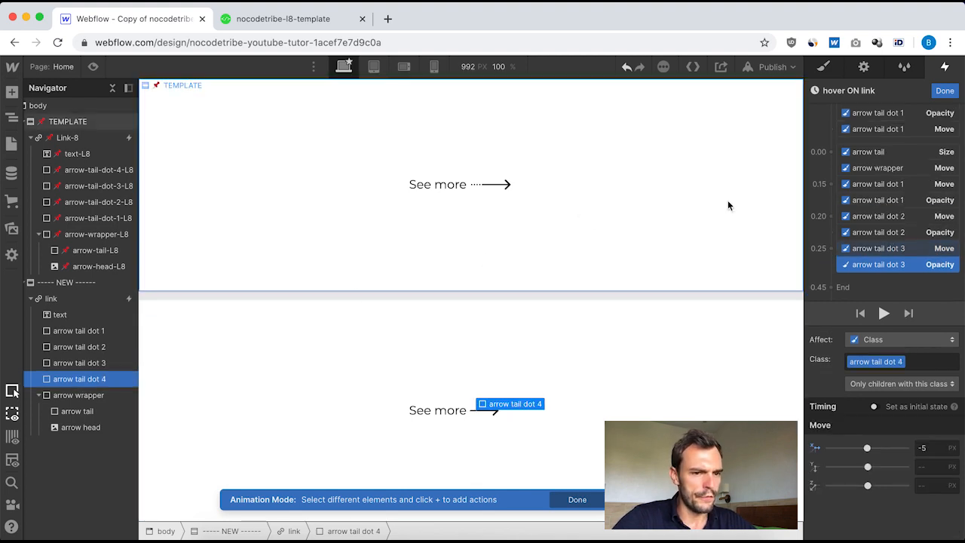
pyautogui.click(831, 249)
pyautogui.click(826, 290)
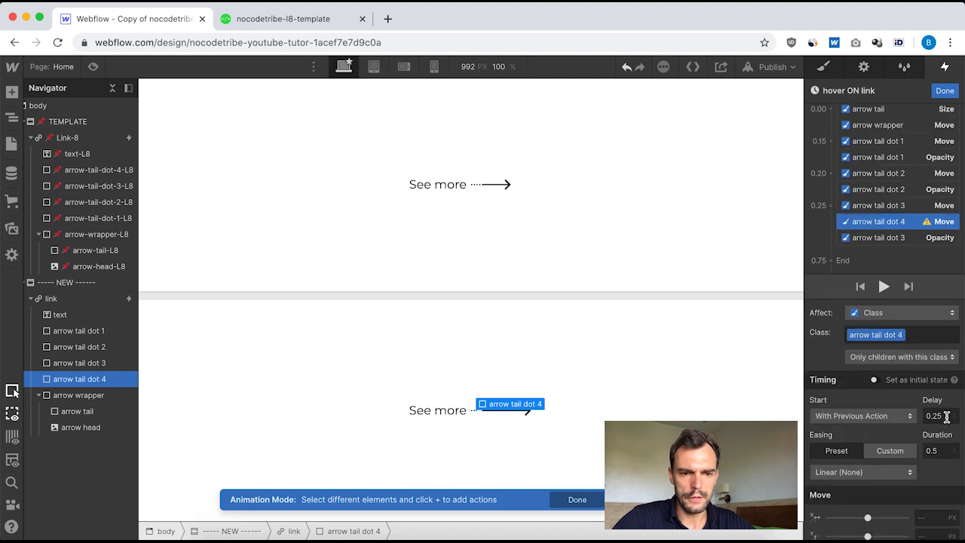
pyautogui.press('BackSpace')
pyautogui.press('BackSpace')
pyautogui.write('3')
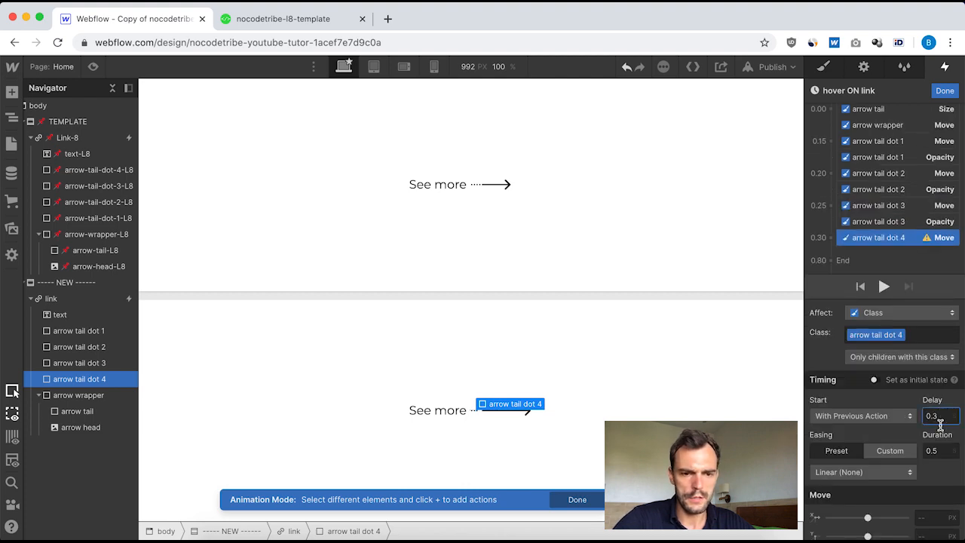
pyautogui.click(940, 450)
pyautogui.write('2')
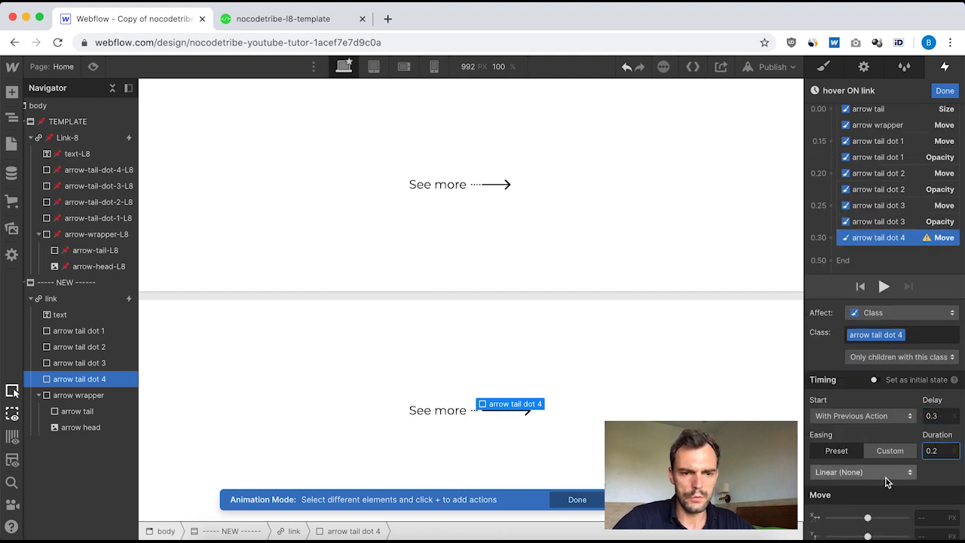
pyautogui.click(883, 472)
pyautogui.click(844, 132)
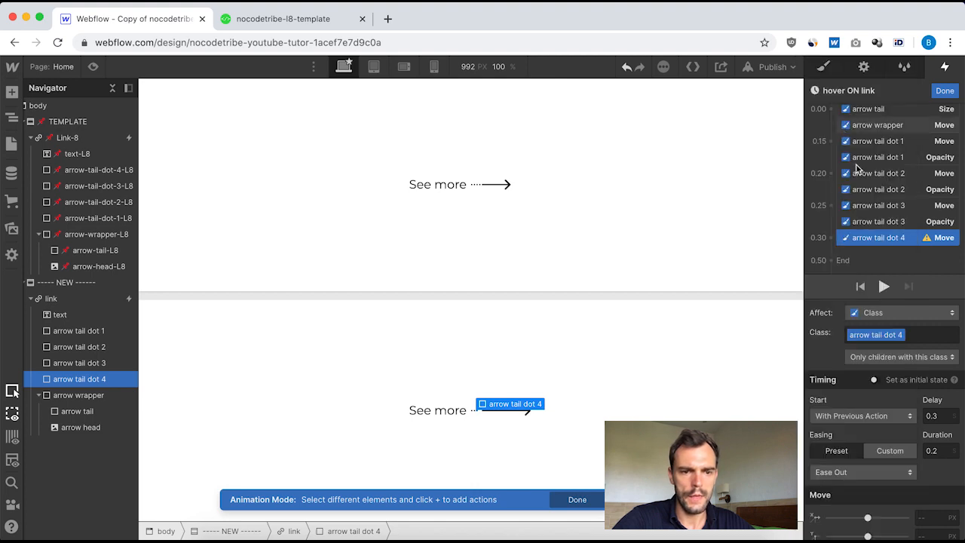
pyautogui.click(927, 517)
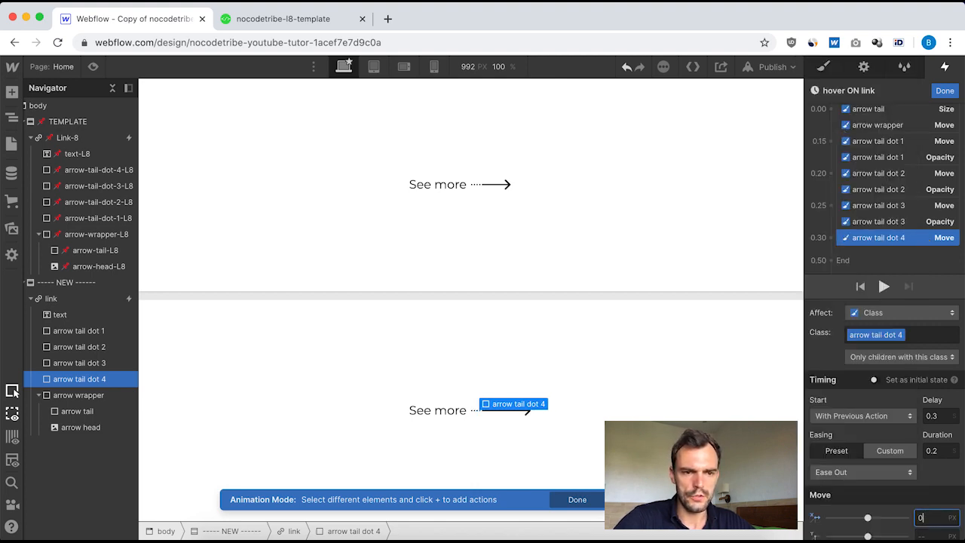
# Add a 100% Opacity action for arrow tail dot 4 at 0.3 s with 0.1 s duration, and finish editing the hover ON link animation.
pyautogui.click(832, 238)
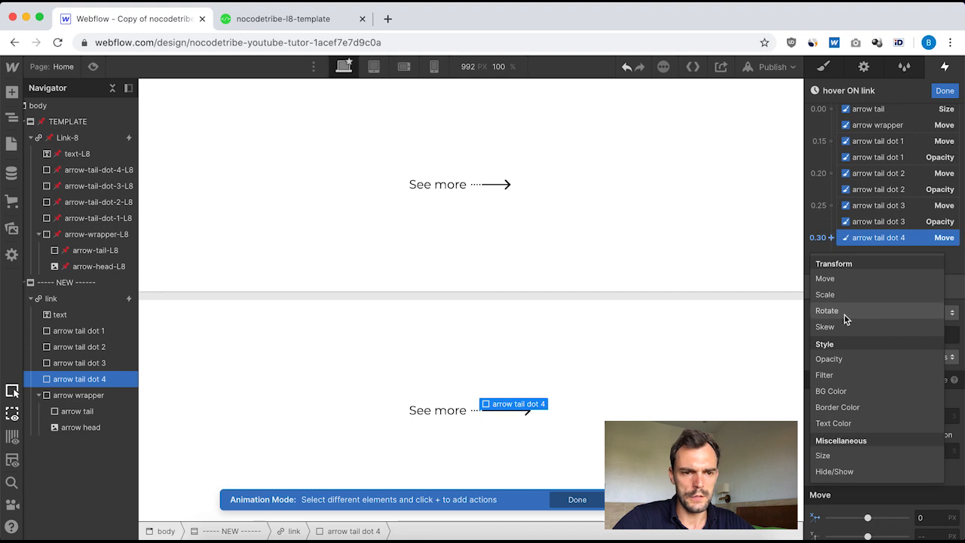
pyautogui.click(844, 360)
pyautogui.click(945, 462)
pyautogui.press('BackSpace')
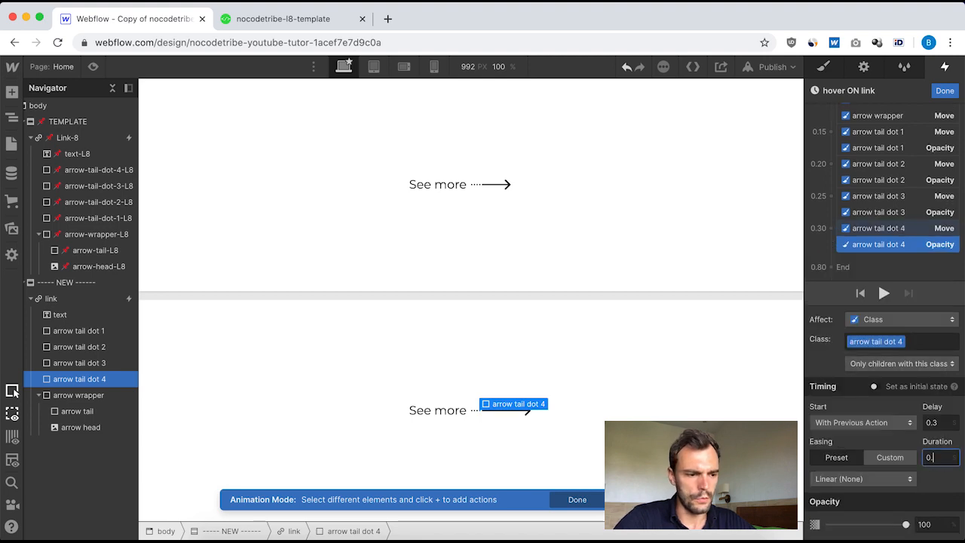
pyautogui.click(935, 523)
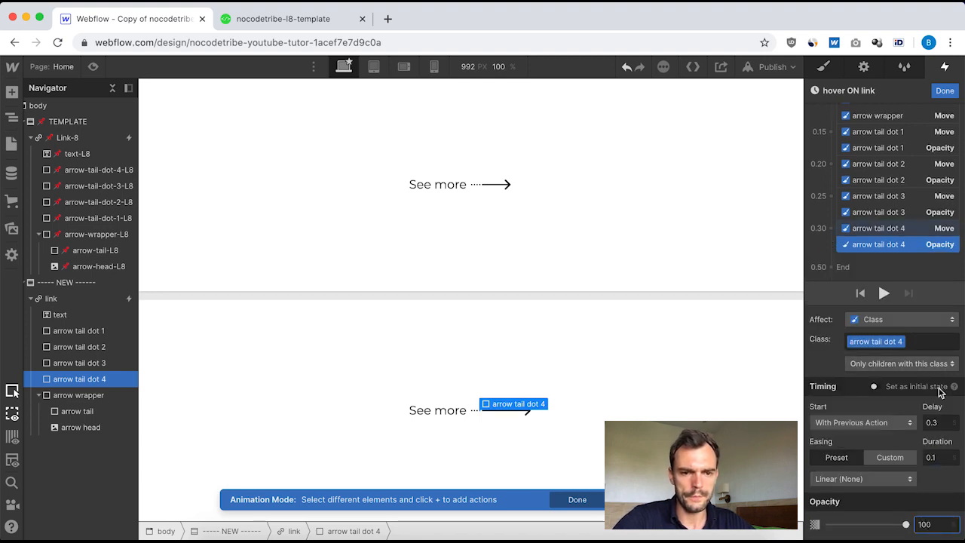
pyautogui.scroll(3, 891, 171)
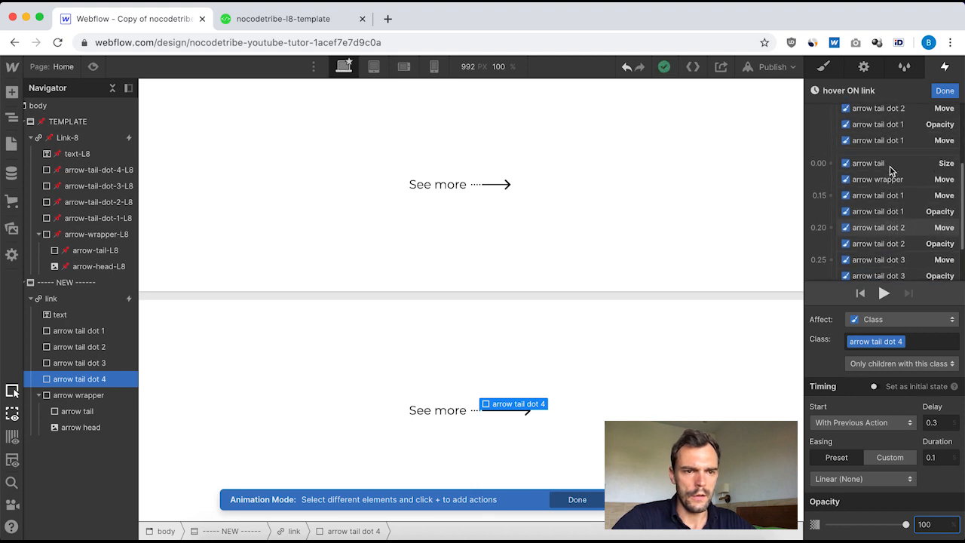
pyautogui.scroll(2, 891, 171)
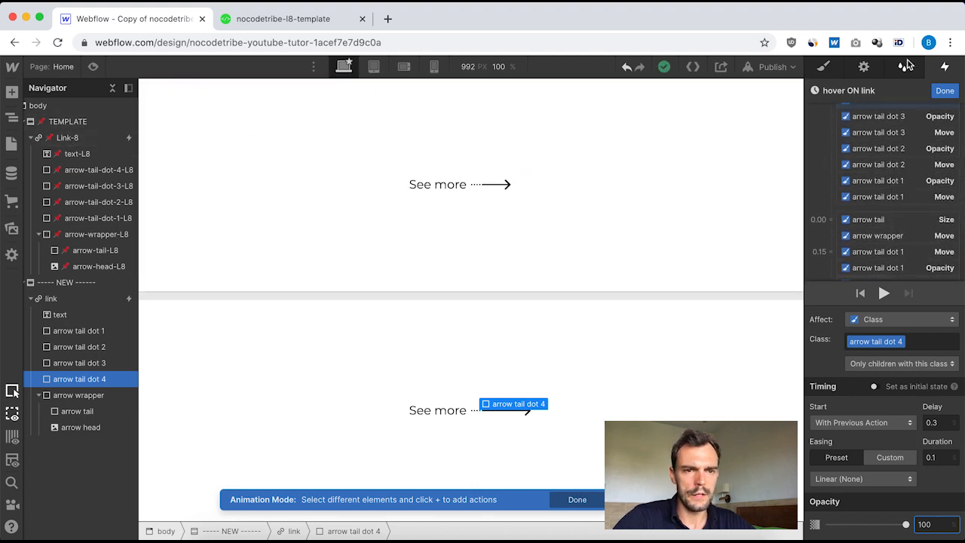
pyautogui.click(945, 91)
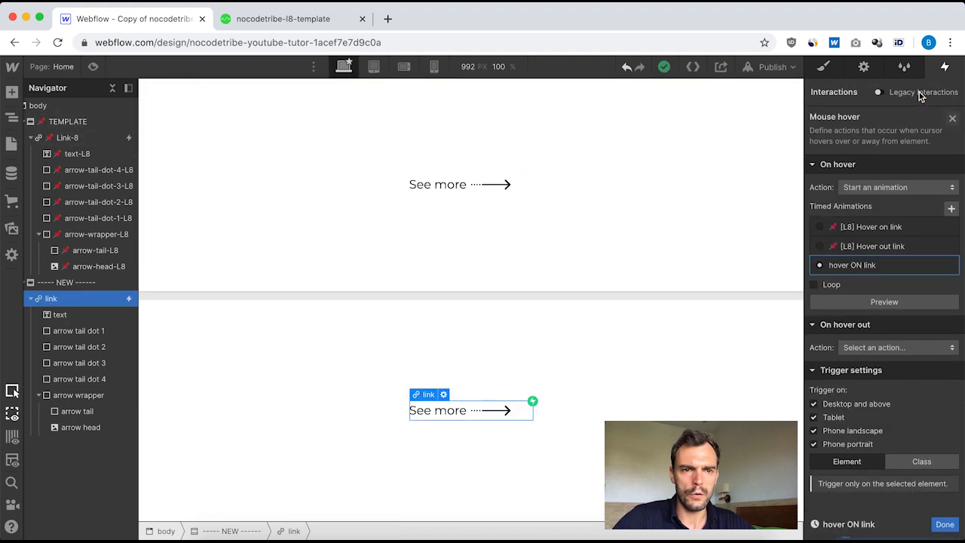
# Review the action sequence of the template Link-8's [L8] Hover on link animation.
pyautogui.click(85, 141)
pyautogui.click(885, 136)
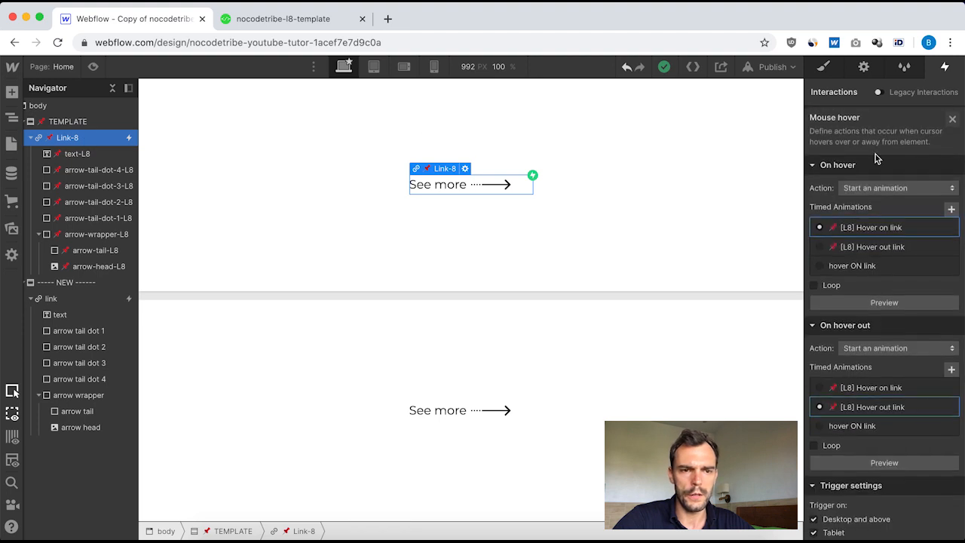
pyautogui.click(875, 226)
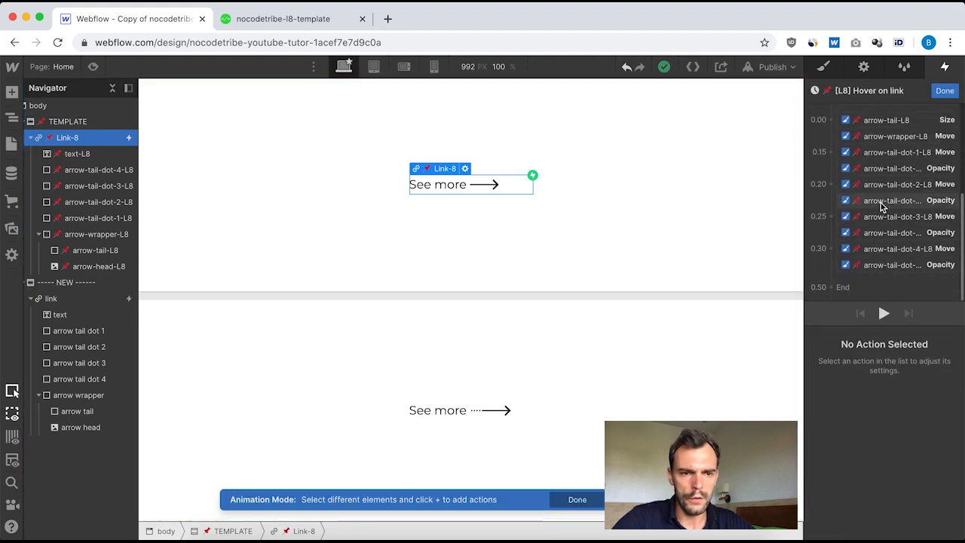
pyautogui.click(945, 90)
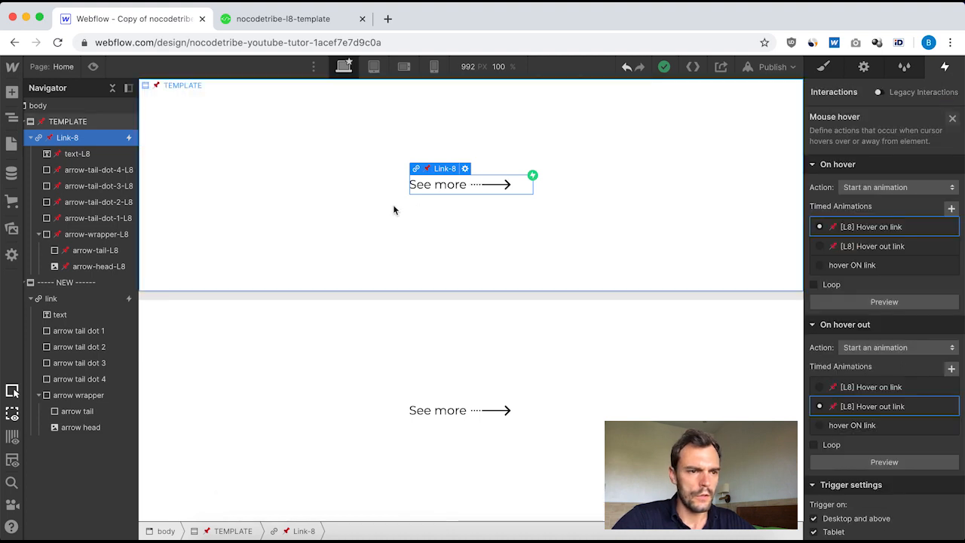
# Preview the page and compare the hover animations of the template link and the new link.
pyautogui.click(93, 66)
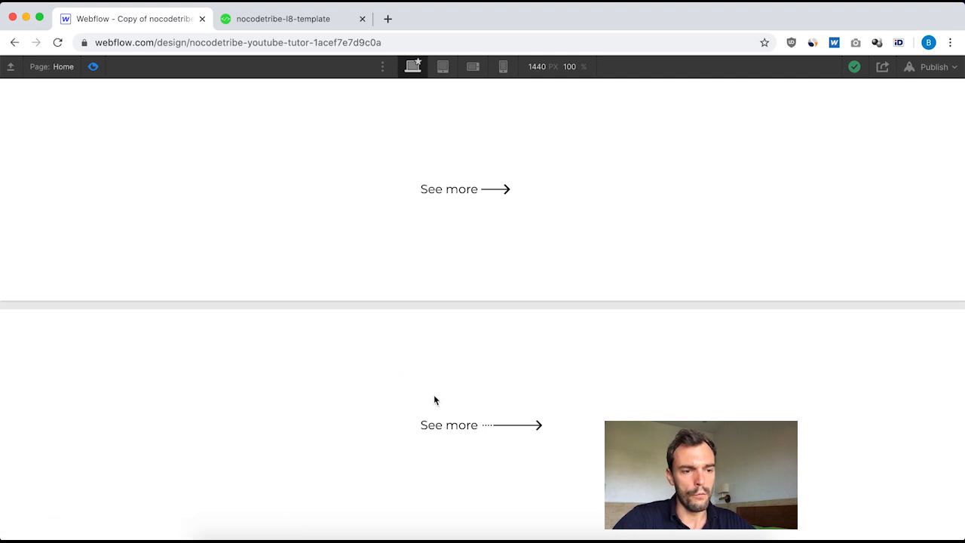
pyautogui.click(93, 67)
pyautogui.click(93, 66)
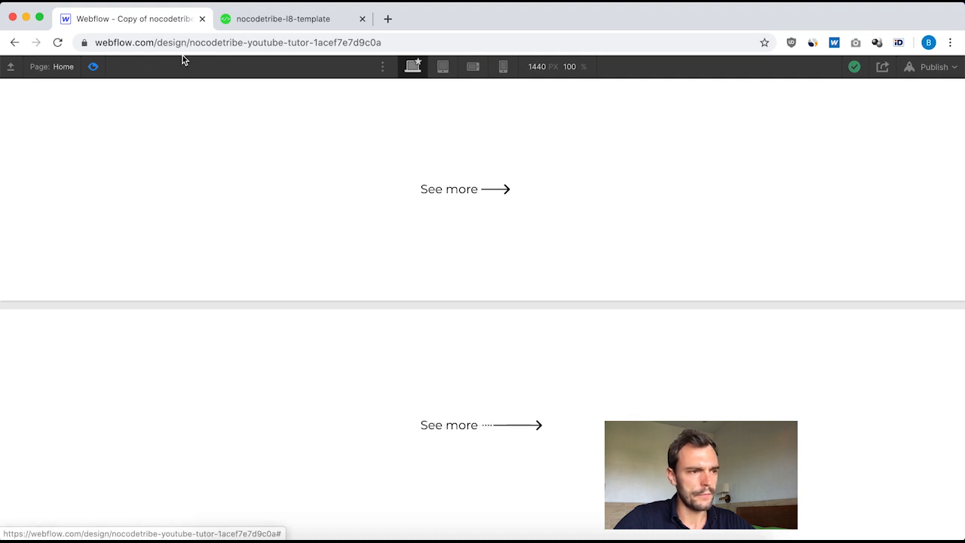
pyautogui.click(93, 66)
pyautogui.click(93, 67)
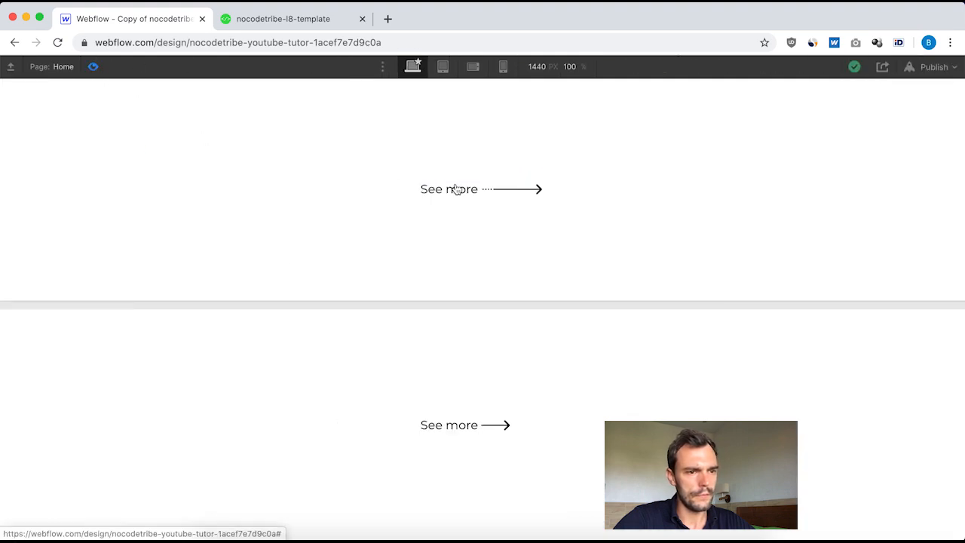
pyautogui.click(92, 67)
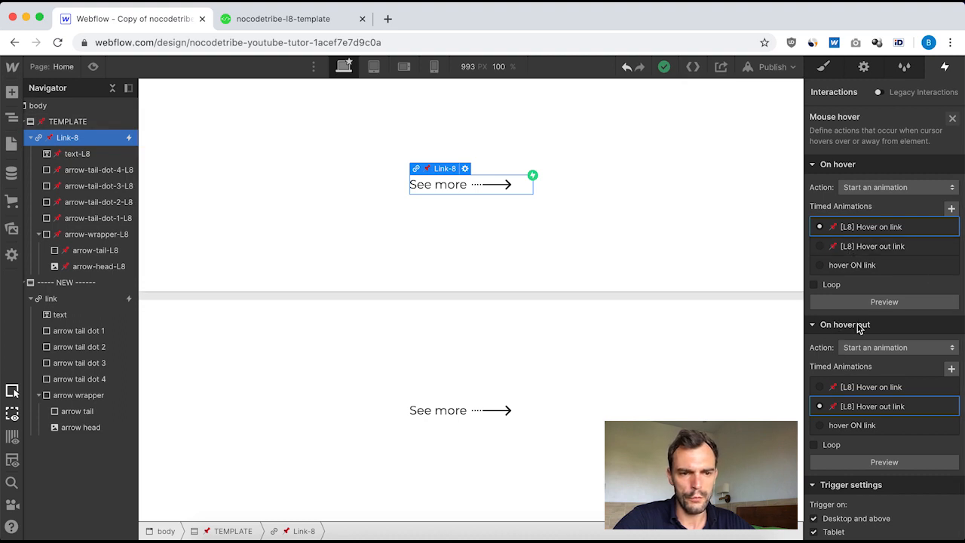
# Examine the action sequence of the template's [L8] Hover out link animation and the arrow-wrapper-L8 Move settings.
pyautogui.click(878, 408)
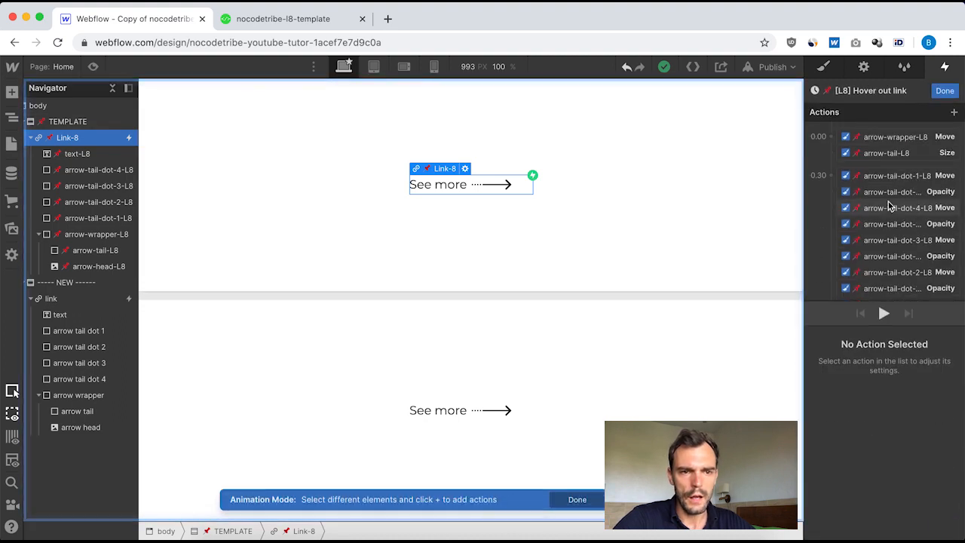
pyautogui.scroll(-1, 888, 214)
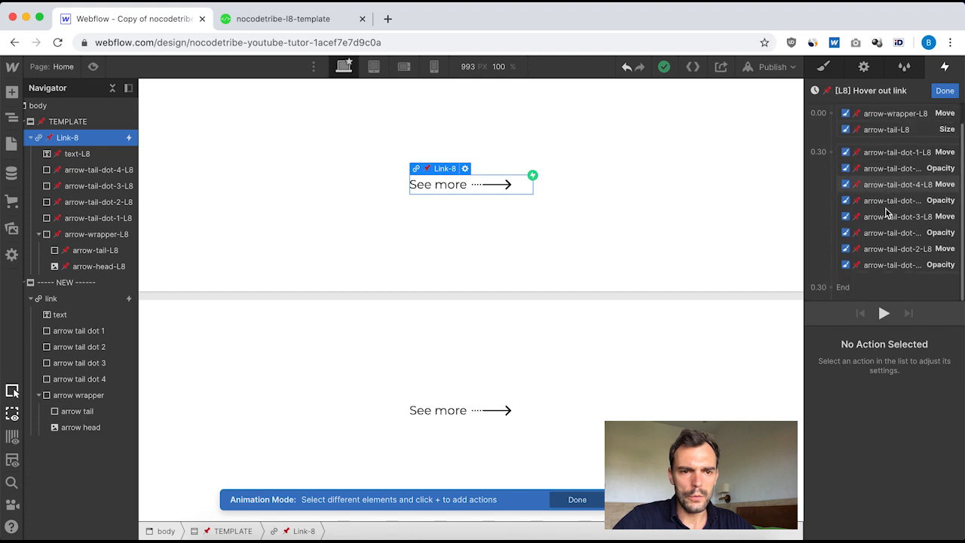
pyautogui.scroll(1, 886, 212)
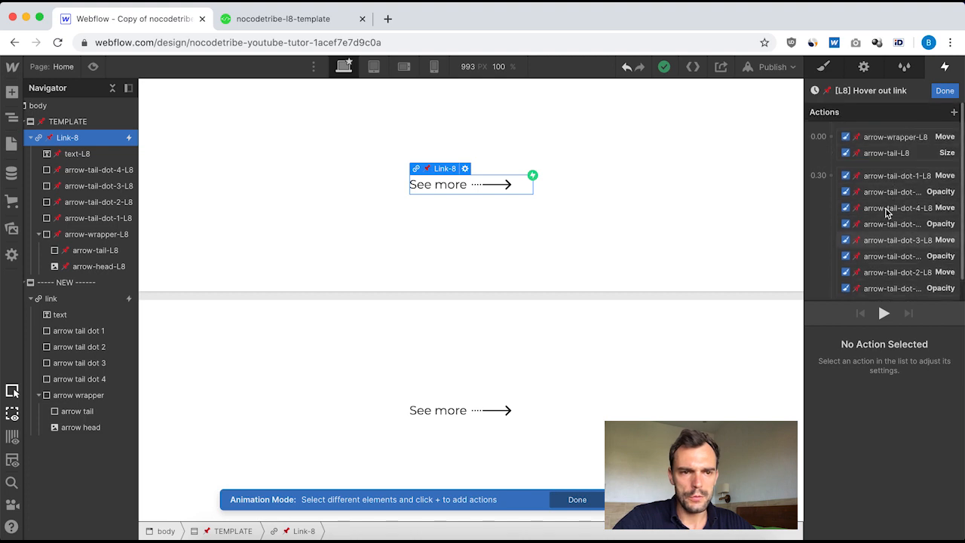
pyautogui.click(884, 139)
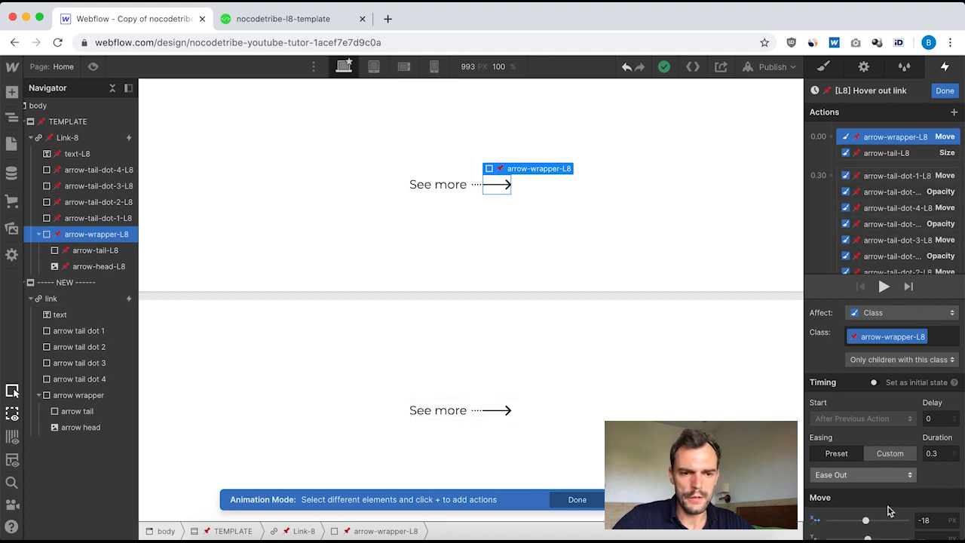
pyautogui.click(943, 94)
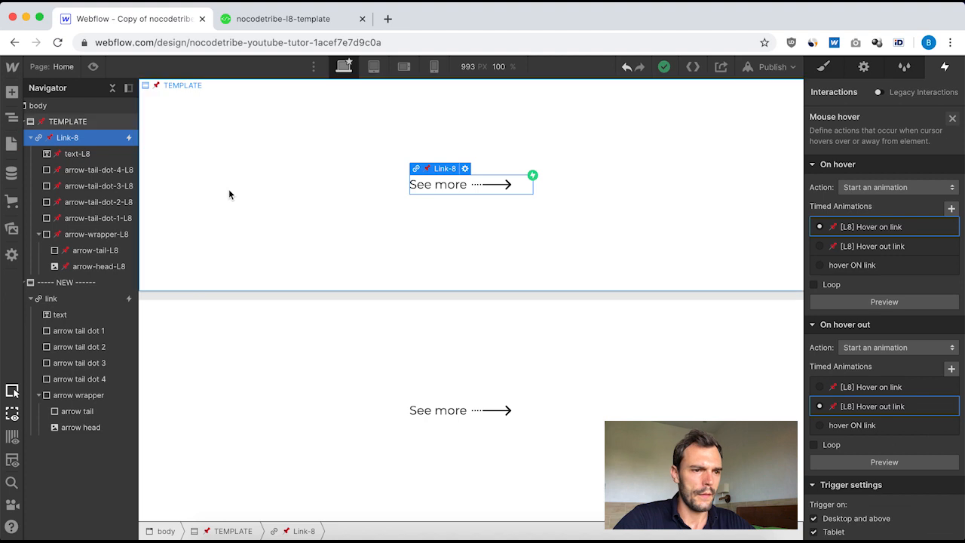
# Set the new link's hover-out action to Start an animation and create a timed animation named "hover OUT link".
pyautogui.click(82, 298)
pyautogui.click(855, 148)
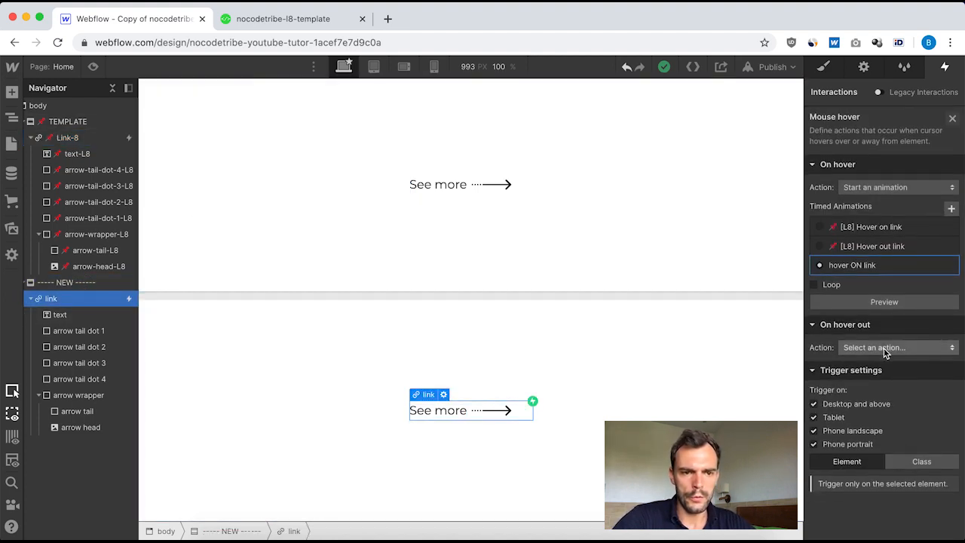
pyautogui.click(884, 348)
pyautogui.click(891, 191)
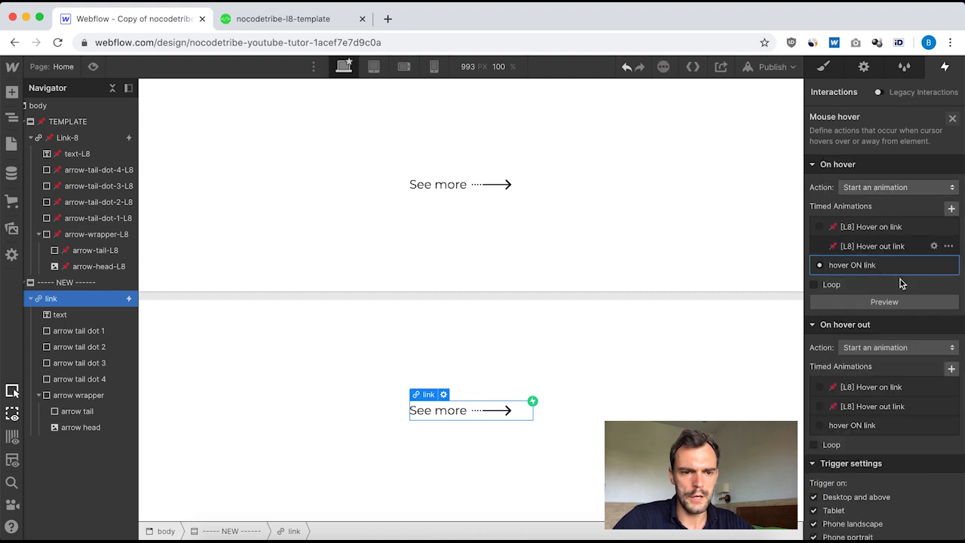
pyautogui.click(952, 370)
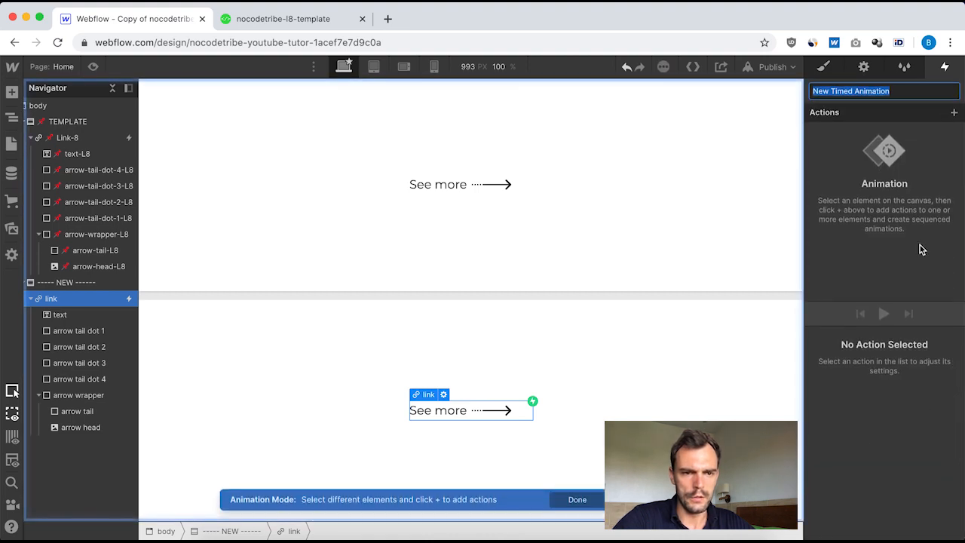
pyautogui.write('hover OUT link')
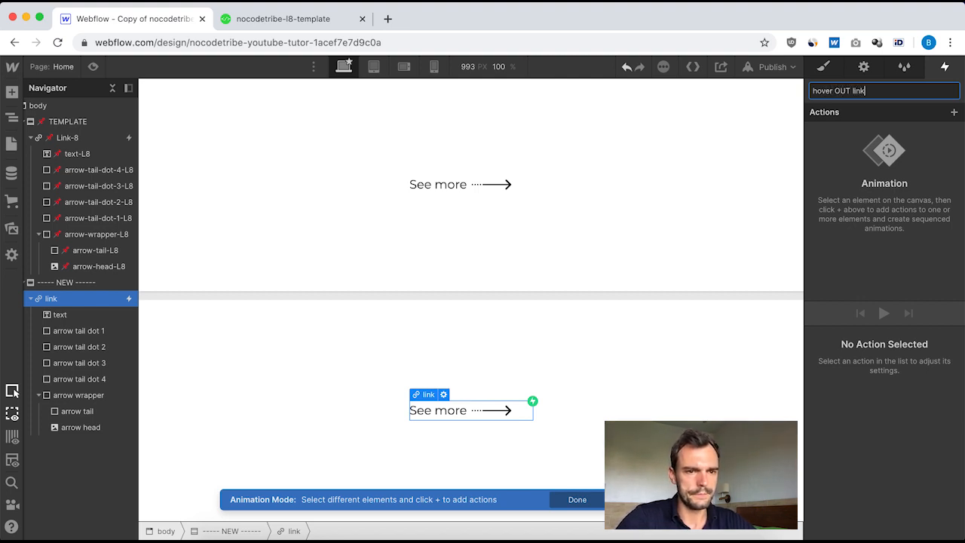
pyautogui.press('Return')
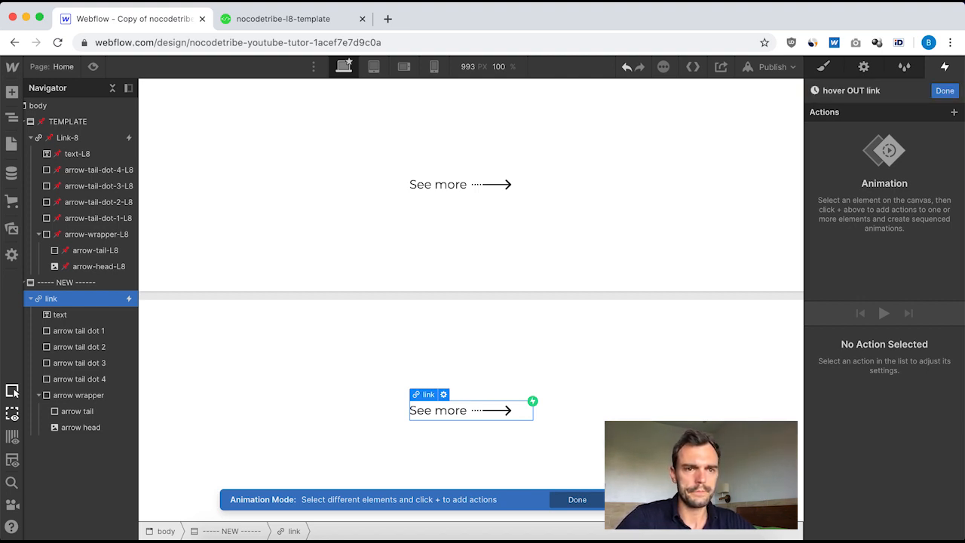
# Add a Move action for the arrow wrapper with 0.3 s duration, Ease Out easing and -18 px on X.
pyautogui.click(79, 395)
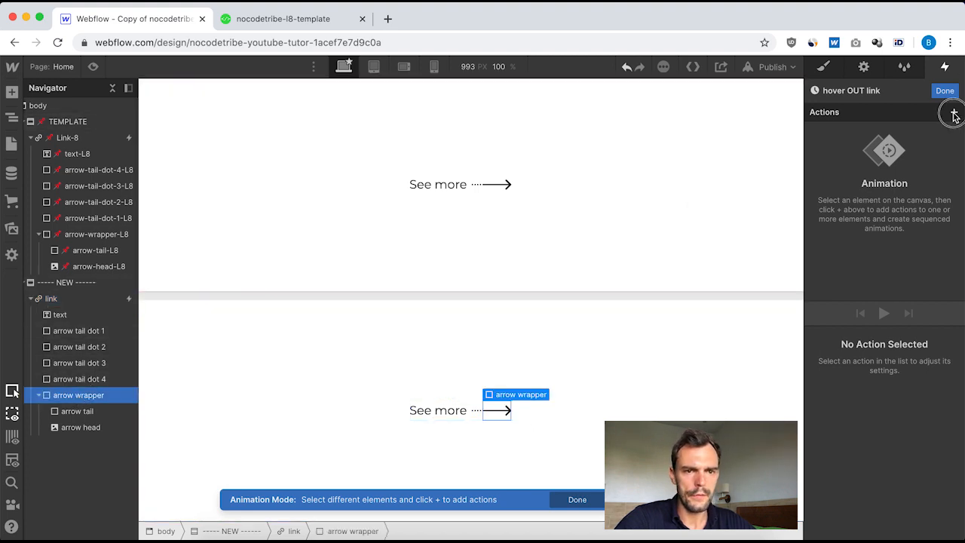
pyautogui.click(954, 113)
pyautogui.click(876, 150)
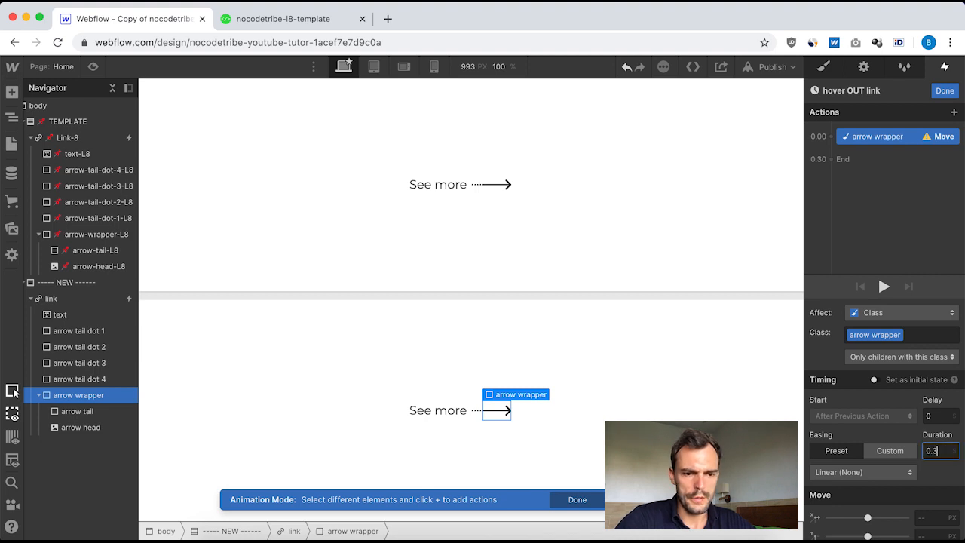
pyautogui.click(883, 471)
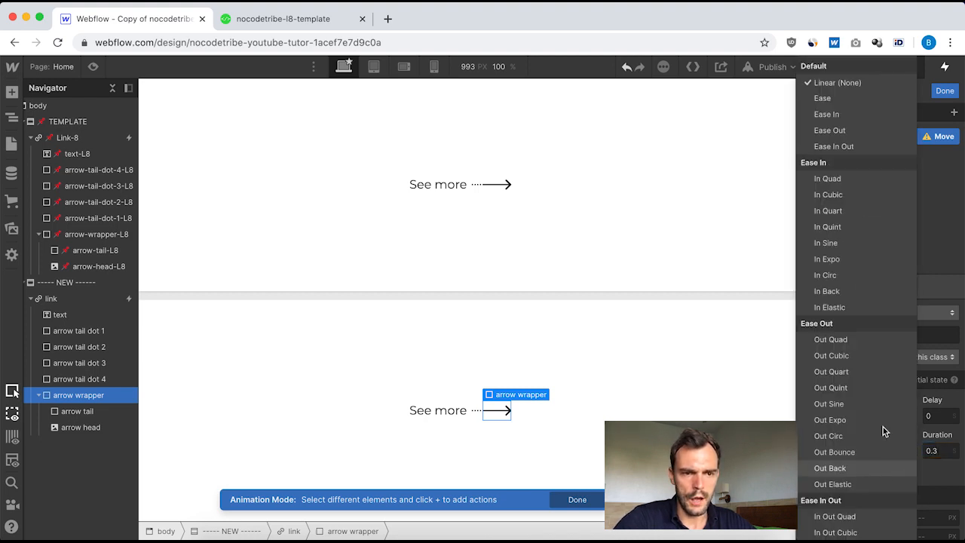
pyautogui.click(852, 131)
pyautogui.scroll(-1, 927, 491)
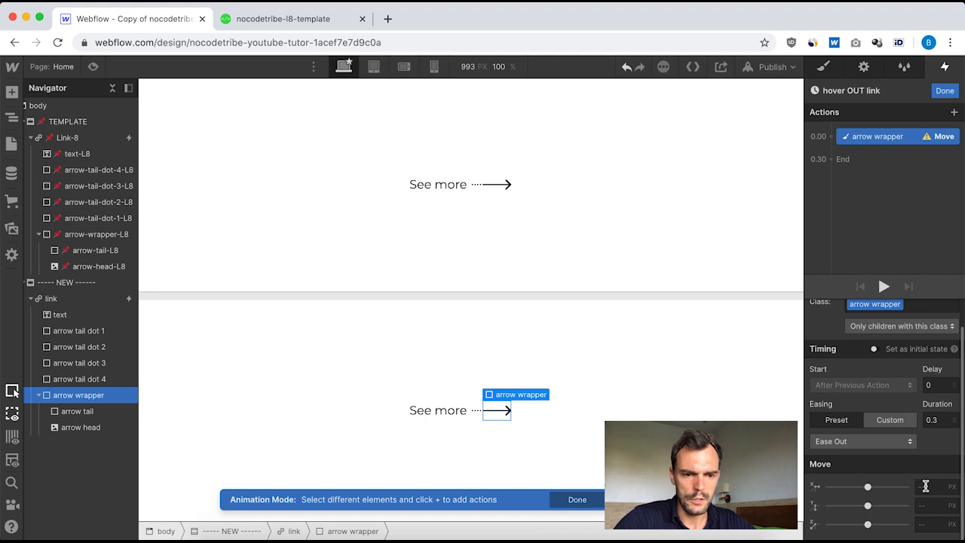
pyautogui.click(926, 487)
pyautogui.write('-18')
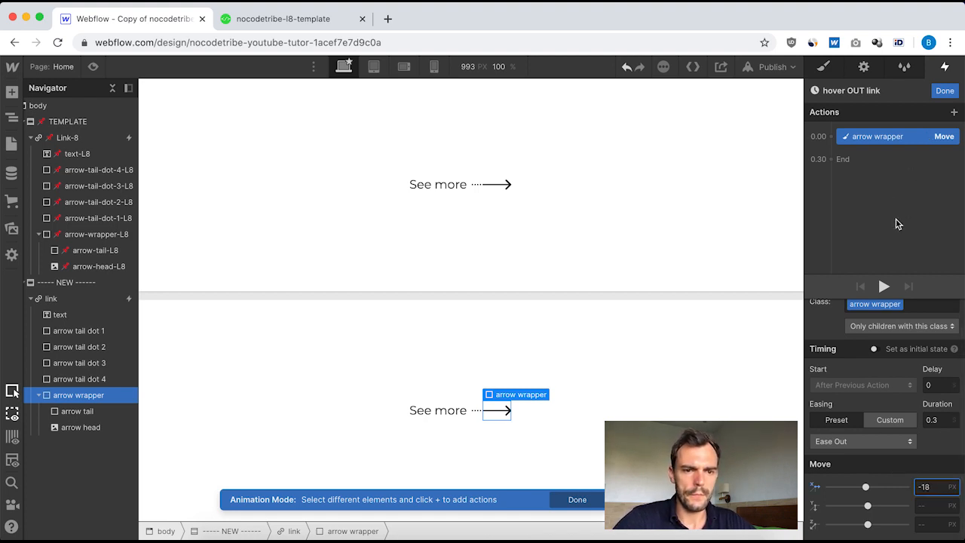
# Examine the arrow-wrapper-L8 Move and arrow-tail-L8 Size settings in the template's [L8] Hover out link animation.
pyautogui.click(945, 91)
pyautogui.click(67, 137)
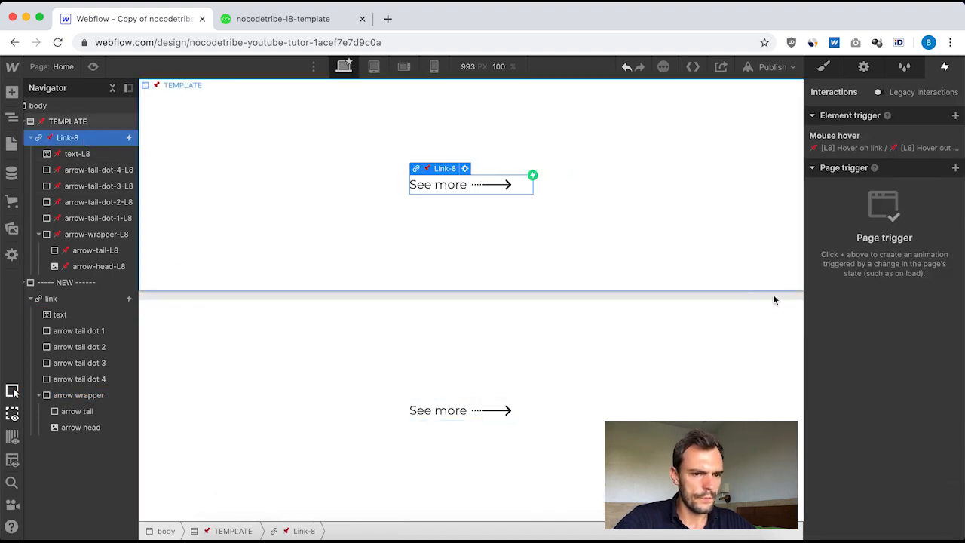
pyautogui.click(844, 135)
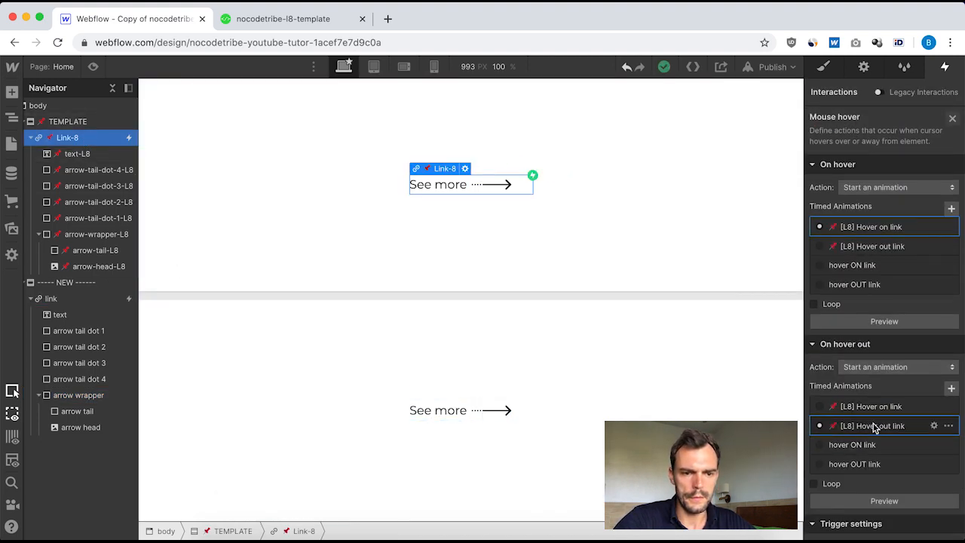
pyautogui.click(875, 428)
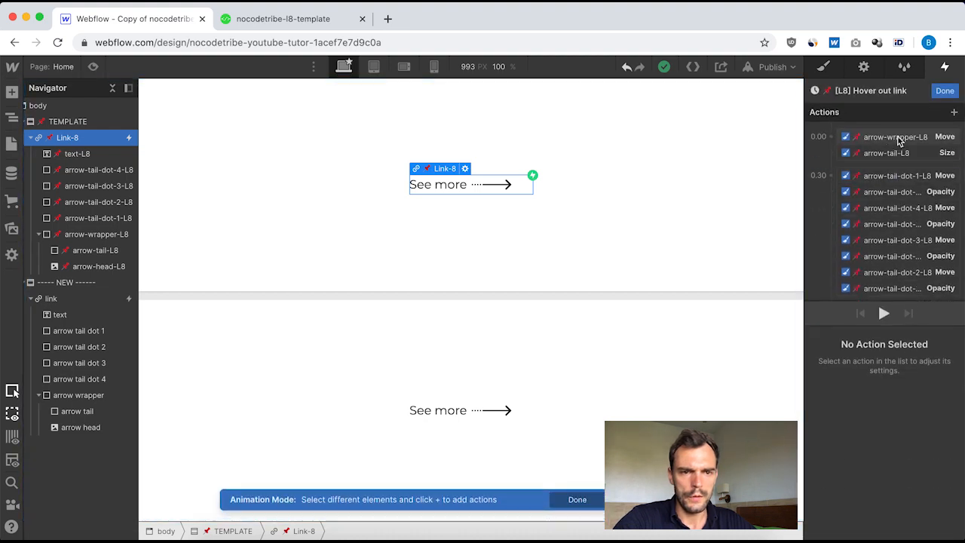
pyautogui.click(898, 137)
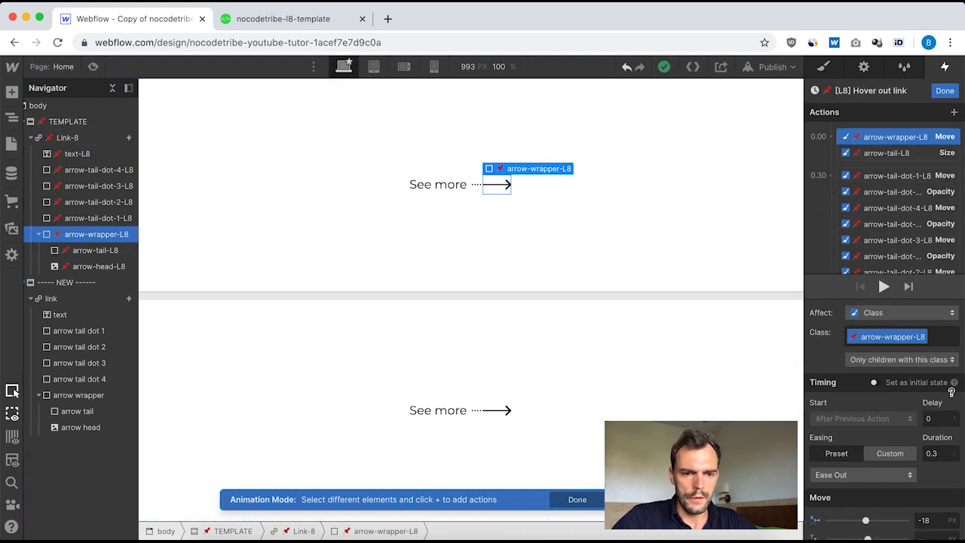
pyautogui.click(879, 153)
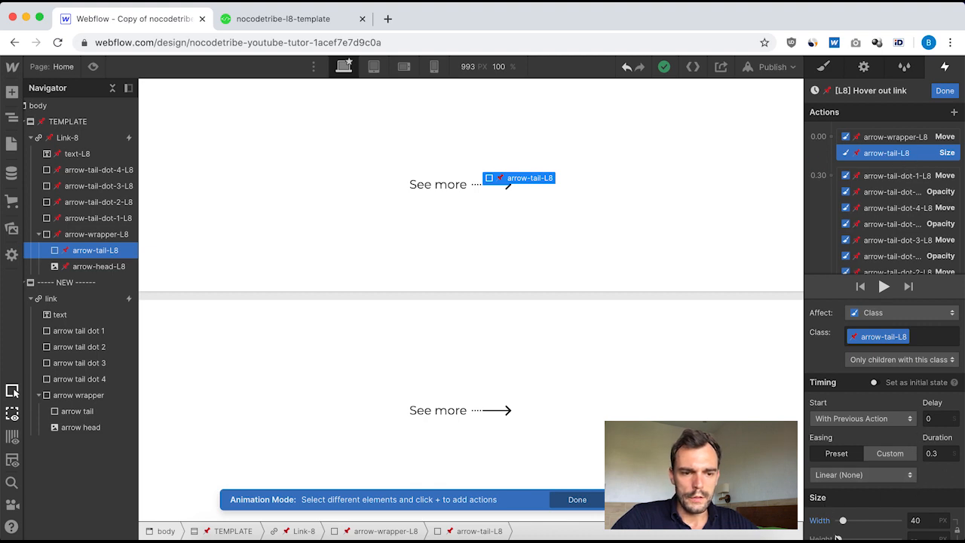
pyautogui.scroll(-1, 890, 486)
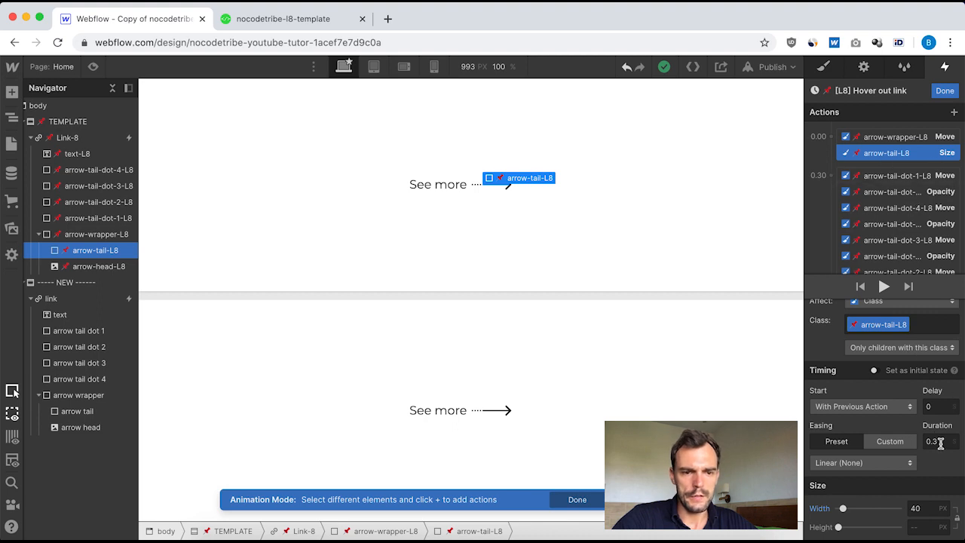
pyautogui.click(935, 91)
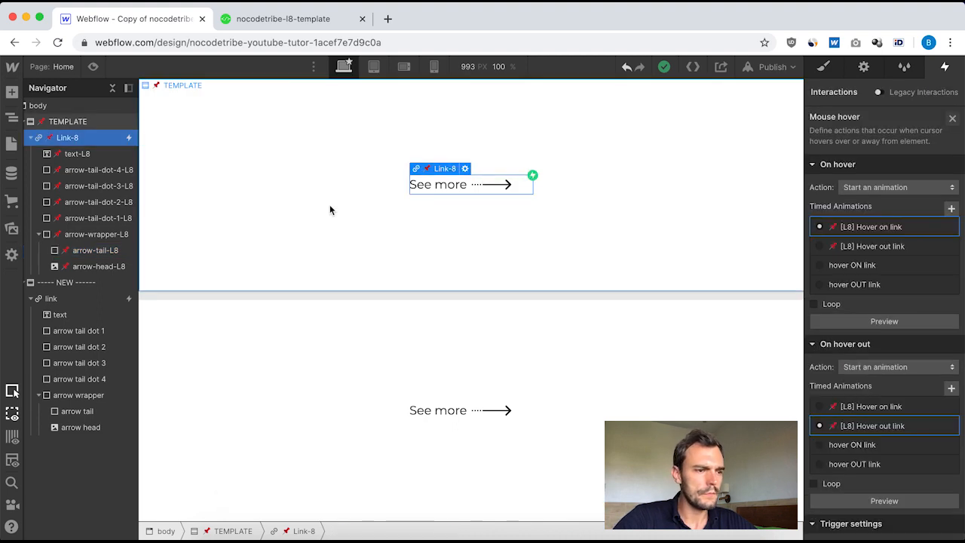
# Add a Size action for the arrow tail to hover OUT link alongside the arrow wrapper Move, with 0.3 s duration and 40 px width.
pyautogui.click(80, 300)
pyautogui.click(830, 141)
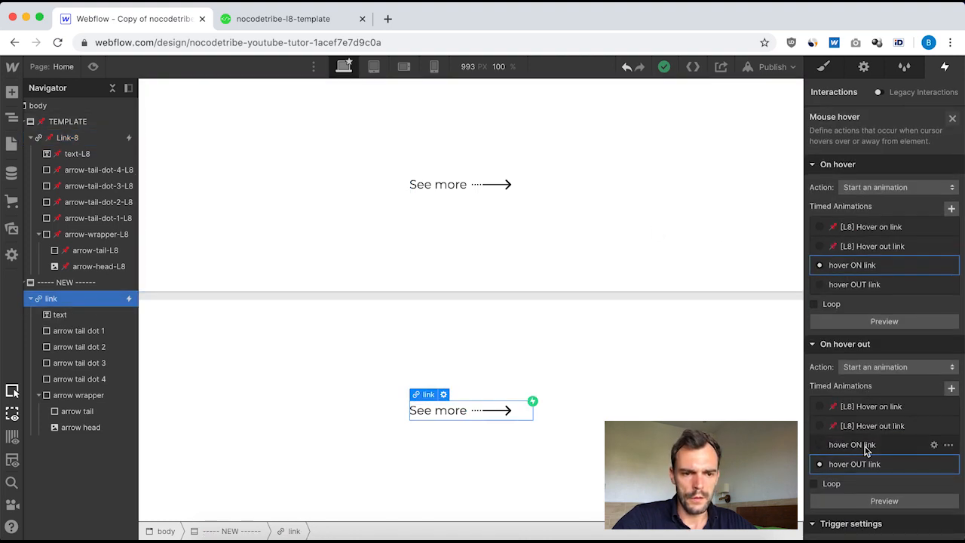
pyautogui.click(852, 465)
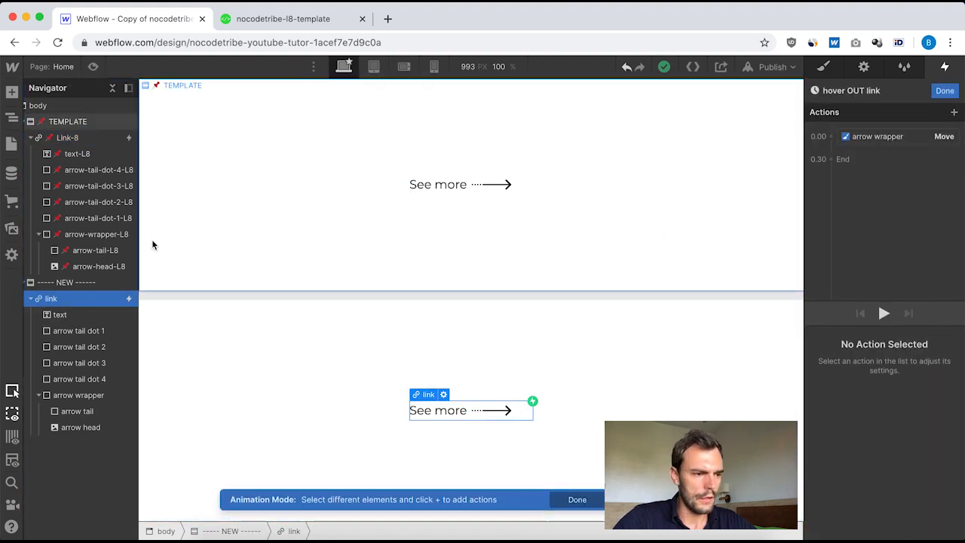
pyautogui.click(66, 411)
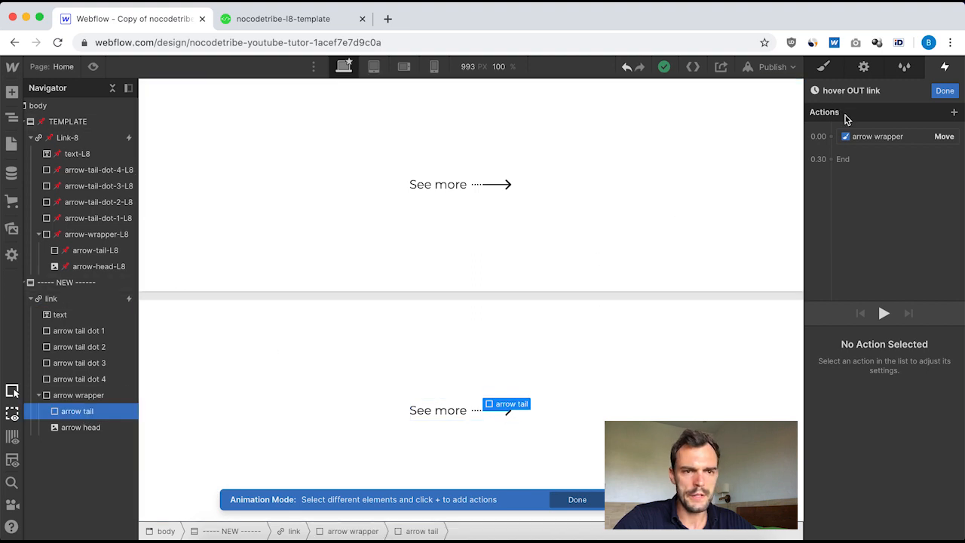
pyautogui.click(832, 136)
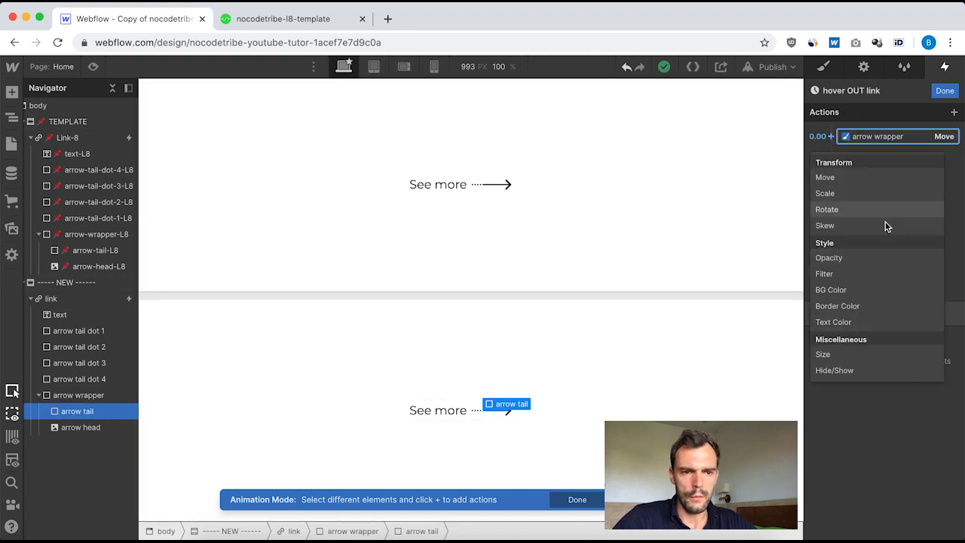
pyautogui.click(867, 353)
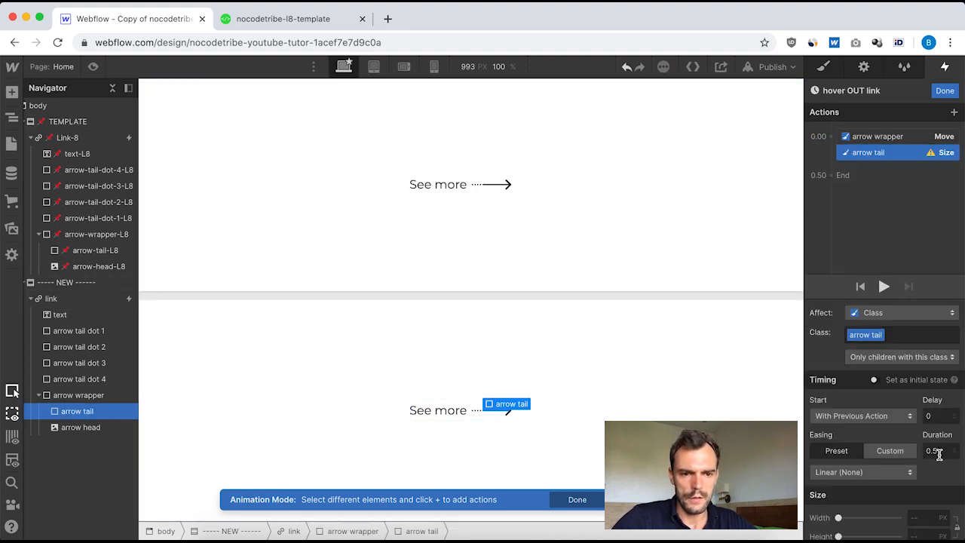
pyautogui.click(926, 519)
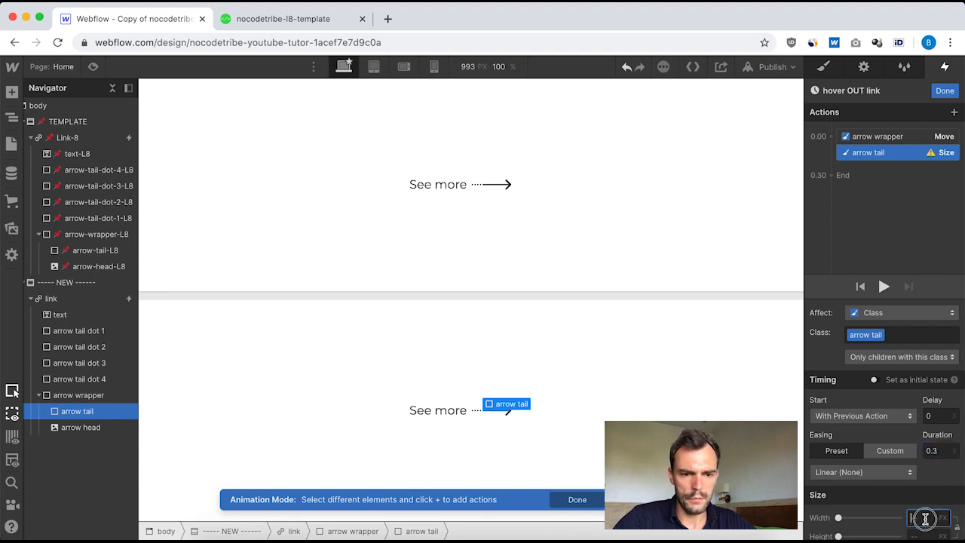
pyautogui.write('40')
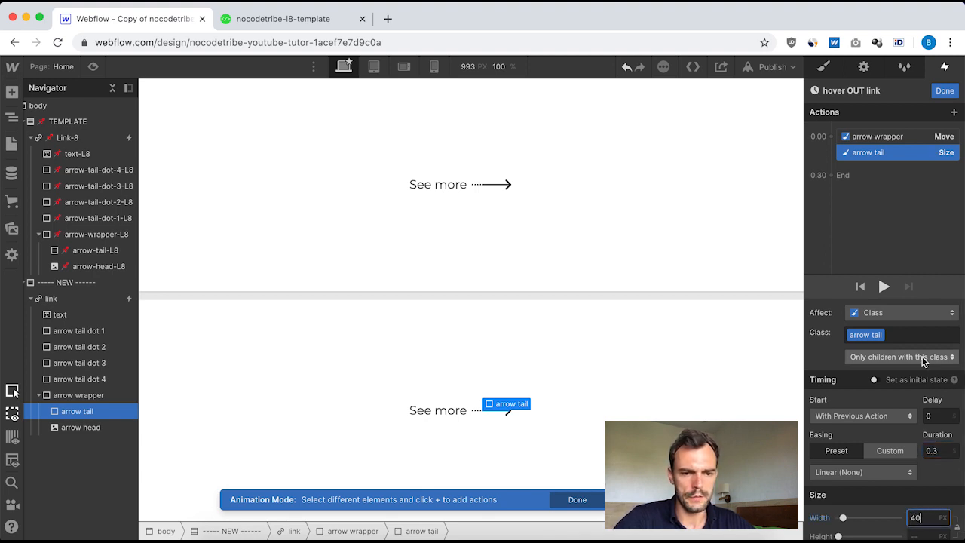
pyautogui.scroll(-1, 922, 433)
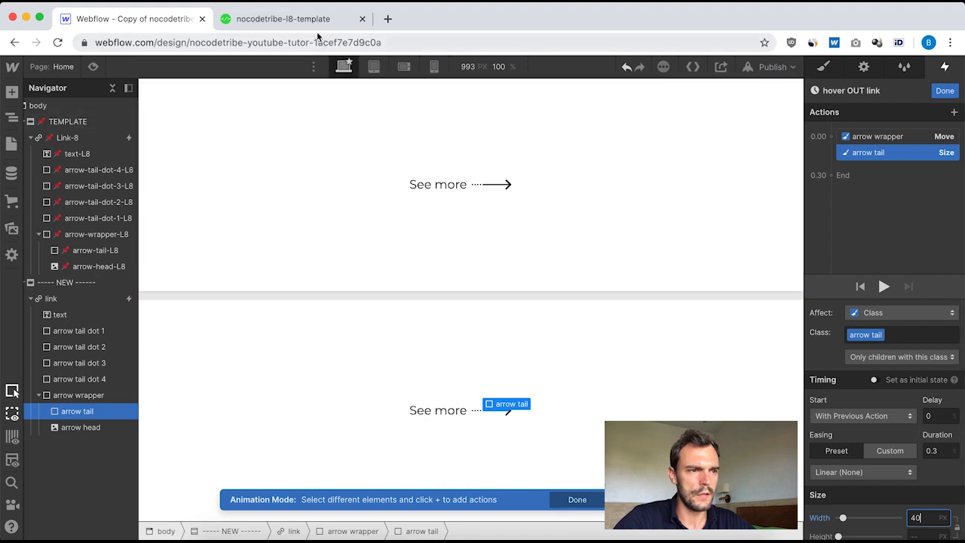
# Check the template link's hover-out effect on the published nocodetribe-l8-template page, and close the hover OUT link animation in the designer.
pyautogui.click(302, 22)
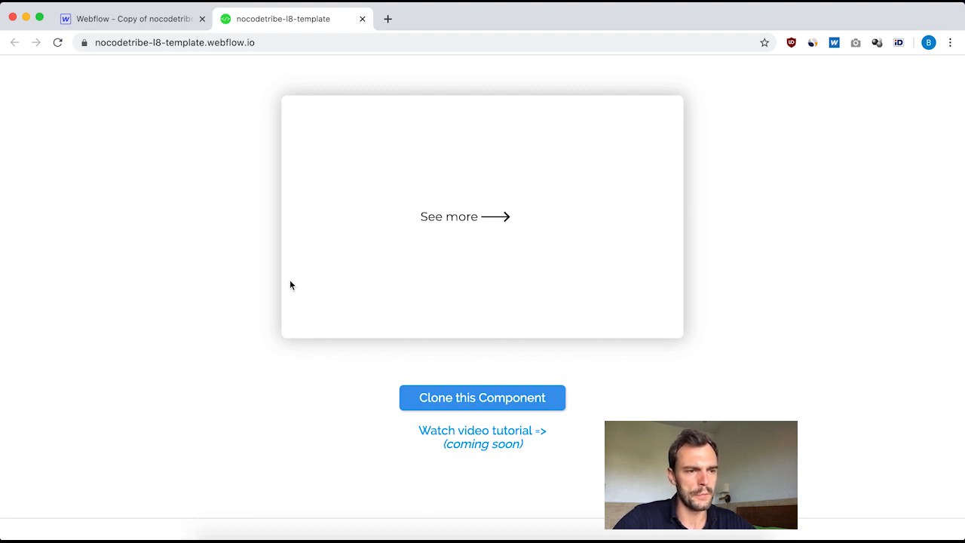
pyautogui.click(135, 19)
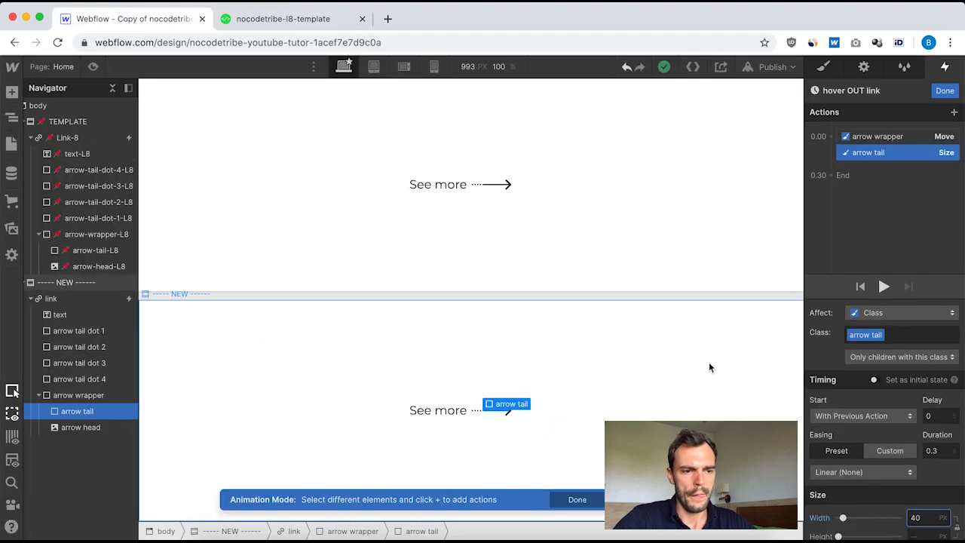
pyautogui.click(945, 91)
# Examine the timing, Move and Opacity settings of the arrow-tail dots in the template's [L8] Hover out link animation.
pyautogui.click(452, 184)
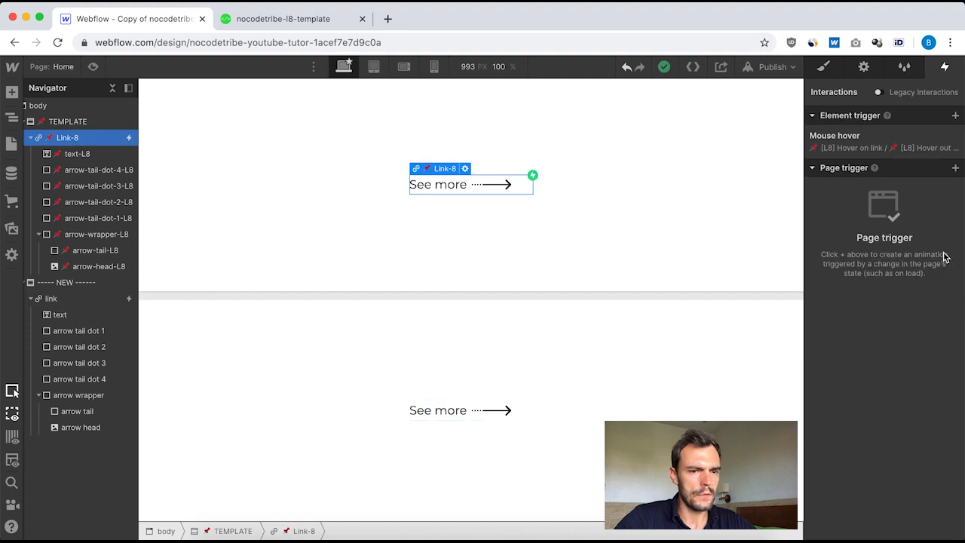
pyautogui.click(884, 149)
pyautogui.click(830, 411)
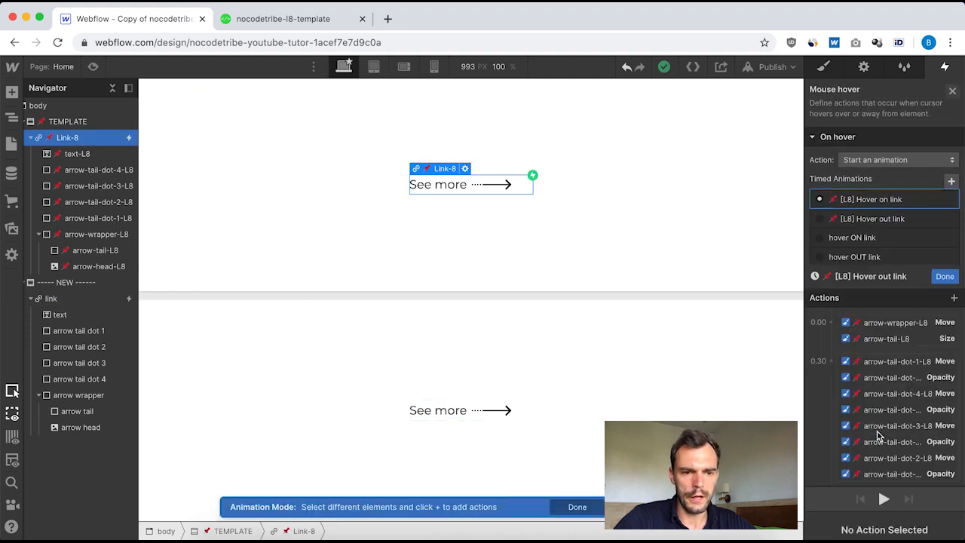
pyautogui.scroll(-1, 898, 198)
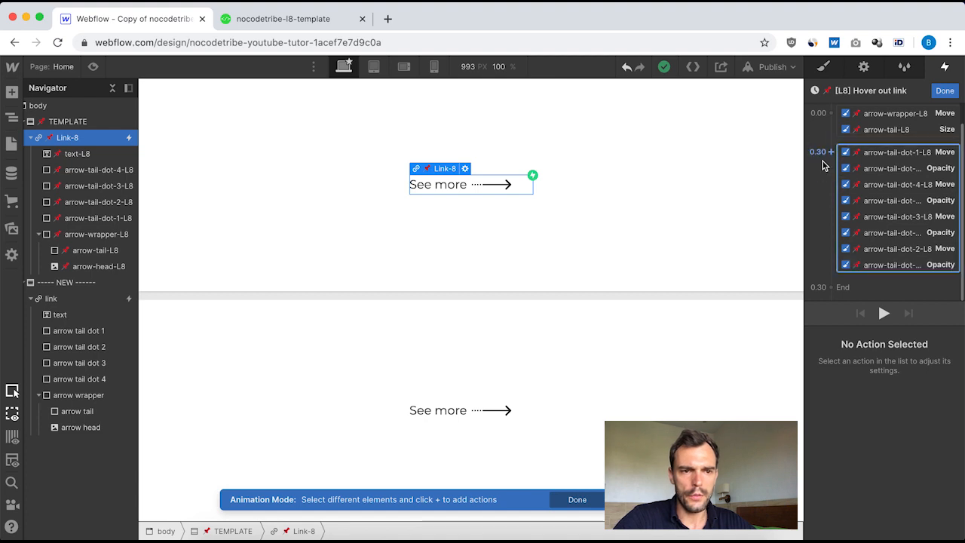
pyautogui.click(888, 159)
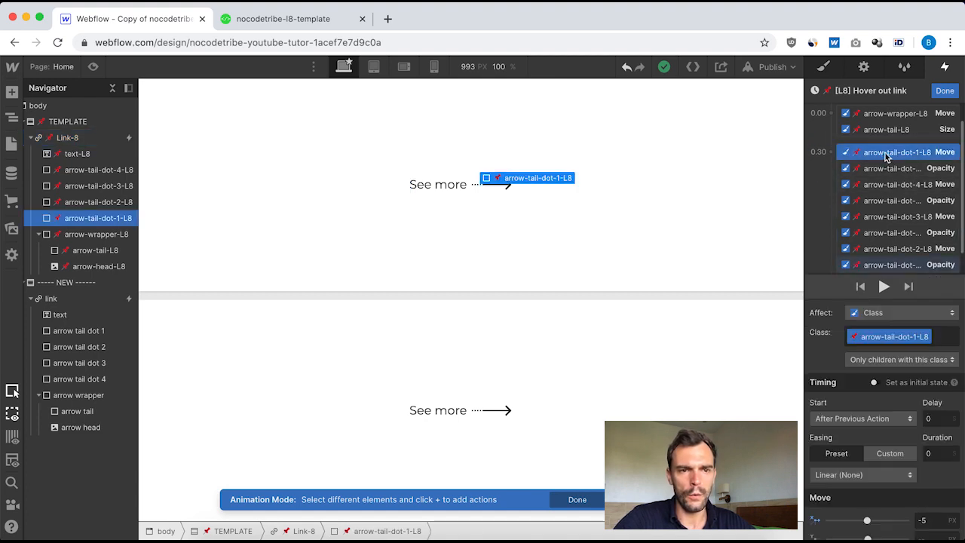
pyautogui.click(890, 169)
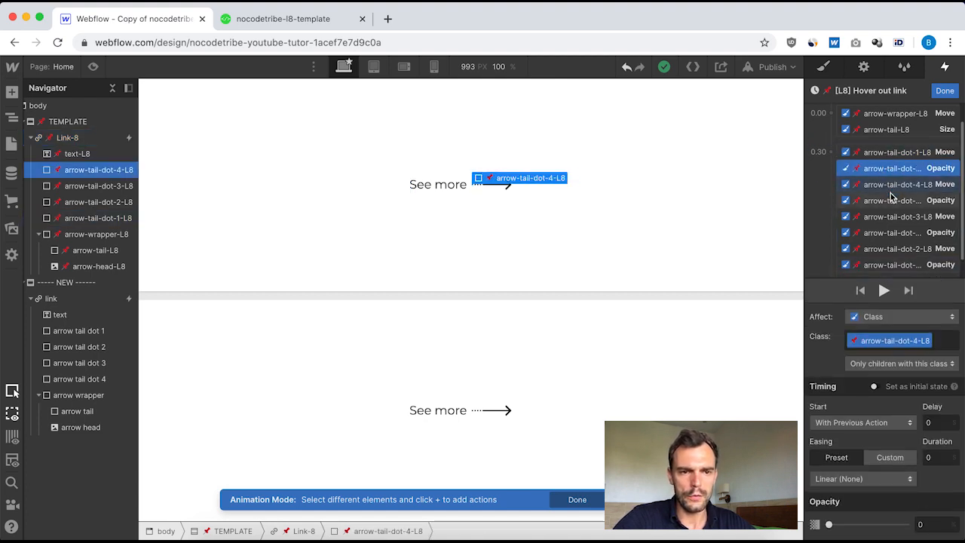
pyautogui.scroll(-1, 882, 192)
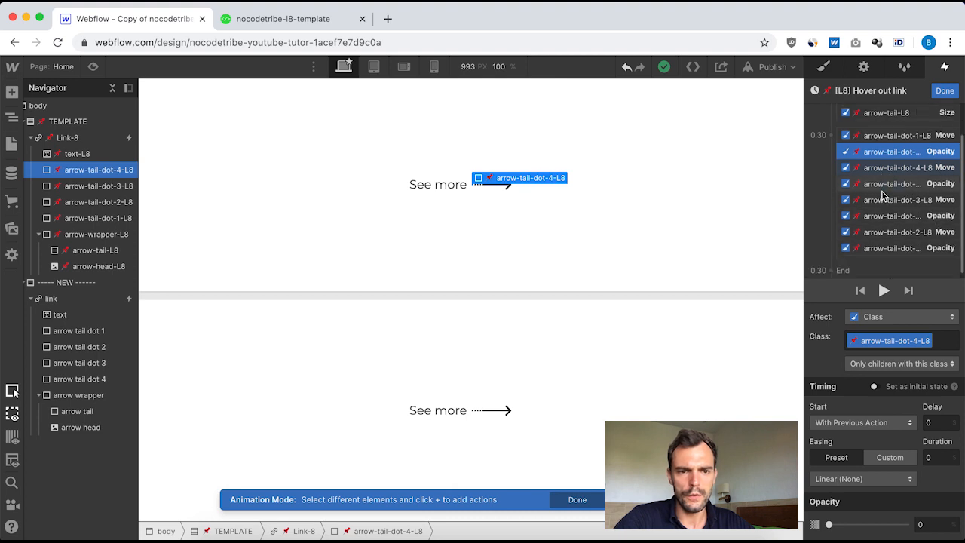
pyautogui.scroll(1, 884, 195)
pyautogui.click(895, 158)
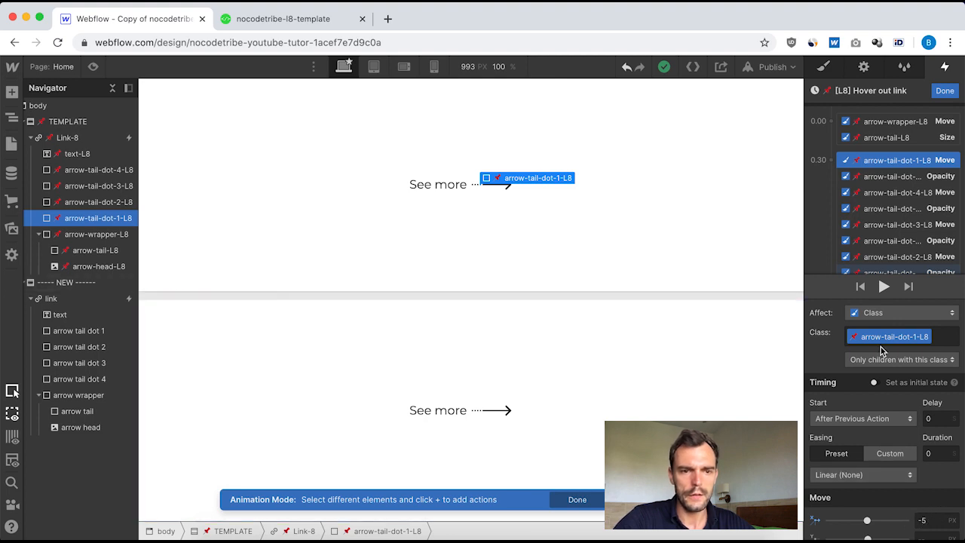
pyautogui.click(907, 178)
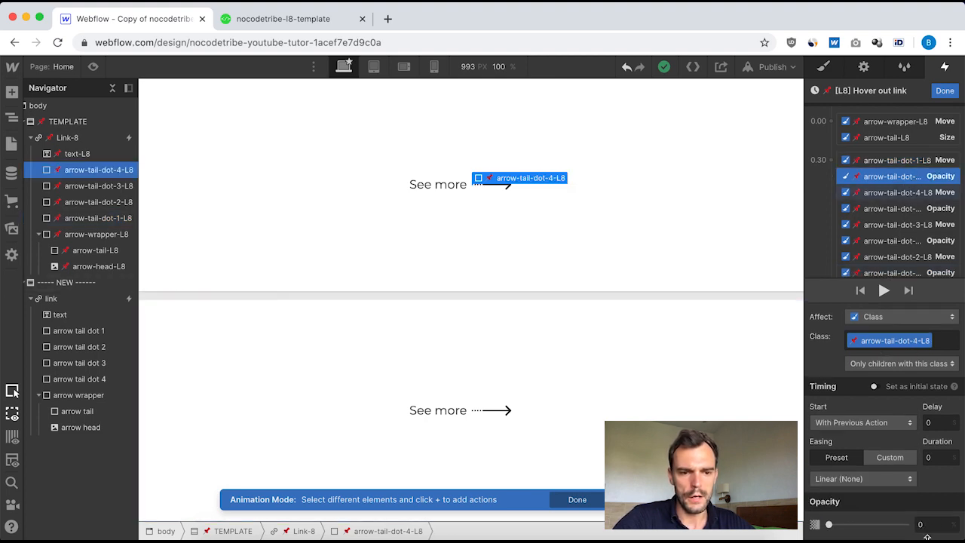
pyautogui.scroll(-1, 888, 240)
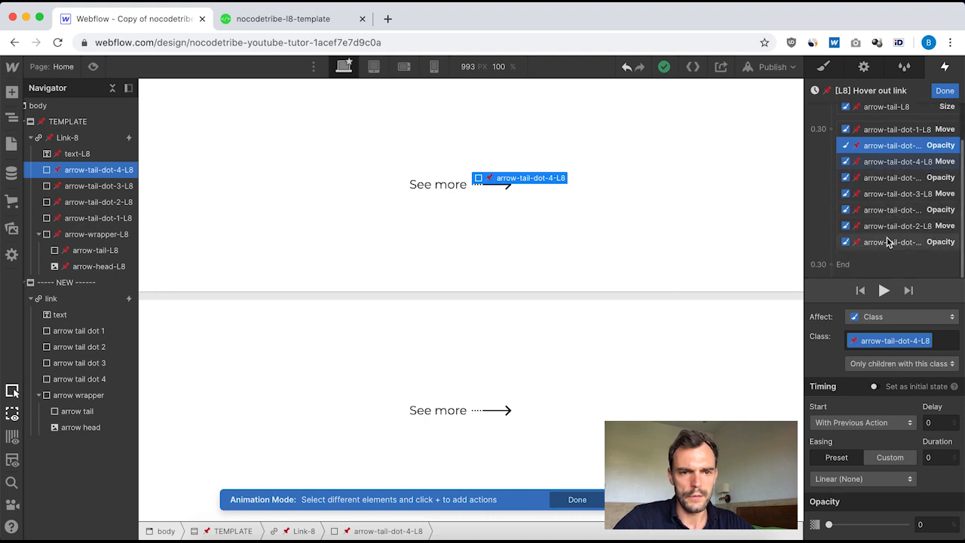
pyautogui.scroll(2, 913, 243)
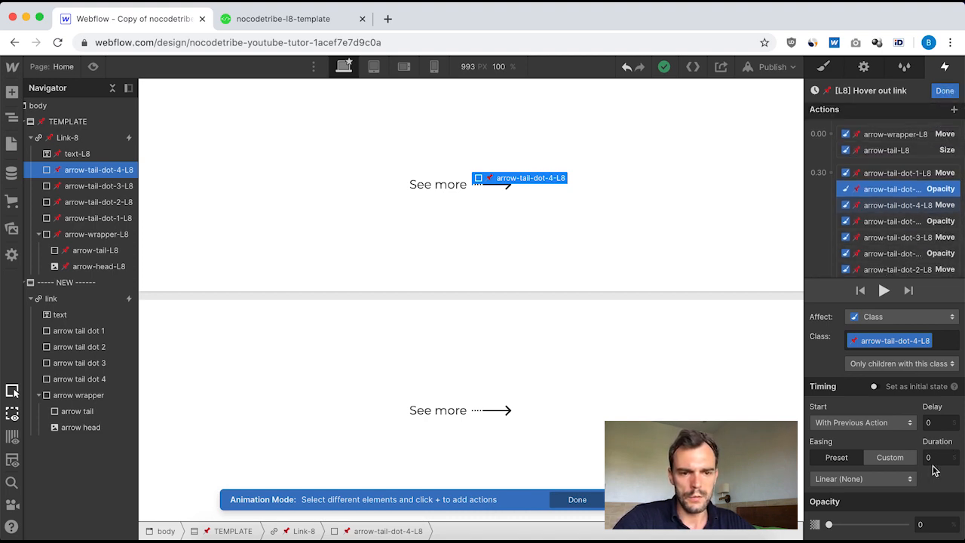
pyautogui.click(897, 173)
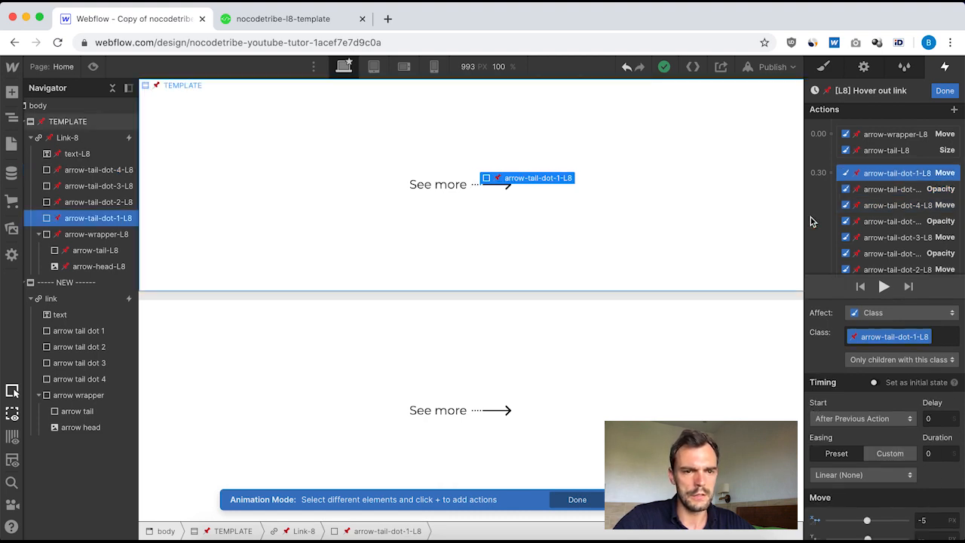
pyautogui.click(945, 91)
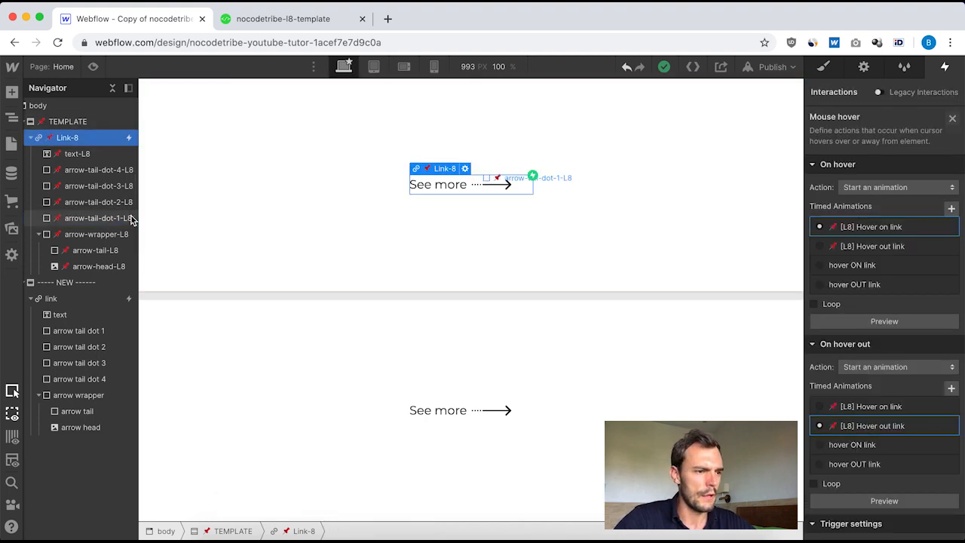
# Add a Move action for arrow tail dot 1 after the existing actions in the new link's hover OUT link, with 0 s duration and X -5 px.
pyautogui.click(66, 299)
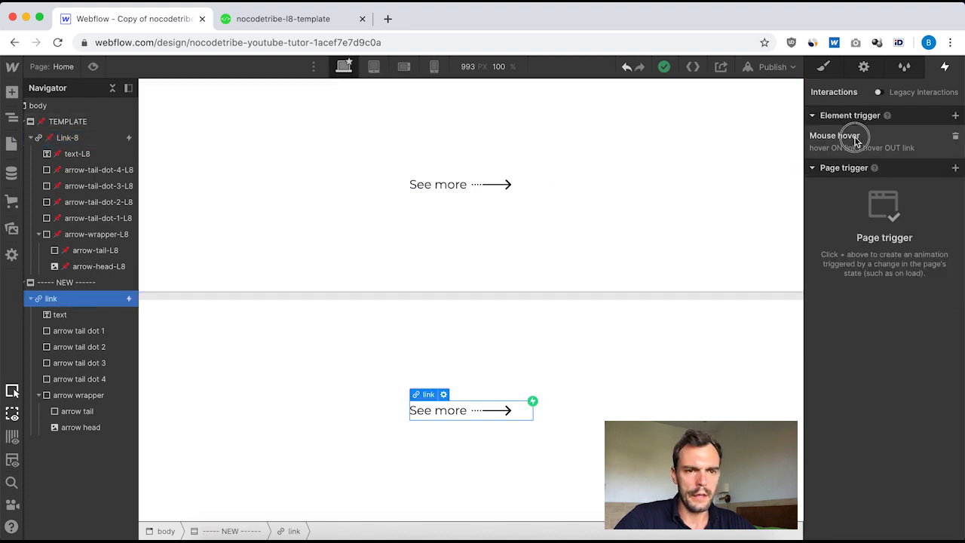
pyautogui.click(855, 131)
pyautogui.scroll(-2, 871, 257)
pyautogui.click(860, 377)
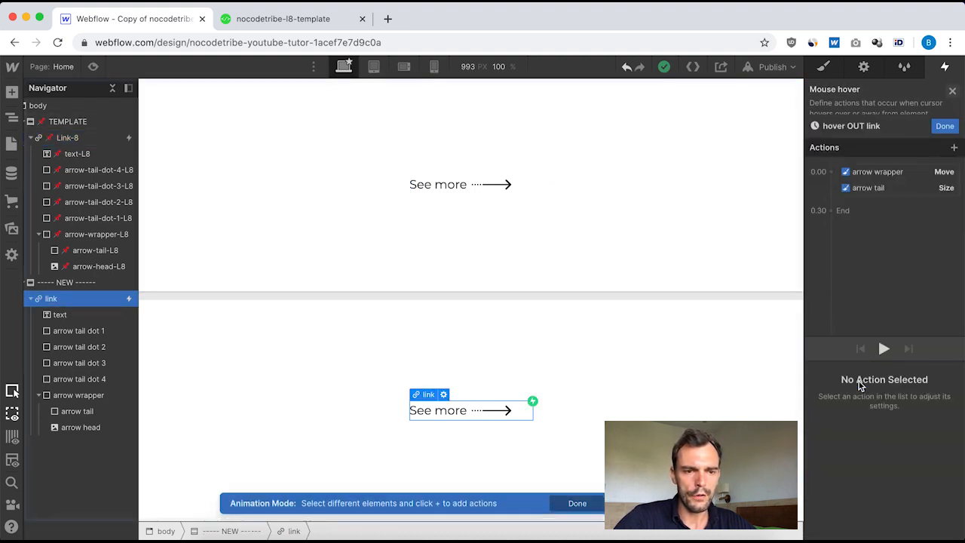
pyautogui.click(80, 332)
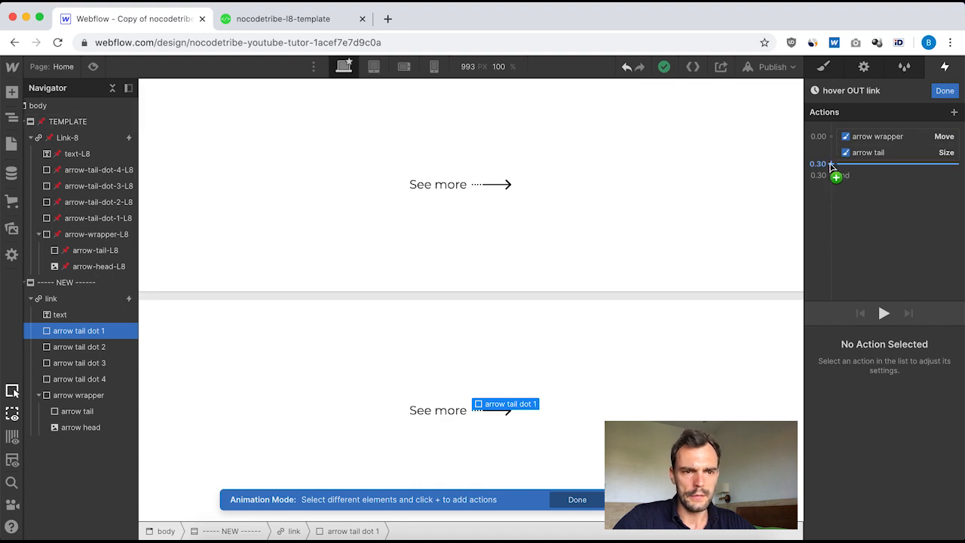
pyautogui.click(831, 164)
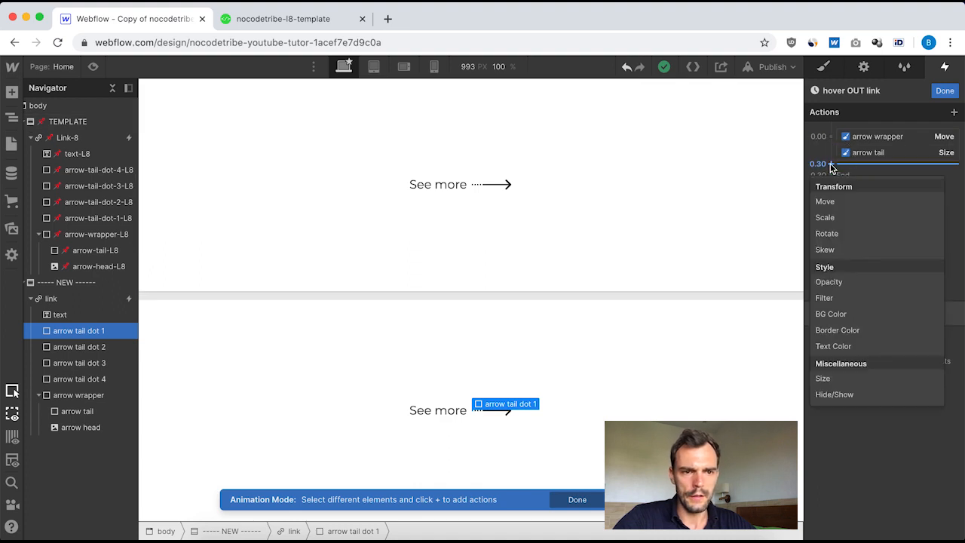
pyautogui.click(825, 201)
pyautogui.click(945, 453)
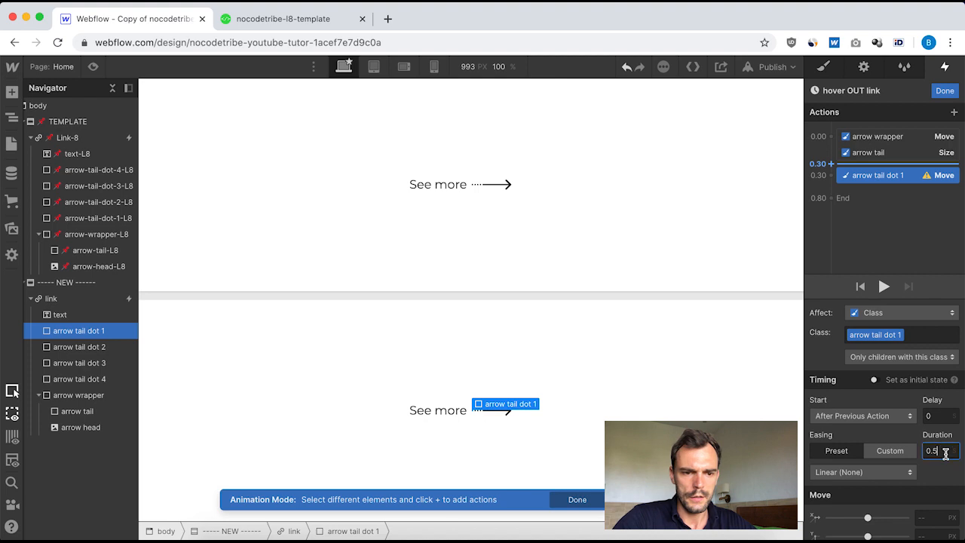
pyautogui.click(918, 516)
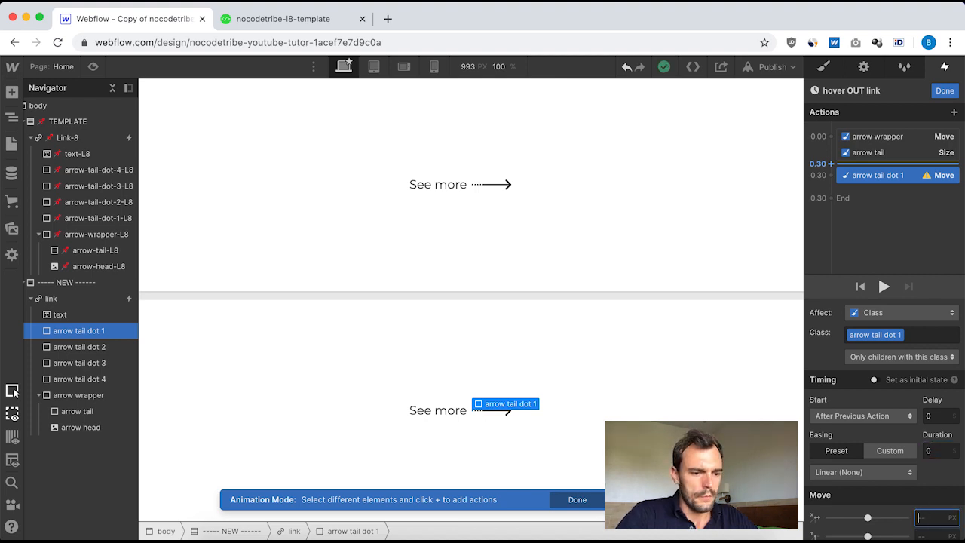
pyautogui.write('-5')
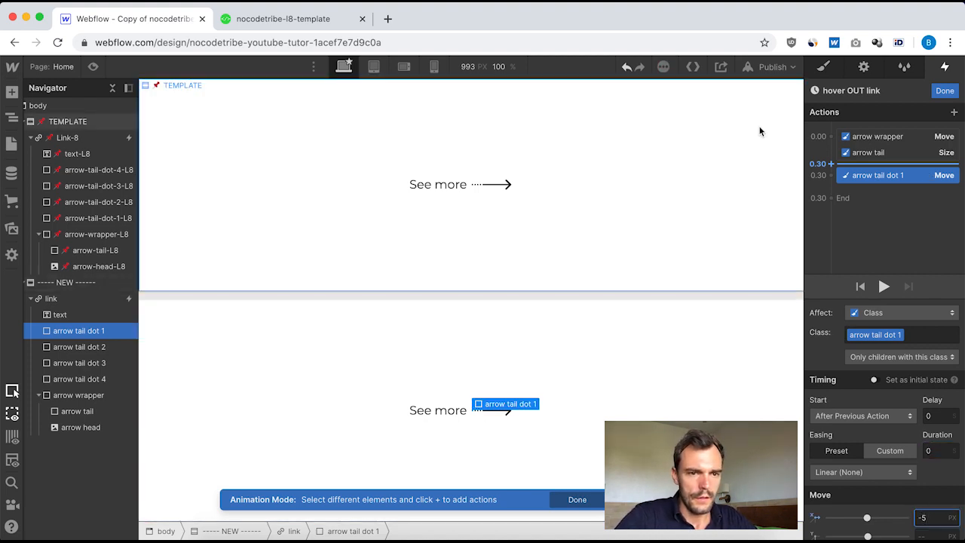
# Add an Opacity action for arrow tail dot 1 alongside its Move, with 0 s duration and opacity 0.
pyautogui.click(831, 175)
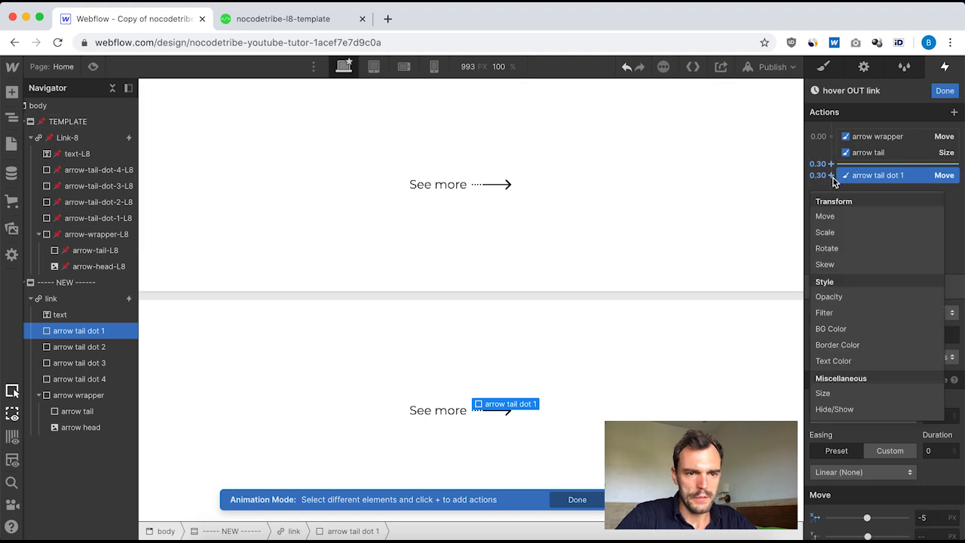
pyautogui.click(841, 298)
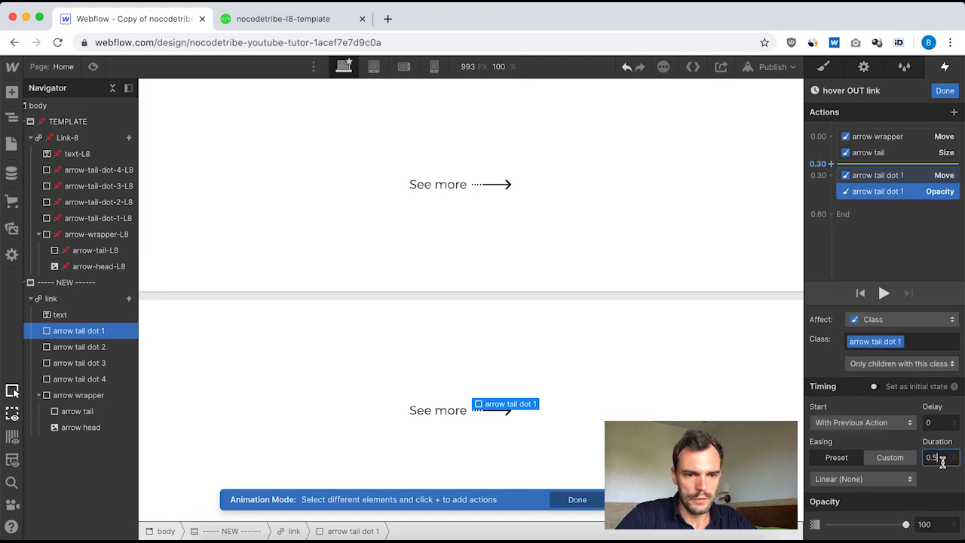
pyautogui.click(927, 522)
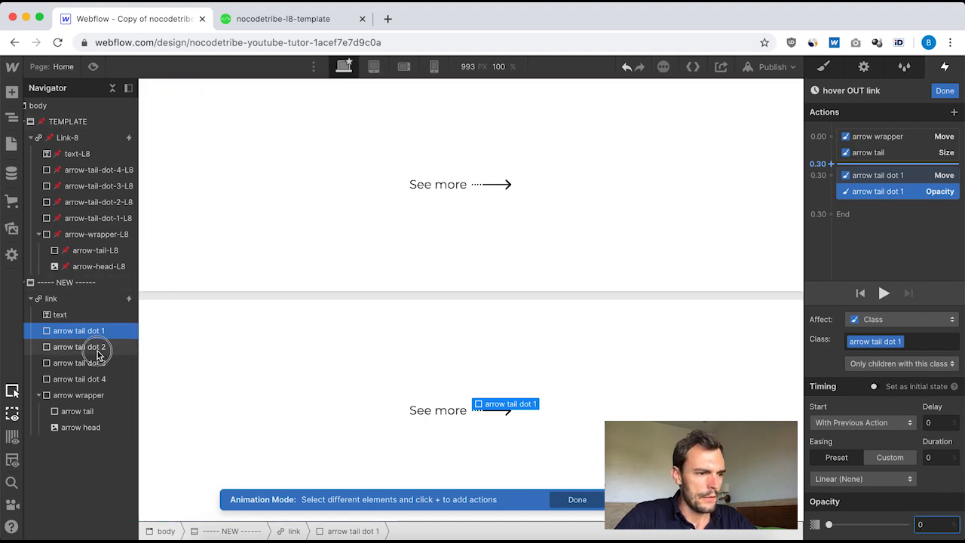
# Add a Move action for arrow tail dot 2 to the 0.30 s group, with 0 s duration and X -5 px.
pyautogui.click(87, 346)
pyautogui.click(843, 189)
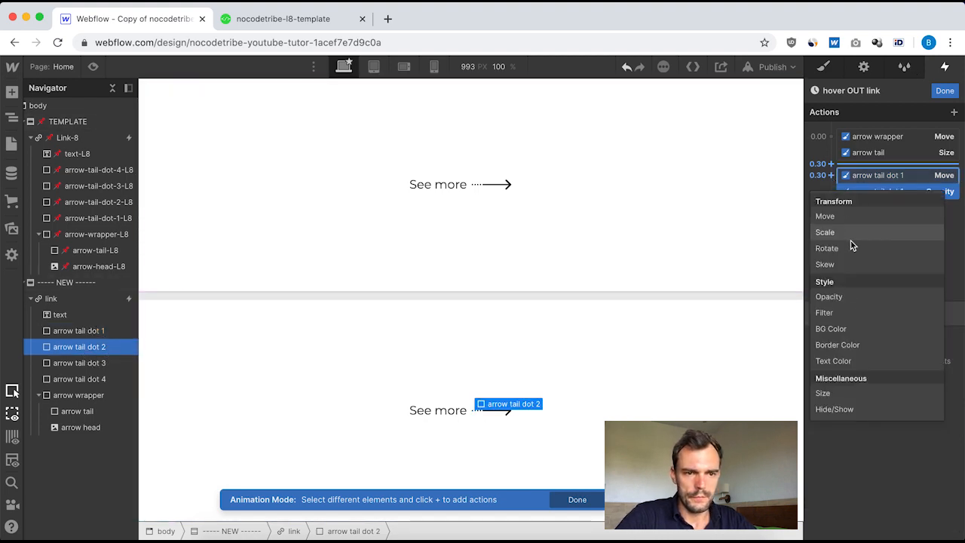
pyautogui.click(855, 217)
pyautogui.click(940, 452)
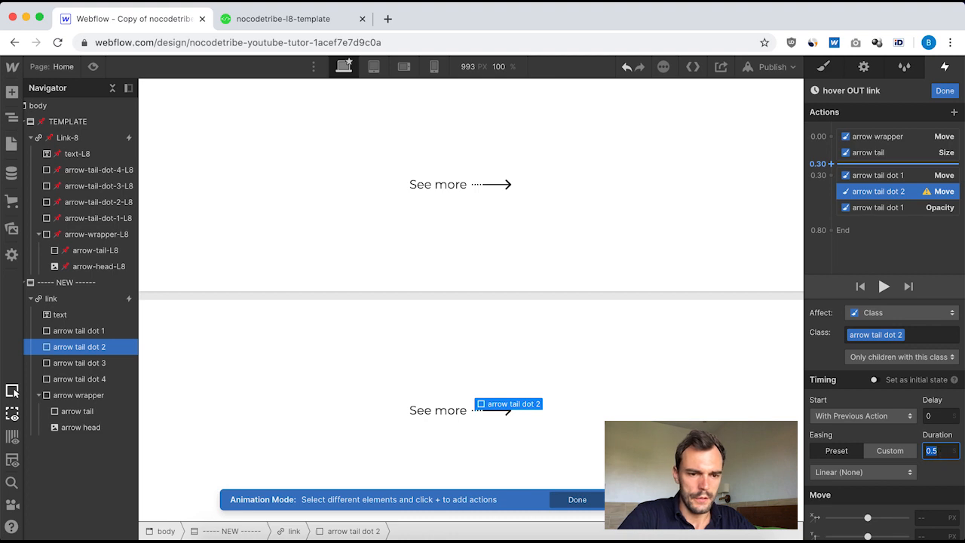
pyautogui.click(934, 517)
pyautogui.write('-5')
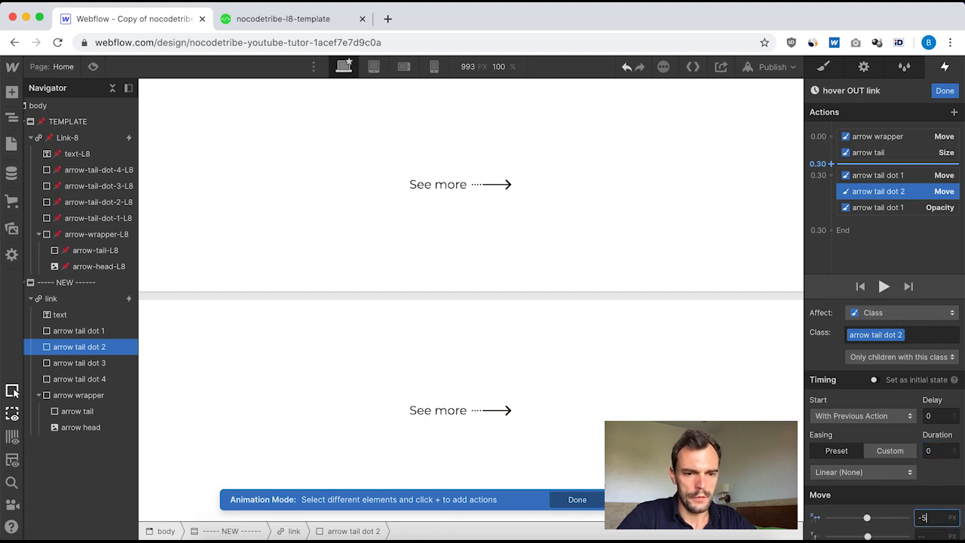
# Add an Opacity action for arrow tail dot 2 to the 0.30 s group, with 0 s duration.
pyautogui.click(832, 181)
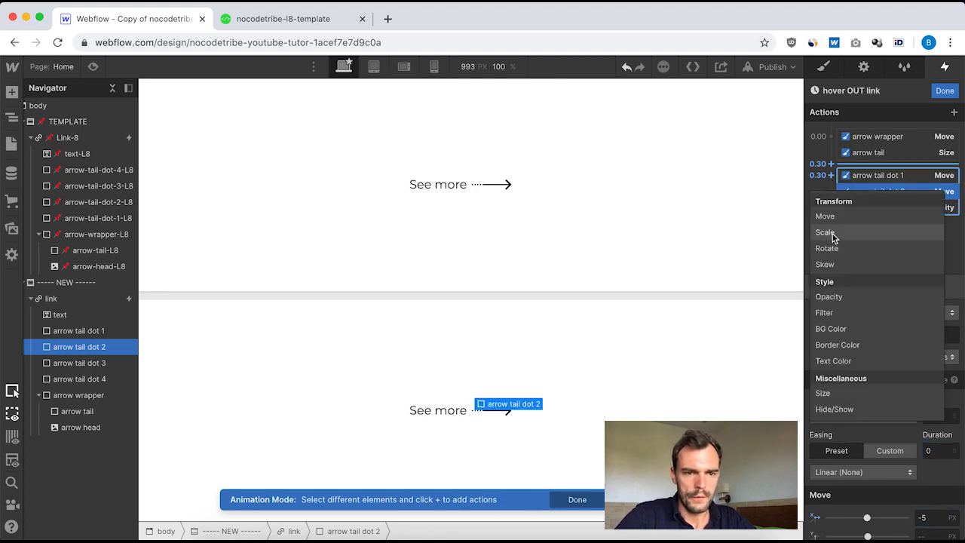
pyautogui.click(860, 297)
pyautogui.click(942, 456)
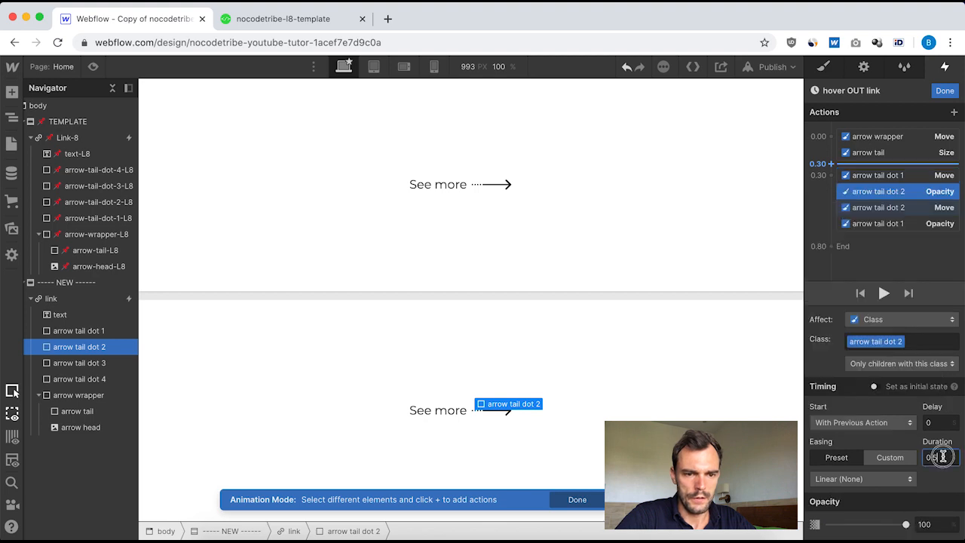
pyautogui.write('0')
pyautogui.click(930, 523)
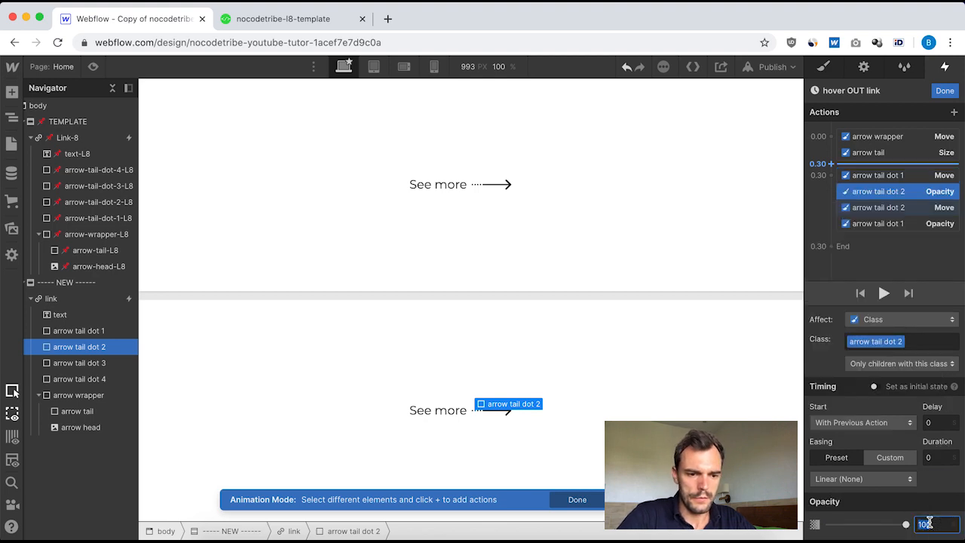
# Add a Move action for arrow tail dot 3 to the 0.30 s group, with 0 s duration and X -5 px.
pyautogui.click(97, 363)
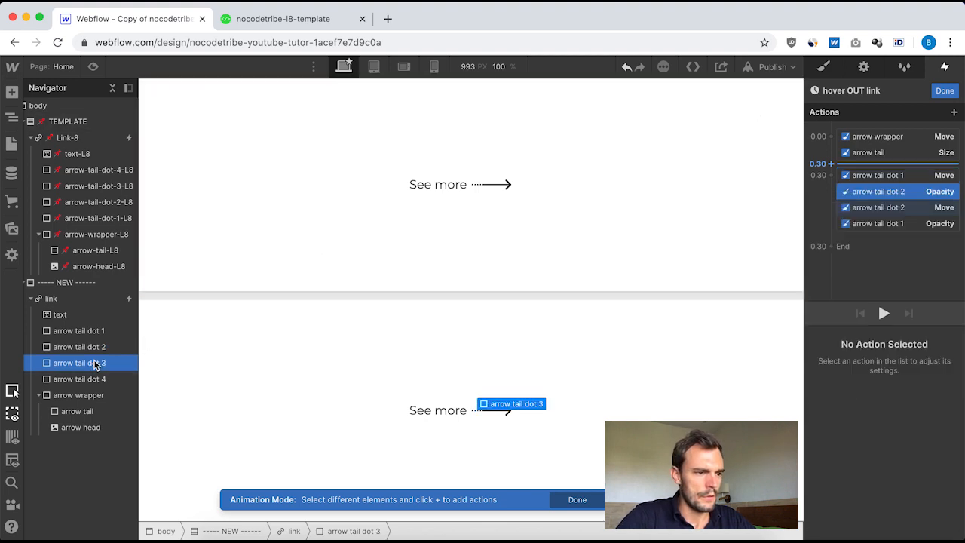
pyautogui.click(837, 190)
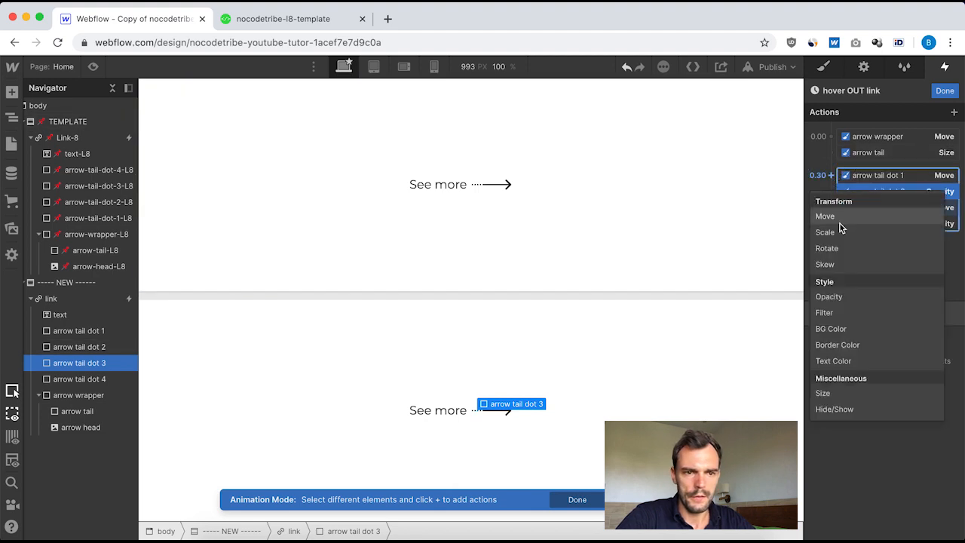
pyautogui.click(842, 222)
pyautogui.click(935, 451)
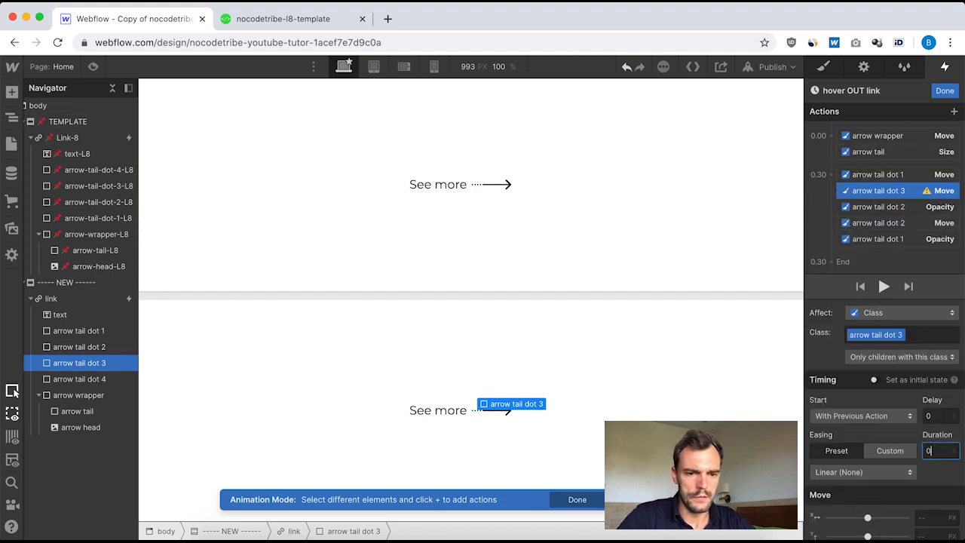
pyautogui.click(933, 516)
pyautogui.write('-5')
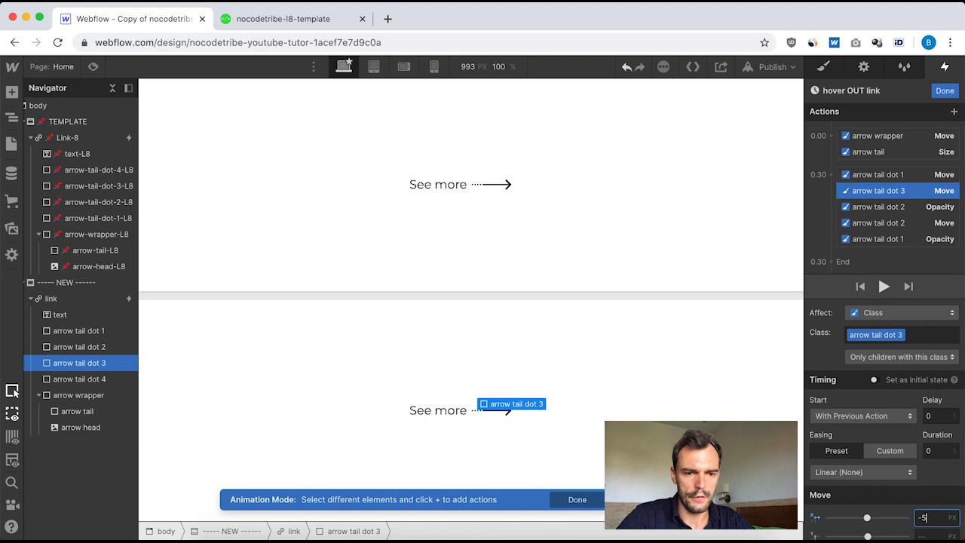
# Add an Opacity action for arrow tail dot 3 to the 0.30 s group, with 0 s duration and opacity 0.
pyautogui.click(830, 176)
pyautogui.click(830, 176)
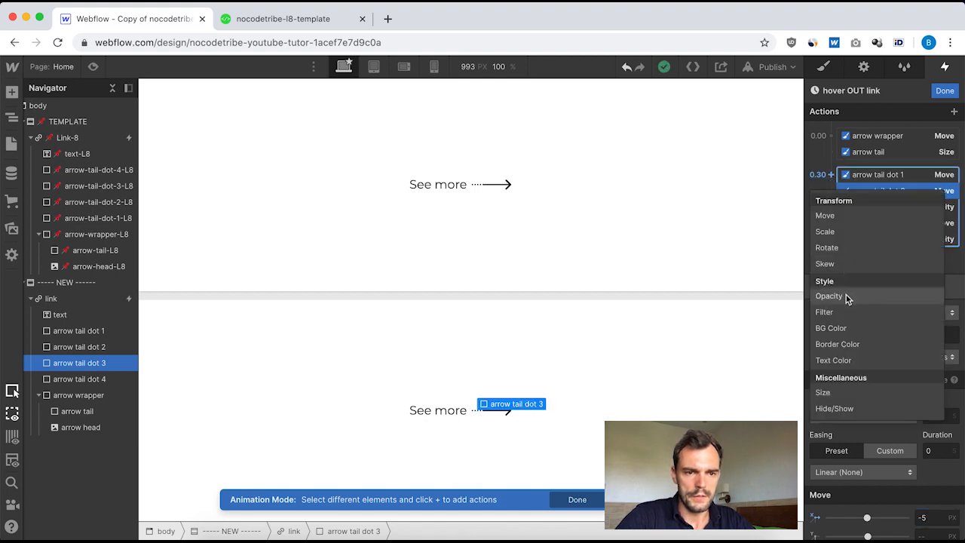
pyautogui.click(847, 294)
pyautogui.click(931, 451)
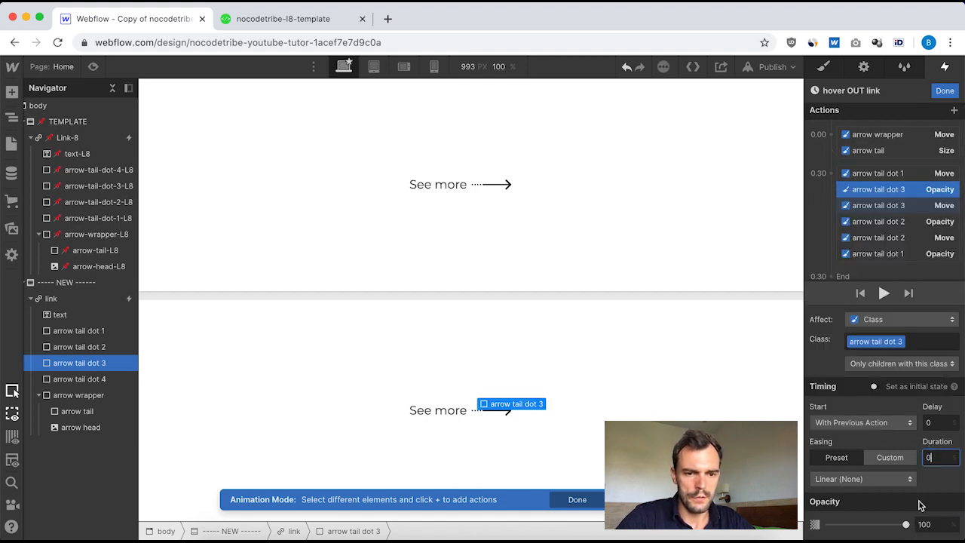
pyautogui.write('0')
pyautogui.click(926, 525)
pyautogui.write('0')
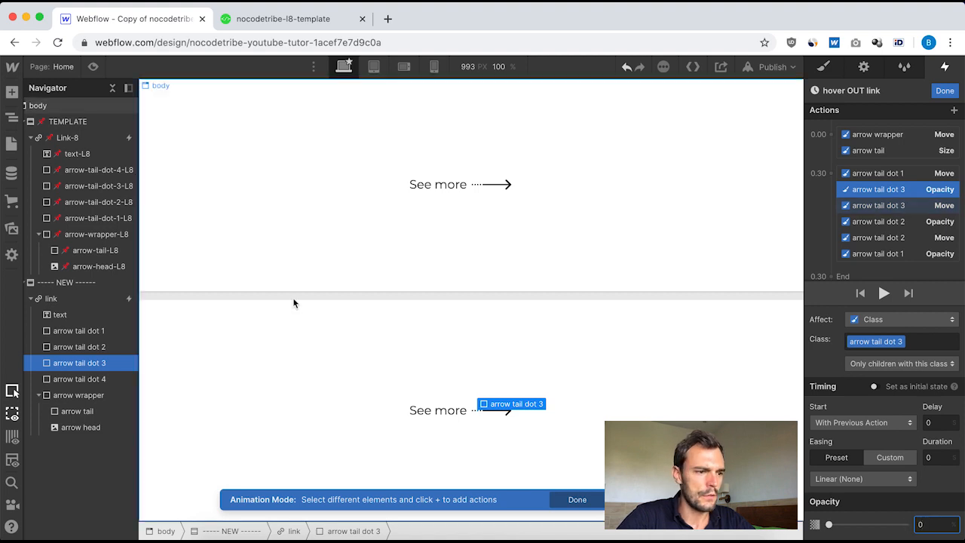
# Add a Move action for arrow tail dot 4 to the 0.30 s group, with 0 s duration and X -5 px.
pyautogui.click(105, 378)
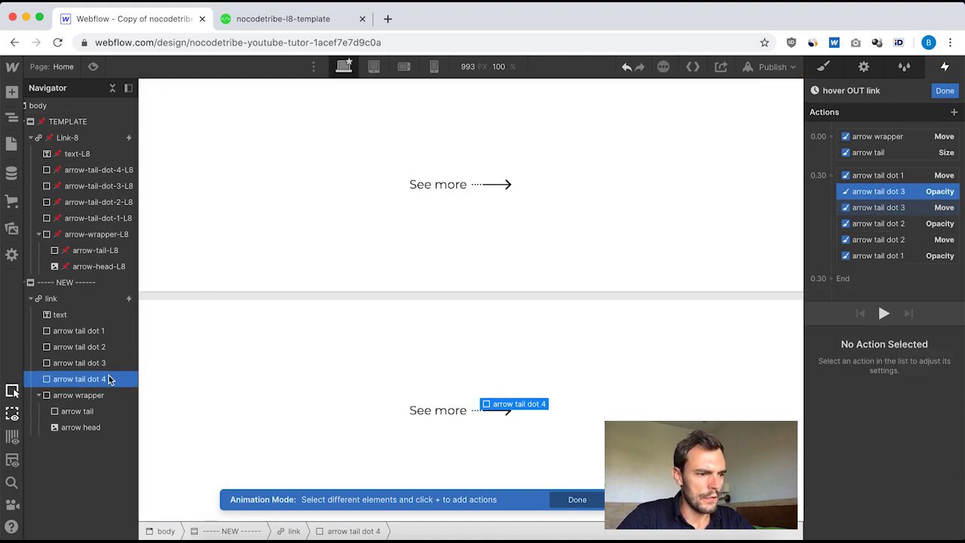
pyautogui.click(829, 175)
pyautogui.click(841, 215)
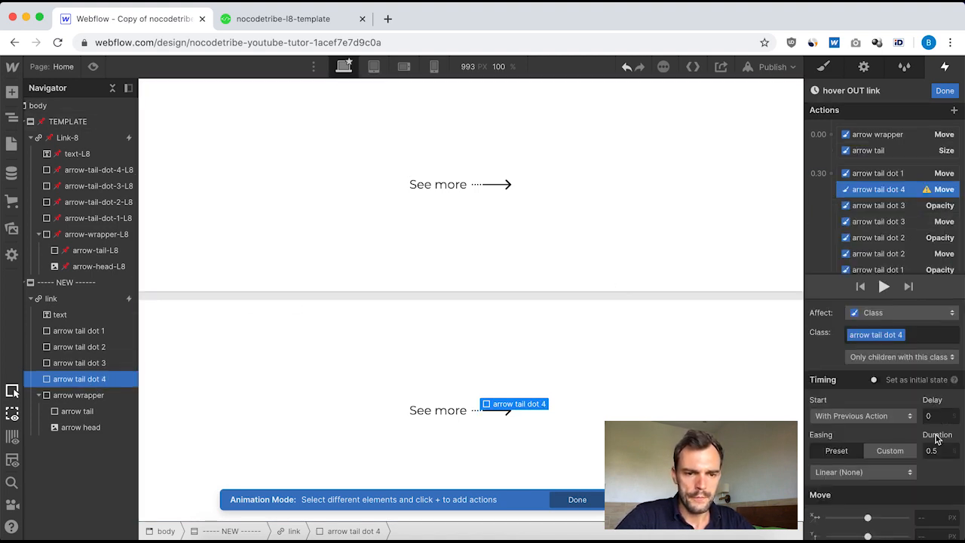
pyautogui.click(934, 450)
pyautogui.write('0')
pyautogui.click(929, 518)
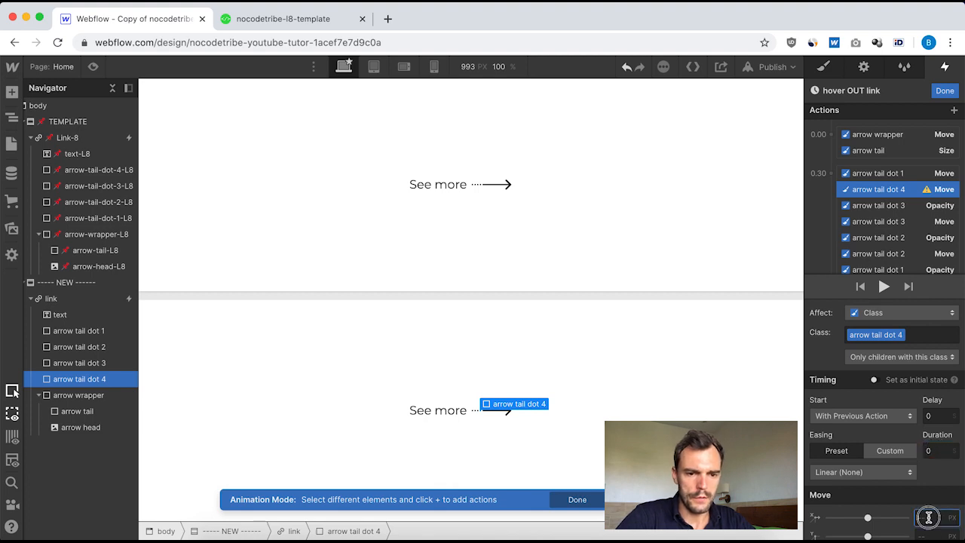
pyautogui.write('-5')
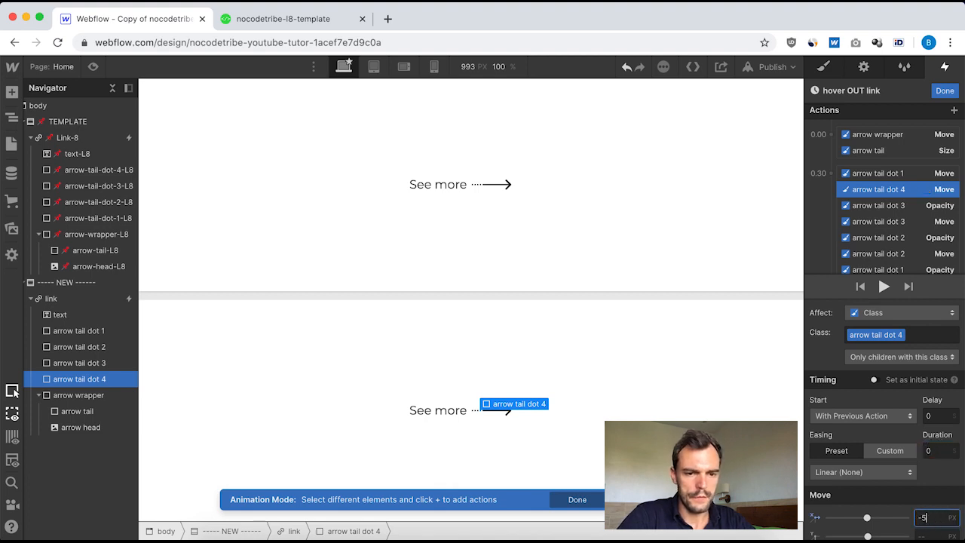
# Add an Opacity action for arrow tail dot 4 to the 0.30 s group, with 0 s duration and opacity 0.
pyautogui.click(837, 181)
pyautogui.click(855, 289)
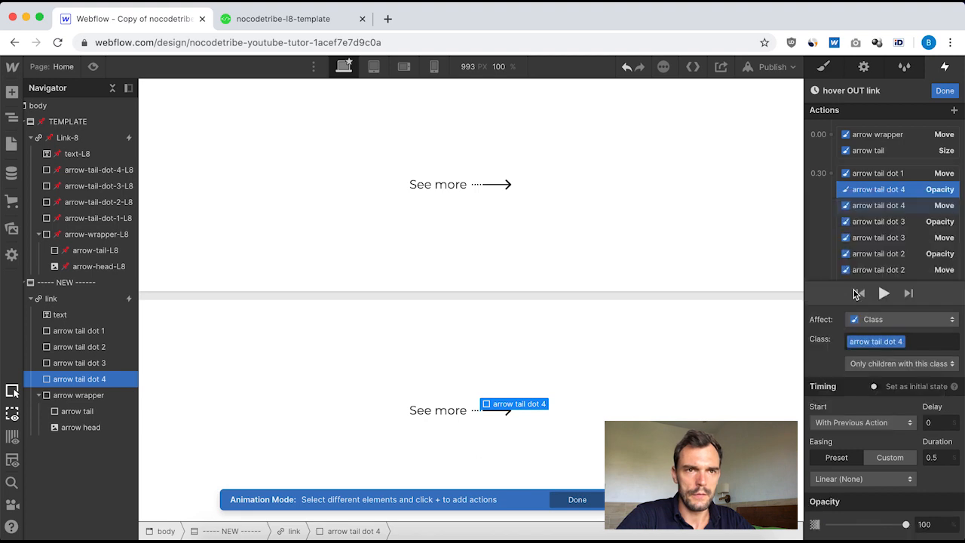
pyautogui.click(935, 458)
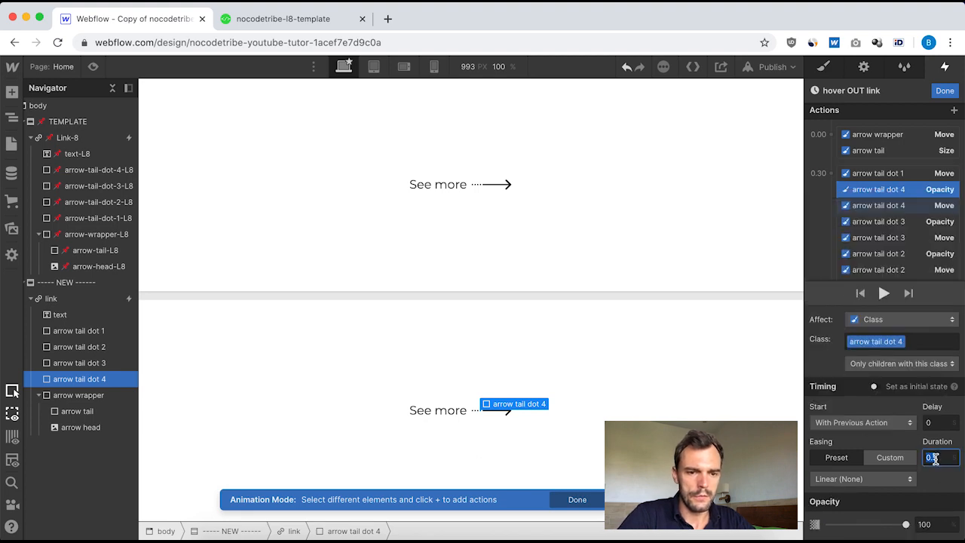
pyautogui.write('0')
pyautogui.click(934, 524)
pyautogui.write('0')
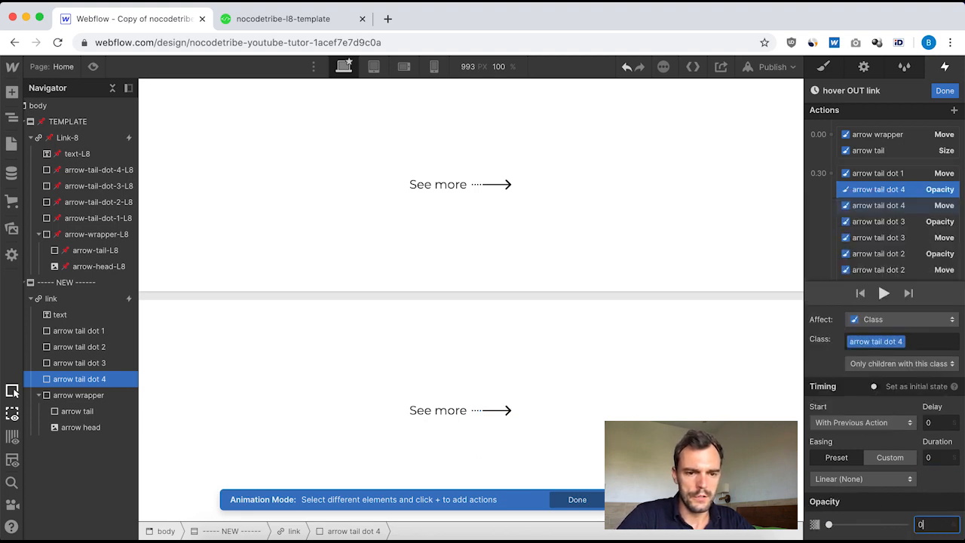
# Review and close the hover OUT link animation, and compare both links' hover effects in preview mode.
pyautogui.scroll(-2, 886, 151)
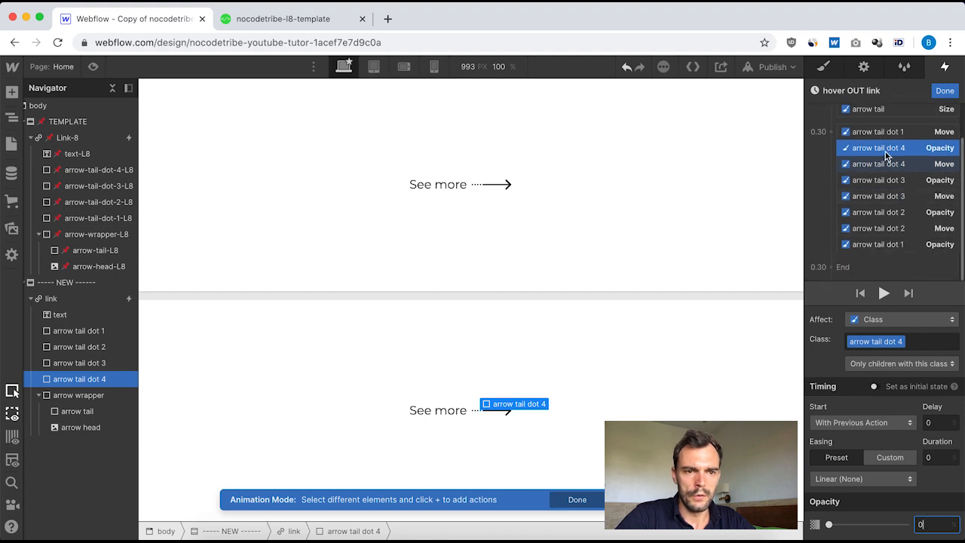
pyautogui.scroll(2, 886, 152)
pyautogui.scroll(-2, 888, 243)
pyautogui.scroll(2, 889, 243)
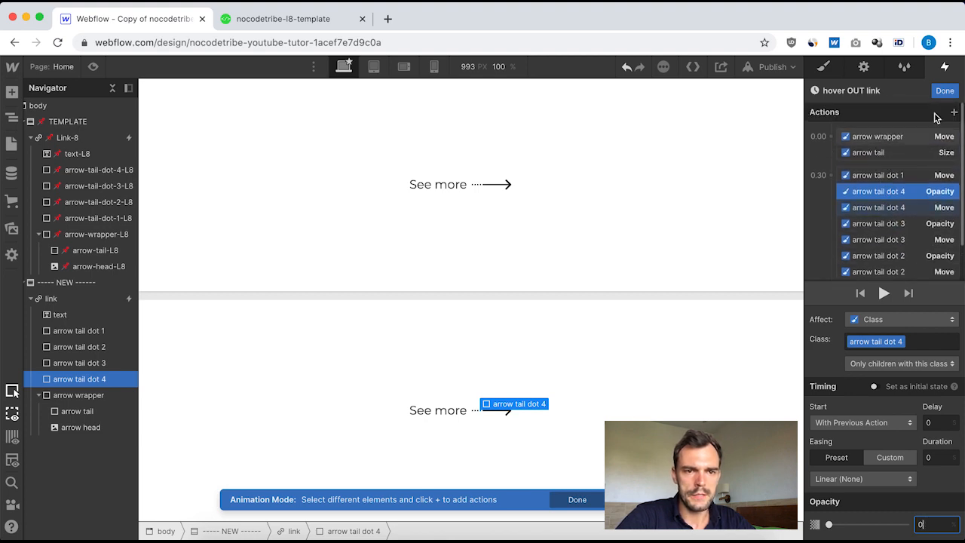
pyautogui.click(946, 91)
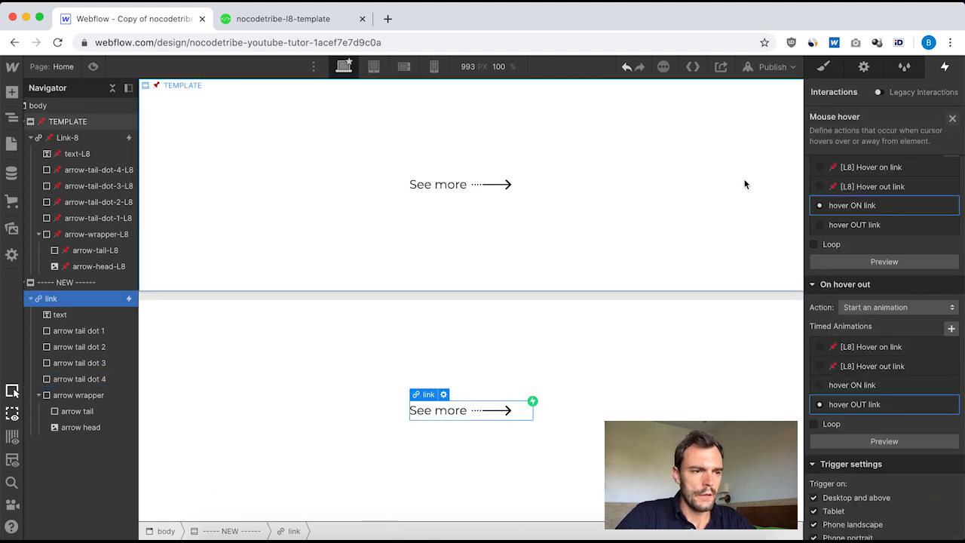
pyautogui.click(93, 66)
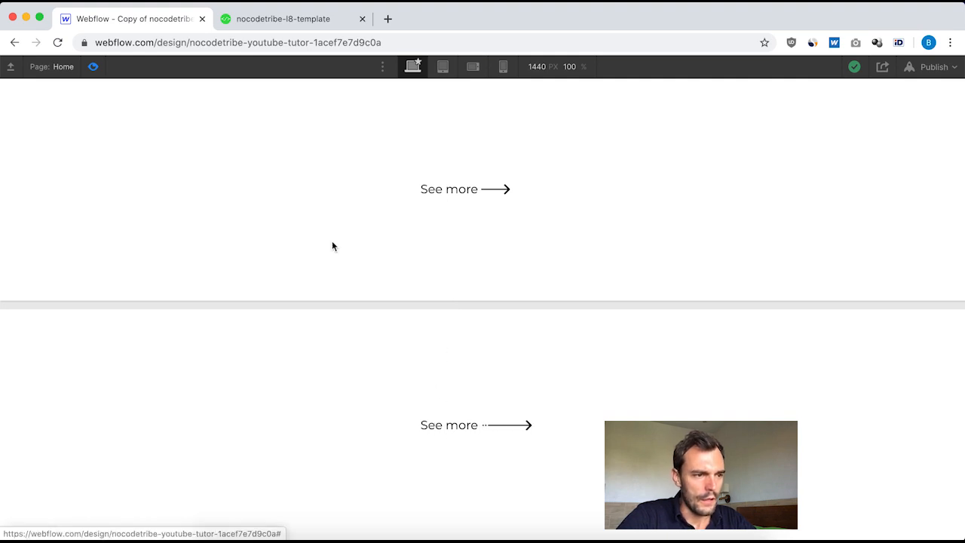
pyautogui.click(92, 67)
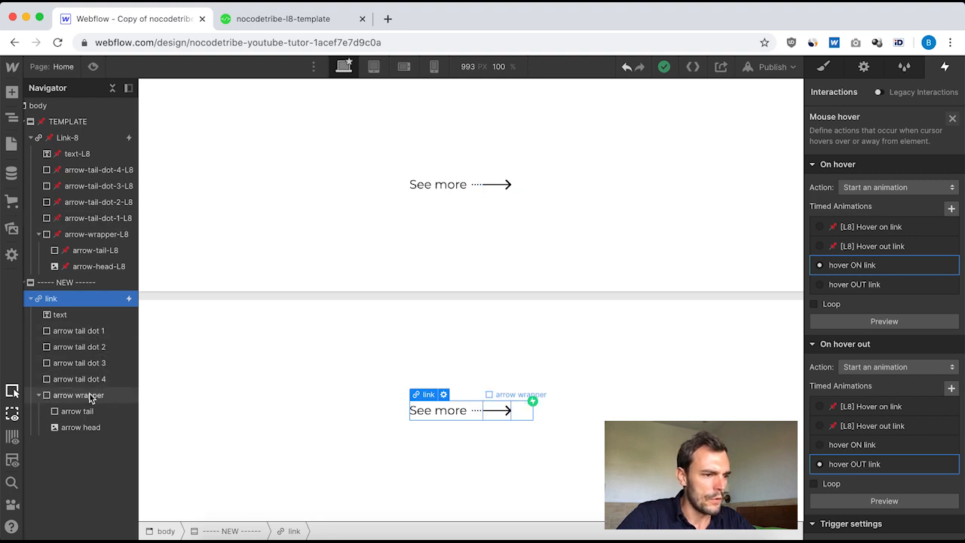
# Reorder the dots inside the new link to arrow tail dot 4, 3, 2, 1 and preview the page again.
pyautogui.moveTo(94, 379); pyautogui.dragTo(94, 330)
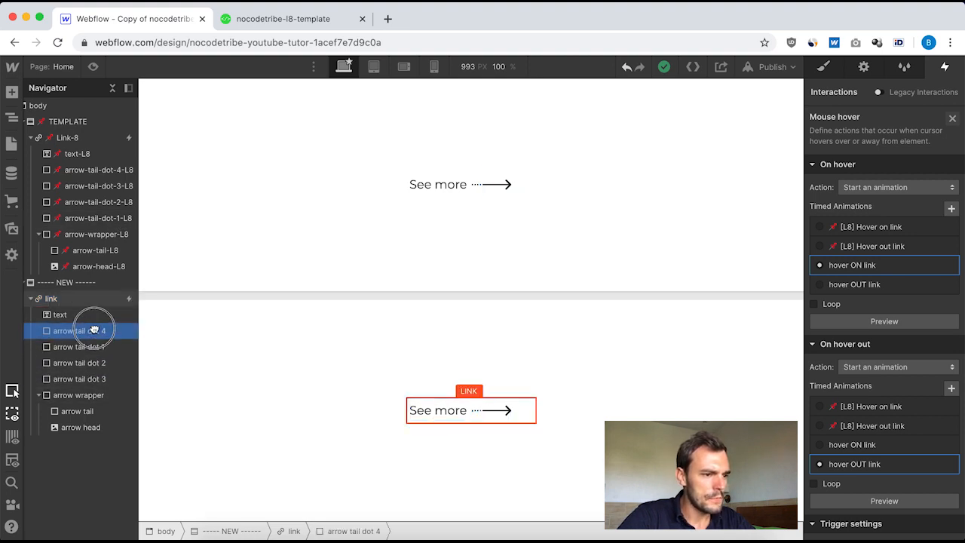
pyautogui.moveTo(95, 379)
pyautogui.mouseDown()
pyautogui.moveTo(95, 346)
pyautogui.moveTo(95, 377)
pyautogui.moveTo(97, 362)
pyautogui.mouseUp()
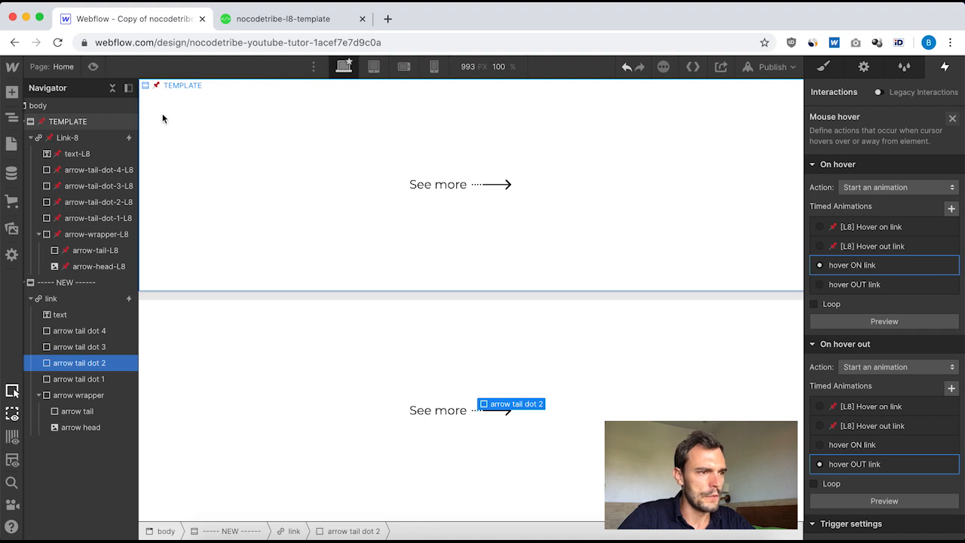
pyautogui.press('super+shift+p')
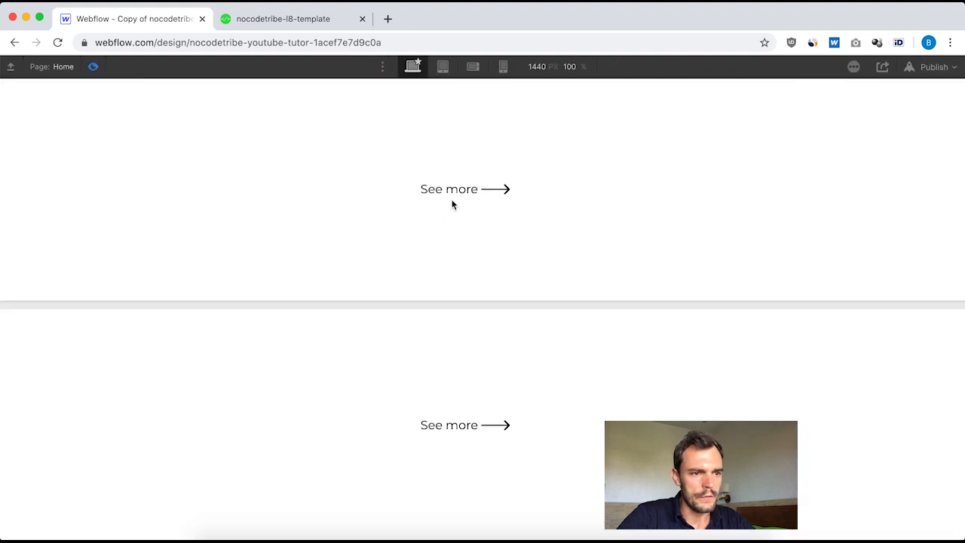